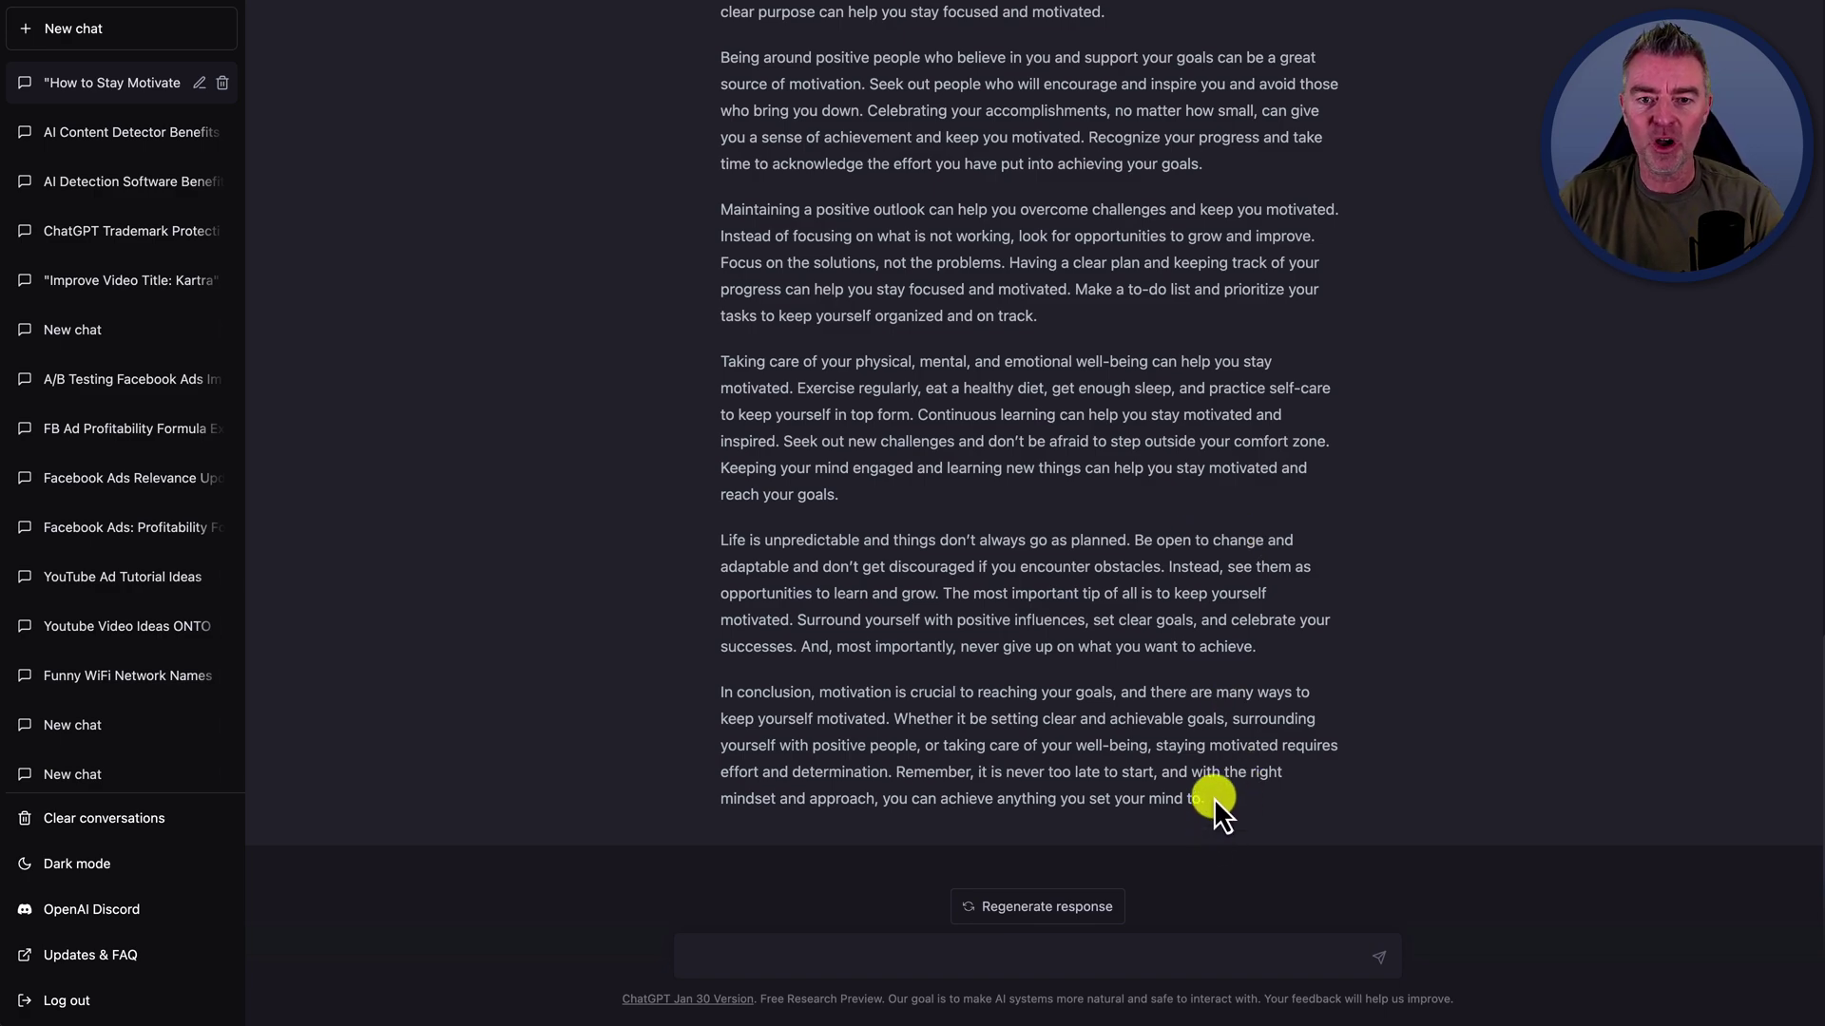
Select the full motivation article text in the ChatGPT reply for copying.
{"action": "scroll", "coordinate": [1212, 796], "scroll_direction": "up", "scroll_amount": 5}
{"action": "scroll", "coordinate": [1212, 796], "scroll_direction": "down", "scroll_amount": 2}
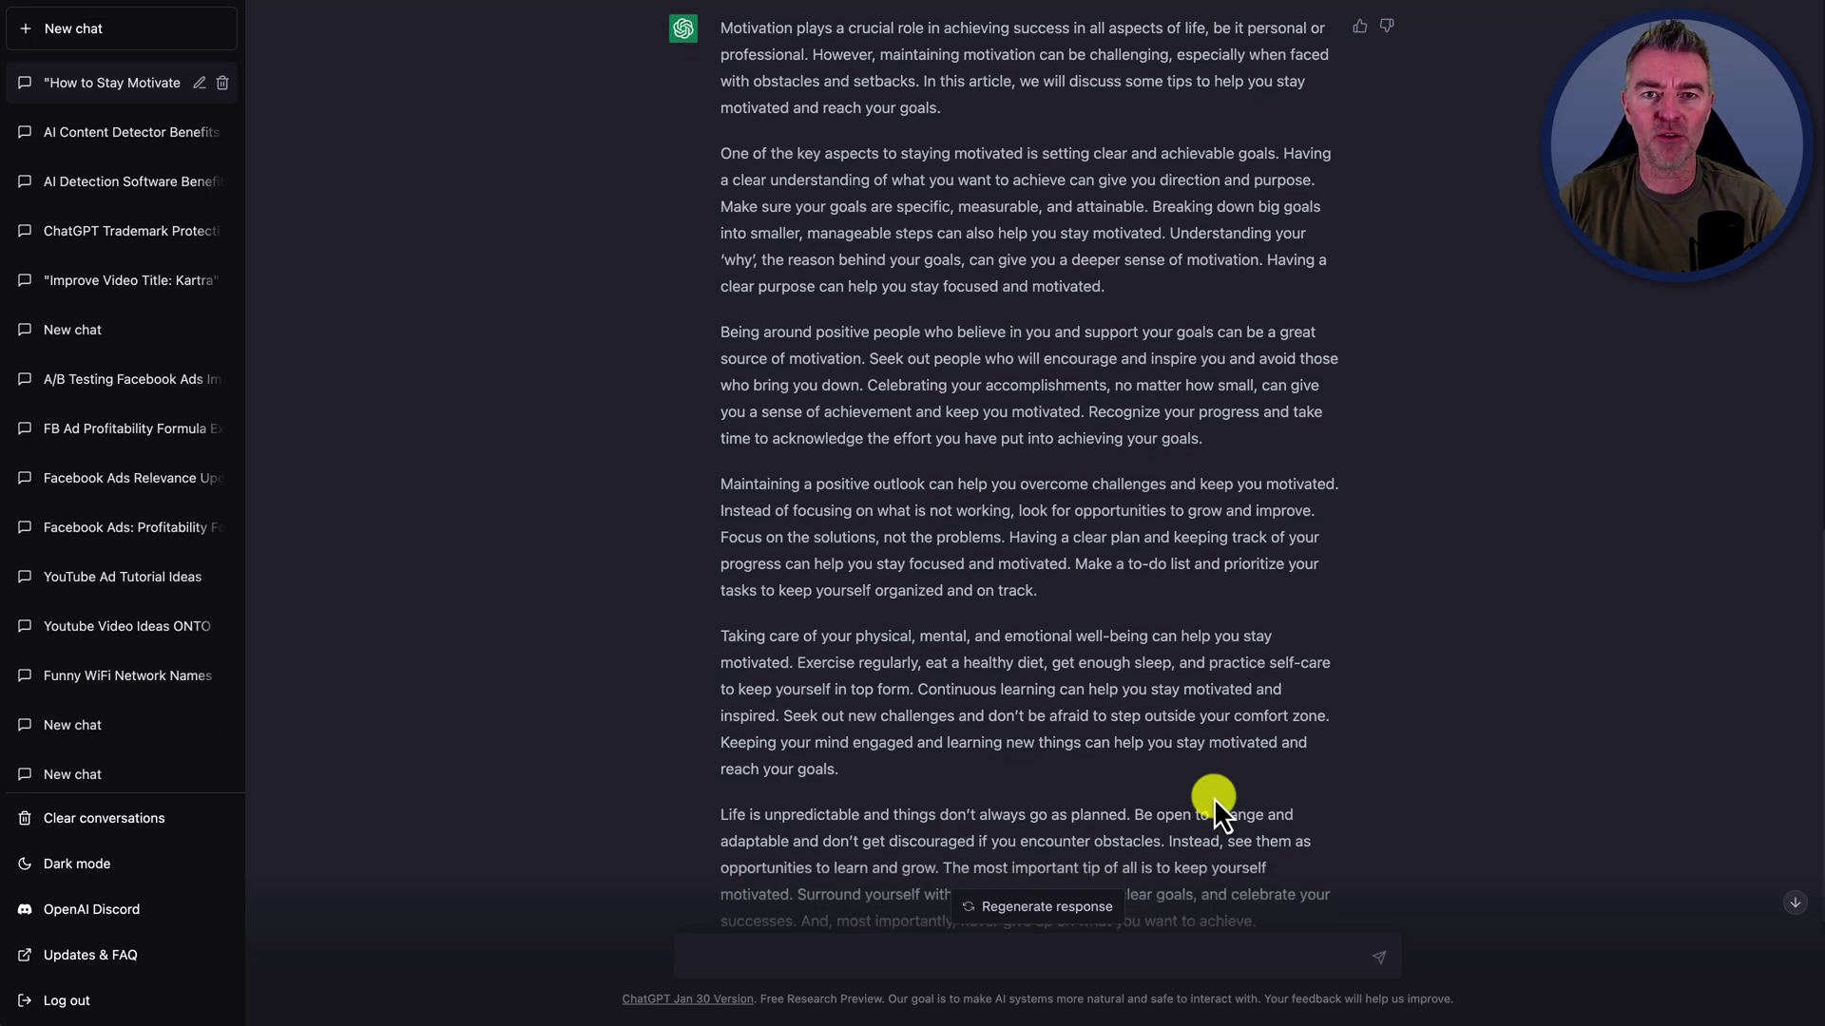
{"action": "scroll", "coordinate": [992, 466], "scroll_direction": "up", "scroll_amount": 1}
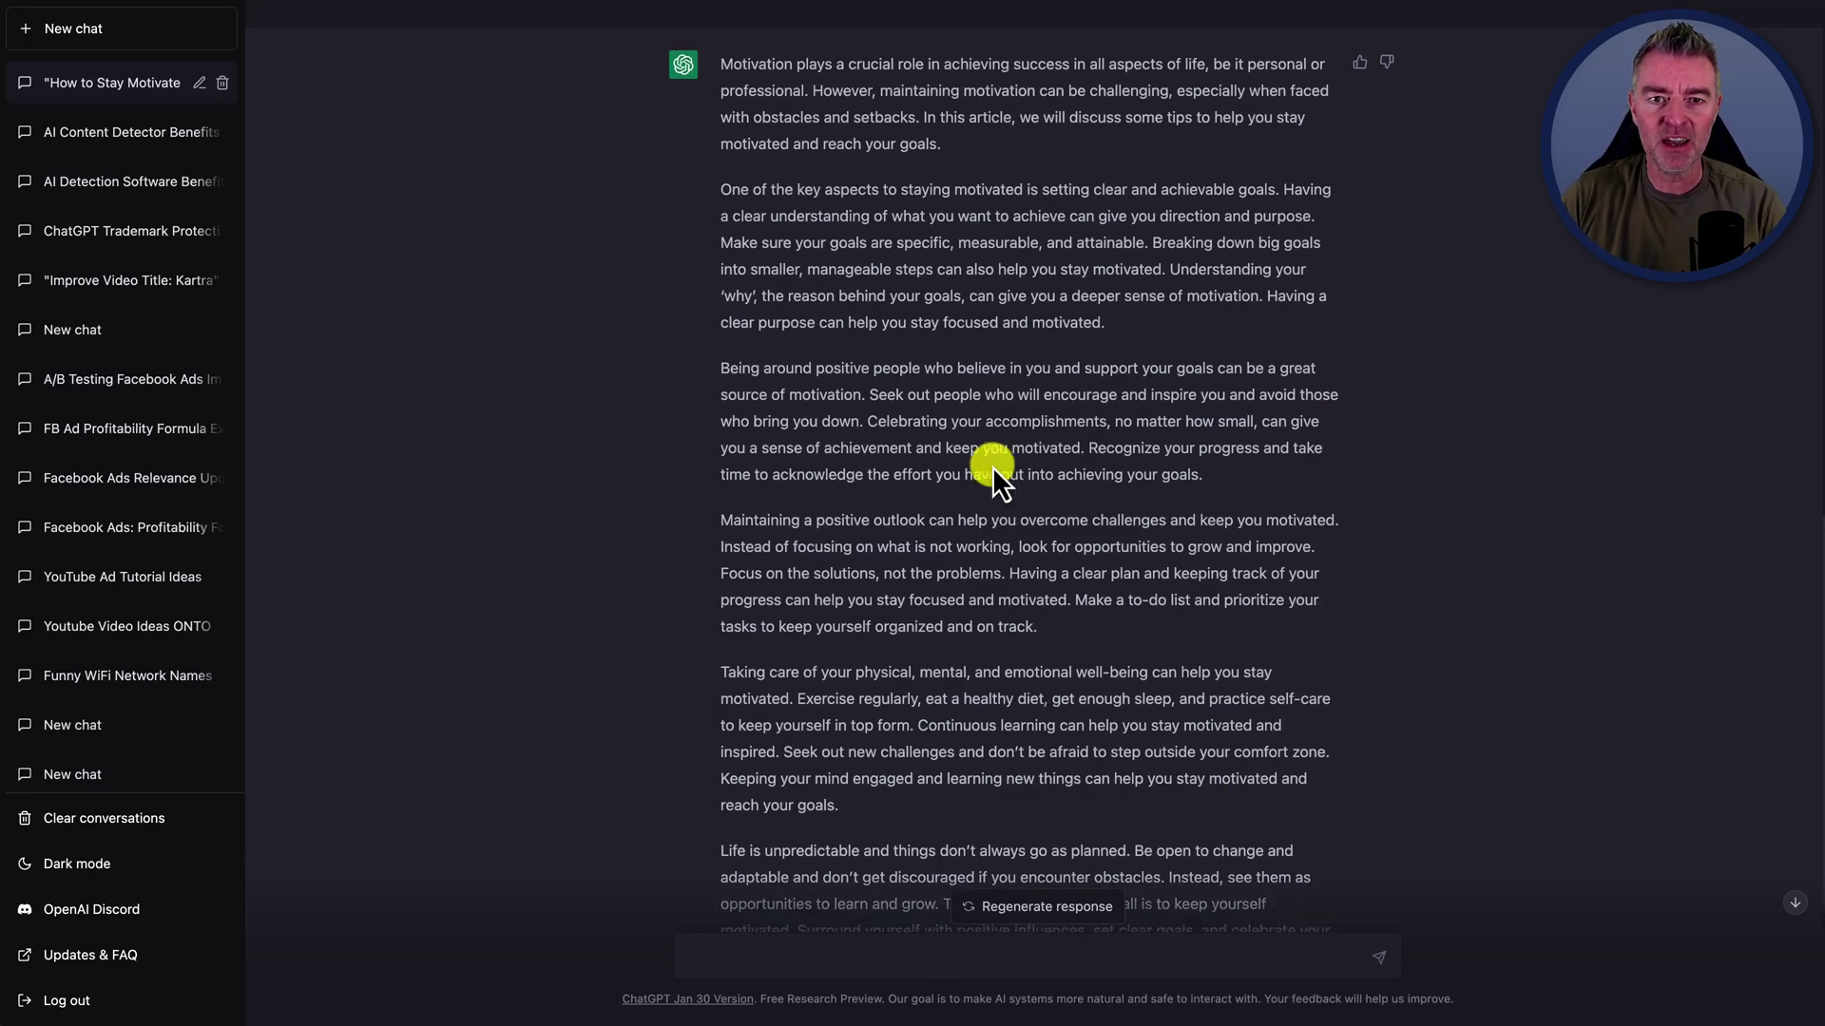
{"action": "scroll", "coordinate": [992, 465], "scroll_direction": "up", "scroll_amount": 1}
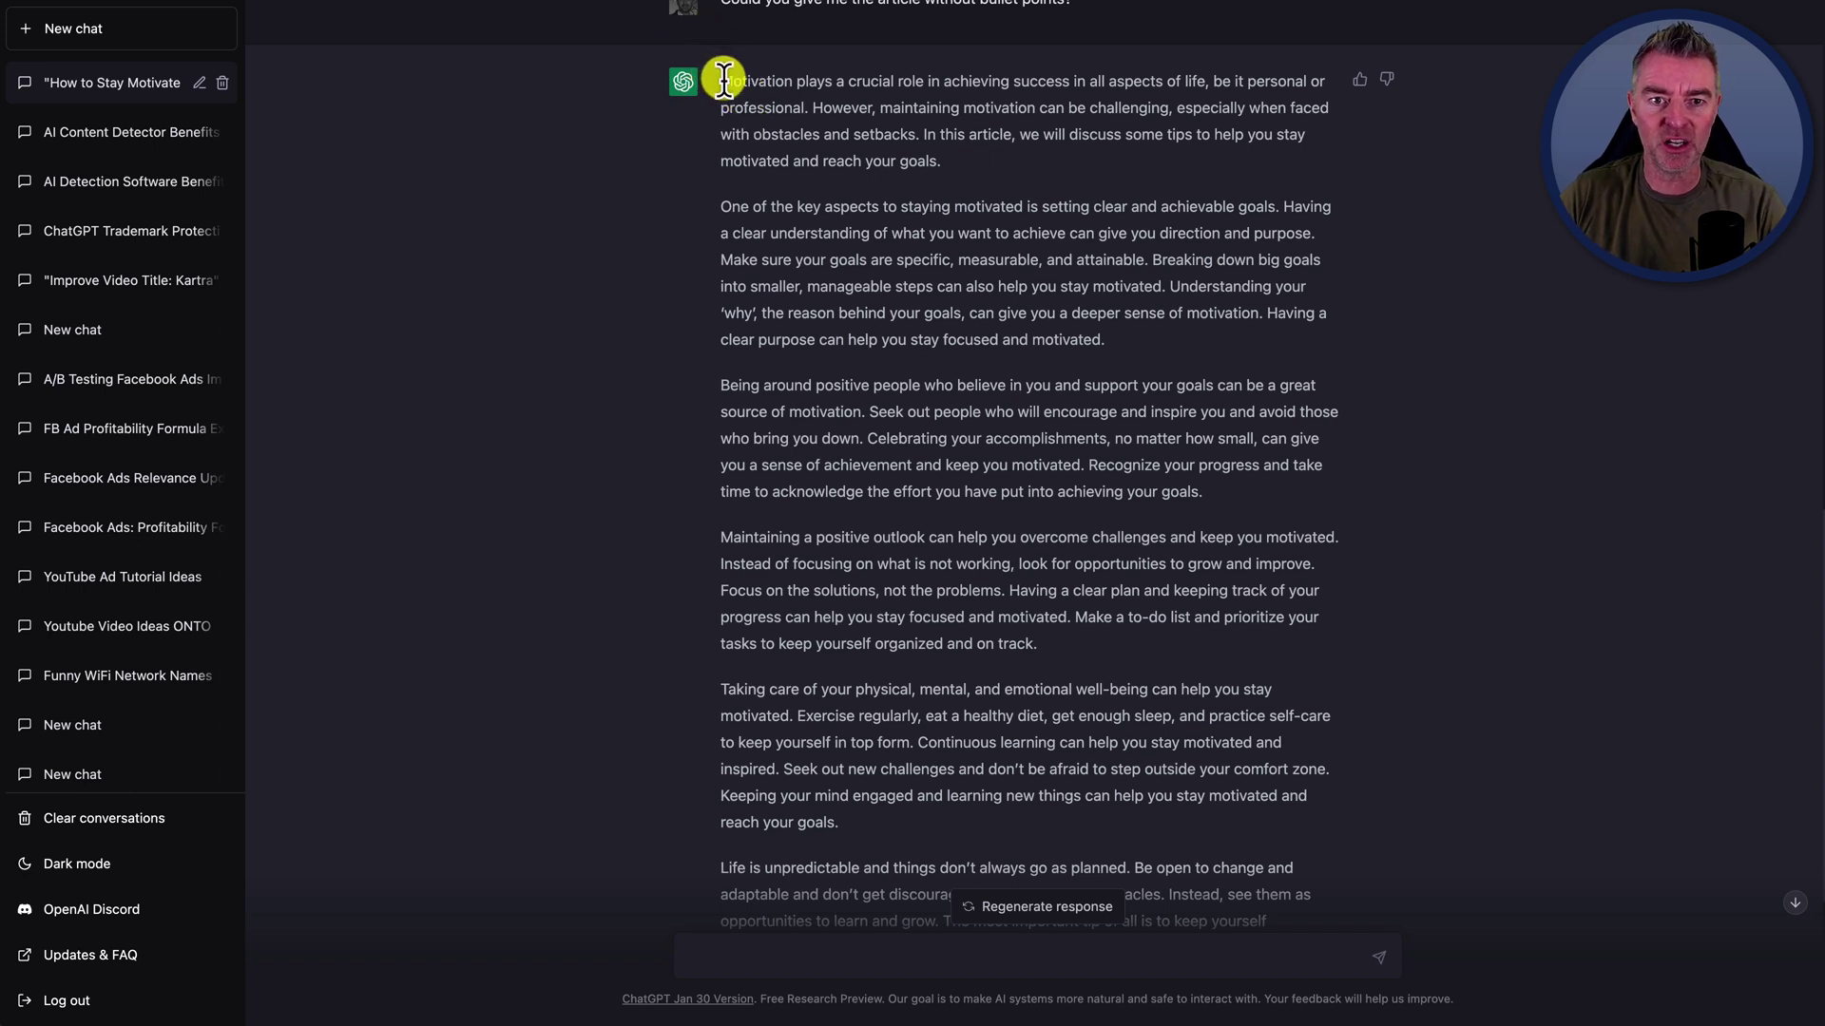
{"action": "left_click_drag", "start_coordinate": [722, 80], "coordinate": [1266, 914]}
{"action": "left_click", "coordinate": [1144, 620]}
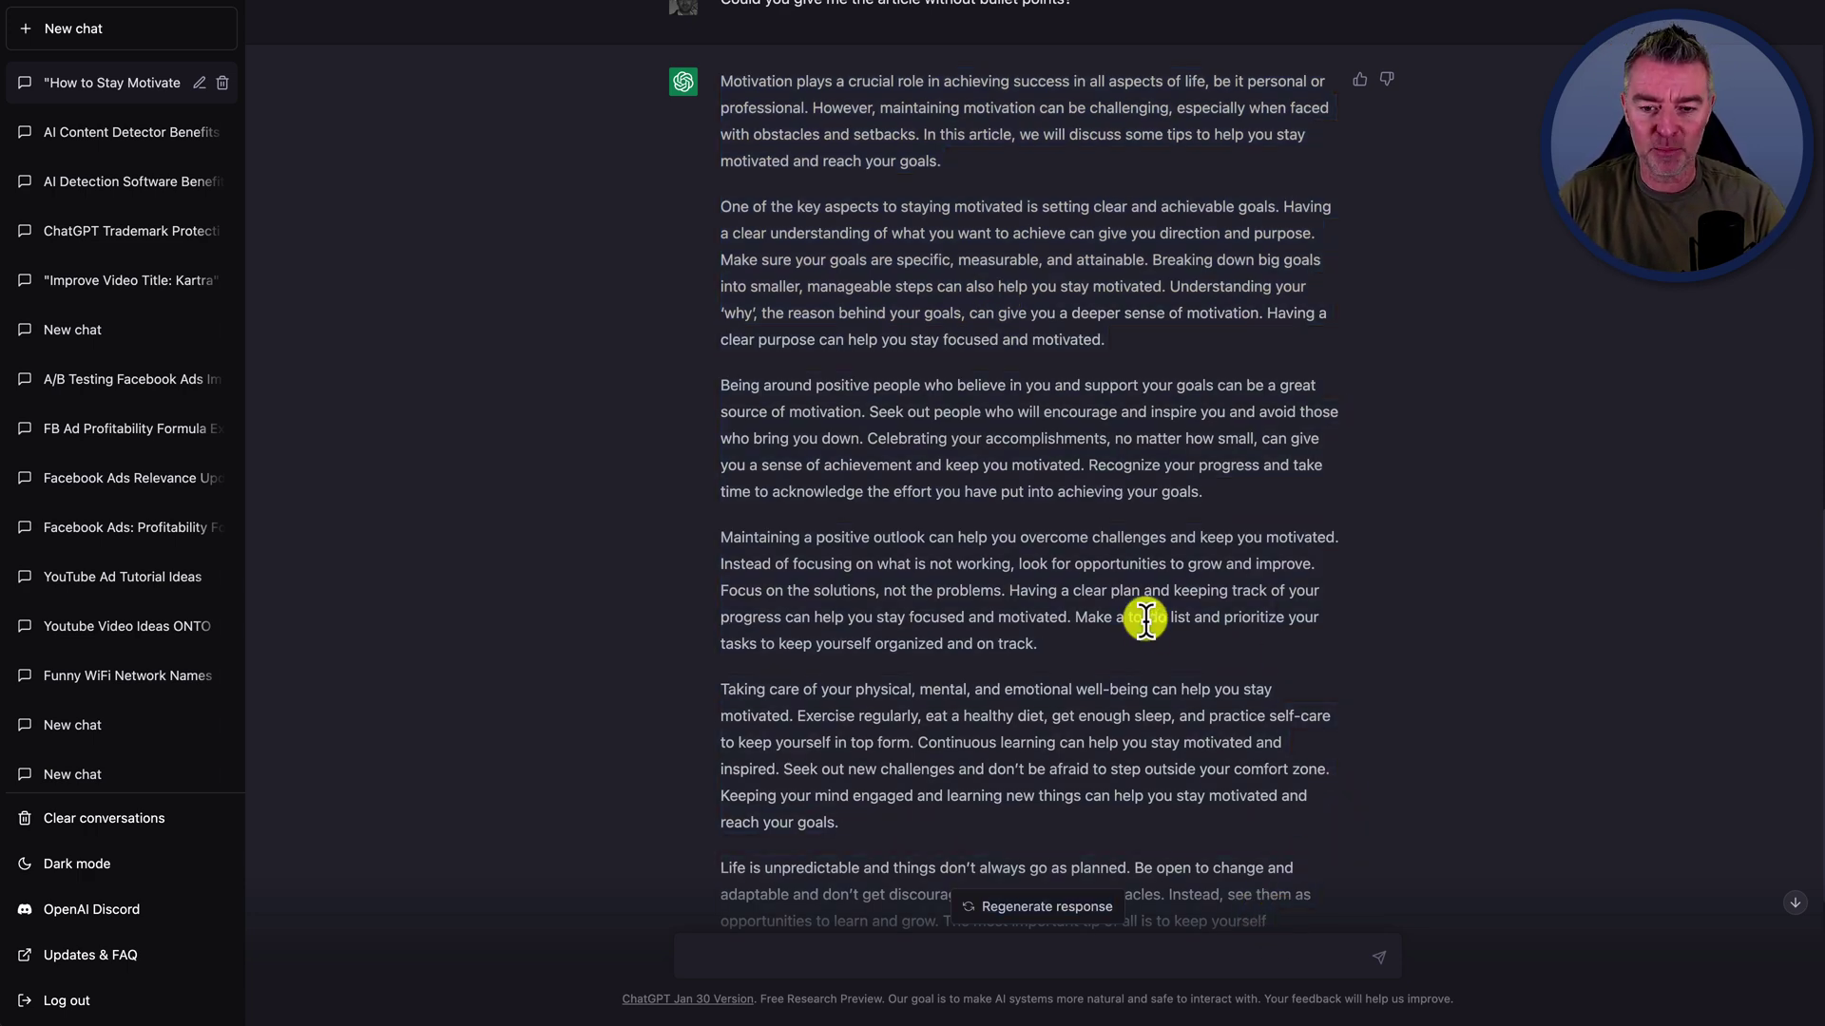
{"action": "scroll", "coordinate": [1144, 619], "scroll_direction": "down", "scroll_amount": 3}
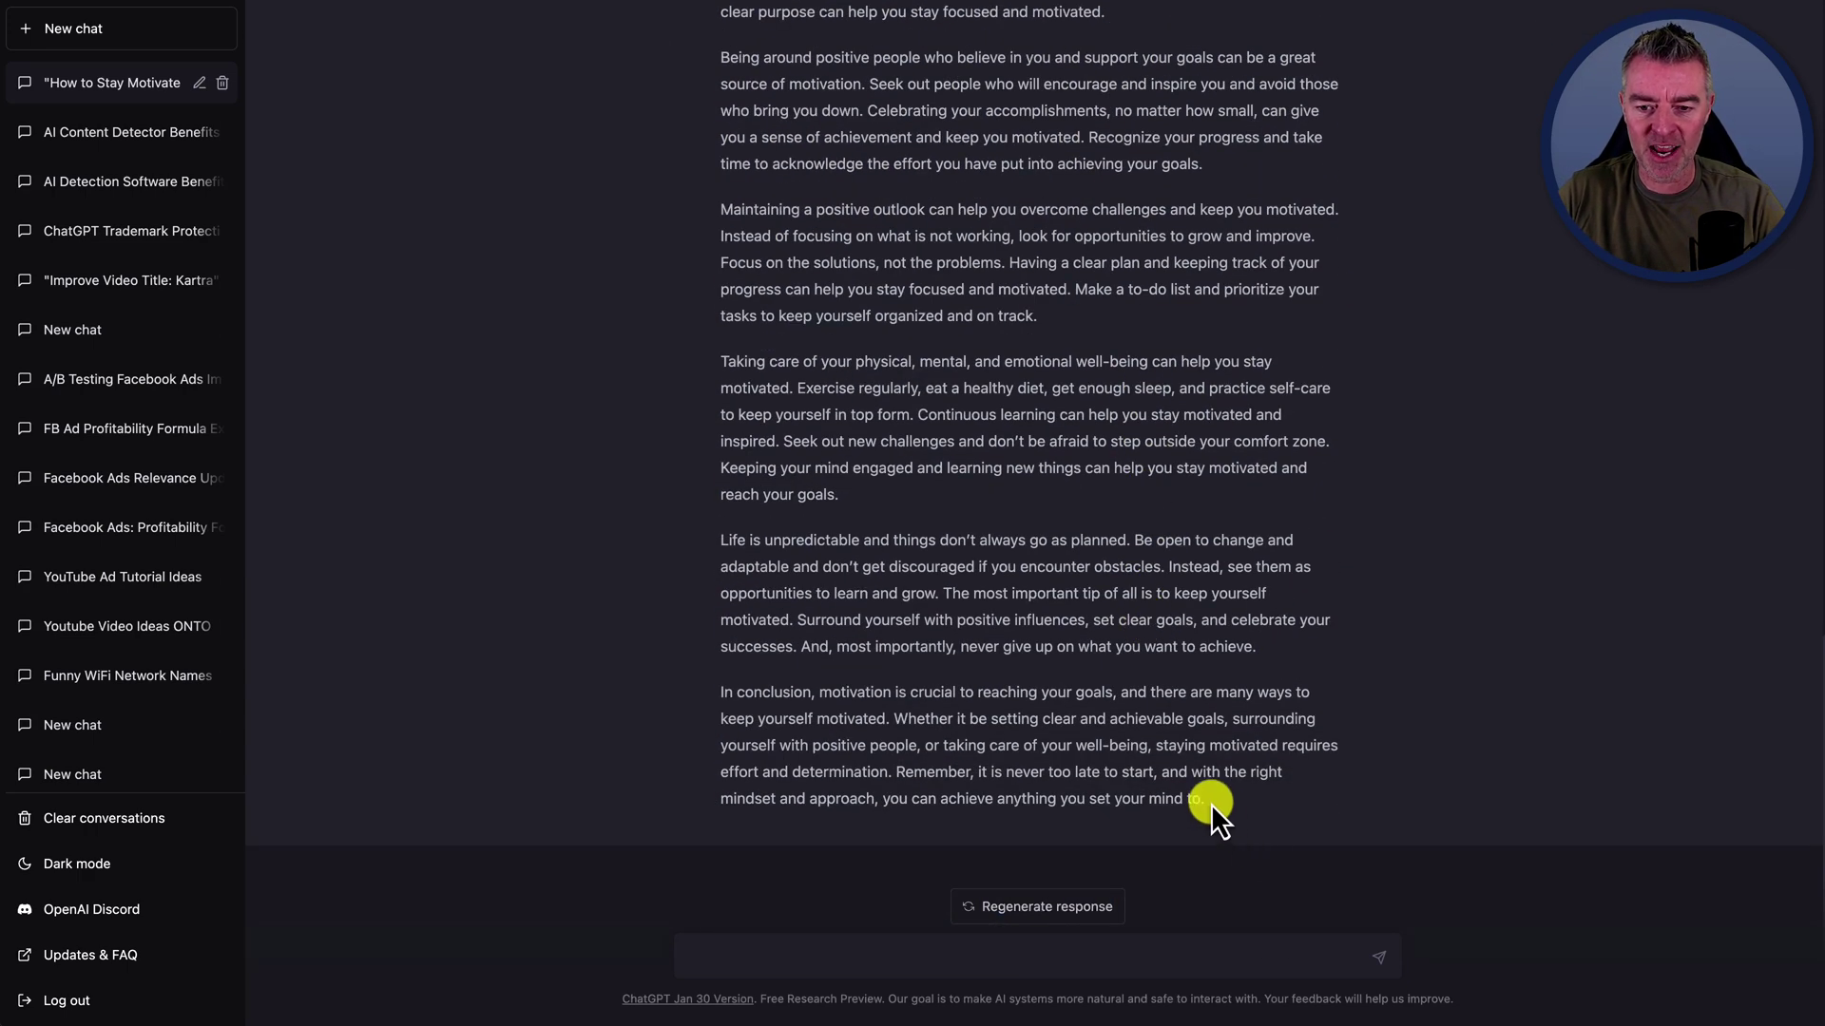
{"action": "left_click_drag", "start_coordinate": [1211, 802], "coordinate": [715, 430]}
{"action": "key", "text": "ctrl+c"}
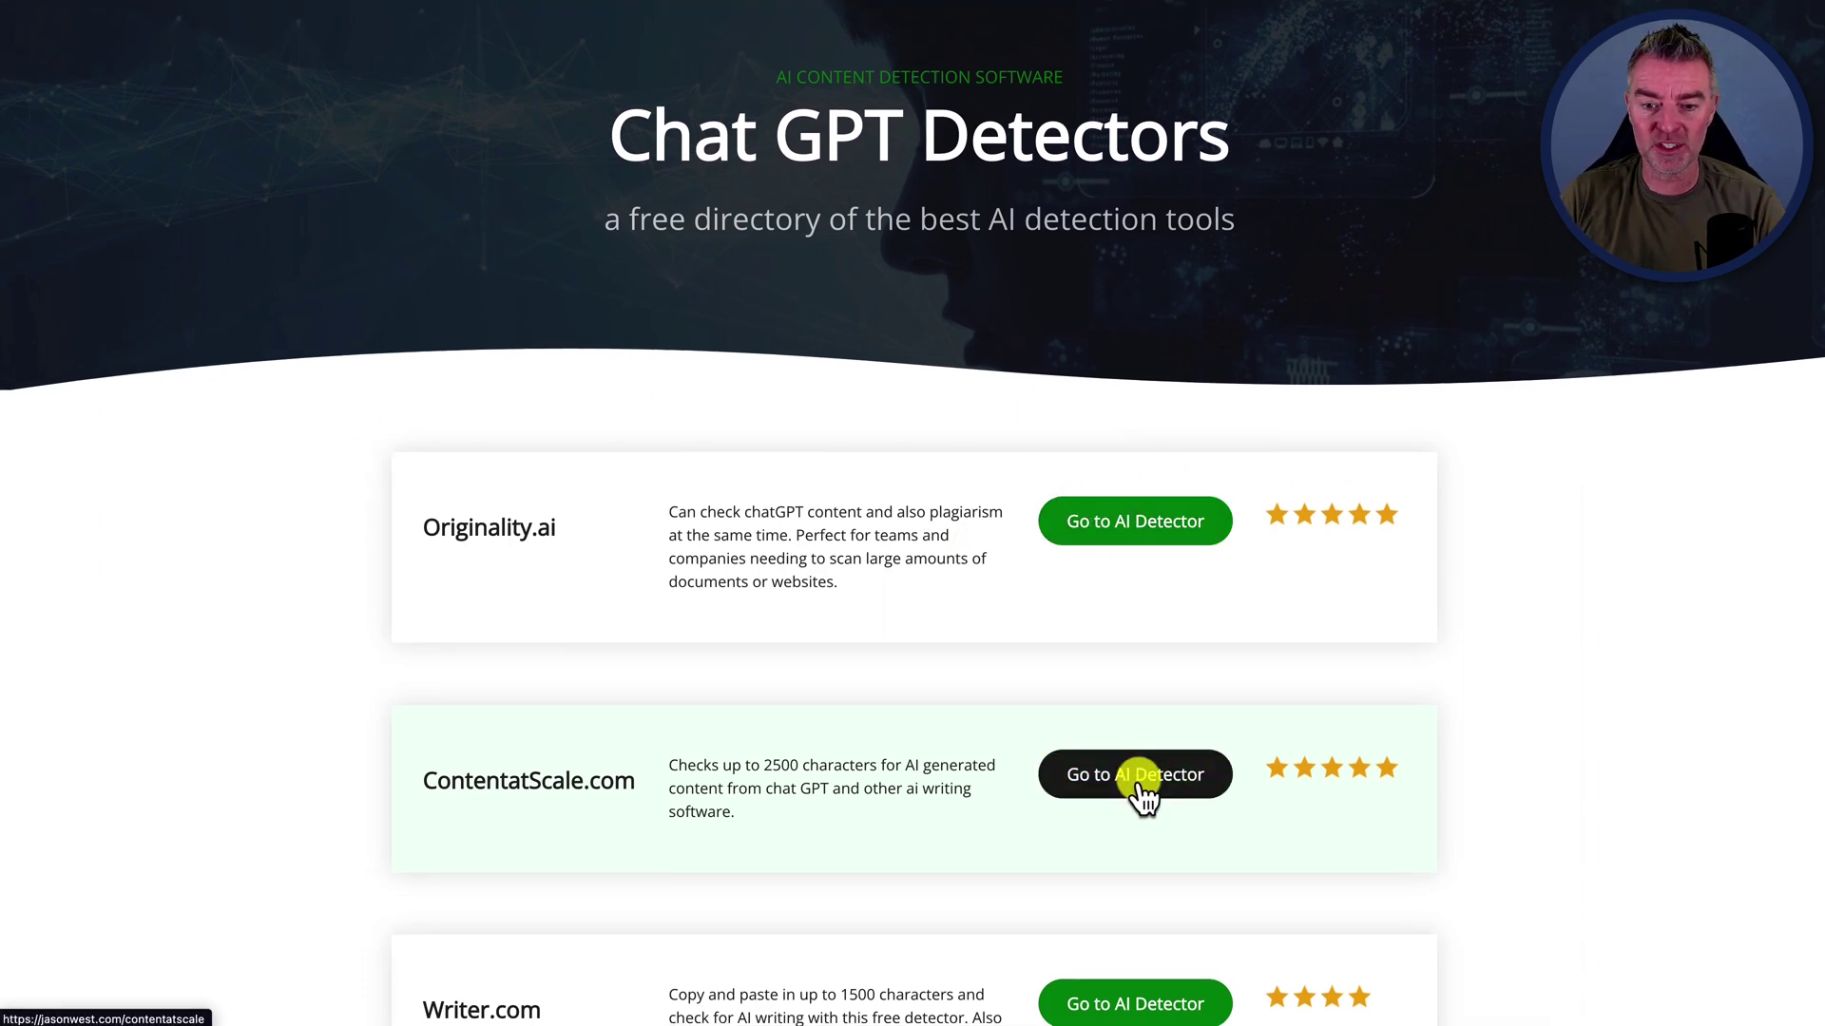
Look over the listed AI detectors, then go to Originality.ai's Content Scan page.
{"action": "scroll", "coordinate": [1141, 794], "scroll_direction": "down", "scroll_amount": 8}
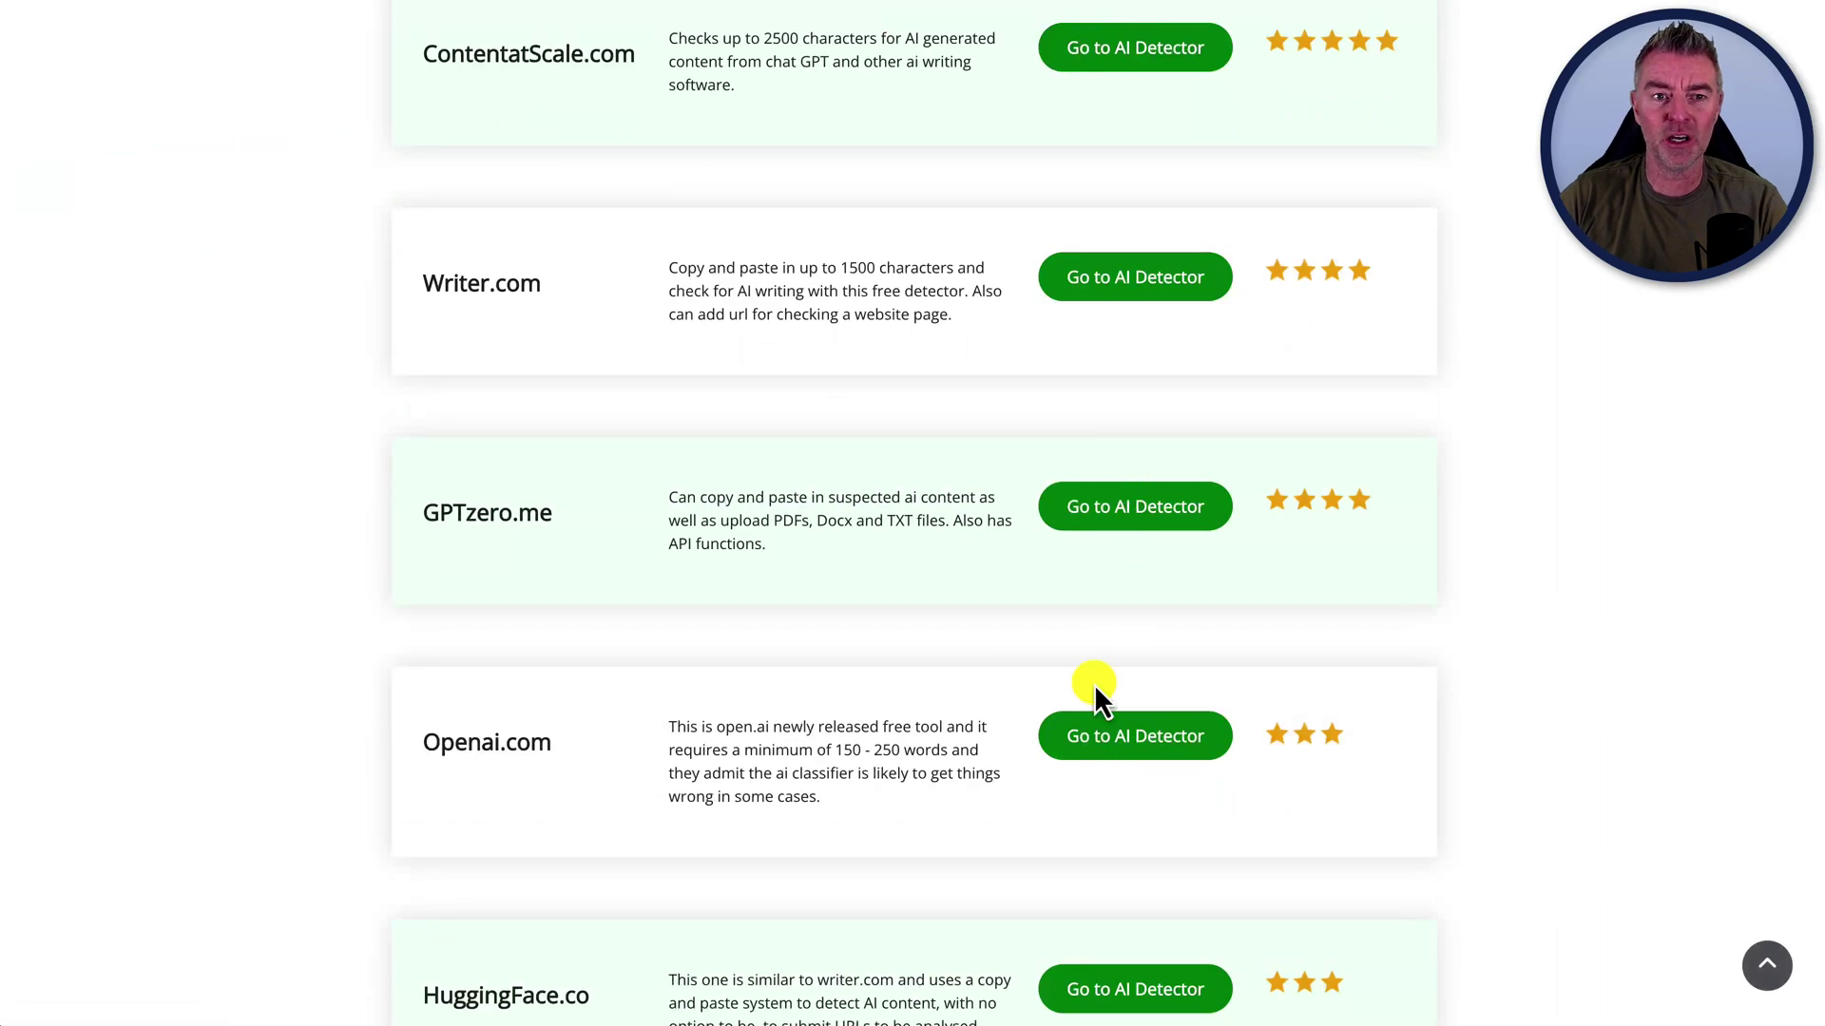
{"action": "scroll", "coordinate": [1093, 682], "scroll_direction": "up", "scroll_amount": 8}
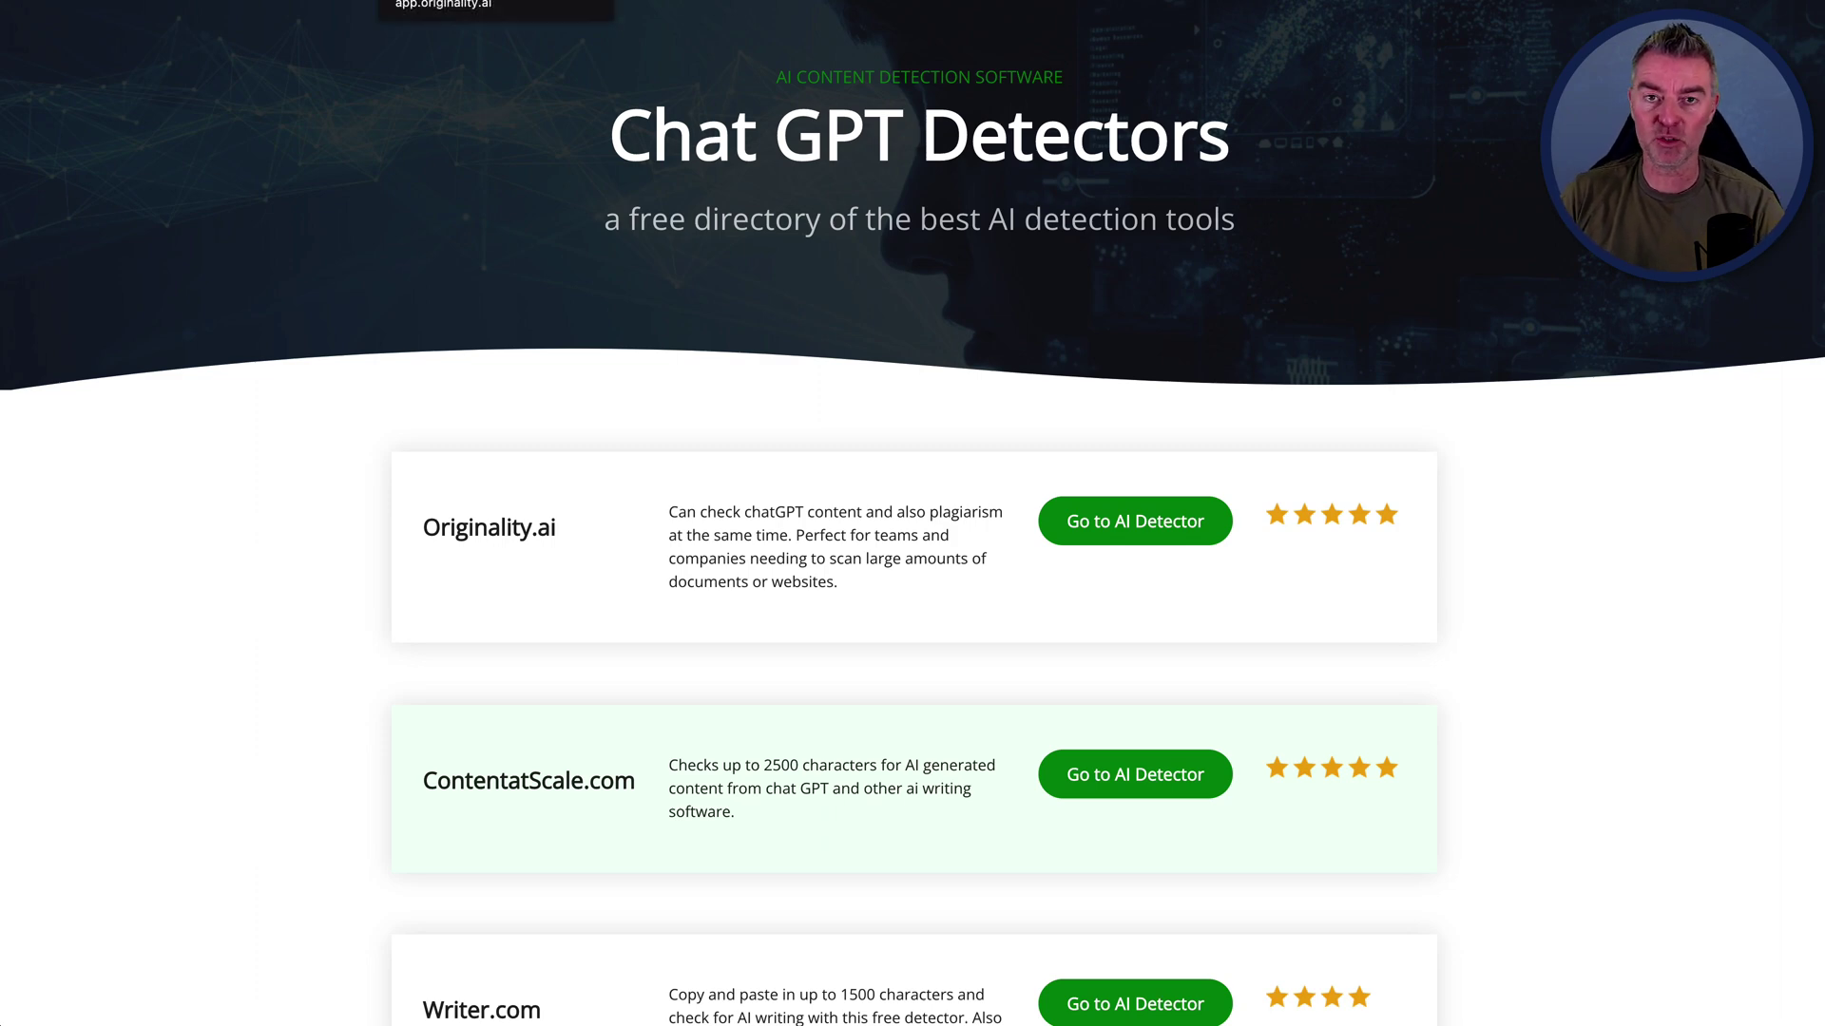
{"action": "left_click", "coordinate": [446, 2]}
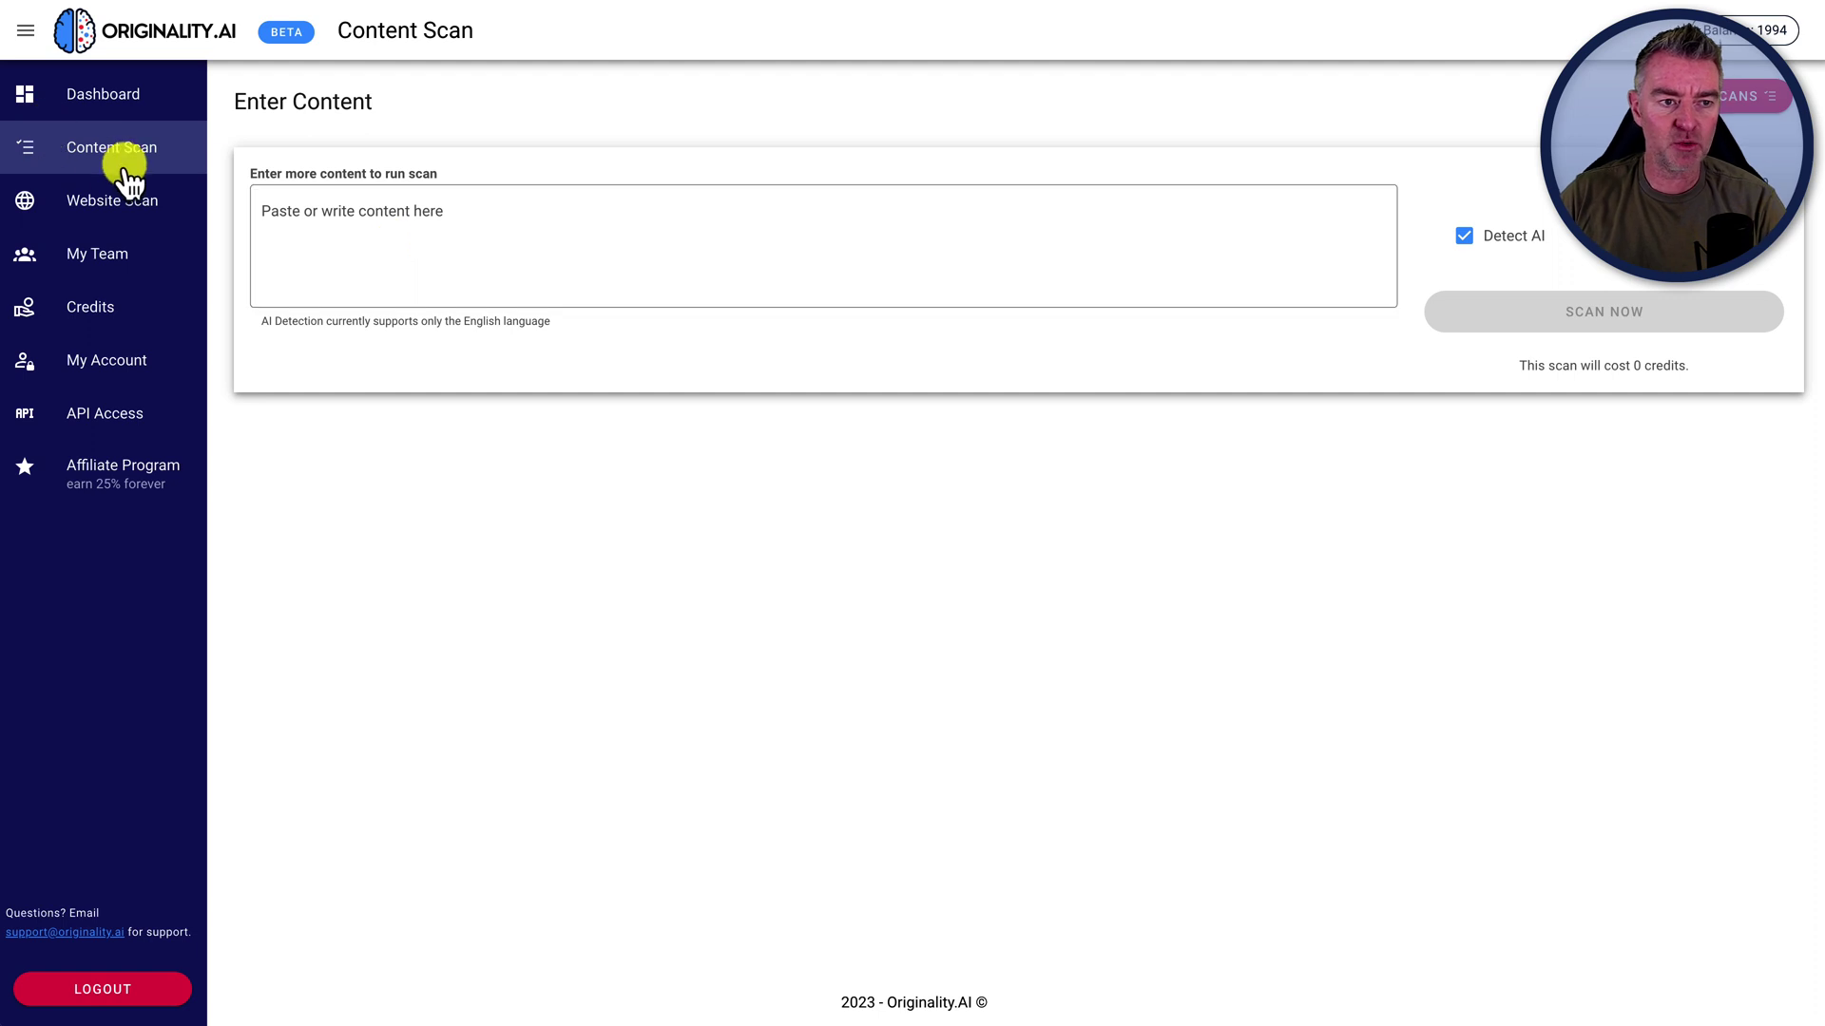
Paste the motivation article into Originality.ai's content box and run the scan.
{"action": "left_click", "coordinate": [390, 215]}
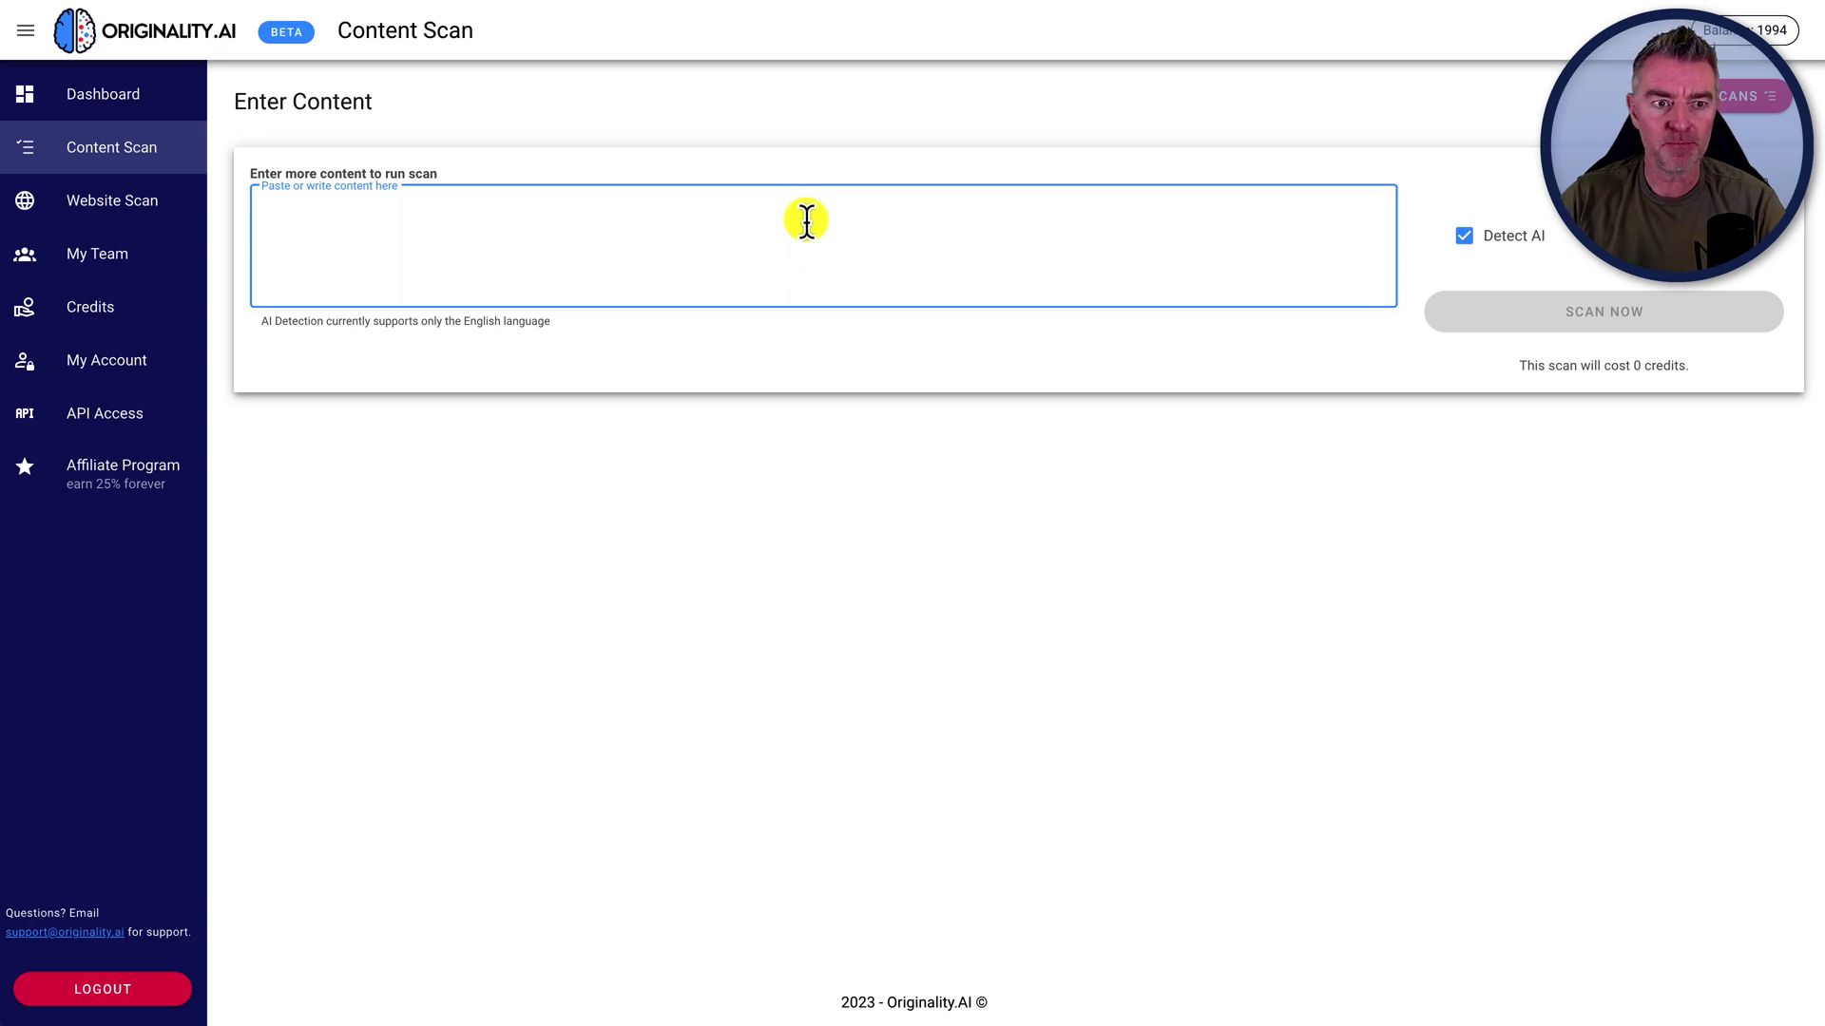
{"action": "key", "text": "ctrl+v"}
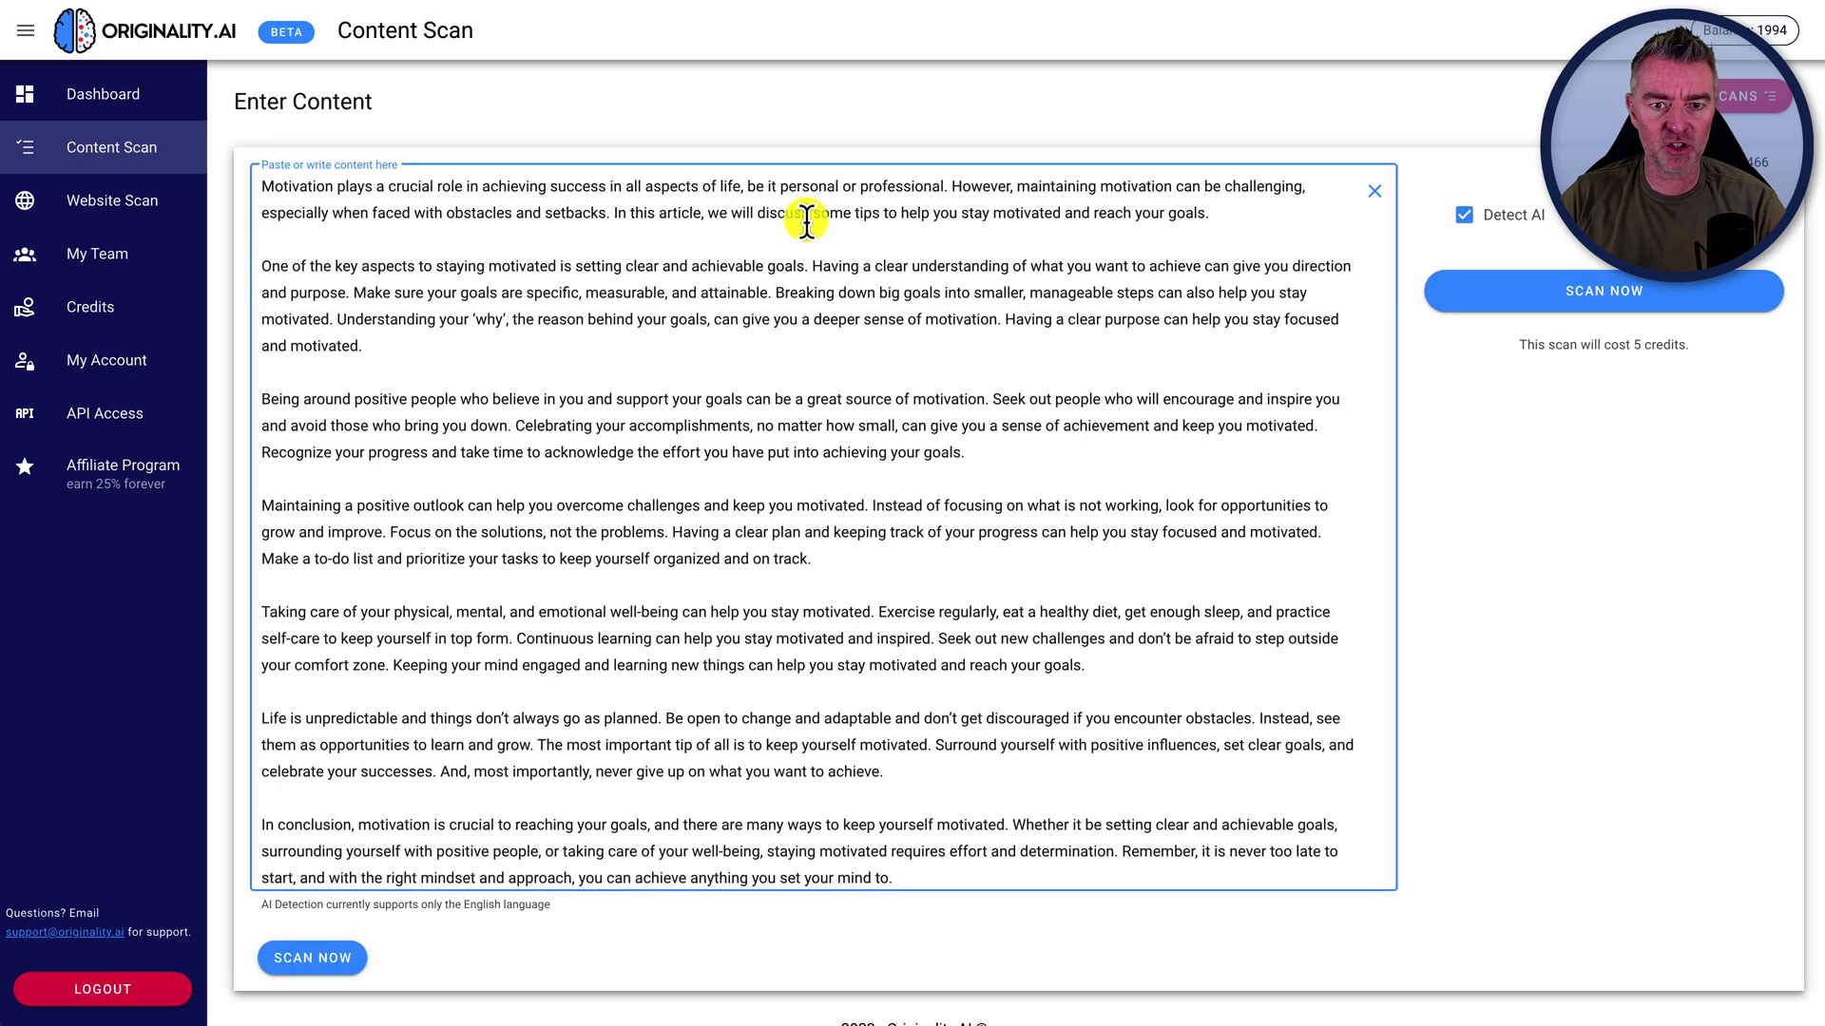
{"action": "left_click", "coordinate": [316, 960]}
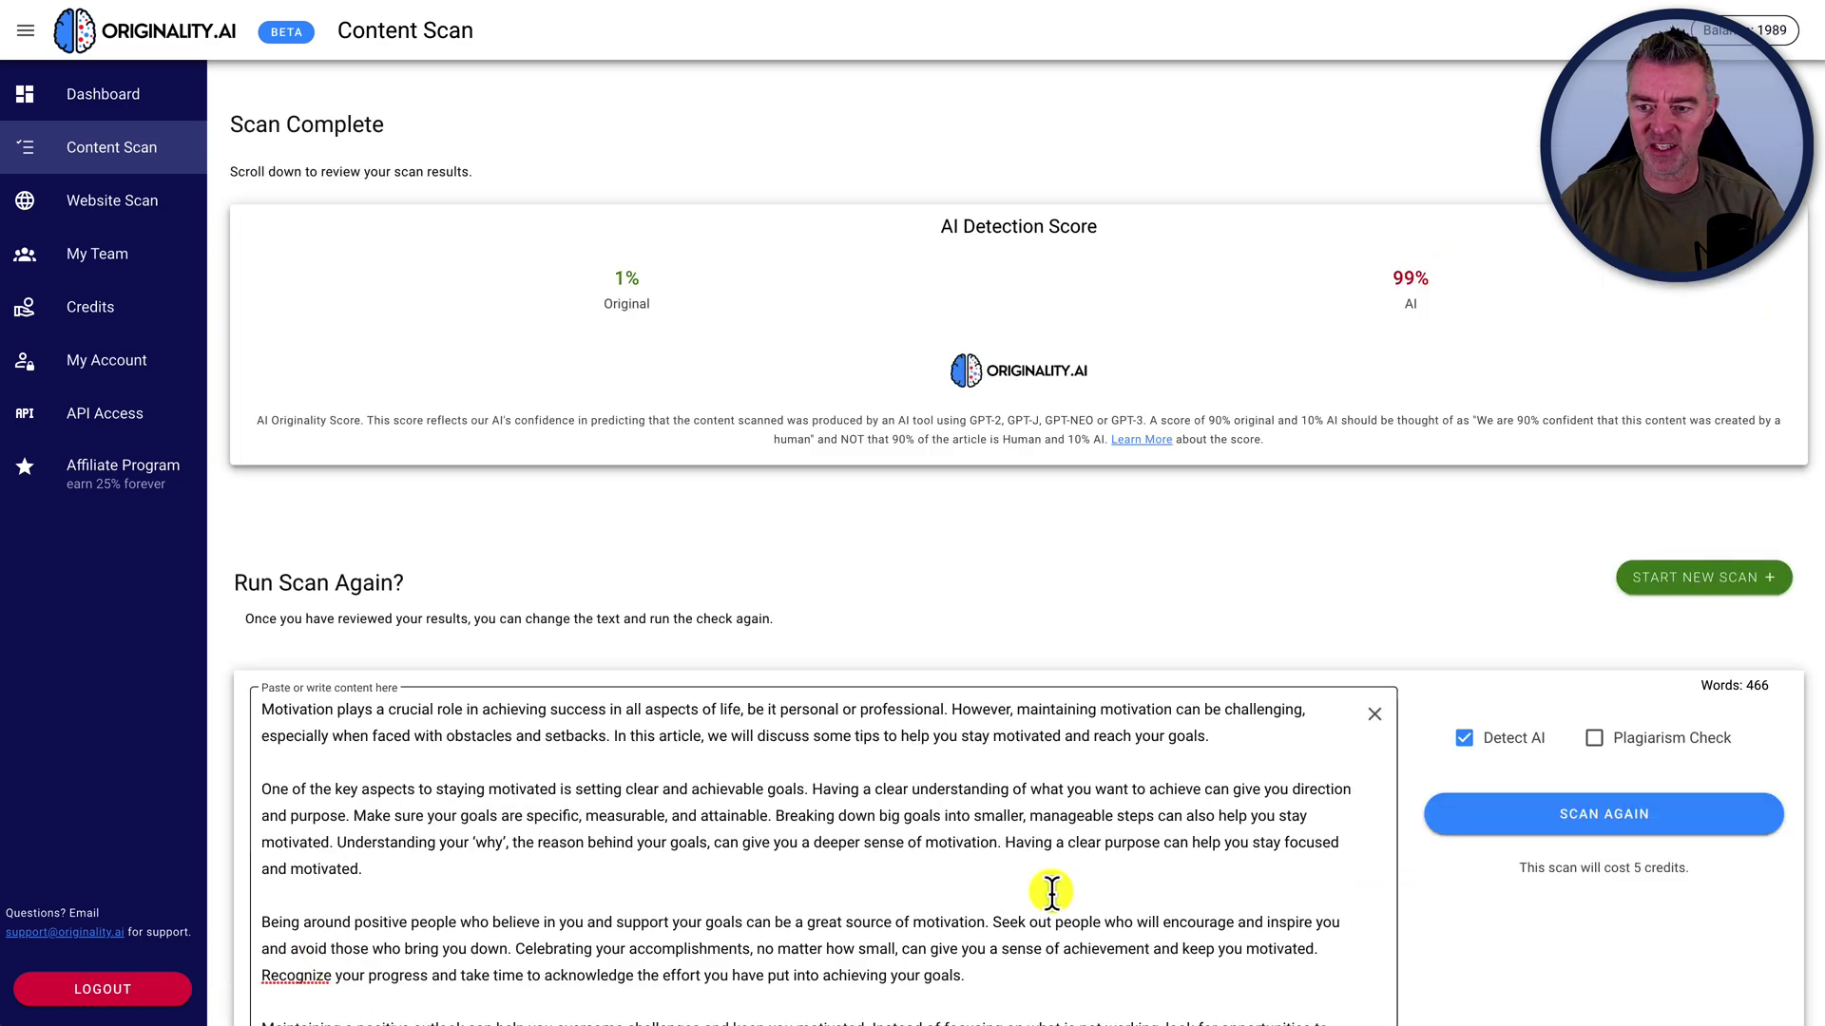
Review the scan results, highlighting the 99% AI score.
{"action": "scroll", "coordinate": [1092, 553], "scroll_direction": "down", "scroll_amount": 1}
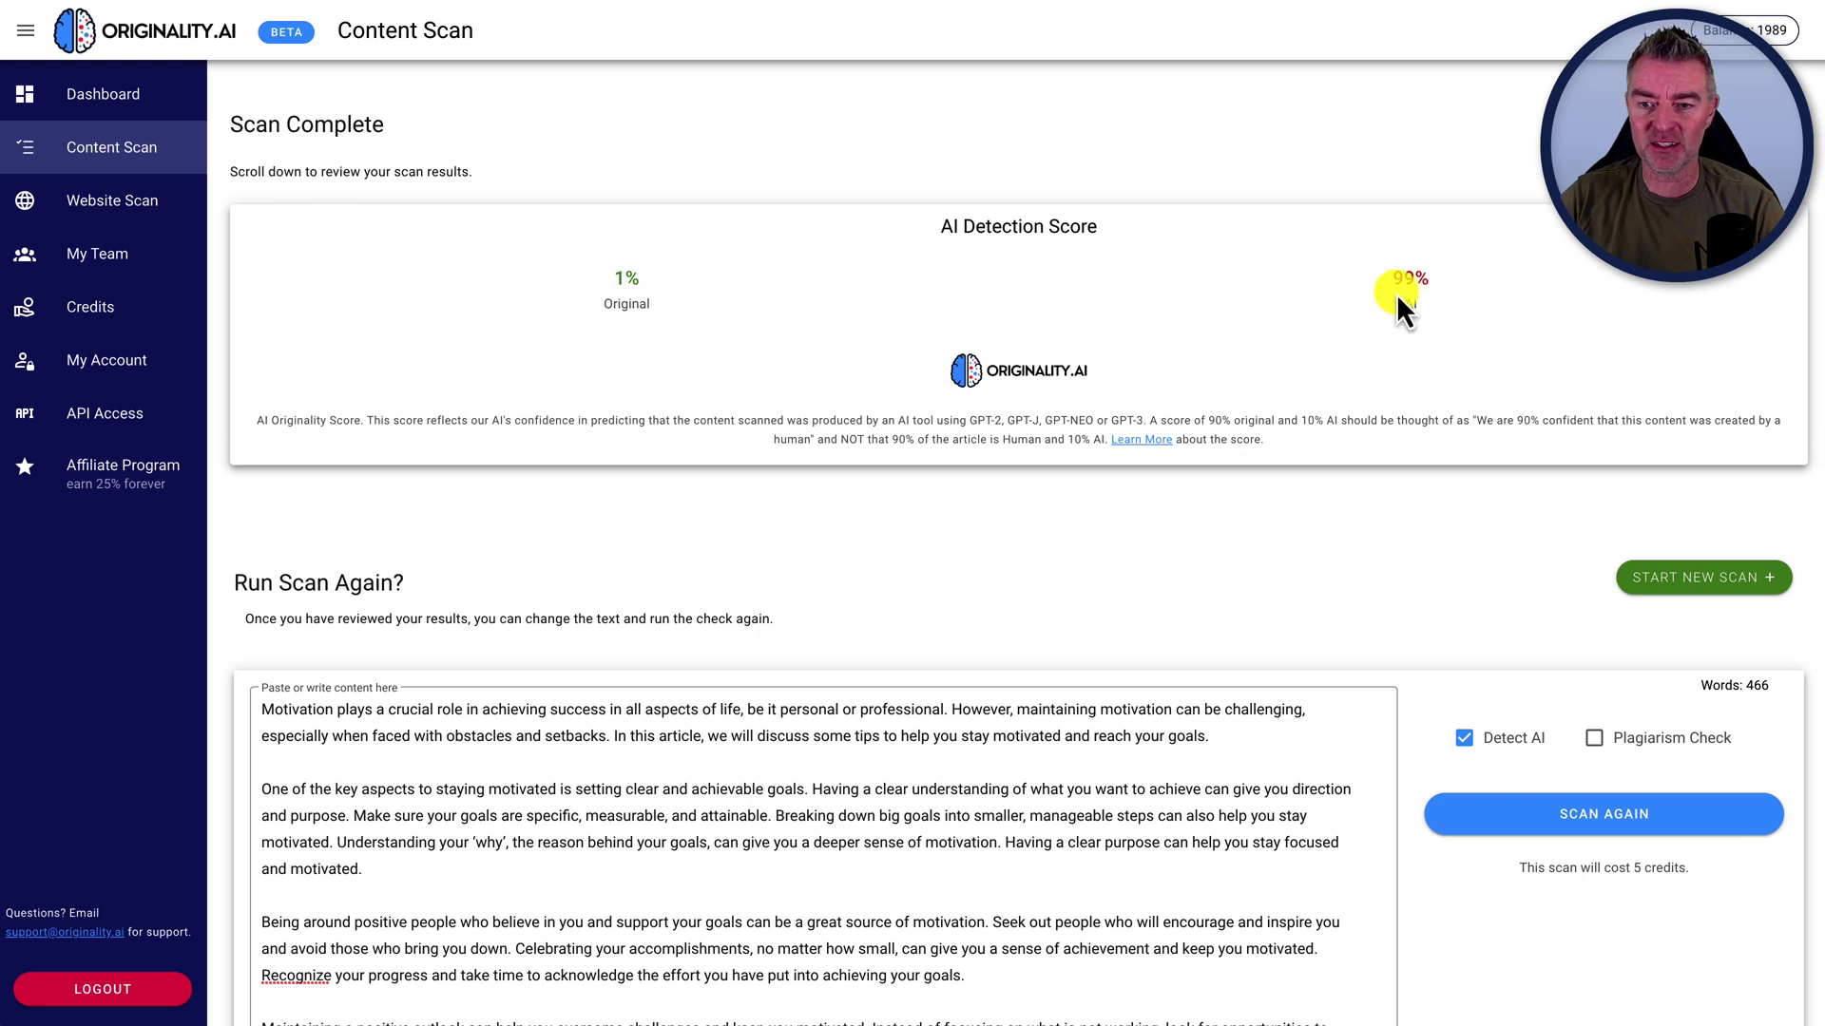
{"action": "left_click_drag", "start_coordinate": [1389, 276], "coordinate": [1444, 277]}
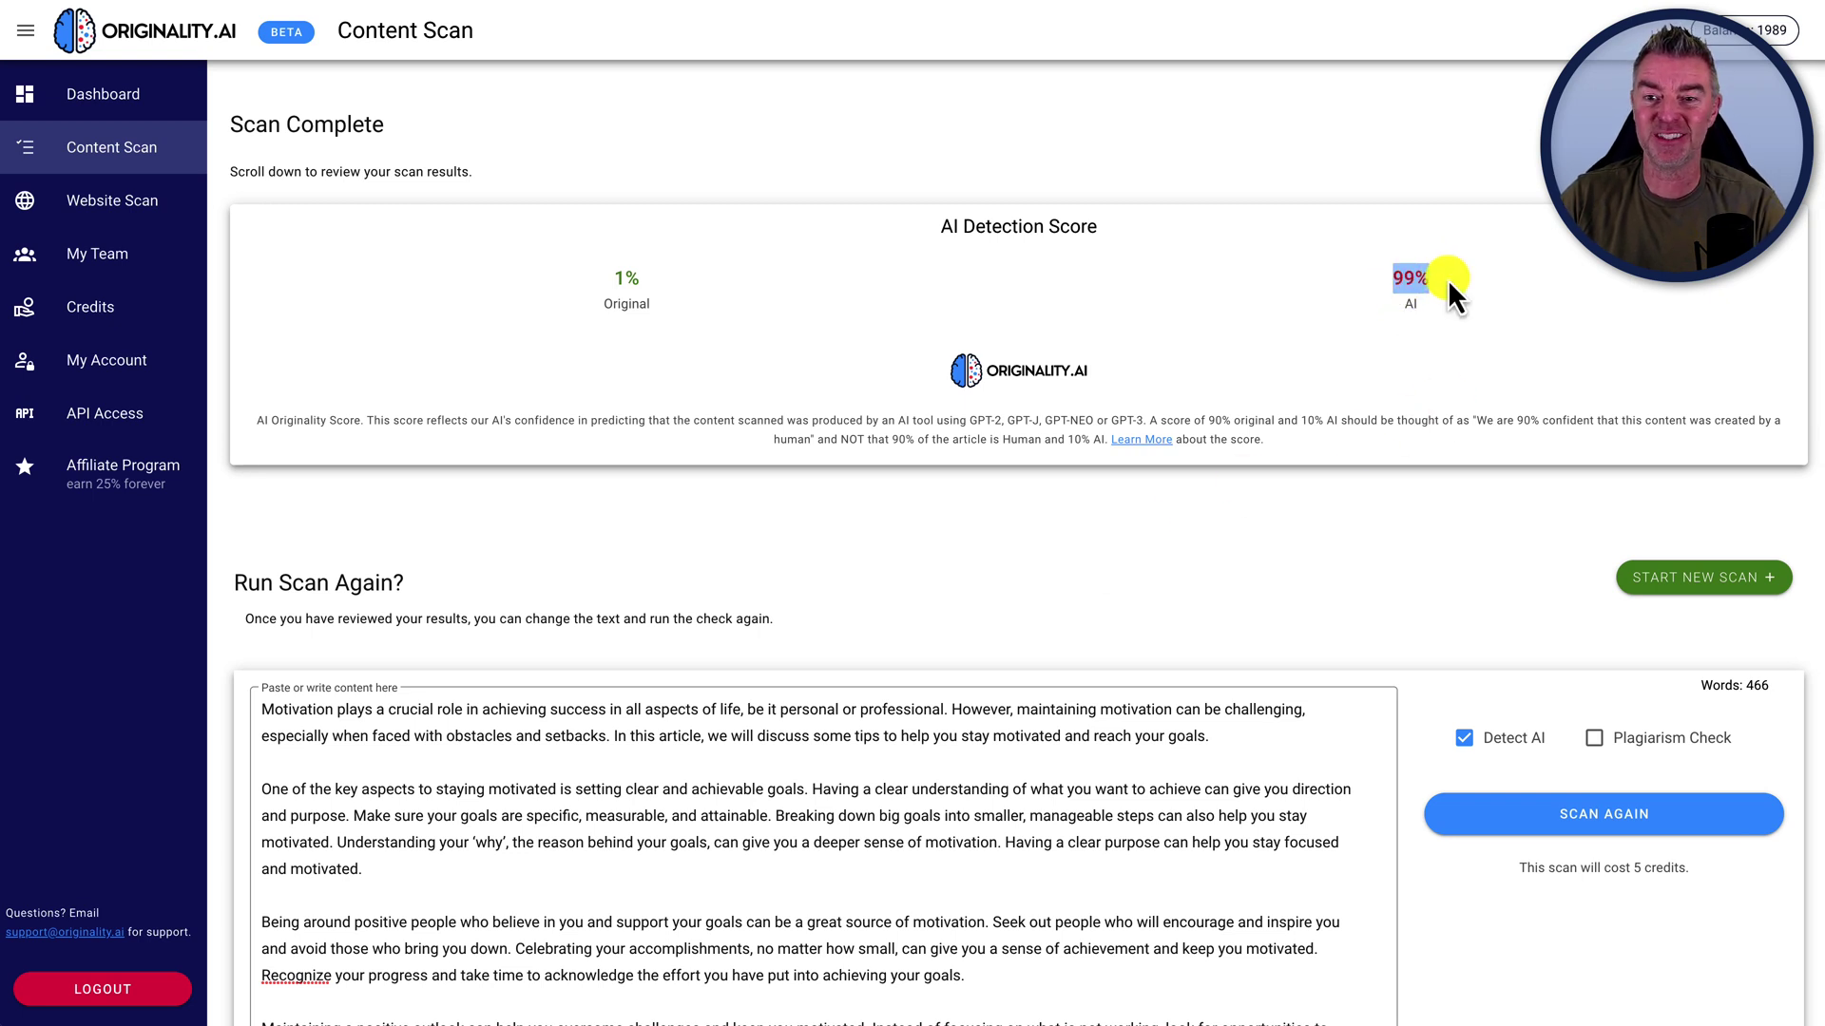
{"action": "left_click", "coordinate": [1446, 277]}
{"action": "scroll", "coordinate": [1068, 659], "scroll_direction": "down", "scroll_amount": 4}
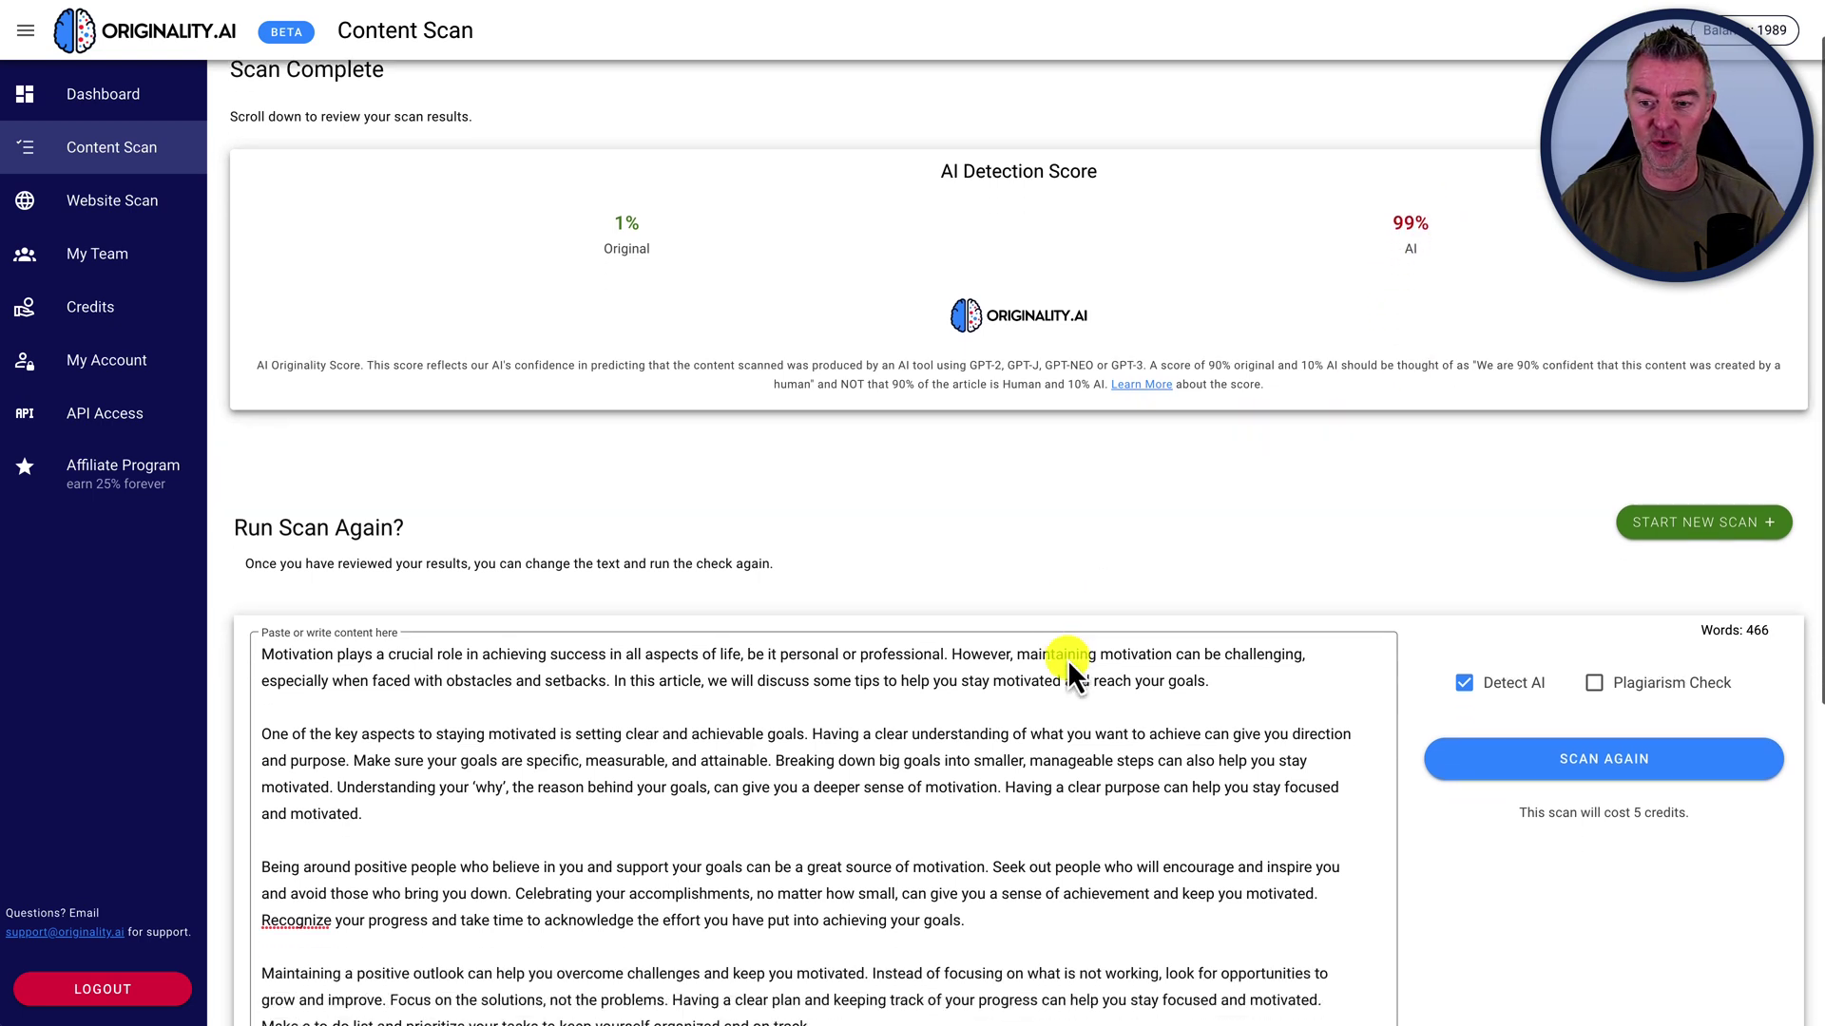
{"action": "scroll", "coordinate": [1069, 658], "scroll_direction": "down", "scroll_amount": 2}
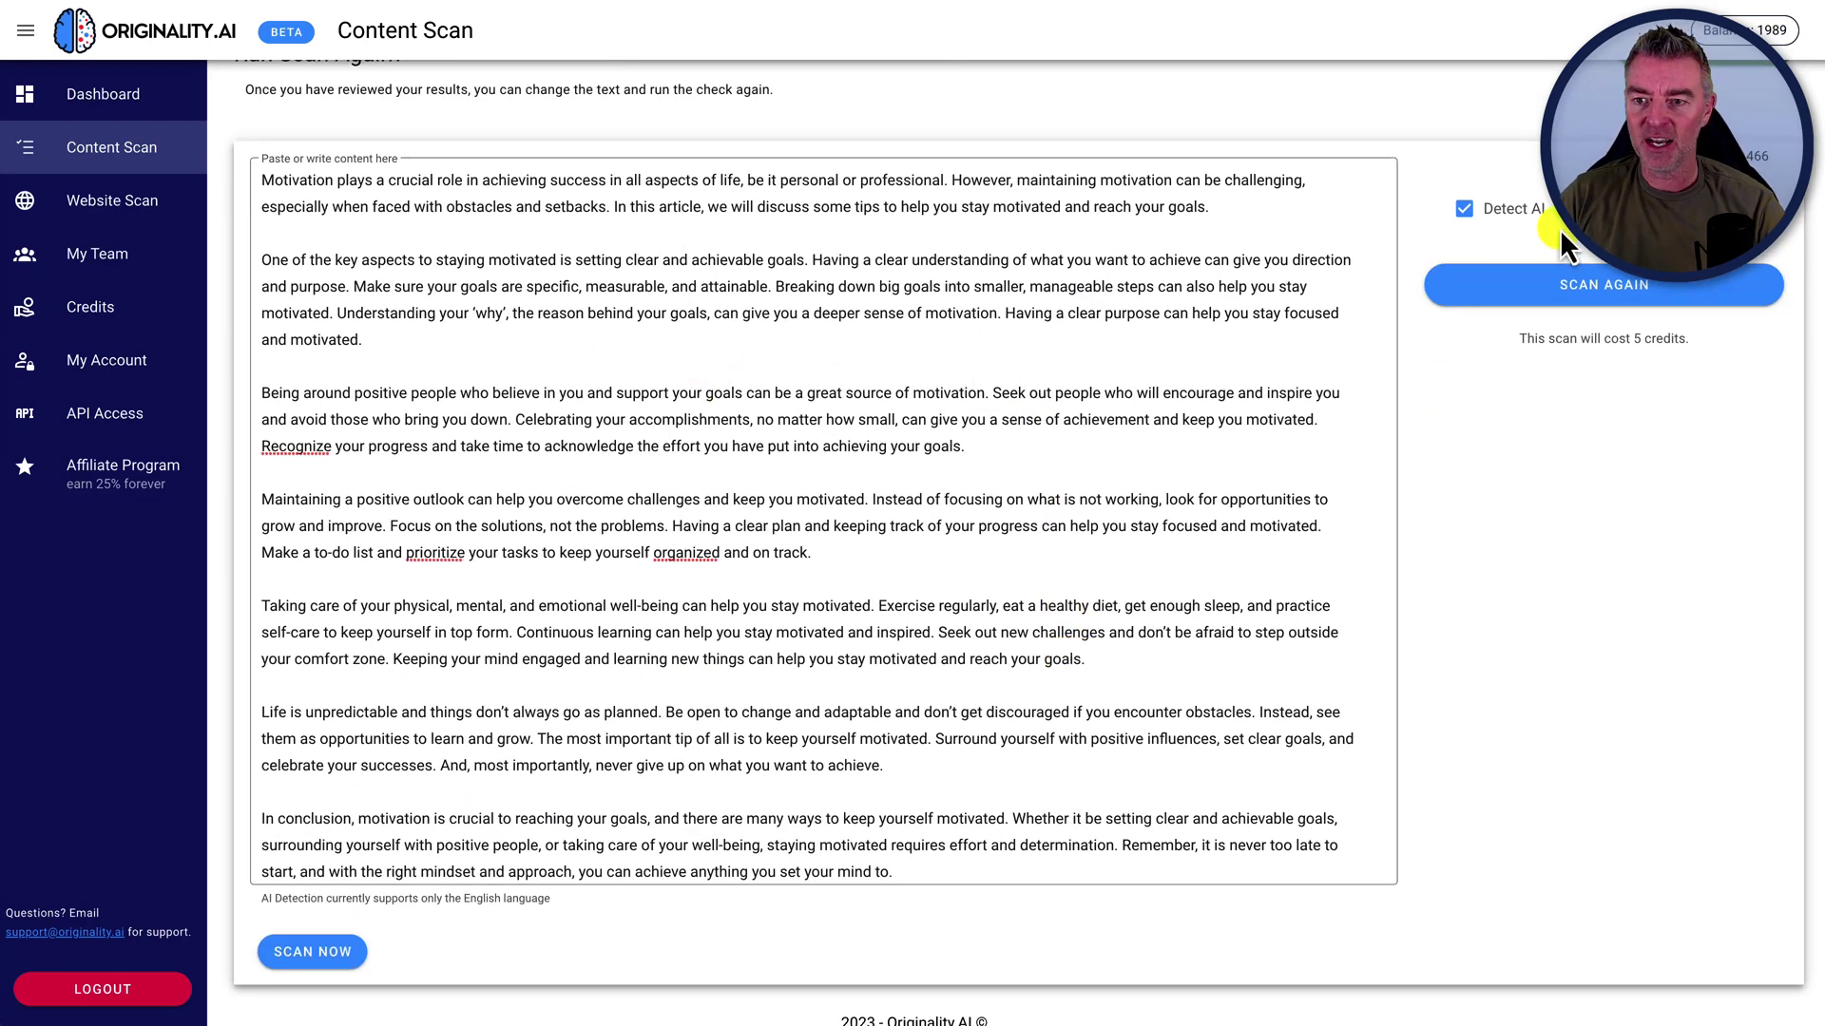
Rescan with Plagiarism Check and confirm the 'no plagiarism detected' result.
{"action": "left_click", "coordinate": [1618, 283]}
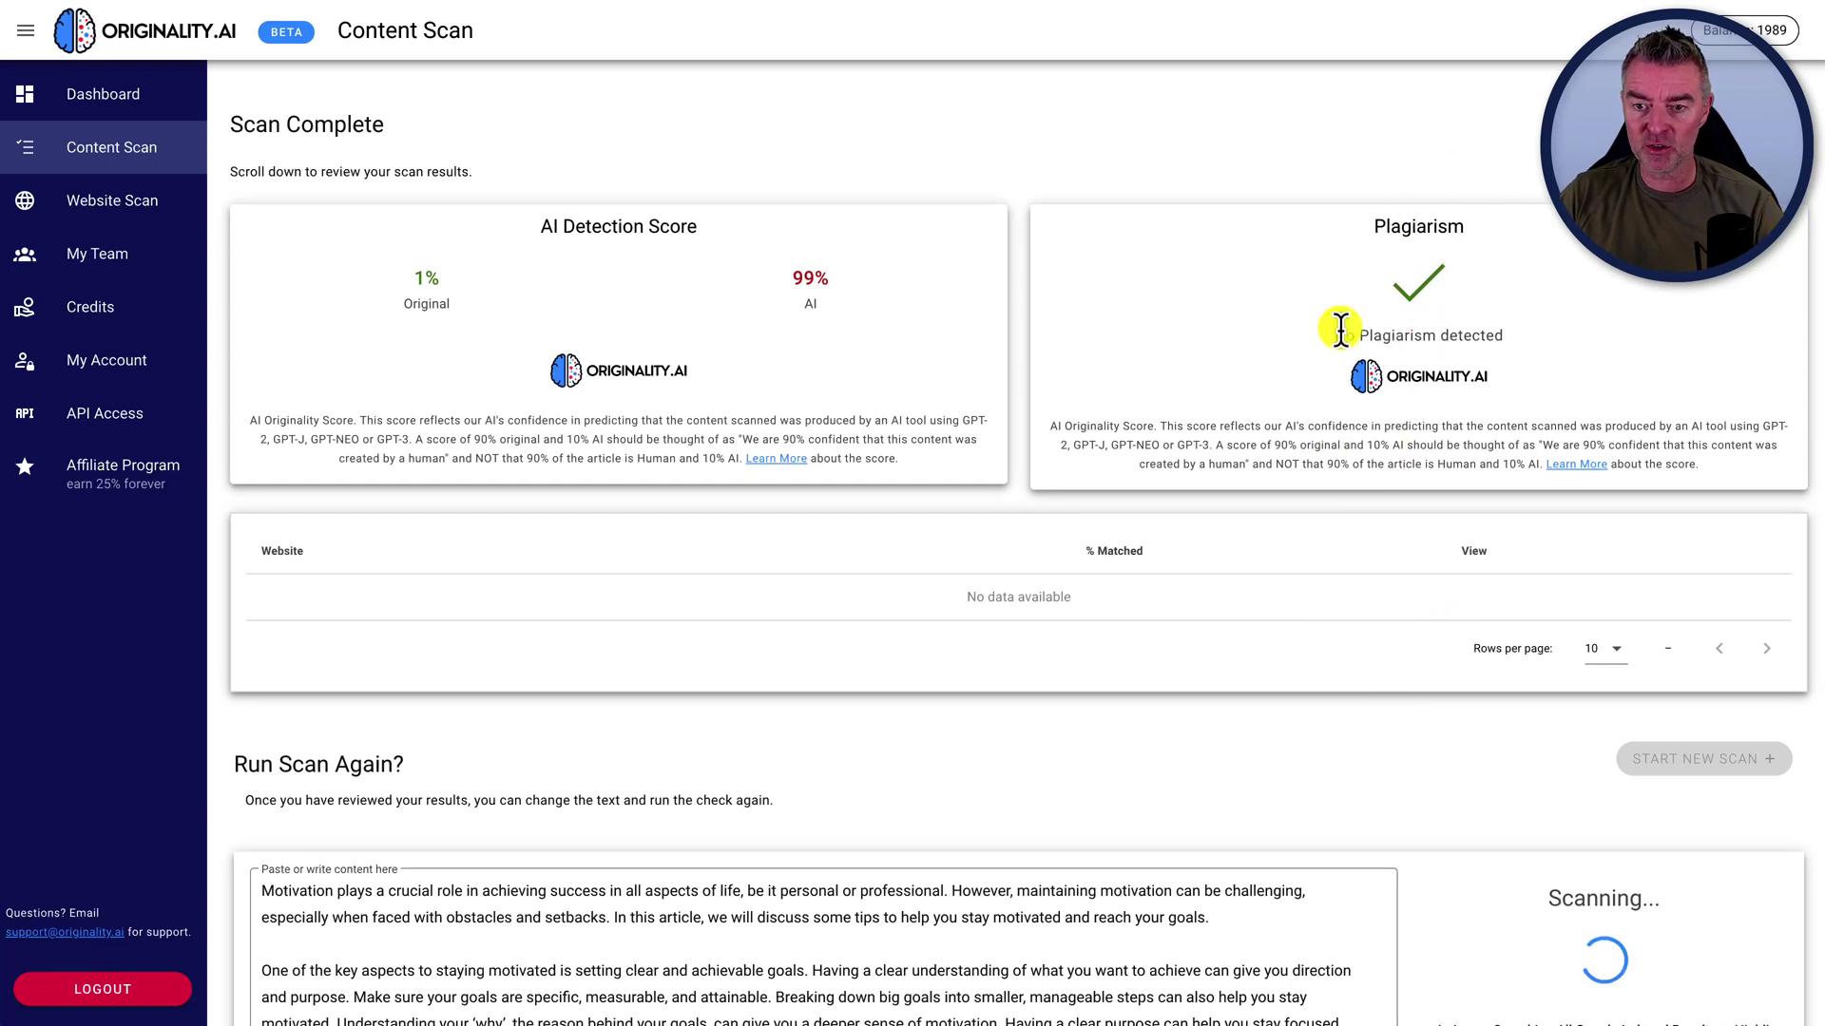
{"action": "left_click_drag", "start_coordinate": [1332, 339], "coordinate": [1539, 340]}
{"action": "left_click", "coordinate": [1538, 340]}
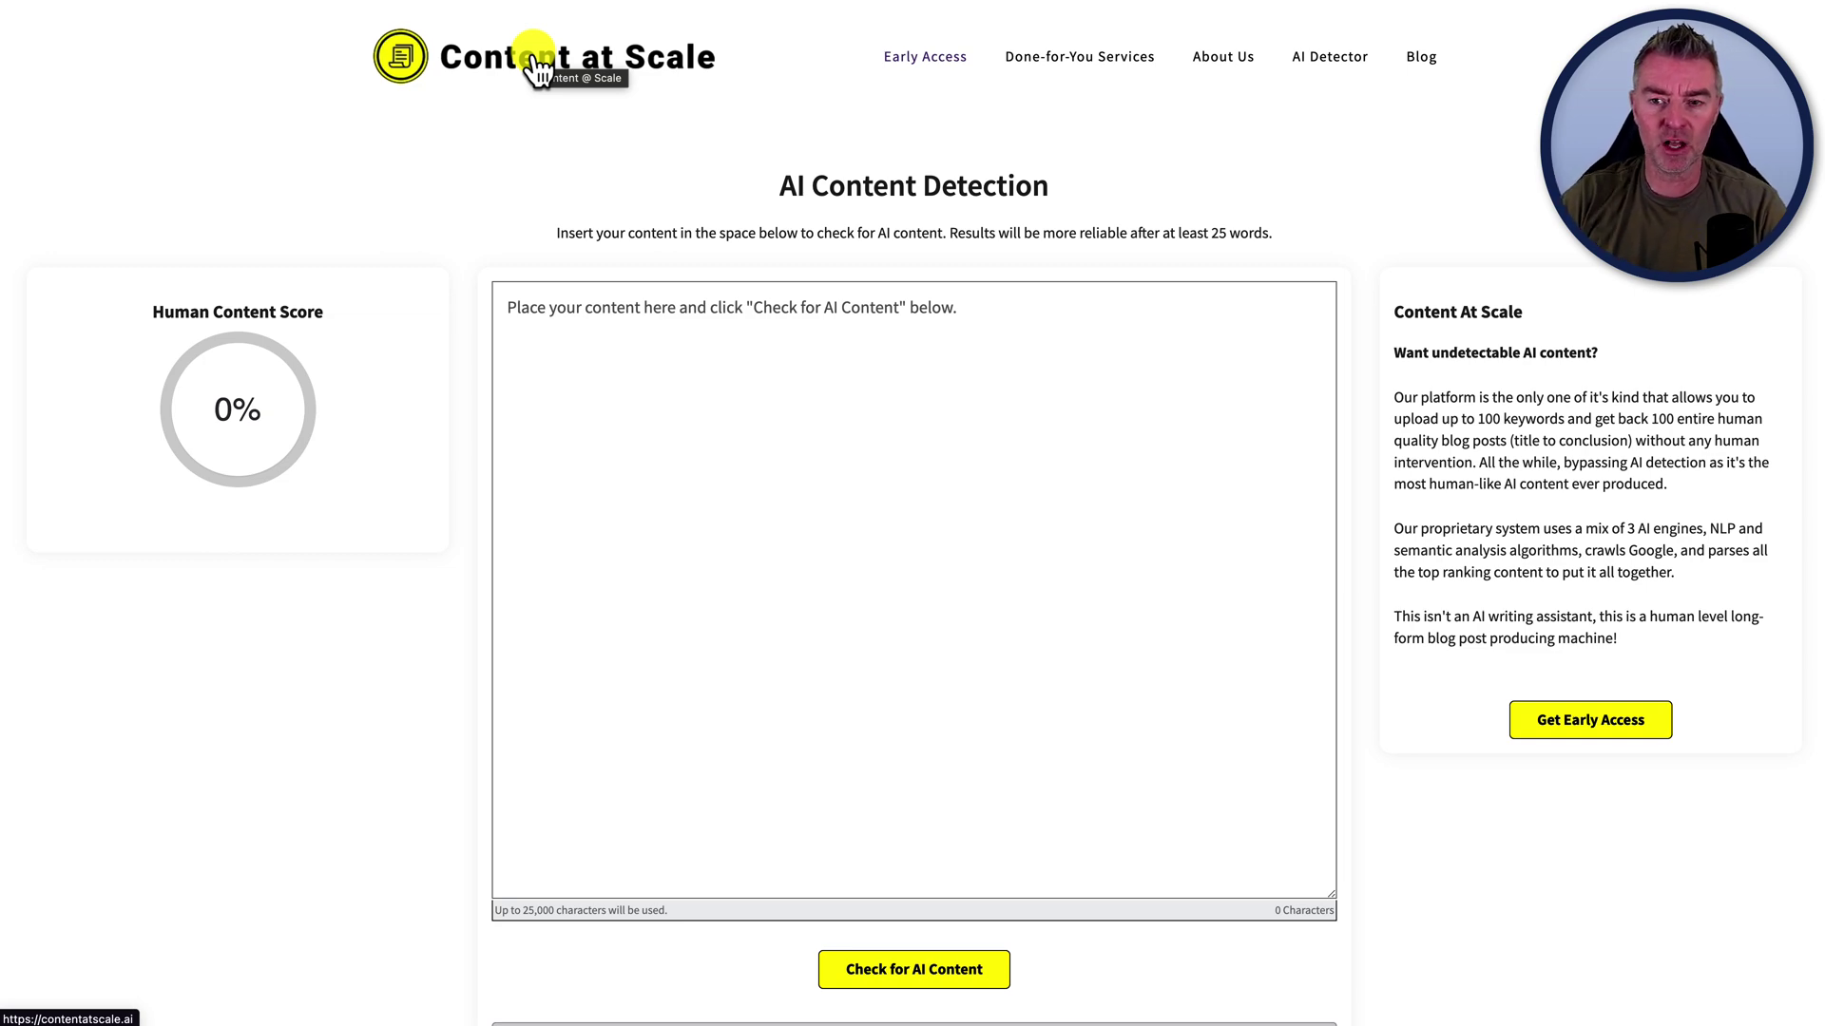
Paste the article into Content at Scale and check it for AI content.
{"action": "left_click", "coordinate": [847, 383]}
{"action": "key", "text": "super+v"}
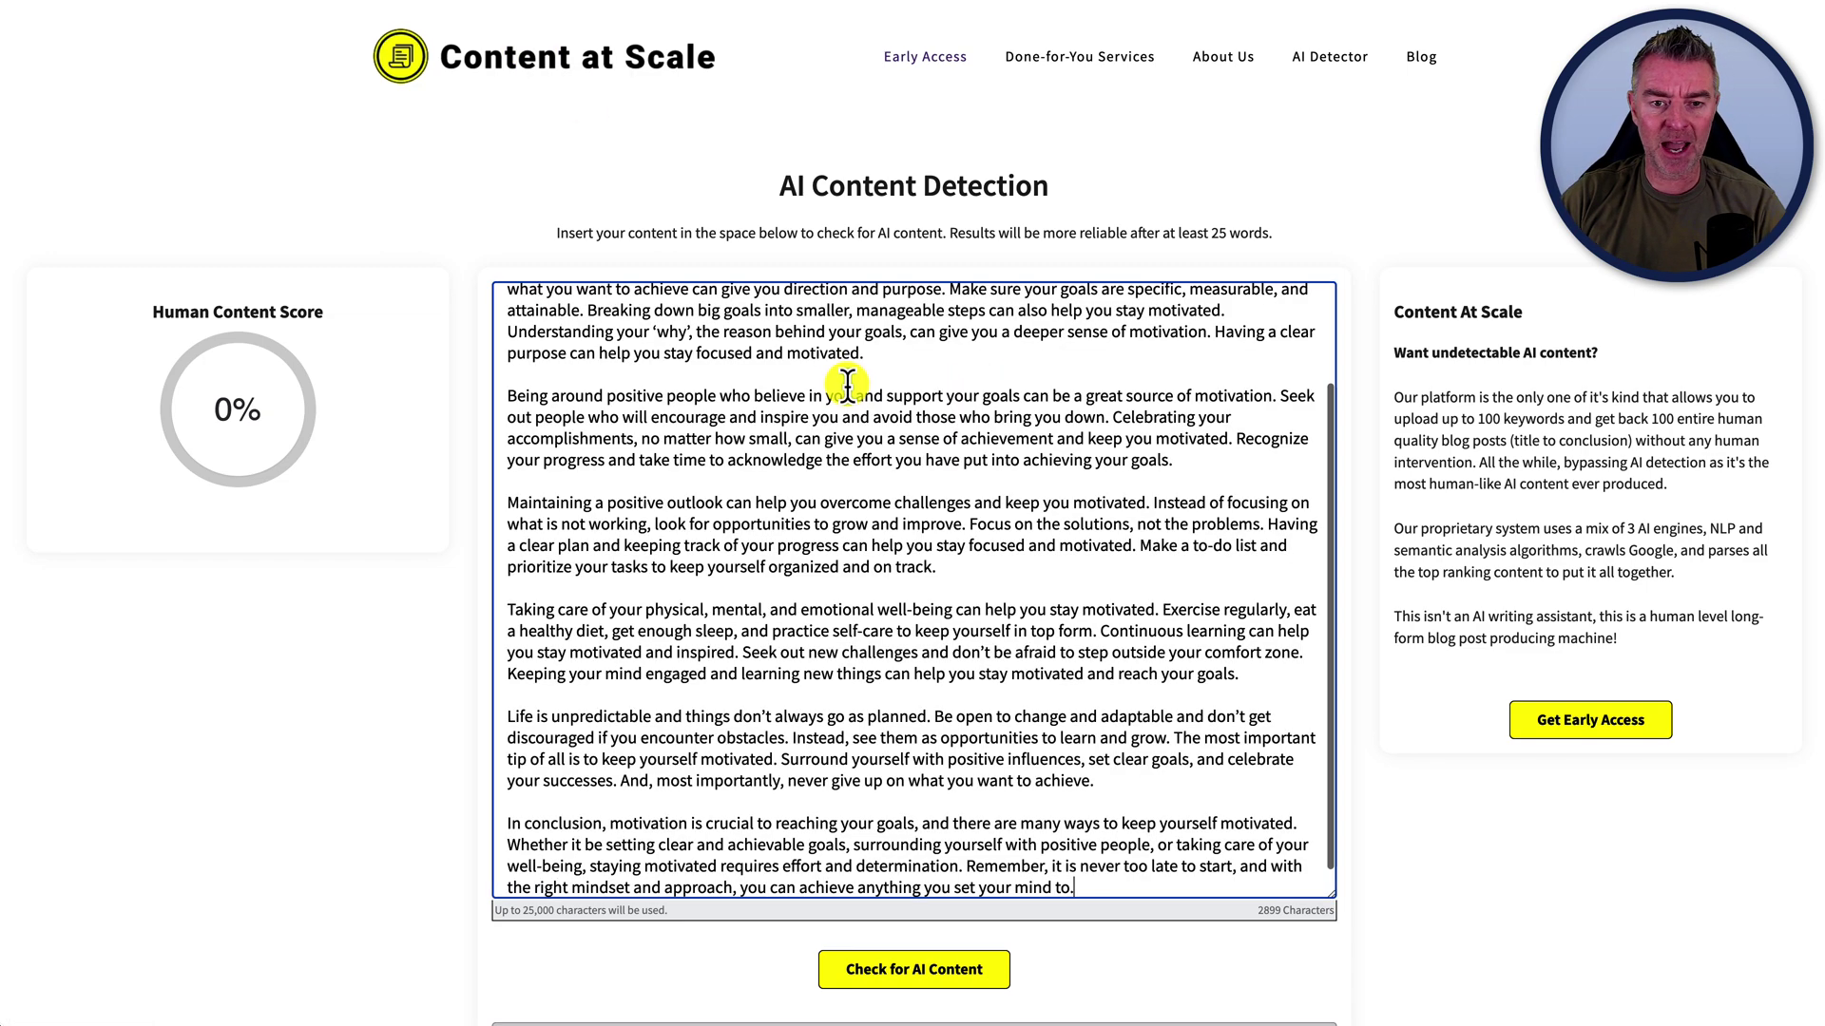
{"action": "left_click", "coordinate": [945, 979]}
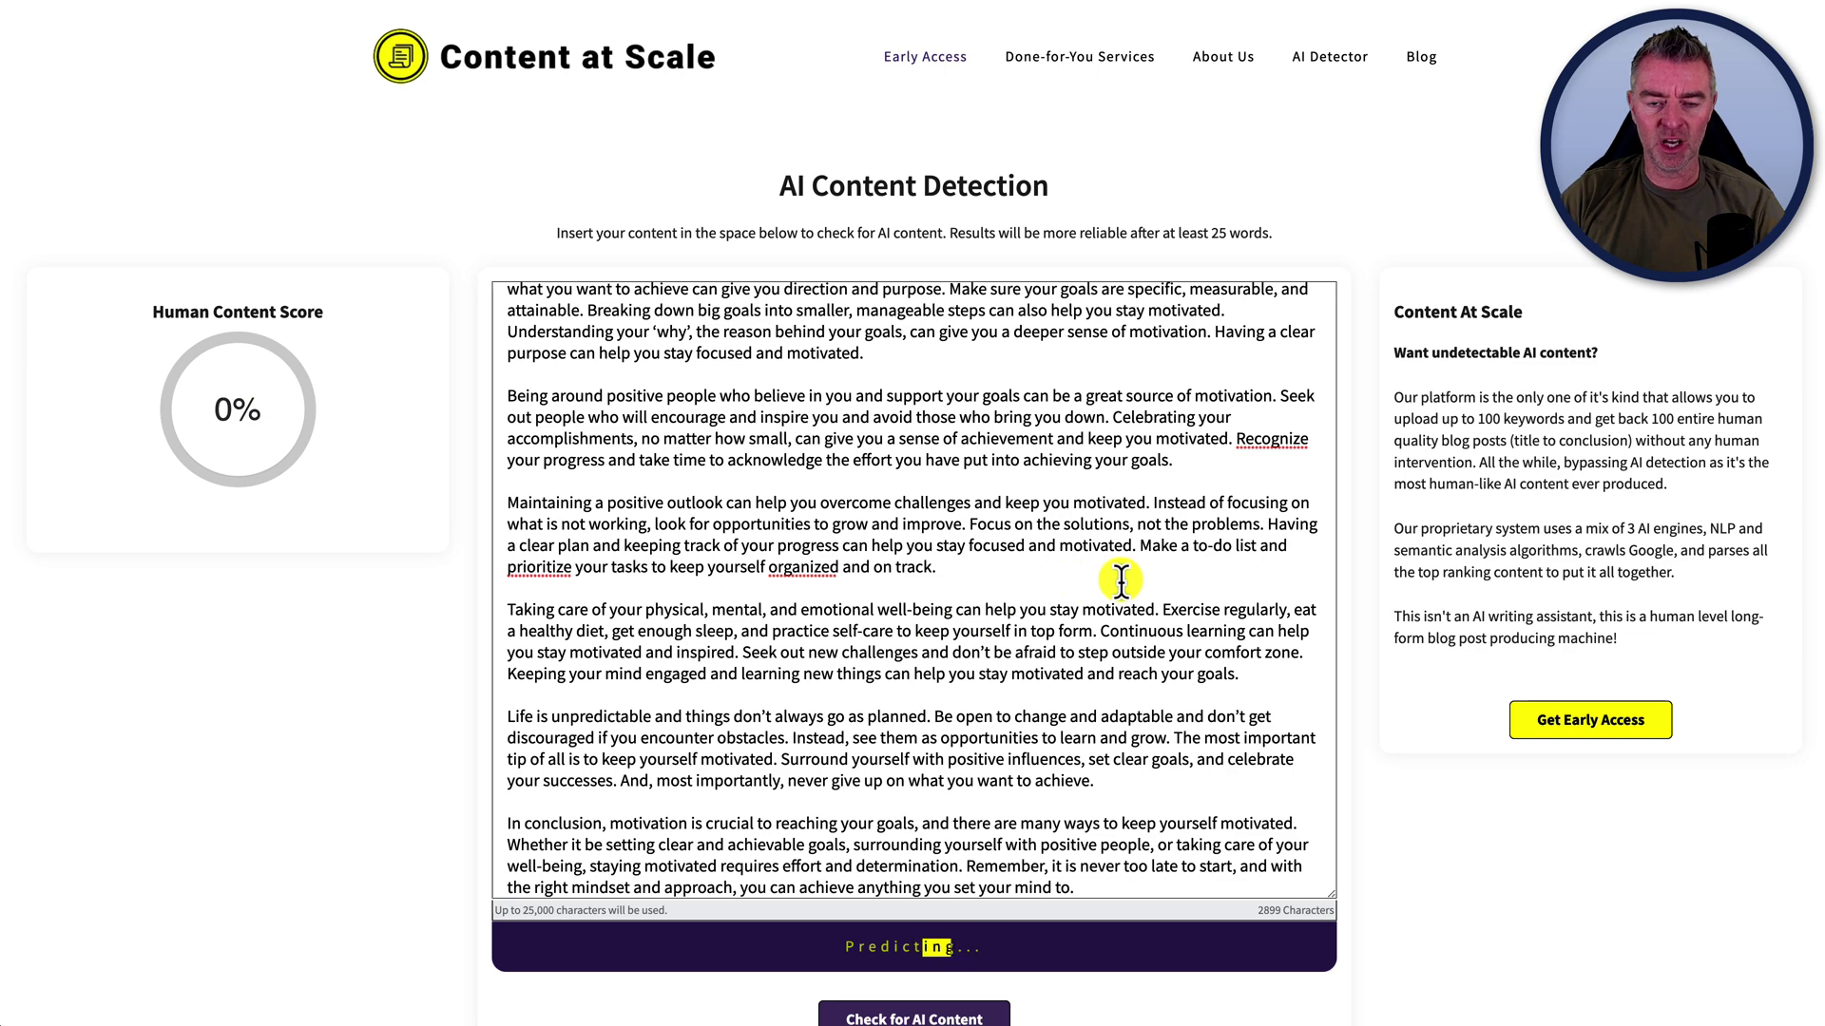
Review the 5% human 'Obviously AI' verdict, then move to Writer's AI Content Detector.
{"action": "scroll", "coordinate": [1122, 580], "scroll_direction": "down", "scroll_amount": 1}
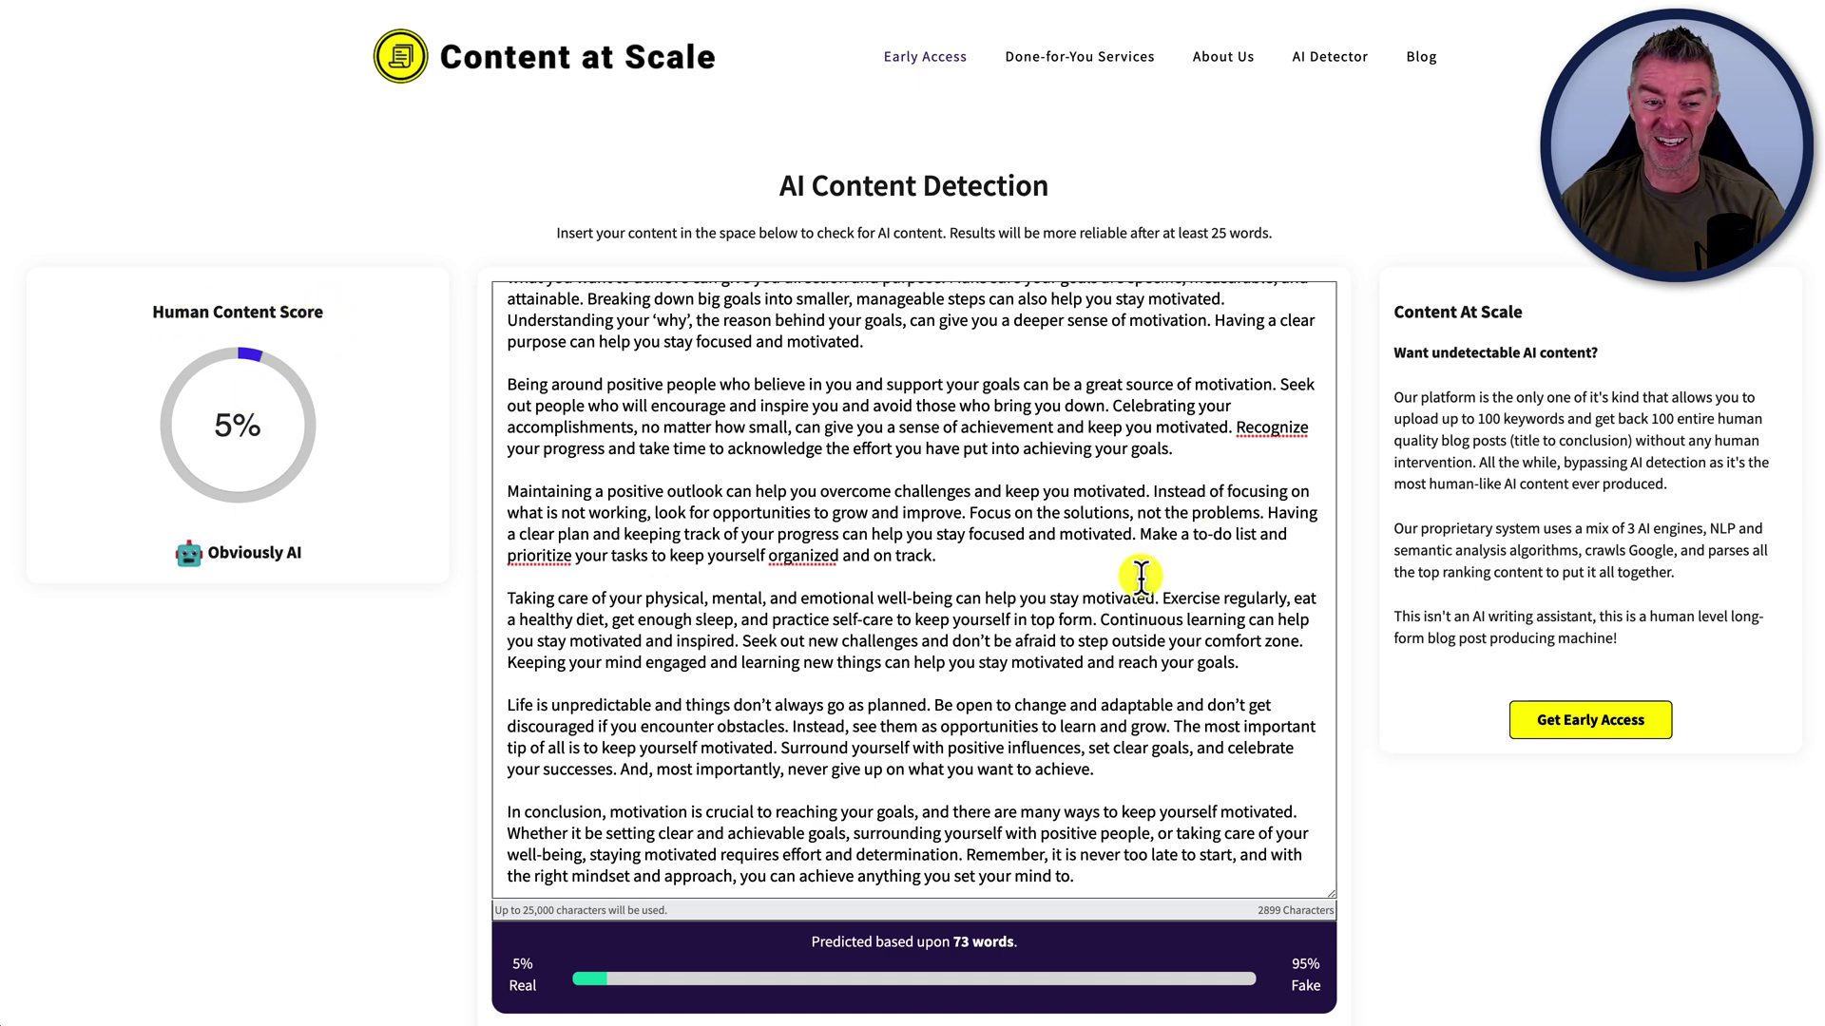
{"action": "left_click_drag", "start_coordinate": [301, 555], "coordinate": [200, 552]}
{"action": "left_click", "coordinate": [728, 530]}
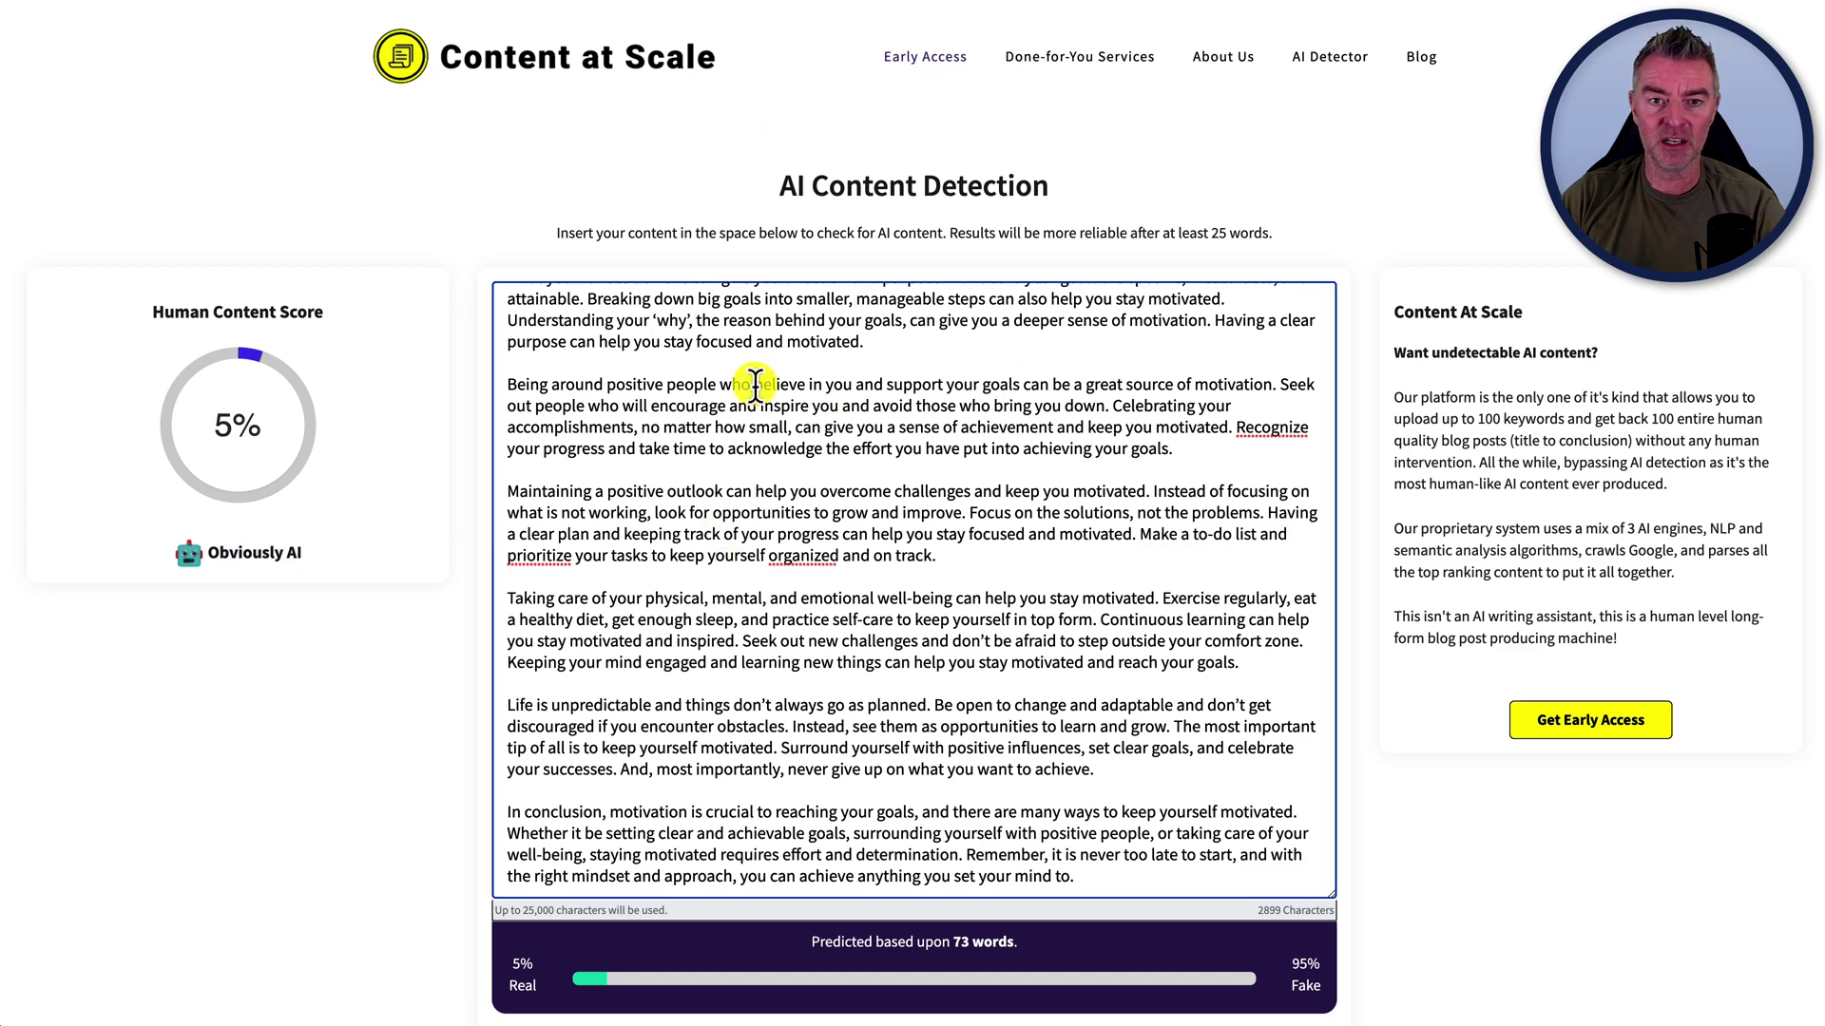
{"action": "scroll", "coordinate": [754, 382], "scroll_direction": "up", "scroll_amount": 3}
{"action": "scroll", "coordinate": [801, 463], "scroll_direction": "down", "scroll_amount": 3}
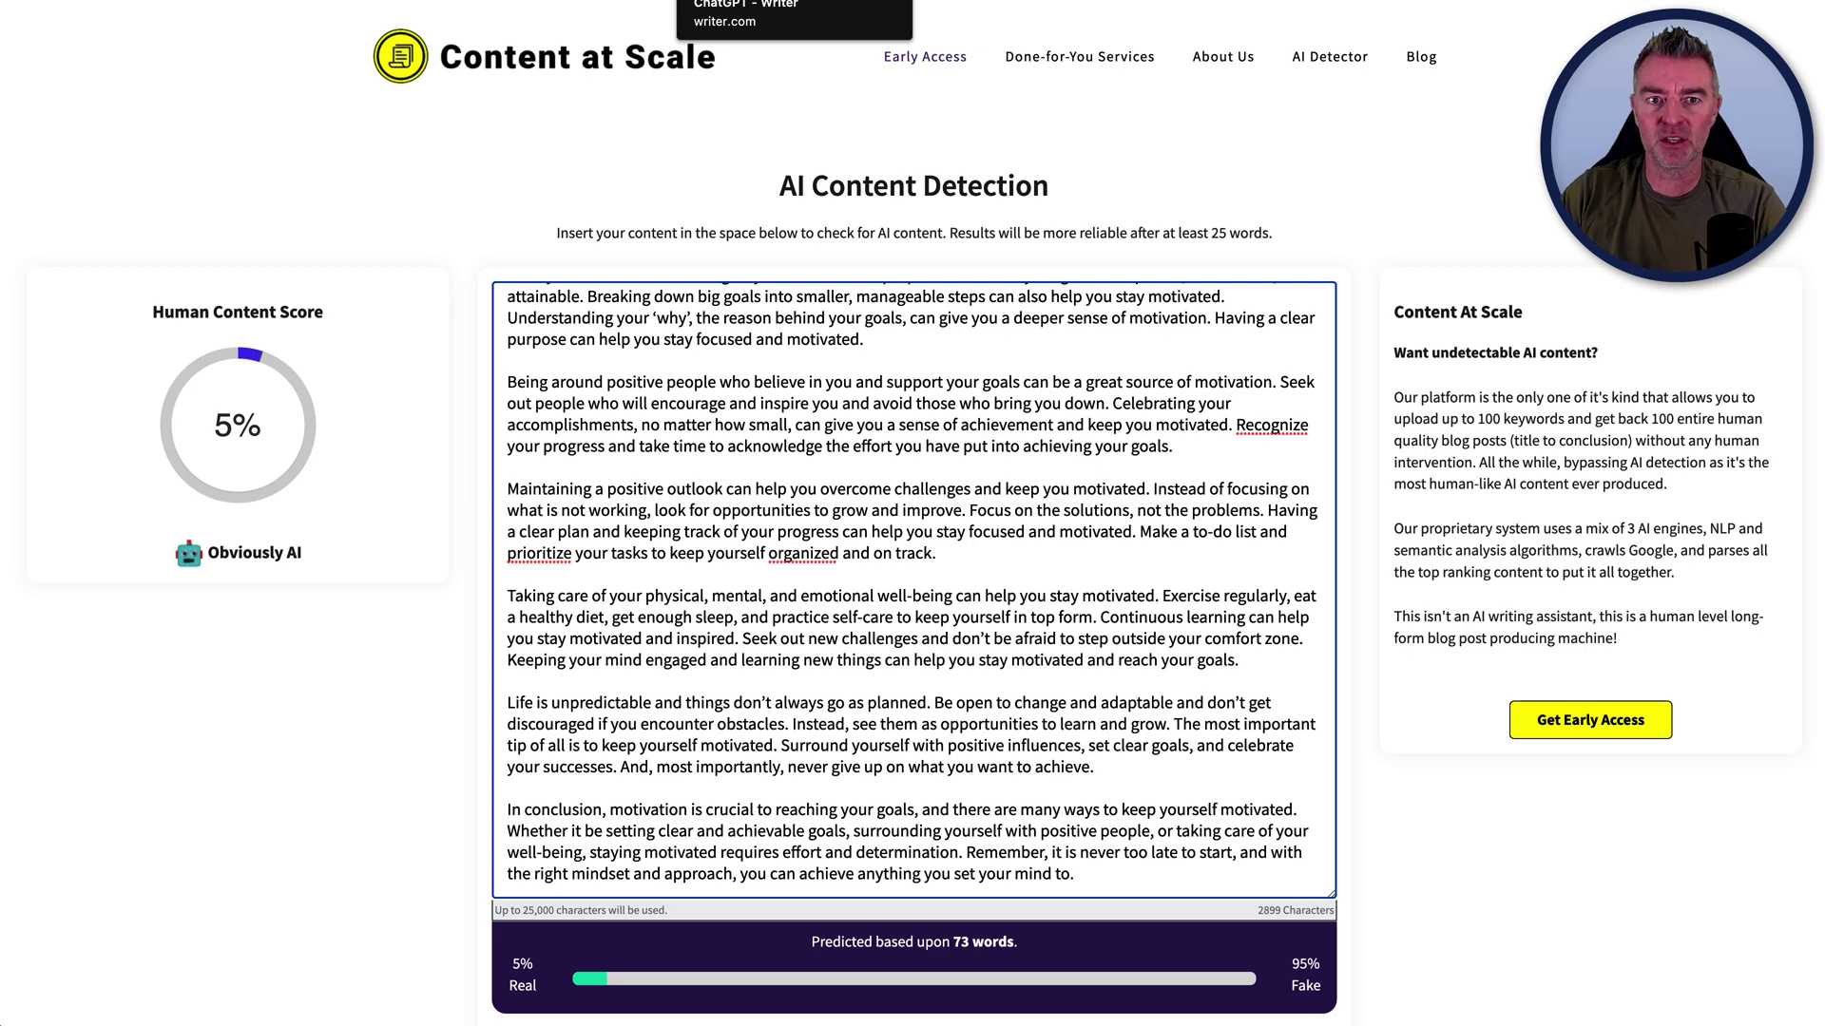
{"action": "key", "text": "ctrl+Tab"}
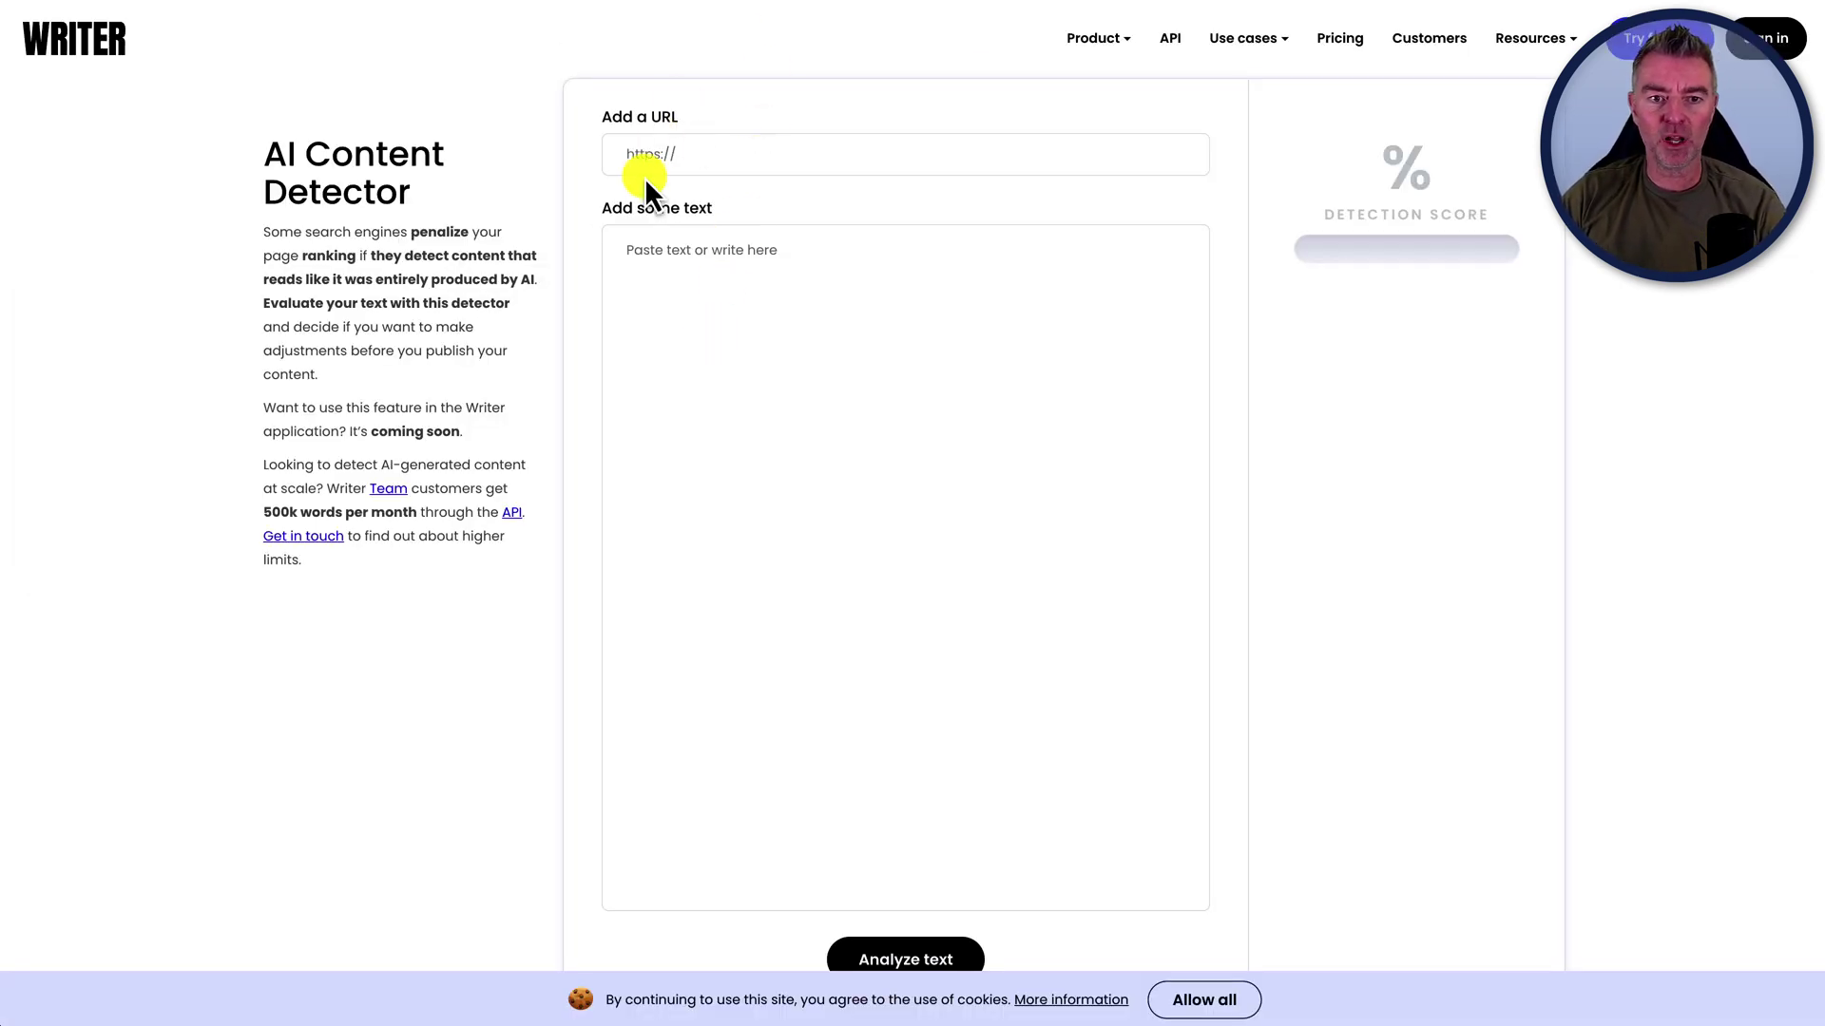
Paste the motivation article into Writer's text field instead of a URL.
{"action": "left_click", "coordinate": [698, 154]}
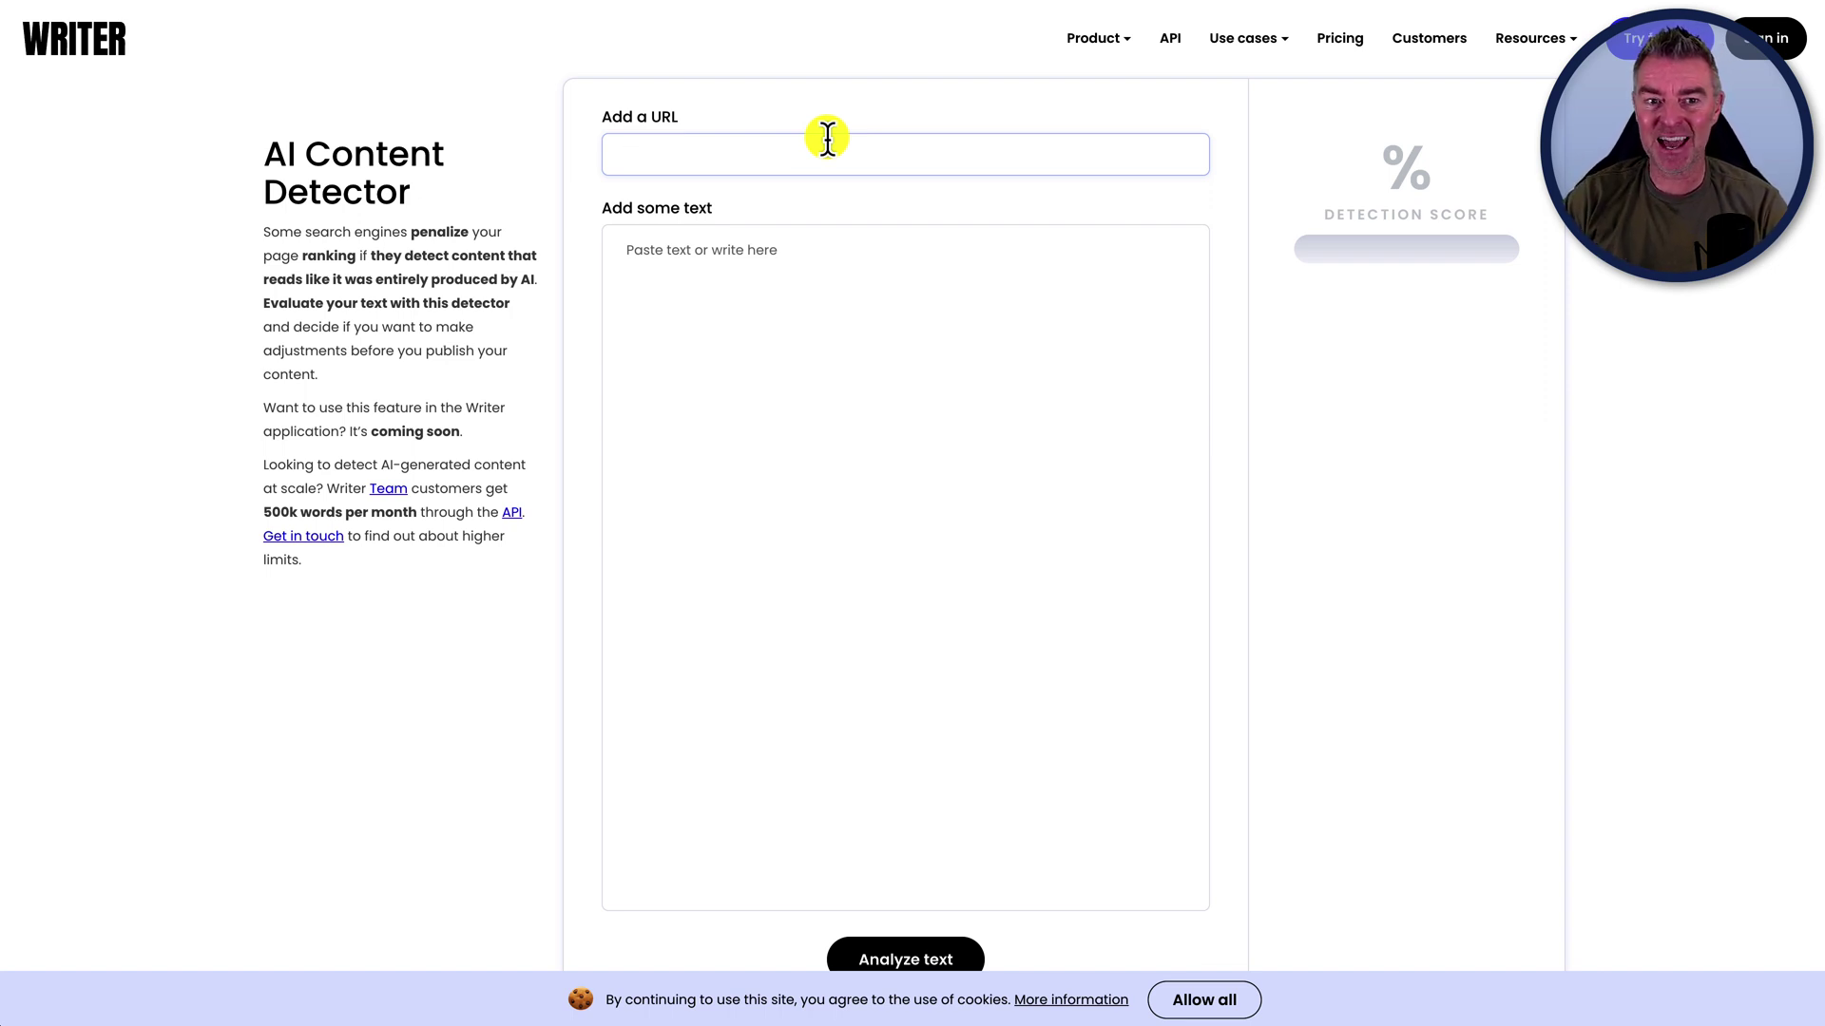
{"action": "left_click", "coordinate": [733, 267]}
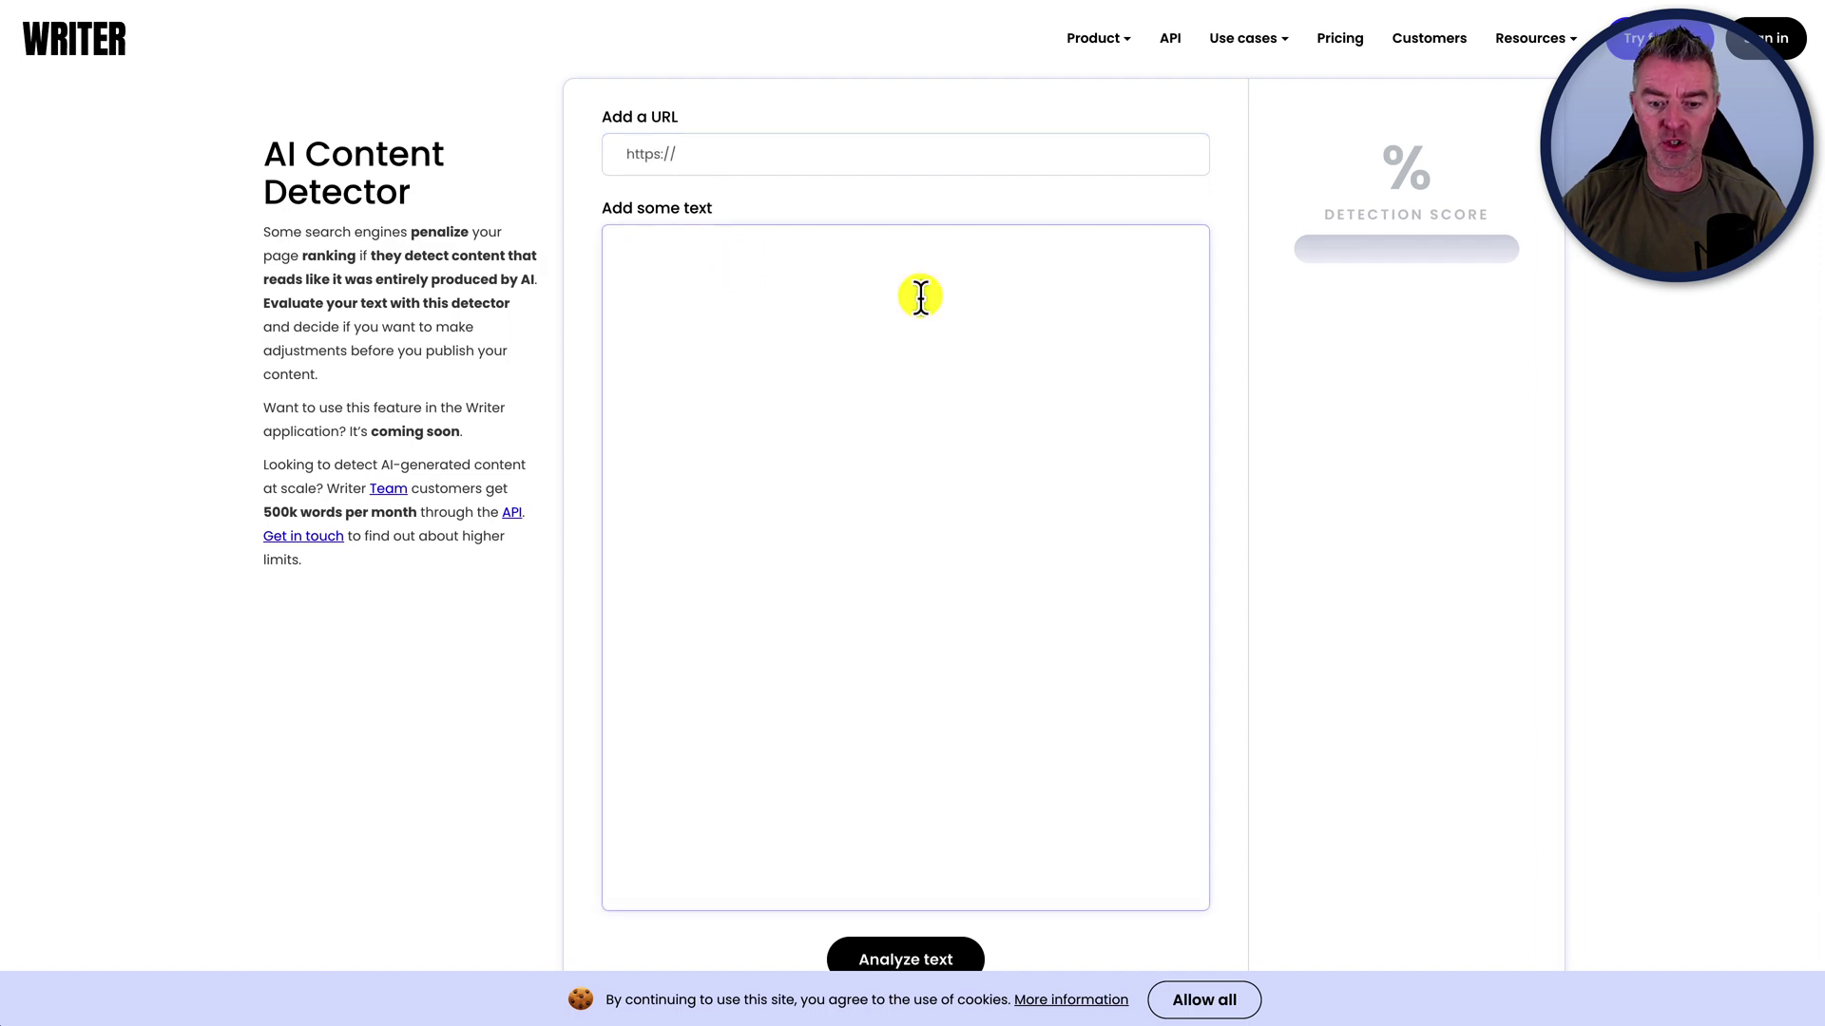
{"action": "key", "text": "ctrl+v"}
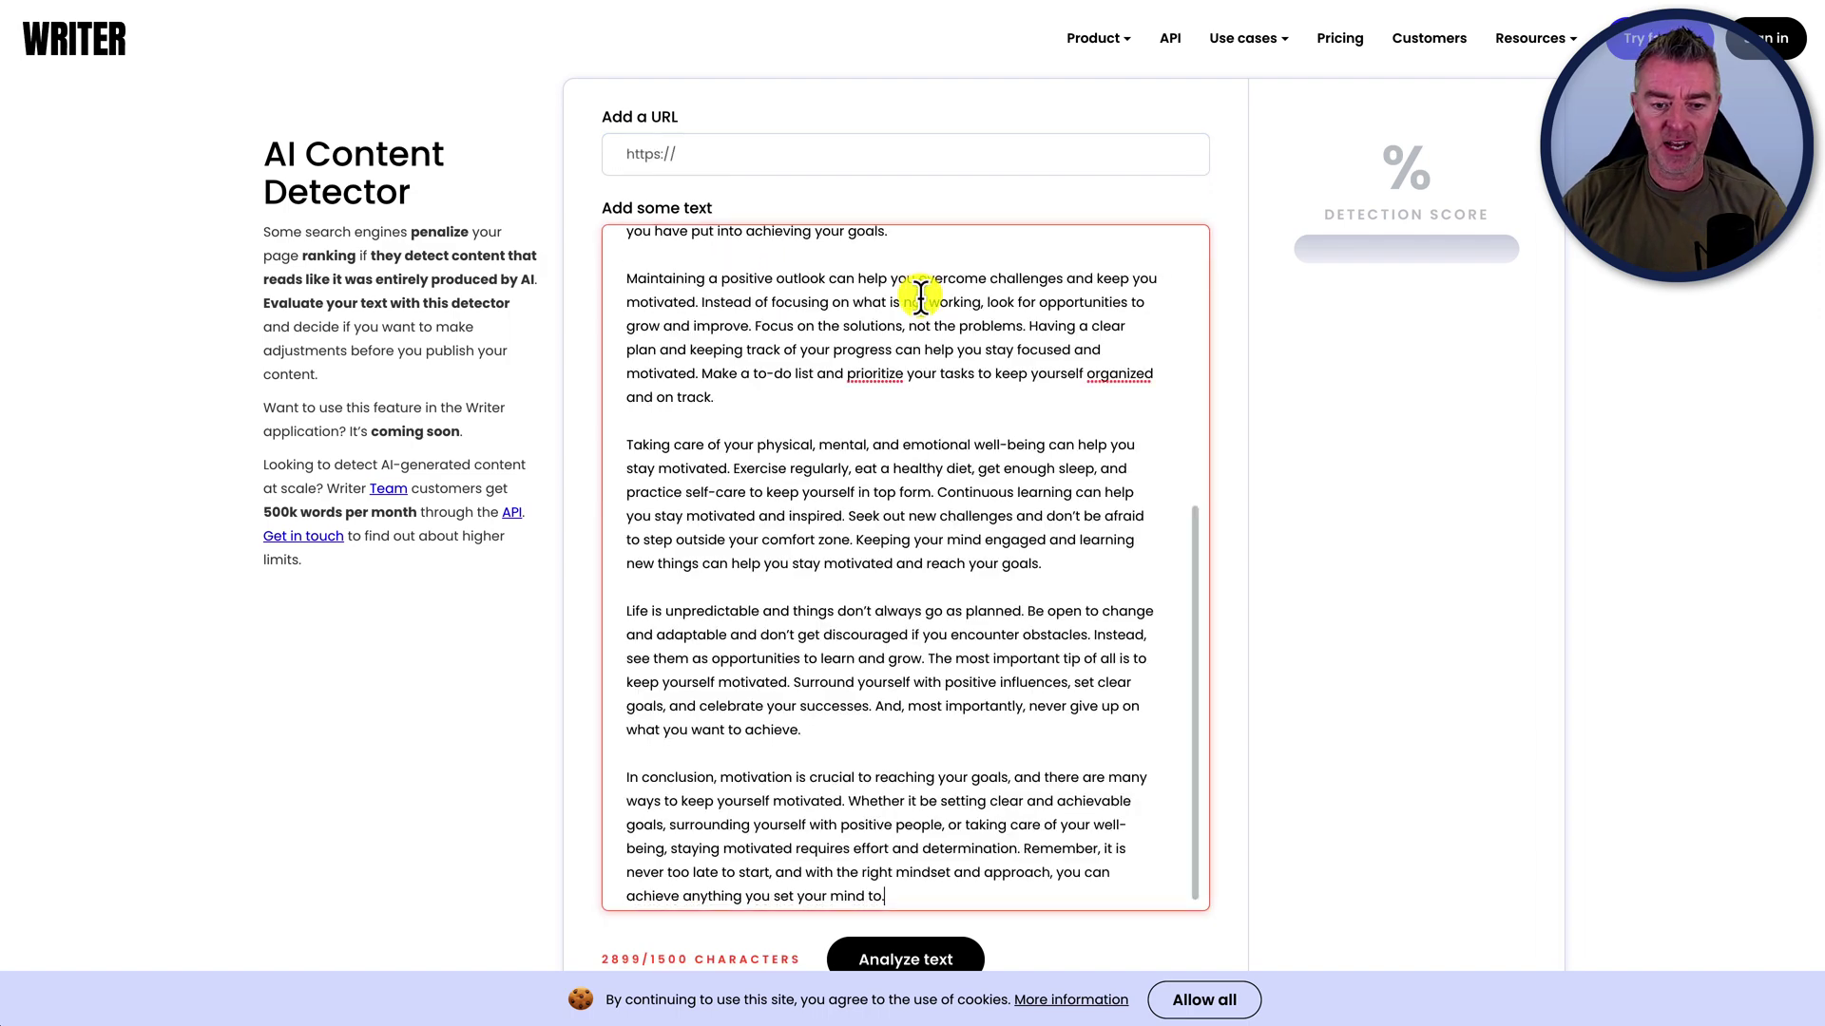
Trim the closing paragraphs to 1445/1500 characters and analyze, getting 56% human-generated.
{"action": "scroll", "coordinate": [1308, 589], "scroll_direction": "down", "scroll_amount": 2}
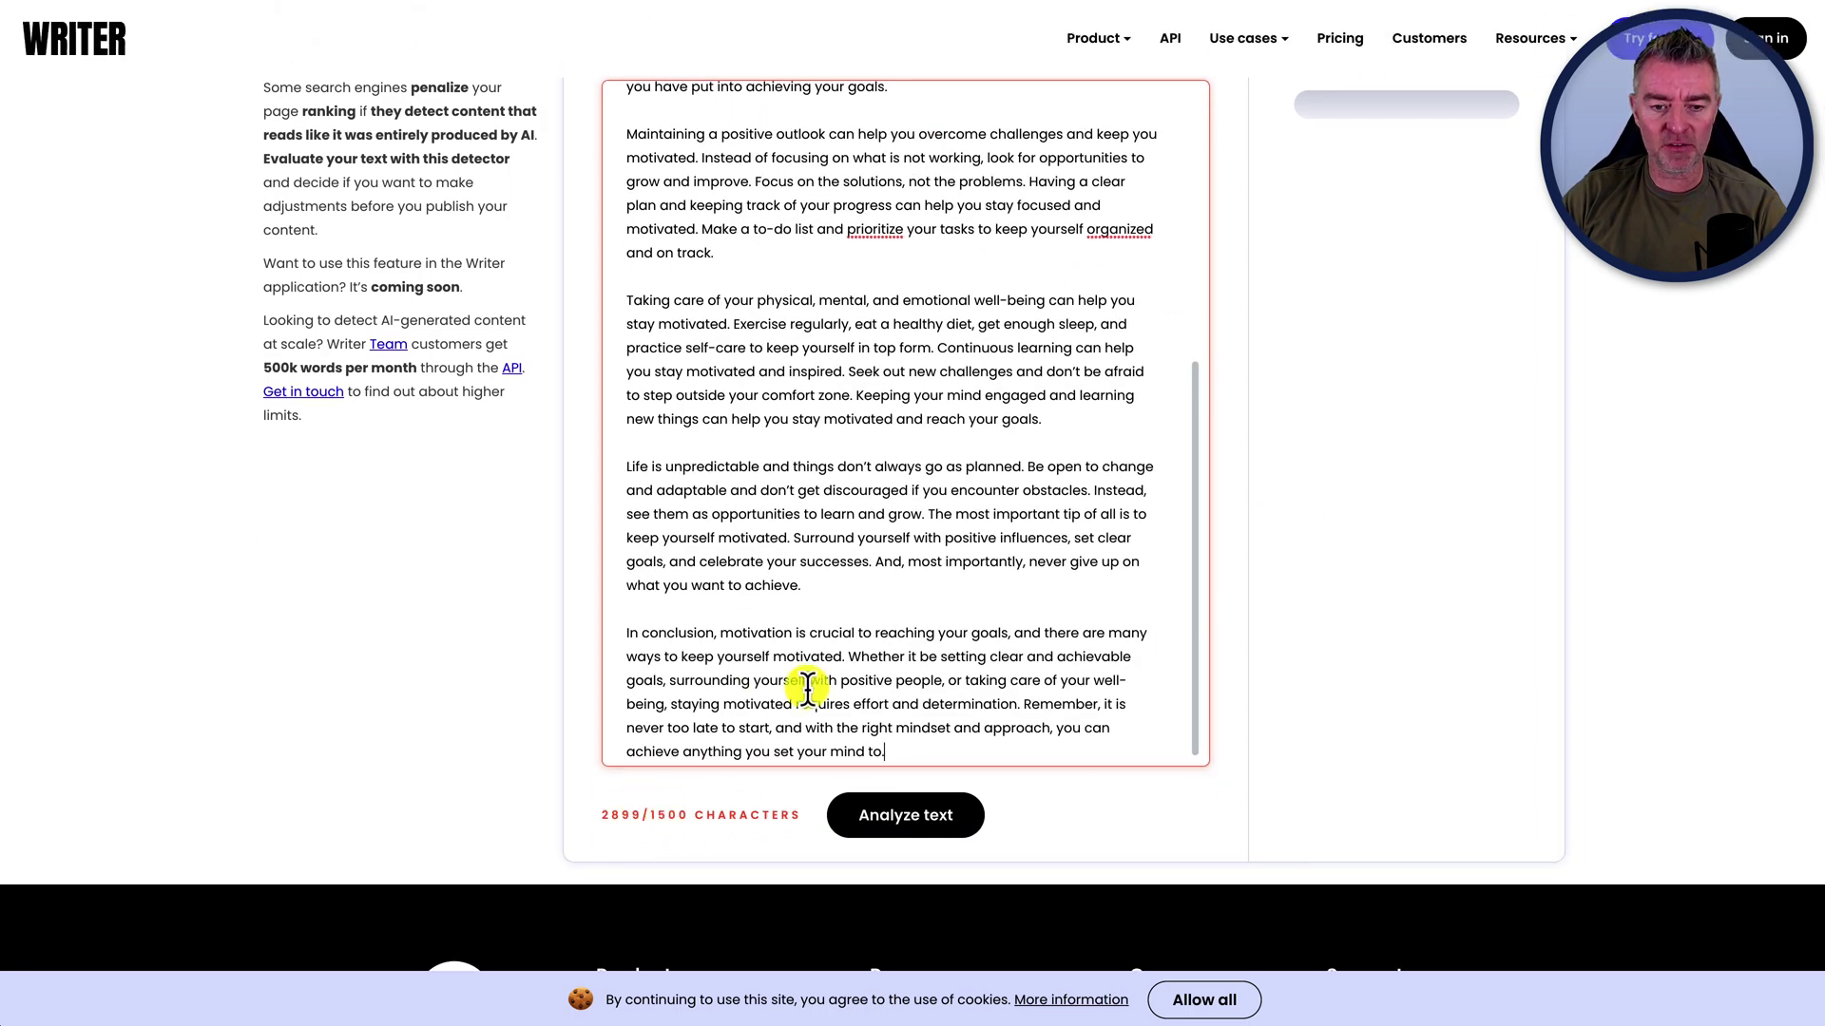
{"action": "left_click_drag", "start_coordinate": [894, 751], "coordinate": [624, 460]}
{"action": "key", "text": "BackSpace"}
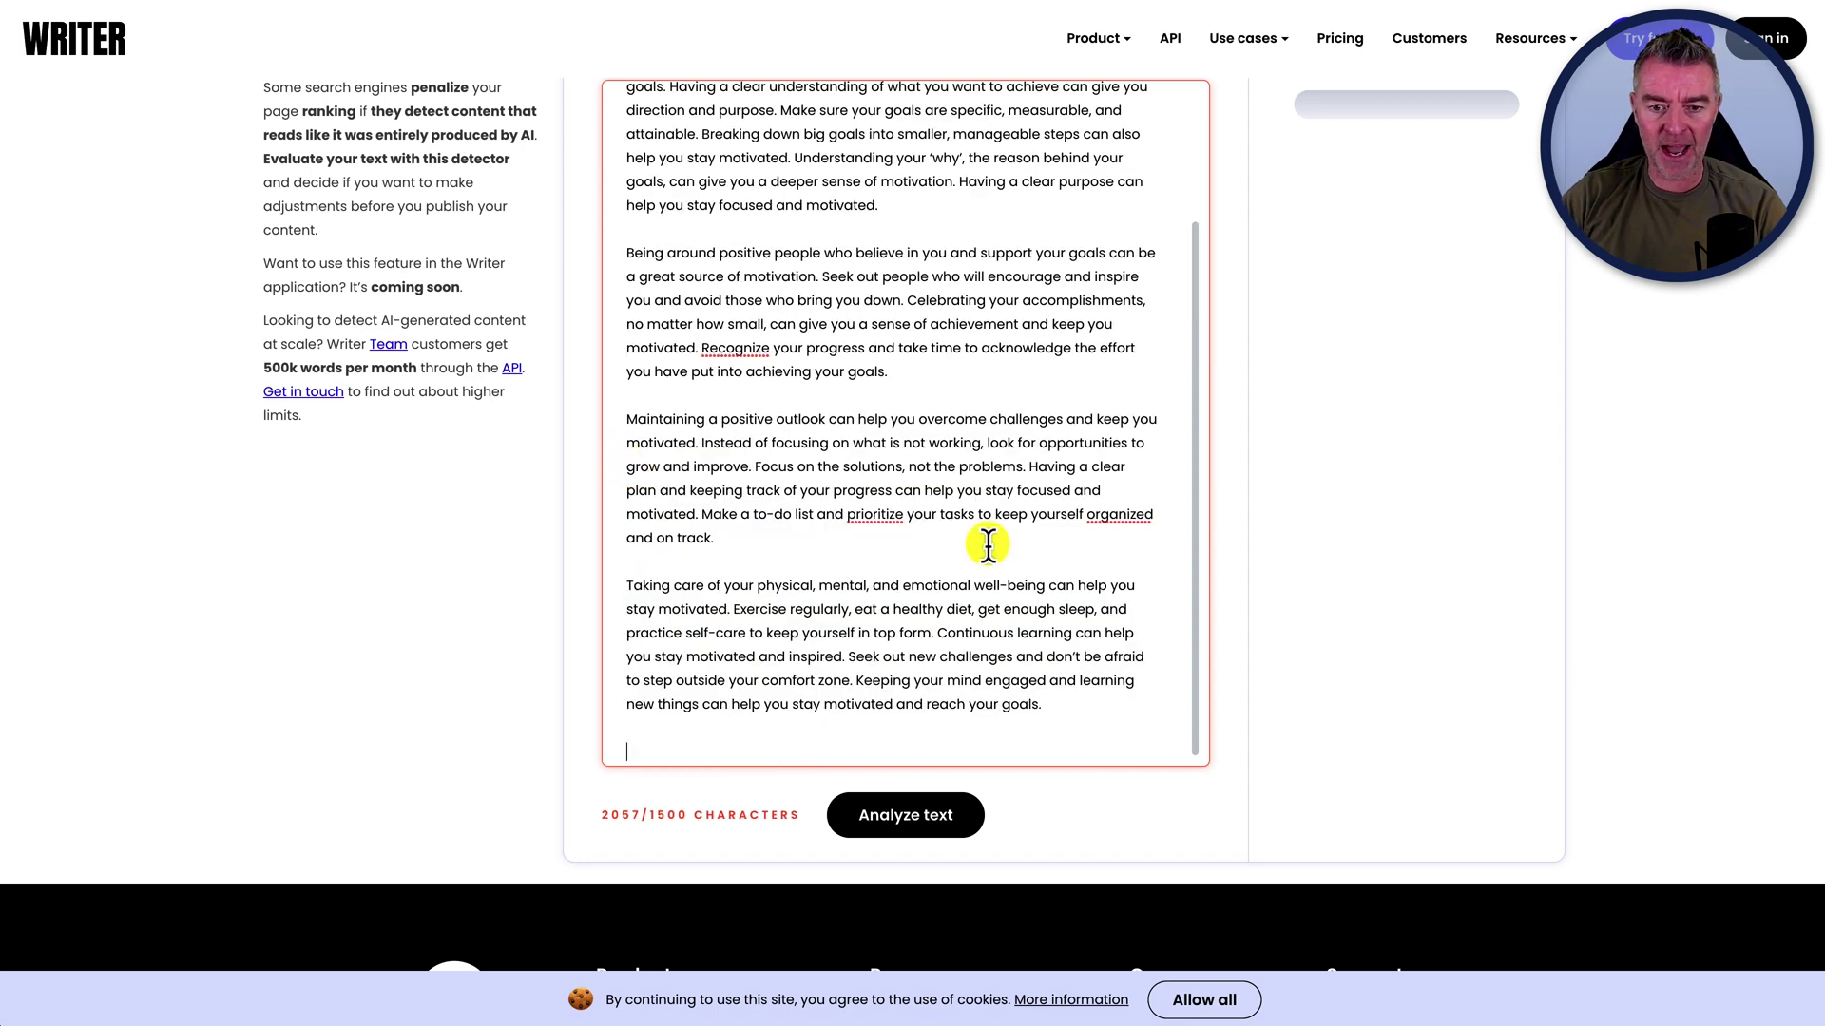
{"action": "left_click_drag", "start_coordinate": [1045, 708], "coordinate": [599, 618]}
{"action": "key", "text": "BackSpace"}
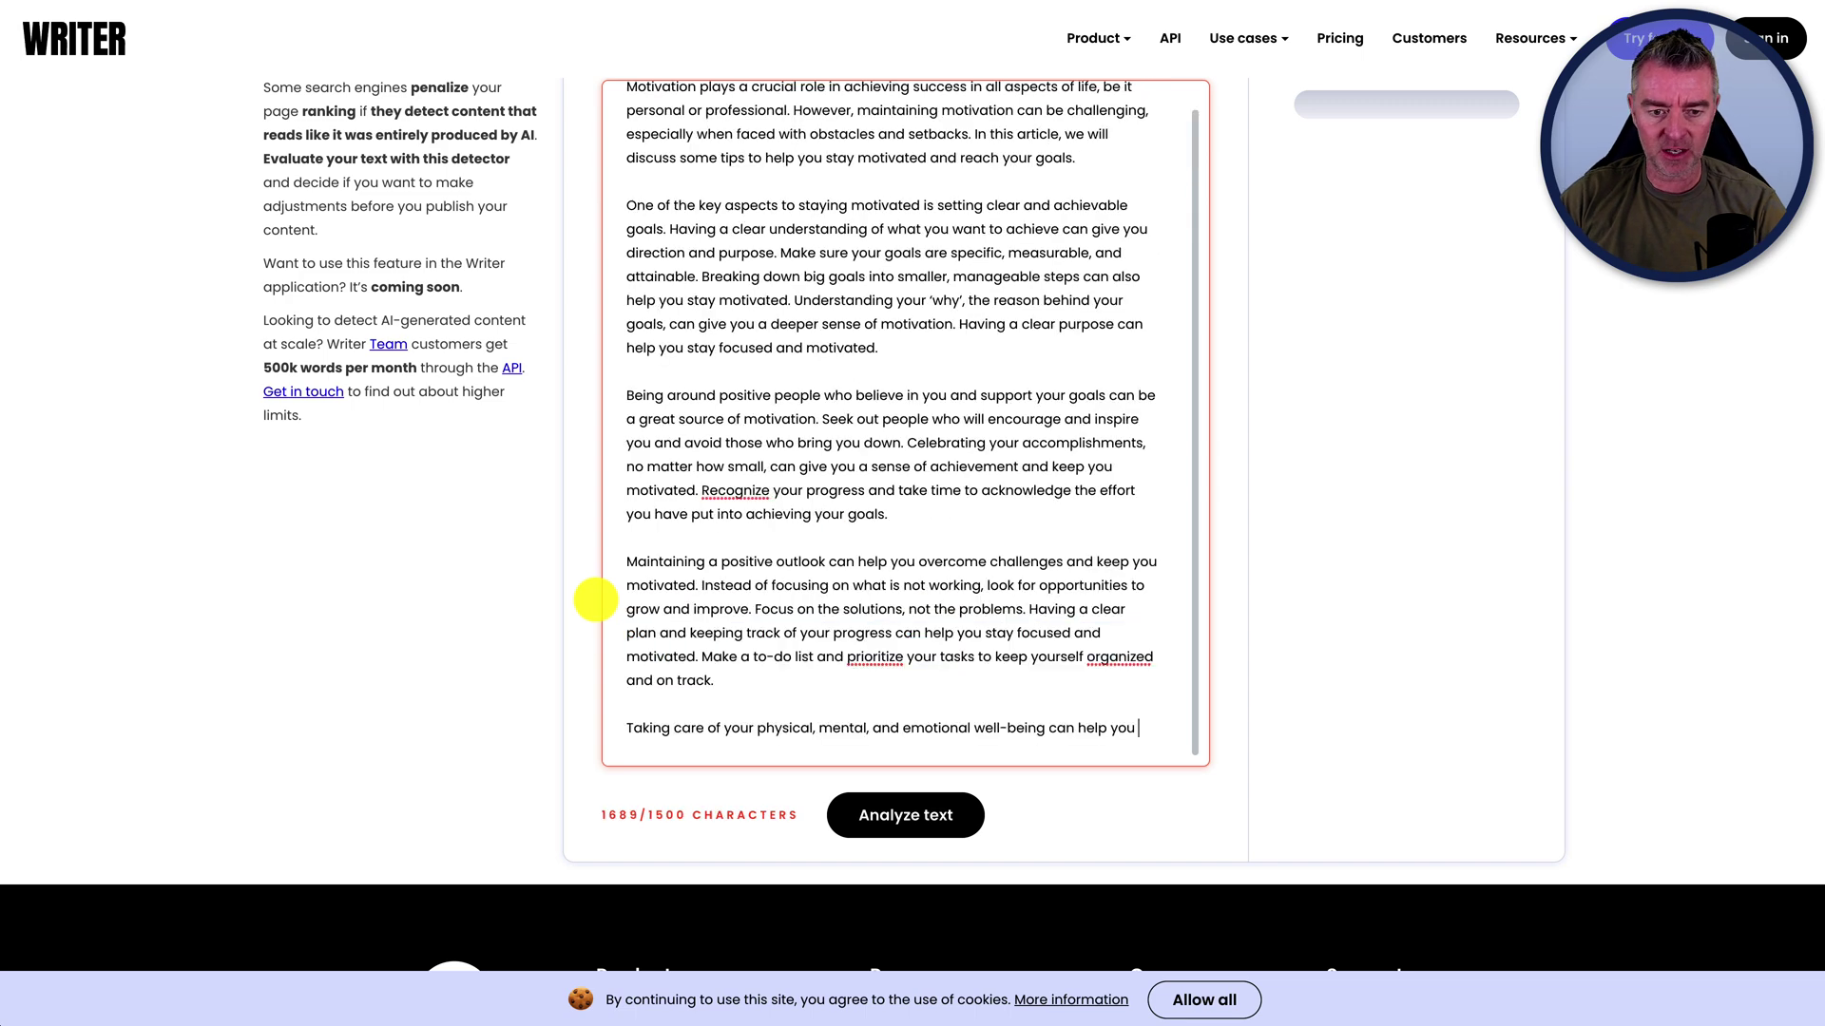
{"action": "left_click_drag", "start_coordinate": [1140, 730], "coordinate": [611, 623]}
{"action": "key", "text": "BackSpace"}
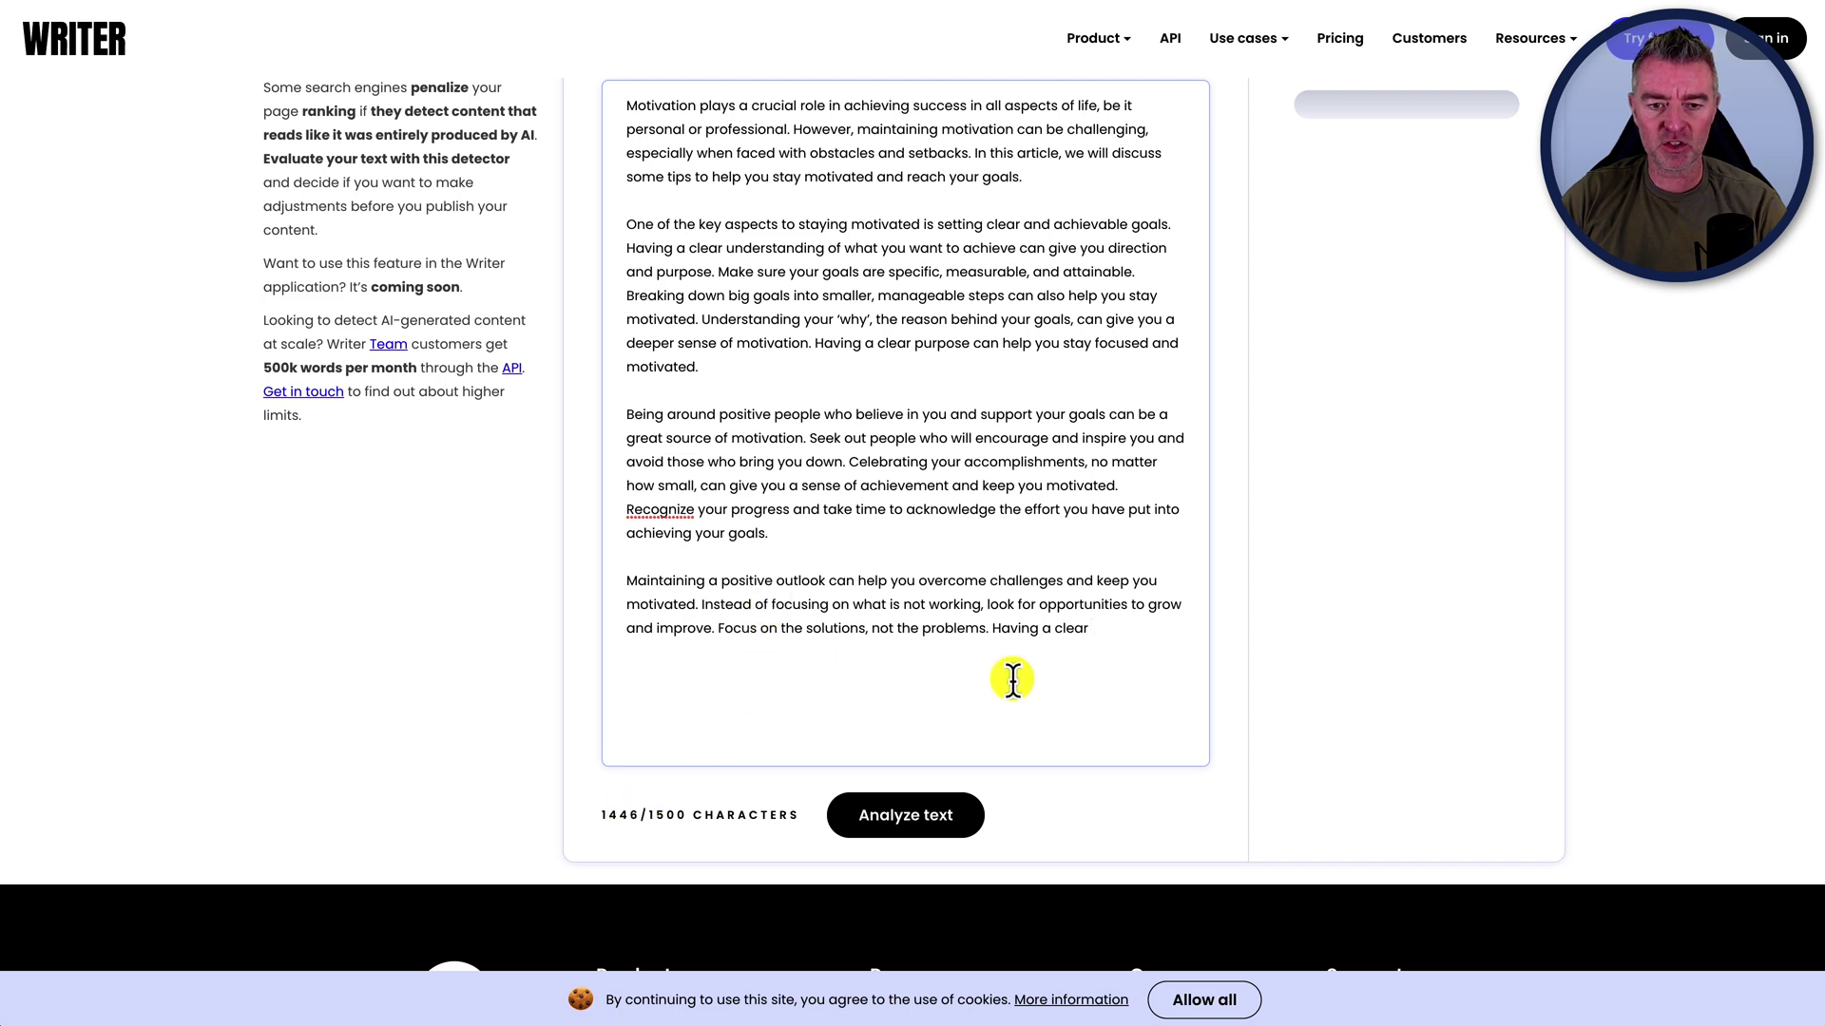
{"action": "key", "text": "BackSpace"}
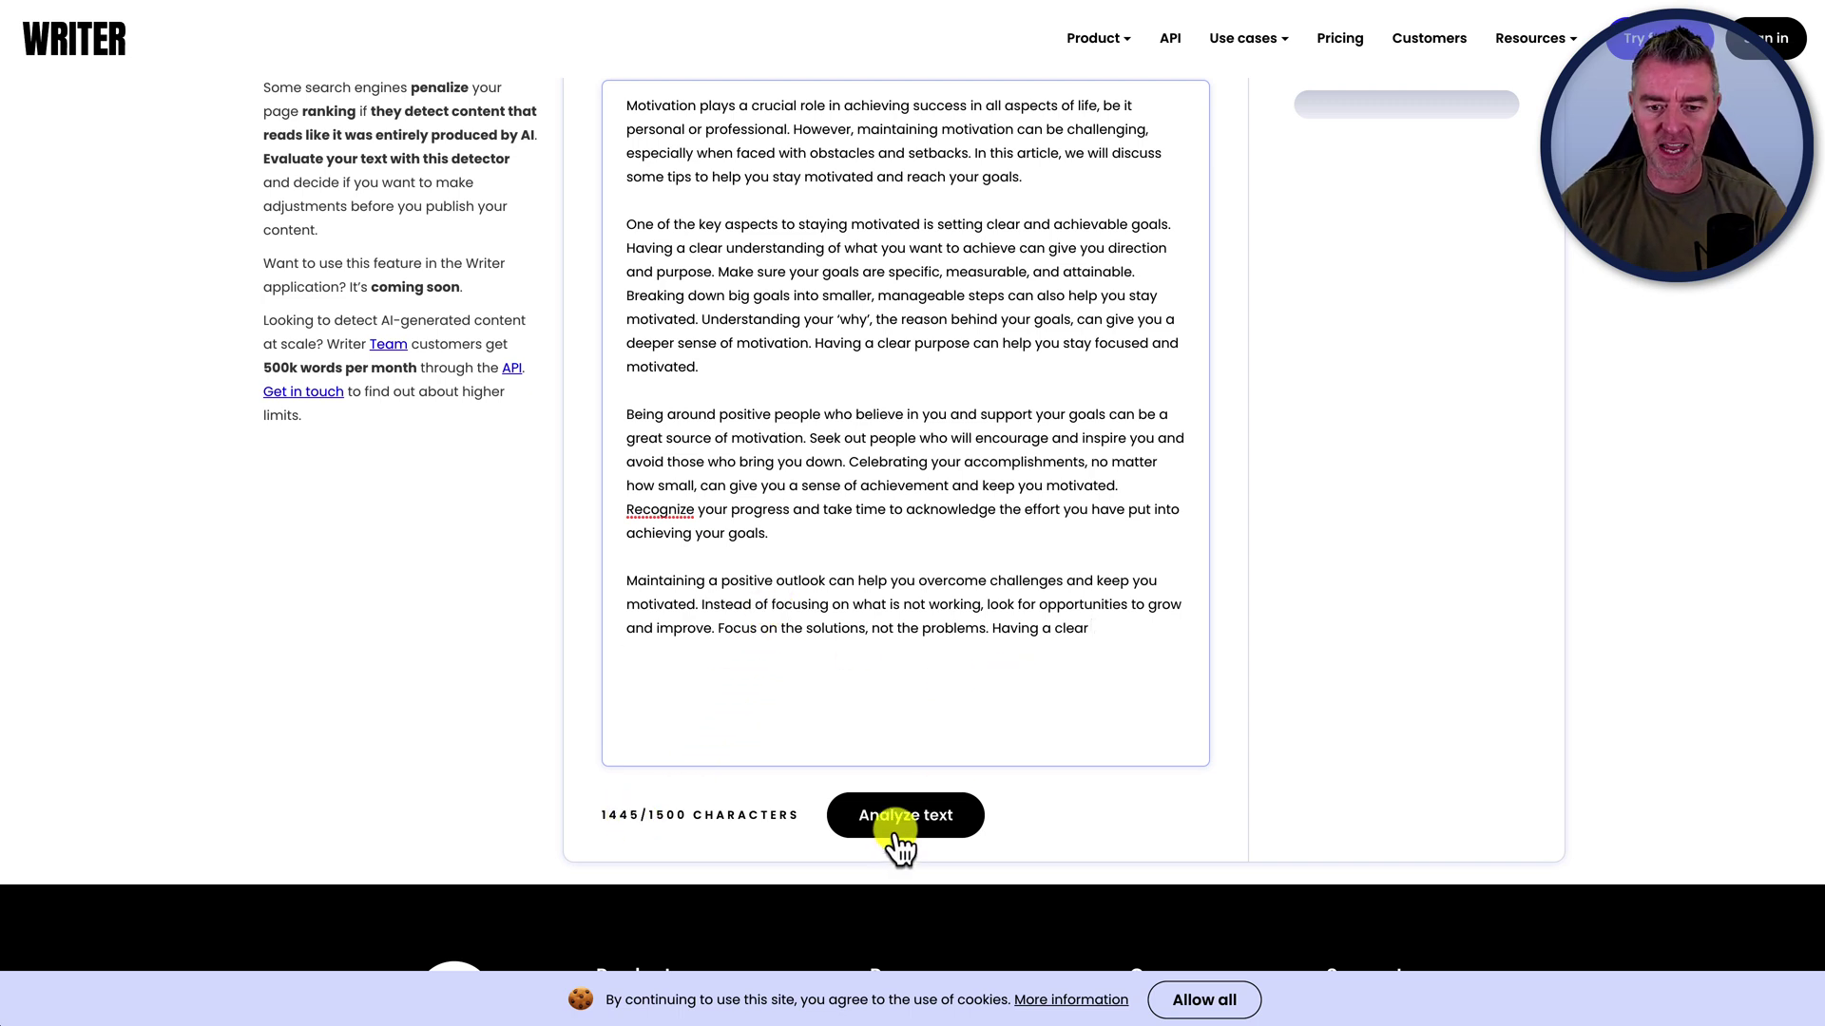
{"action": "left_click", "coordinate": [898, 828]}
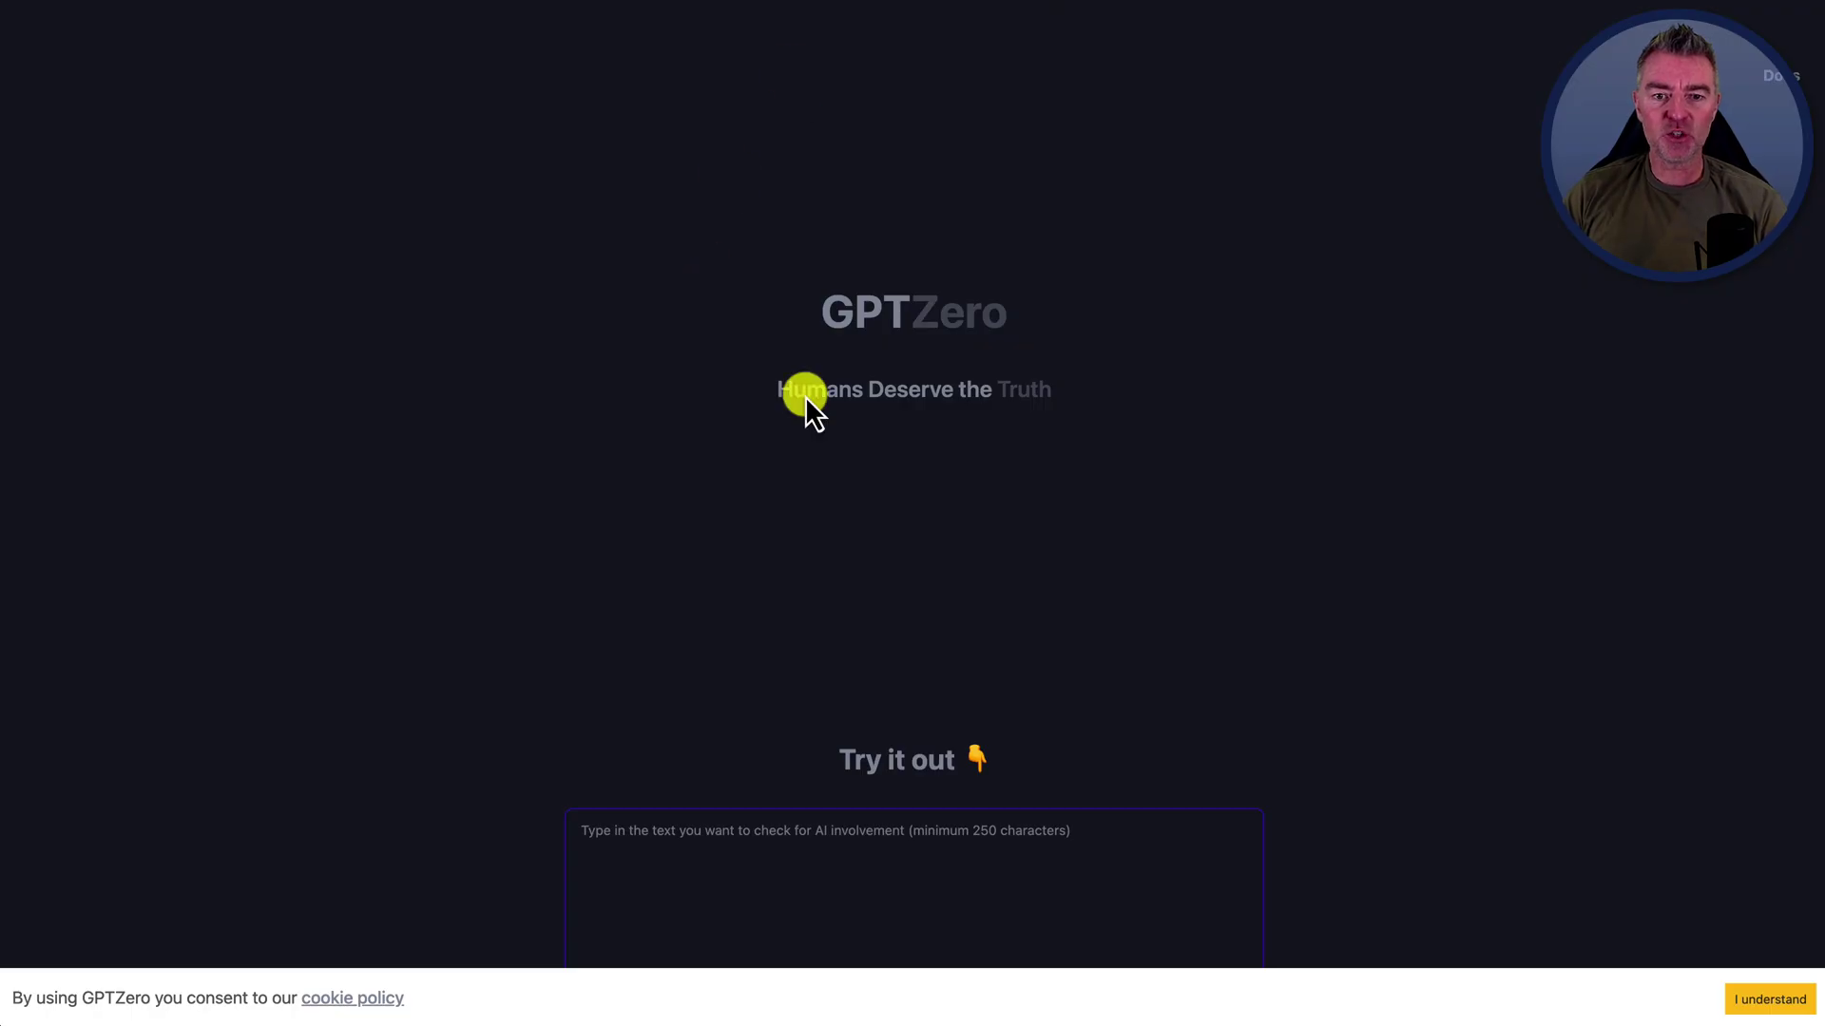
Paste the essay into GPTZero, agree to the terms of service, and get results.
{"action": "scroll", "coordinate": [955, 458], "scroll_direction": "down", "scroll_amount": 2}
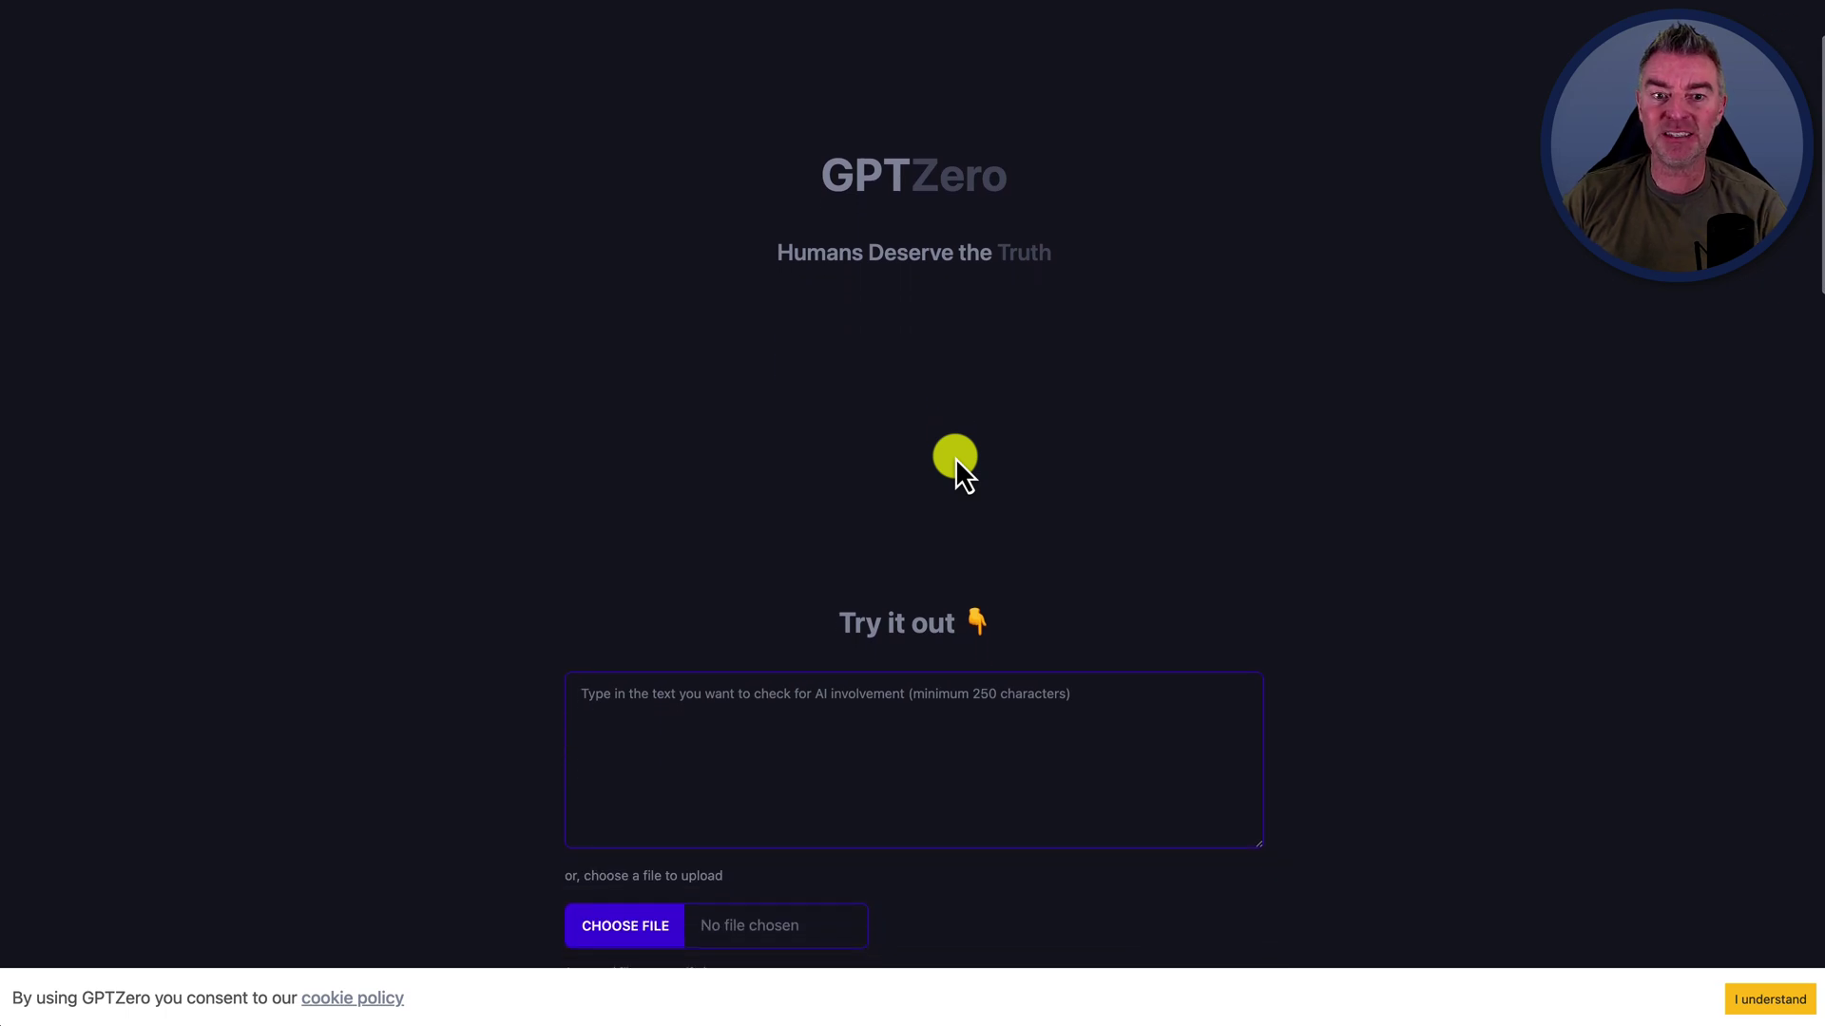
{"action": "scroll", "coordinate": [955, 458], "scroll_direction": "down", "scroll_amount": 3}
{"action": "left_click", "coordinate": [806, 441]}
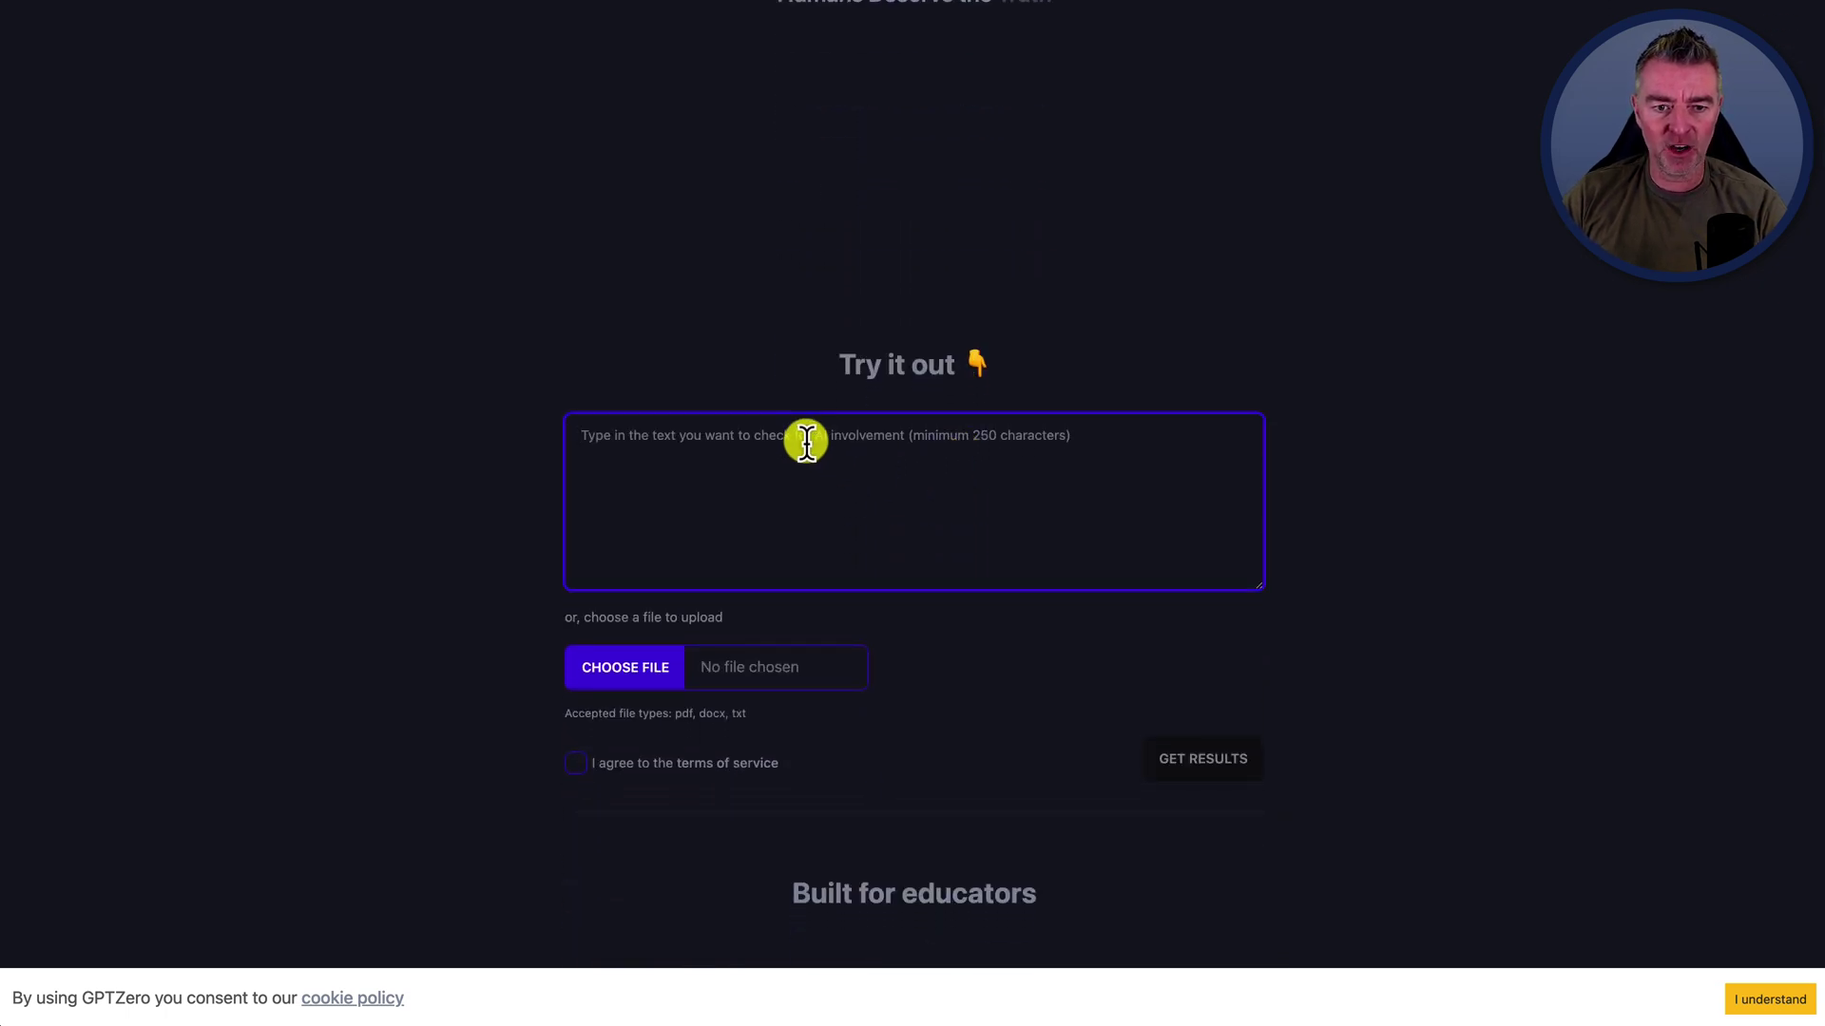
{"action": "key", "text": "ctrl+v"}
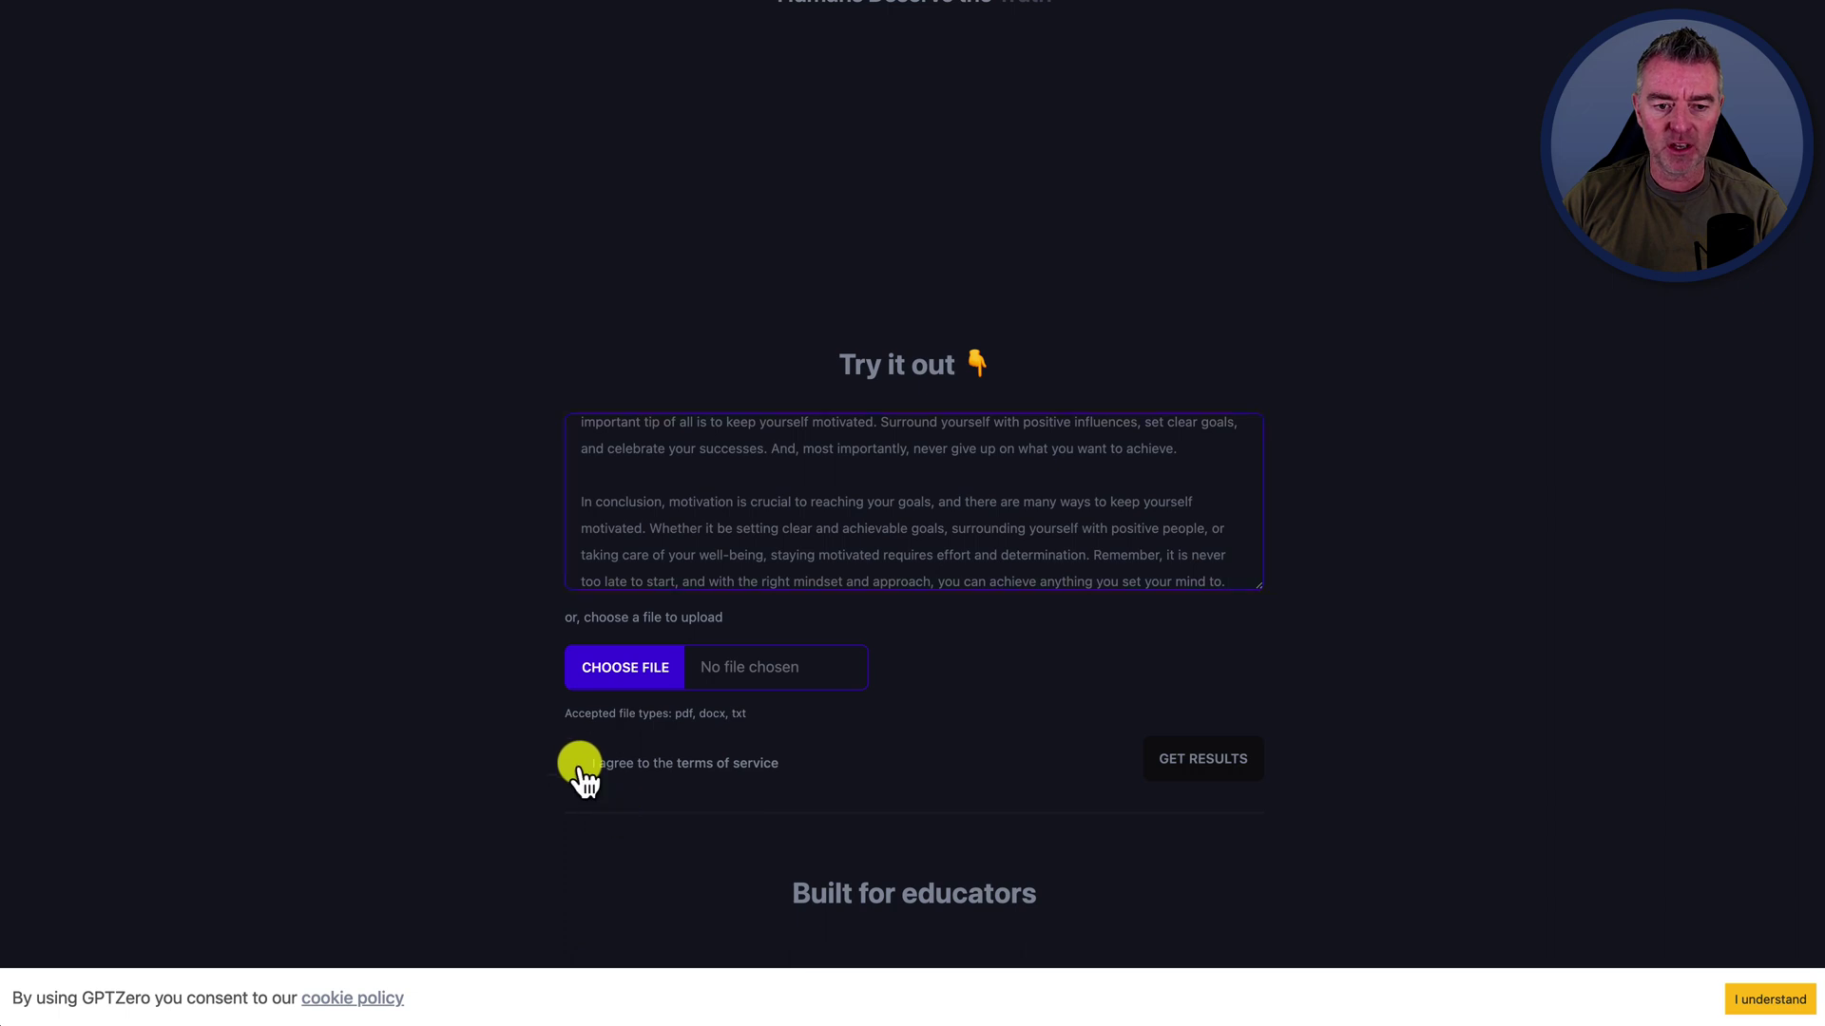
{"action": "left_click", "coordinate": [577, 764]}
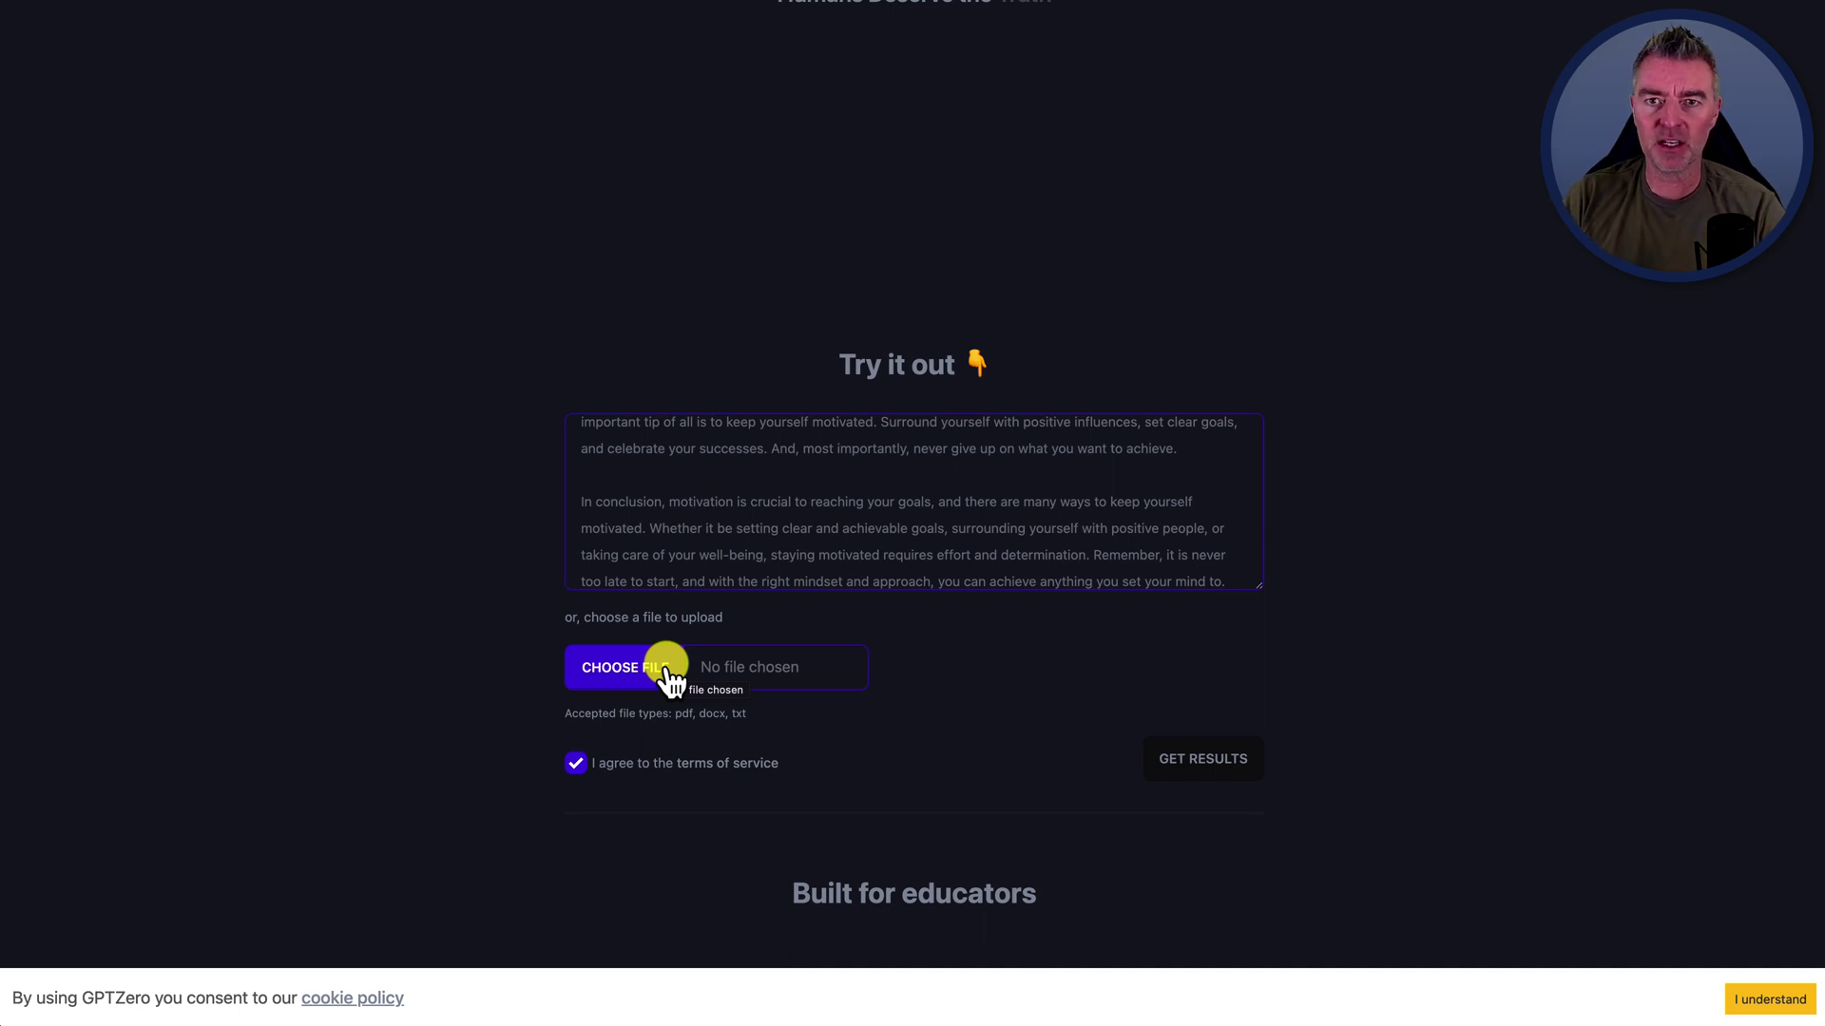
{"action": "left_click", "coordinate": [1219, 785]}
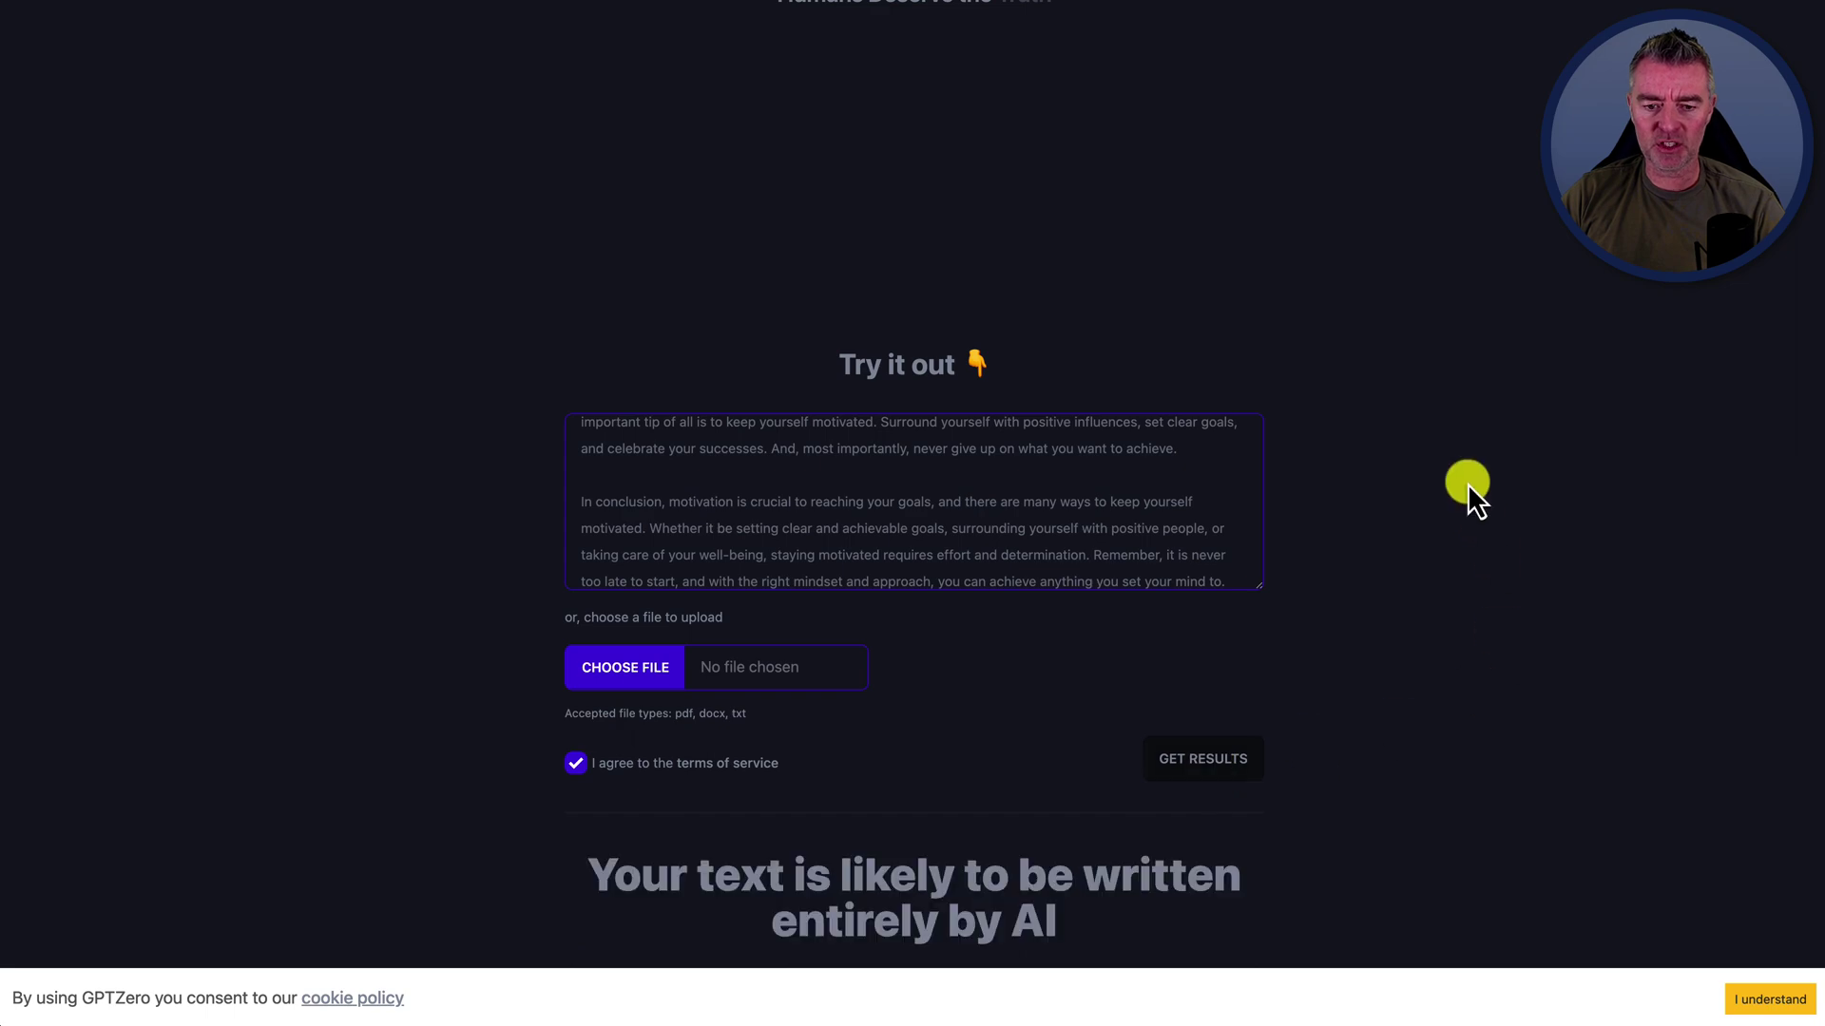
Review GPTZero's stats: perplexity 25.154, burstiness 12.846, likely written entirely by AI.
{"action": "scroll", "coordinate": [1467, 483], "scroll_direction": "down", "scroll_amount": 7}
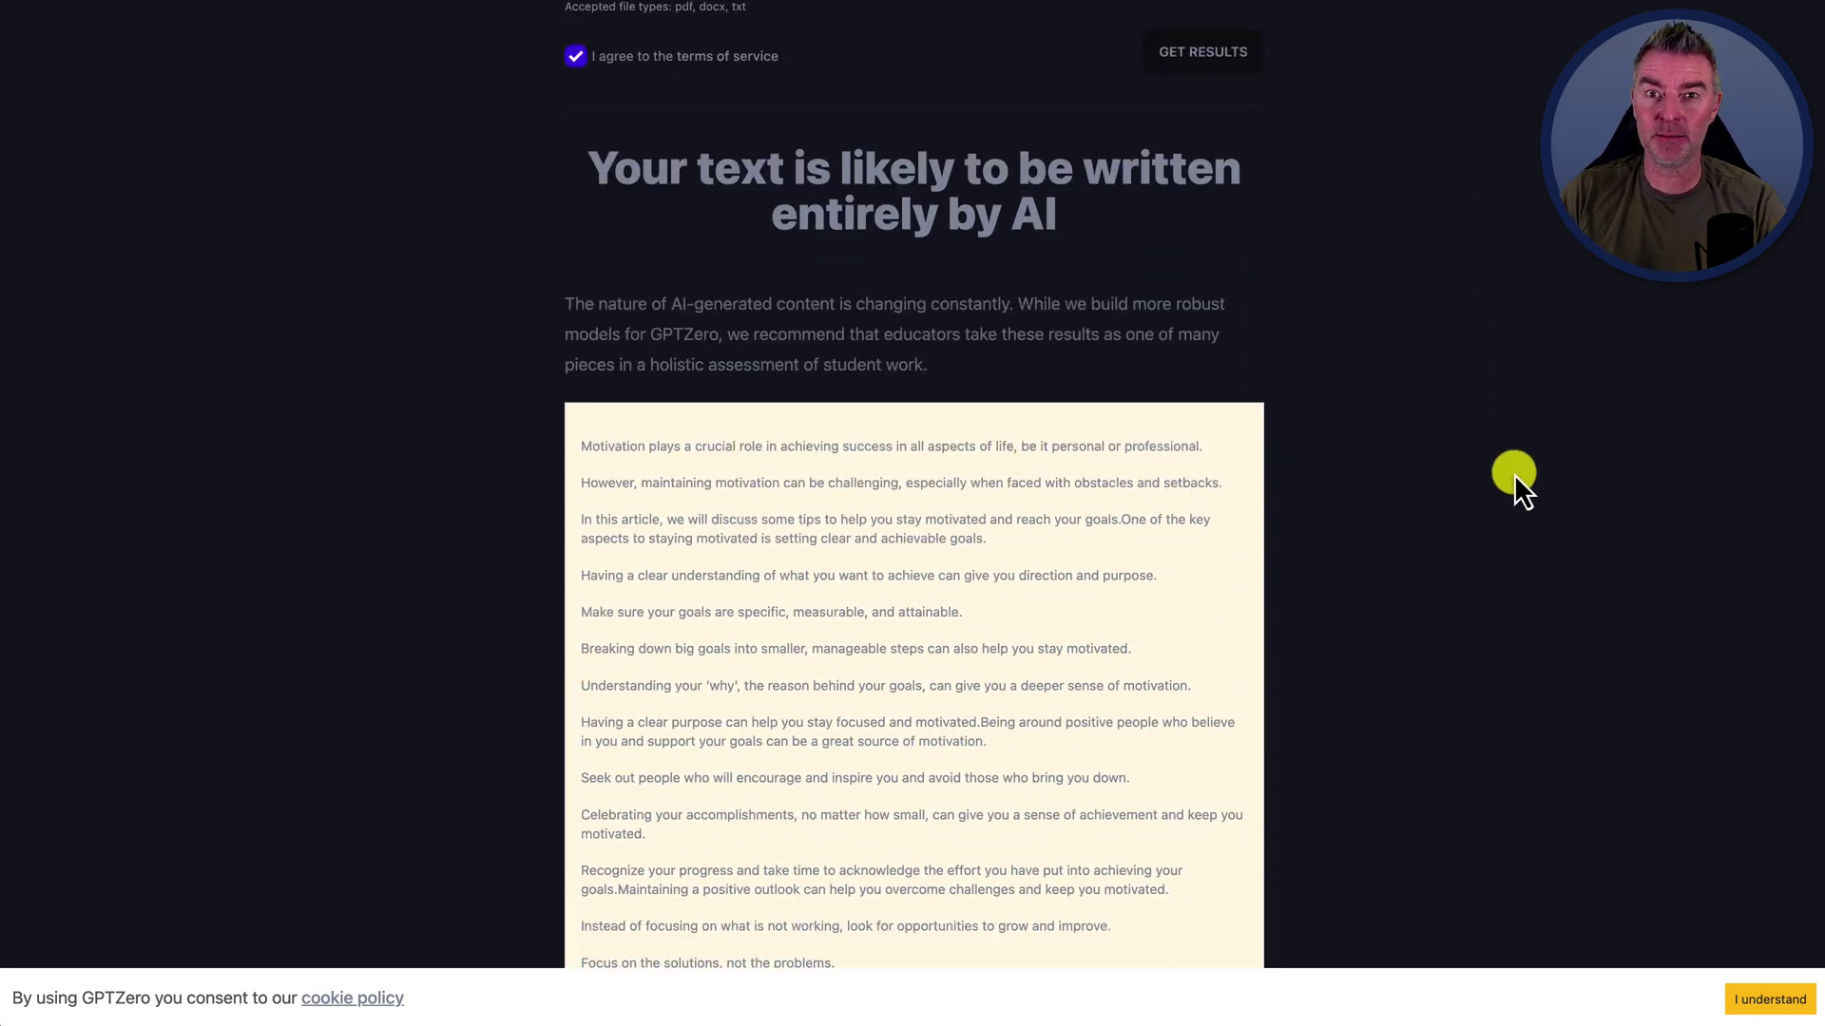
{"action": "scroll", "coordinate": [1514, 473], "scroll_direction": "down", "scroll_amount": 4}
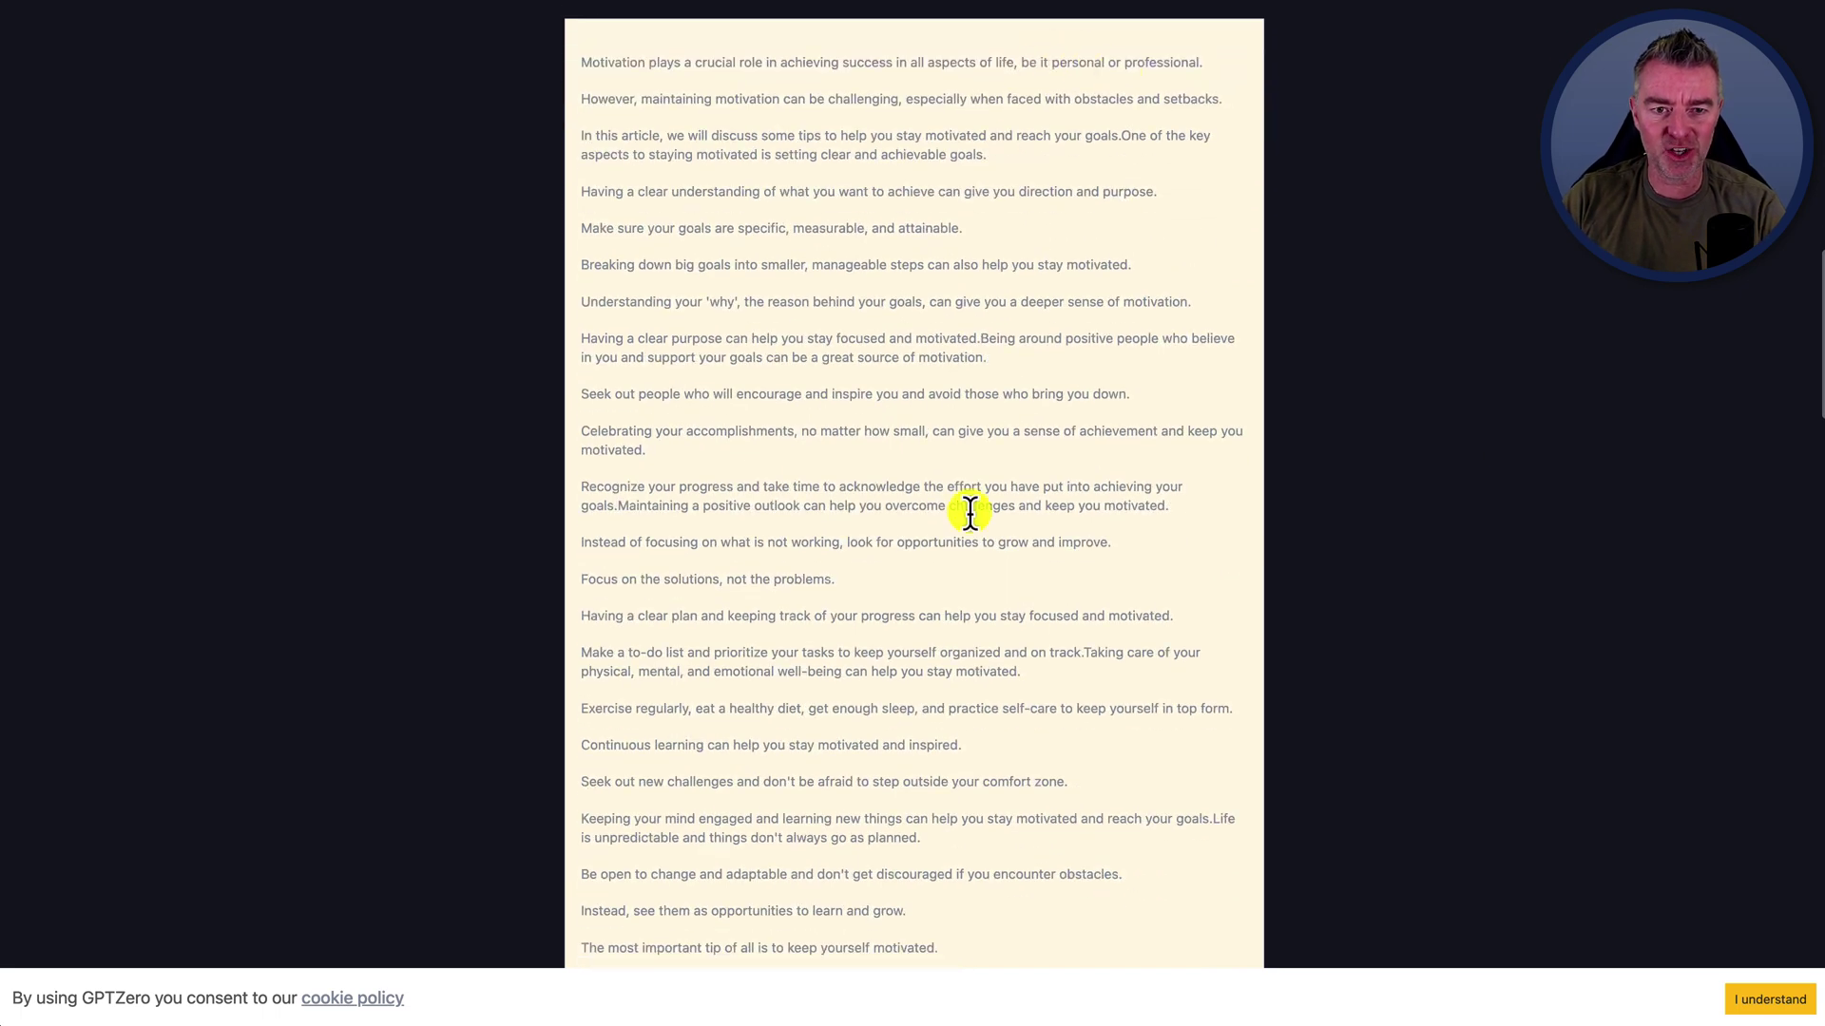
{"action": "scroll", "coordinate": [1011, 745], "scroll_direction": "down", "scroll_amount": 8}
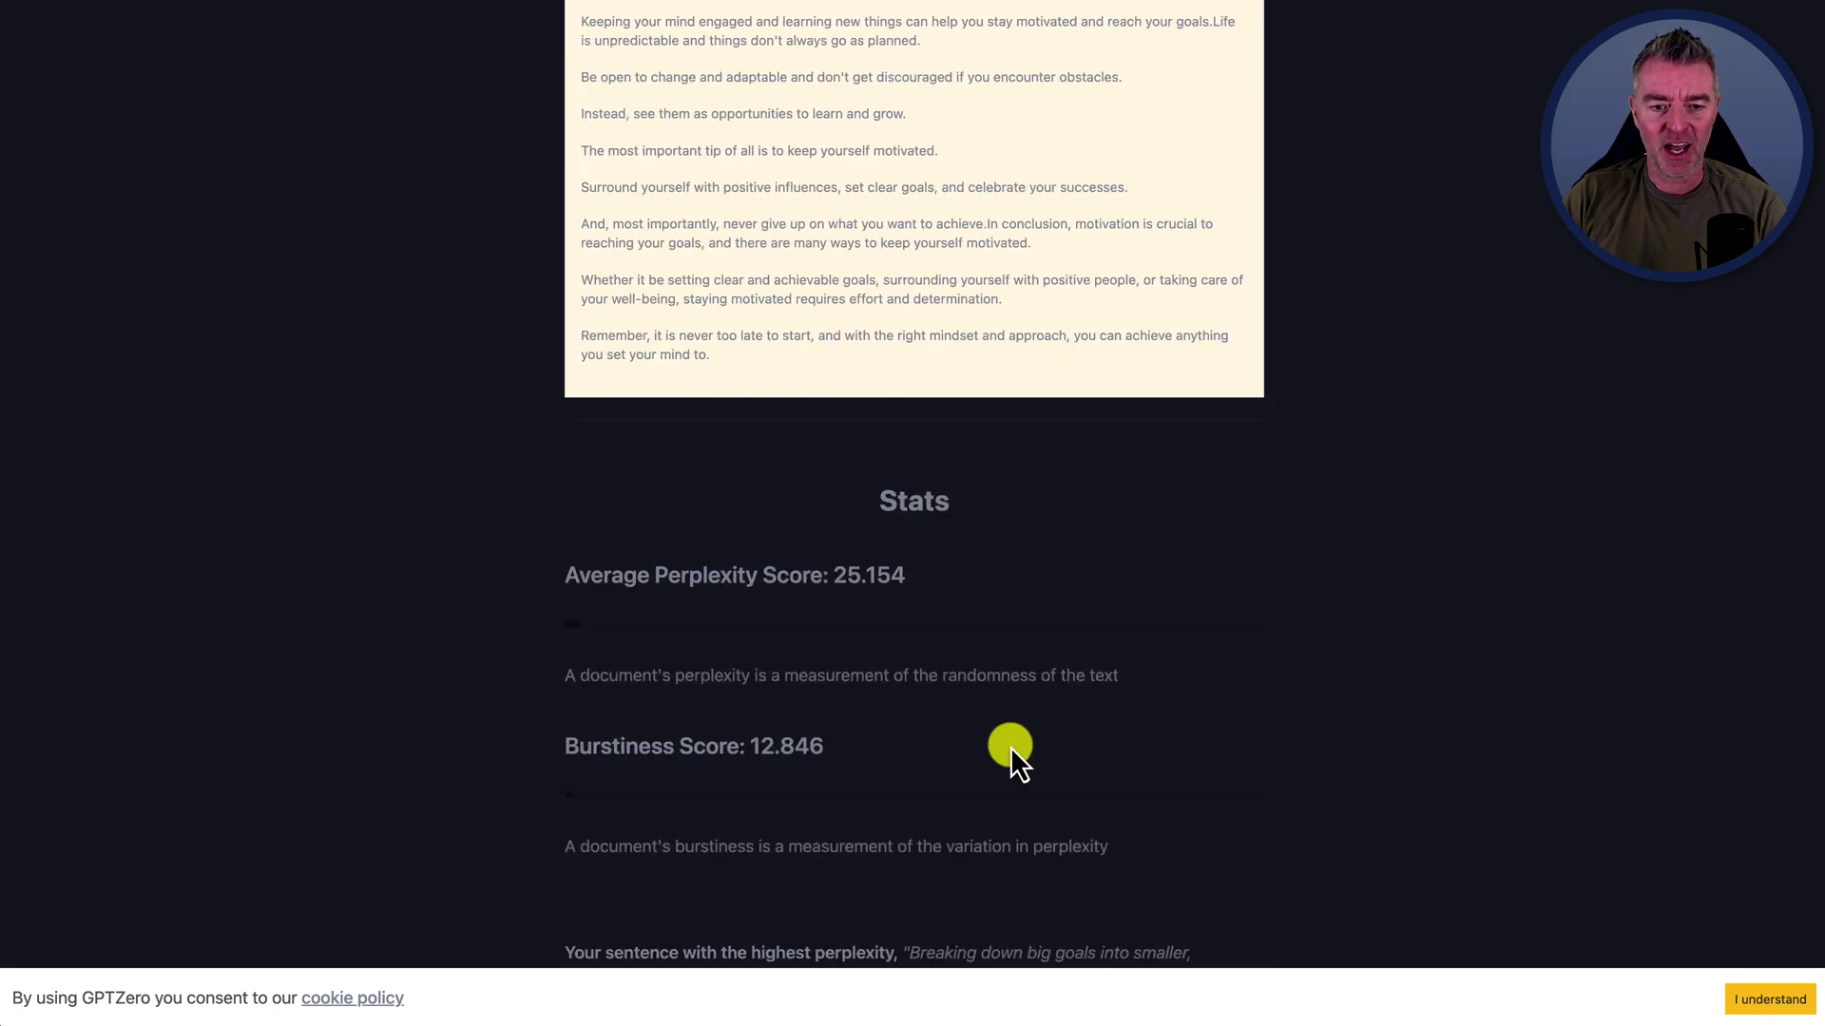
{"action": "scroll", "coordinate": [1011, 745], "scroll_direction": "down", "scroll_amount": 3}
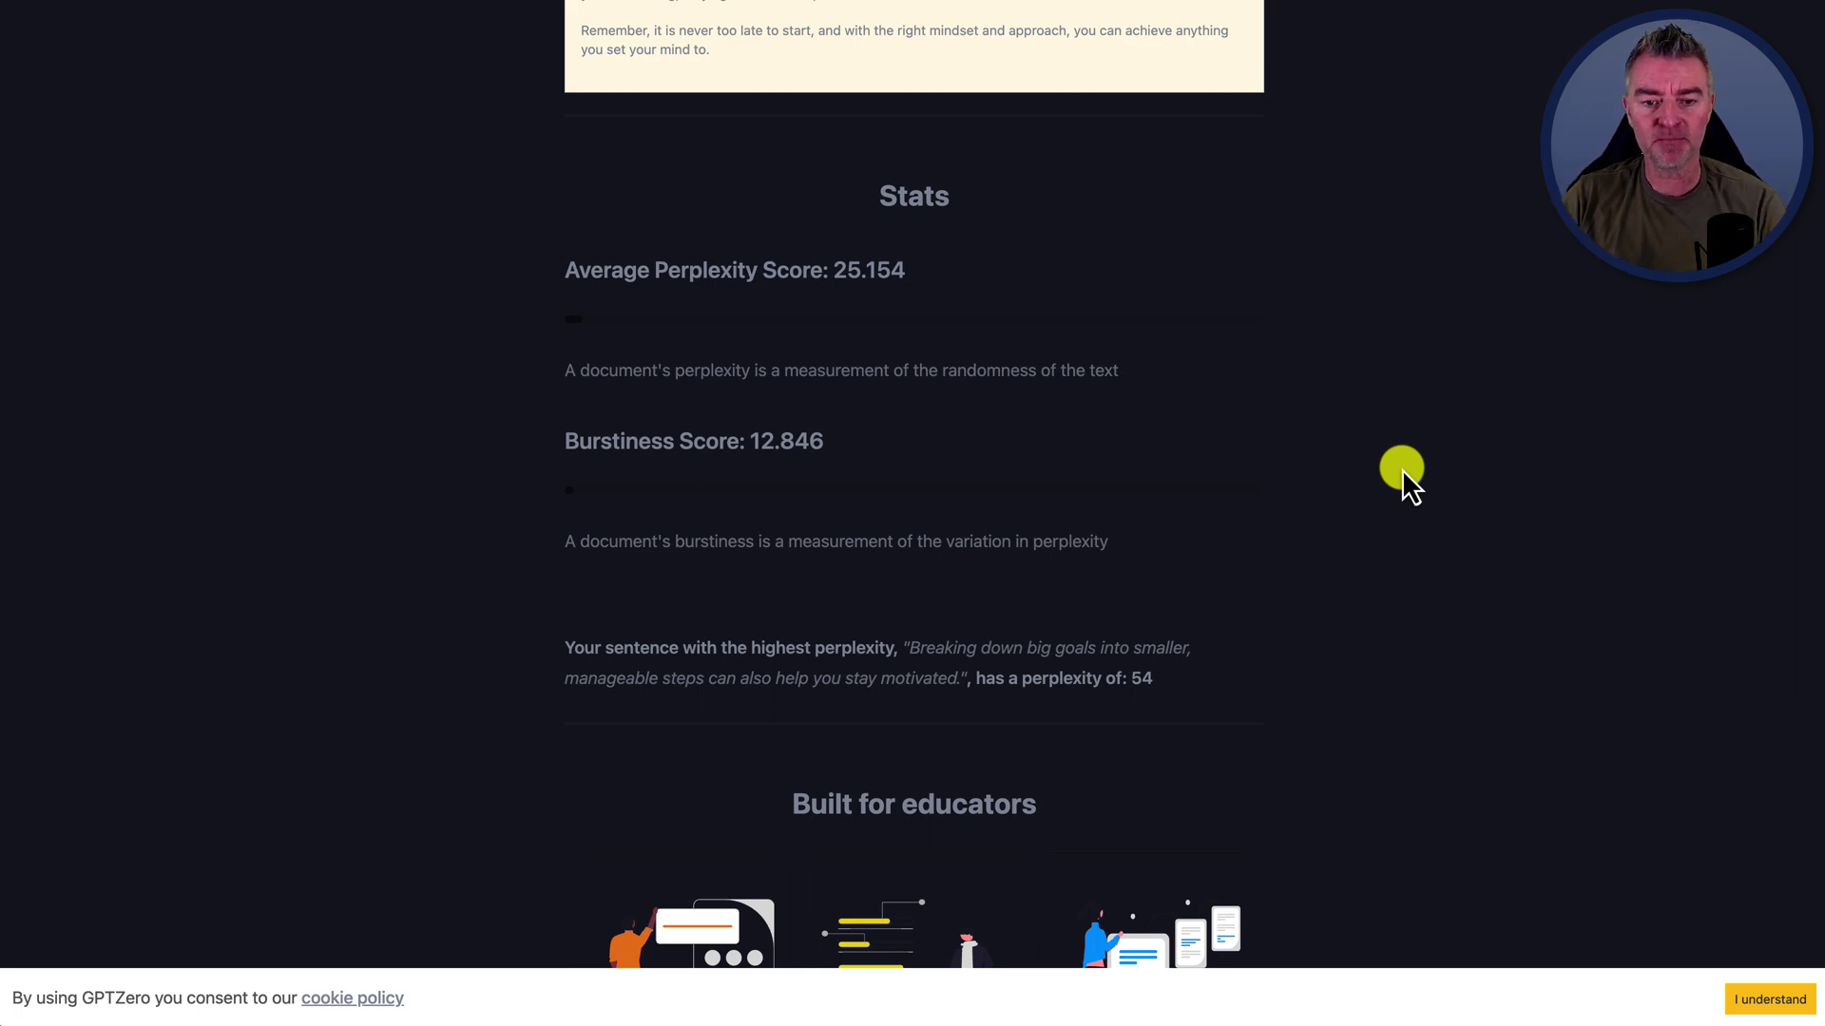
{"action": "scroll", "coordinate": [1166, 338], "scroll_direction": "up", "scroll_amount": 20}
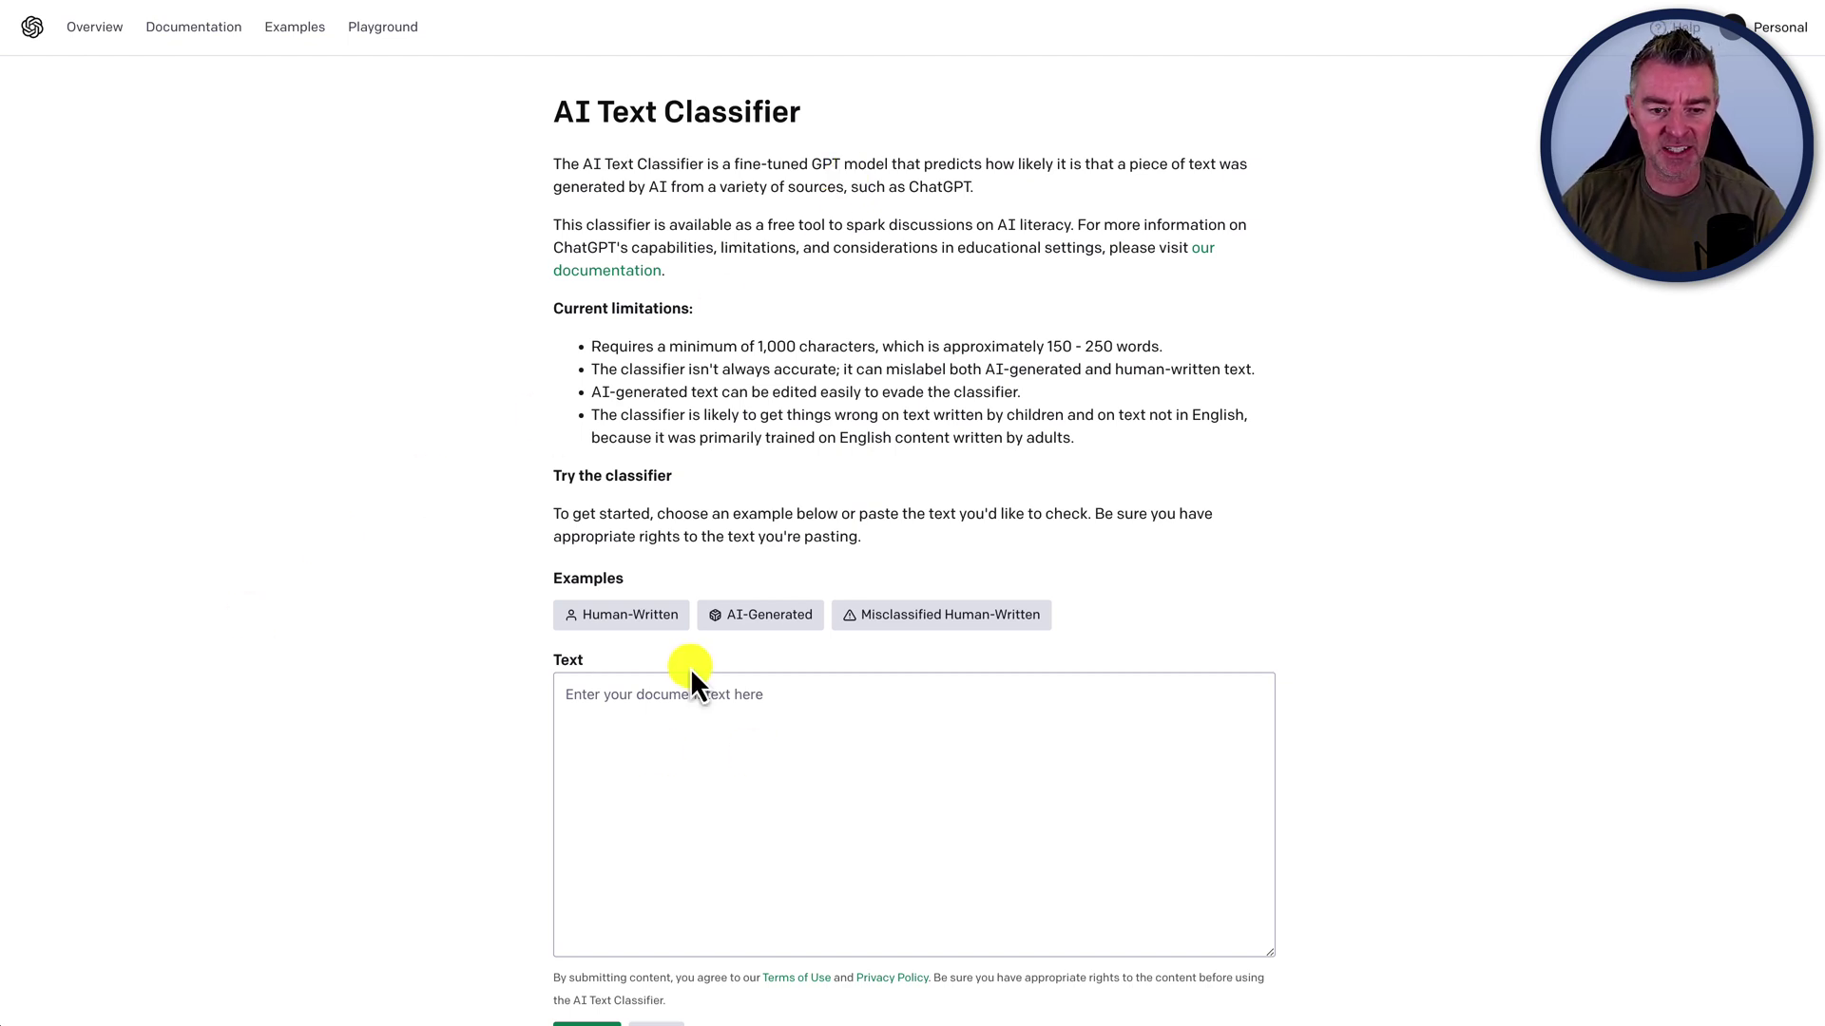
Paste the essay into OpenAI's AI Text Classifier and submit it.
{"action": "left_click", "coordinate": [675, 691]}
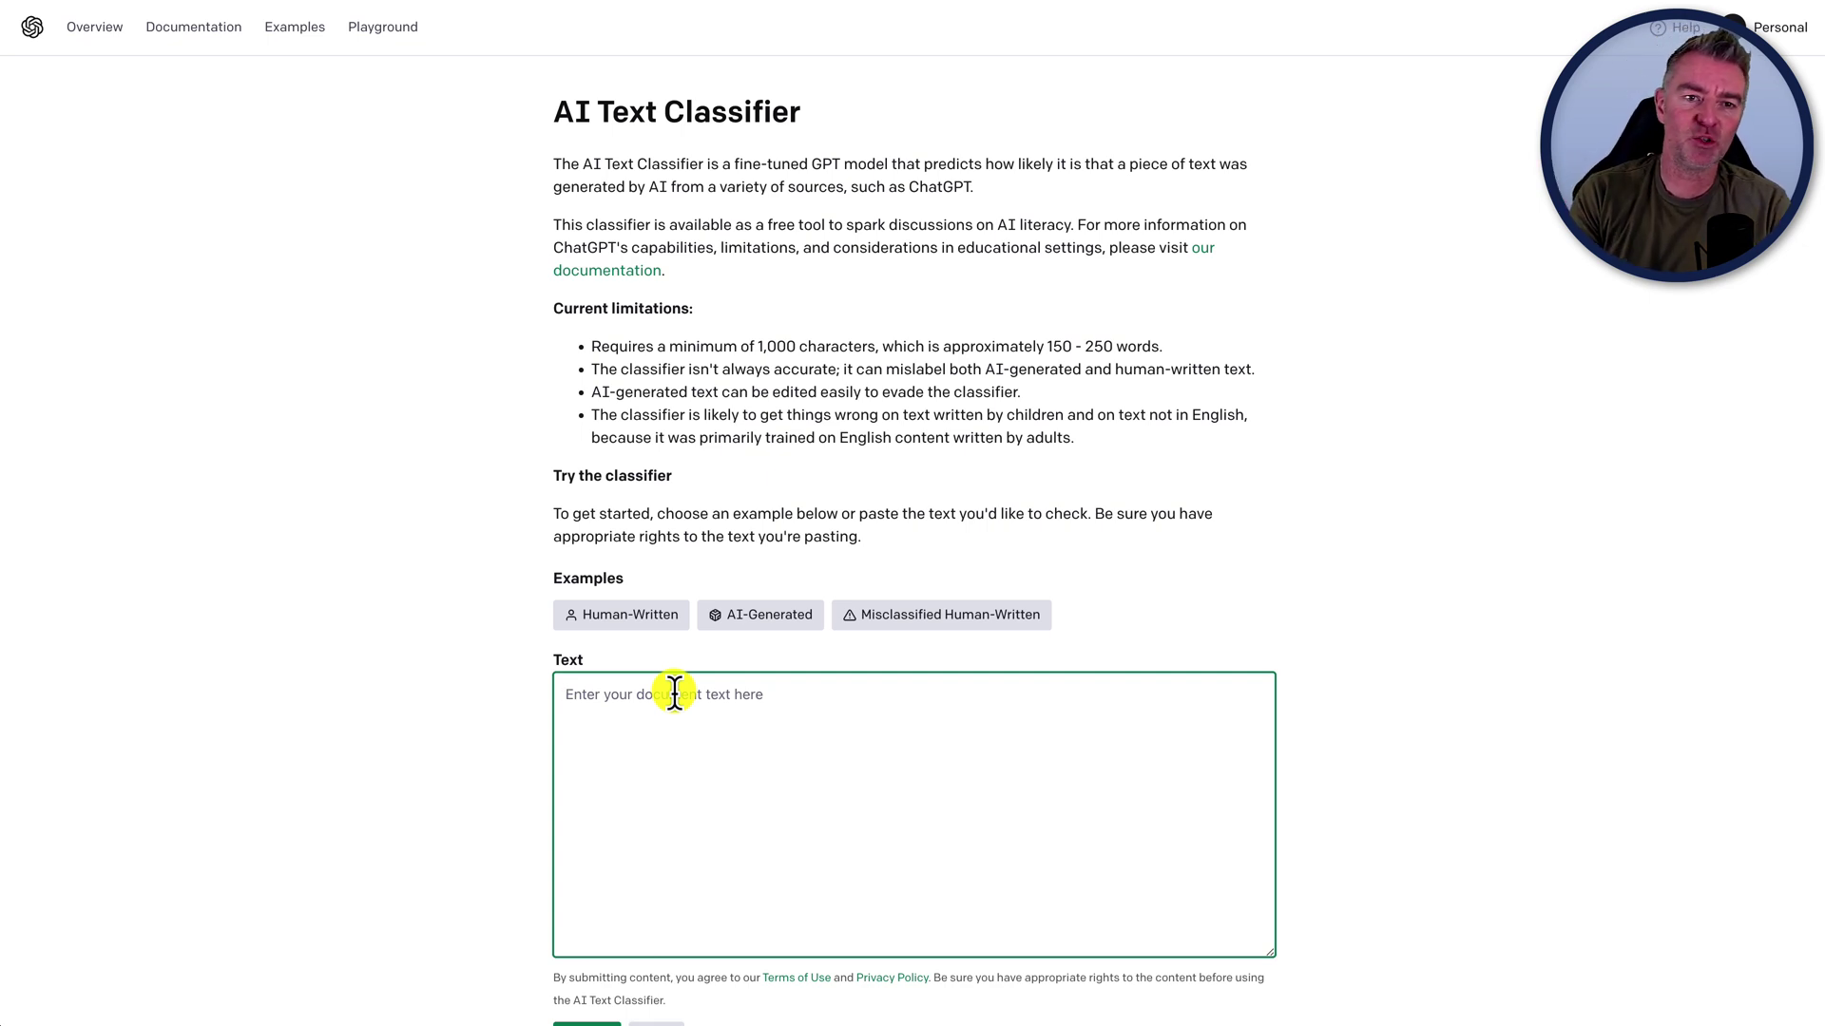
{"action": "key", "text": "ctrl+v"}
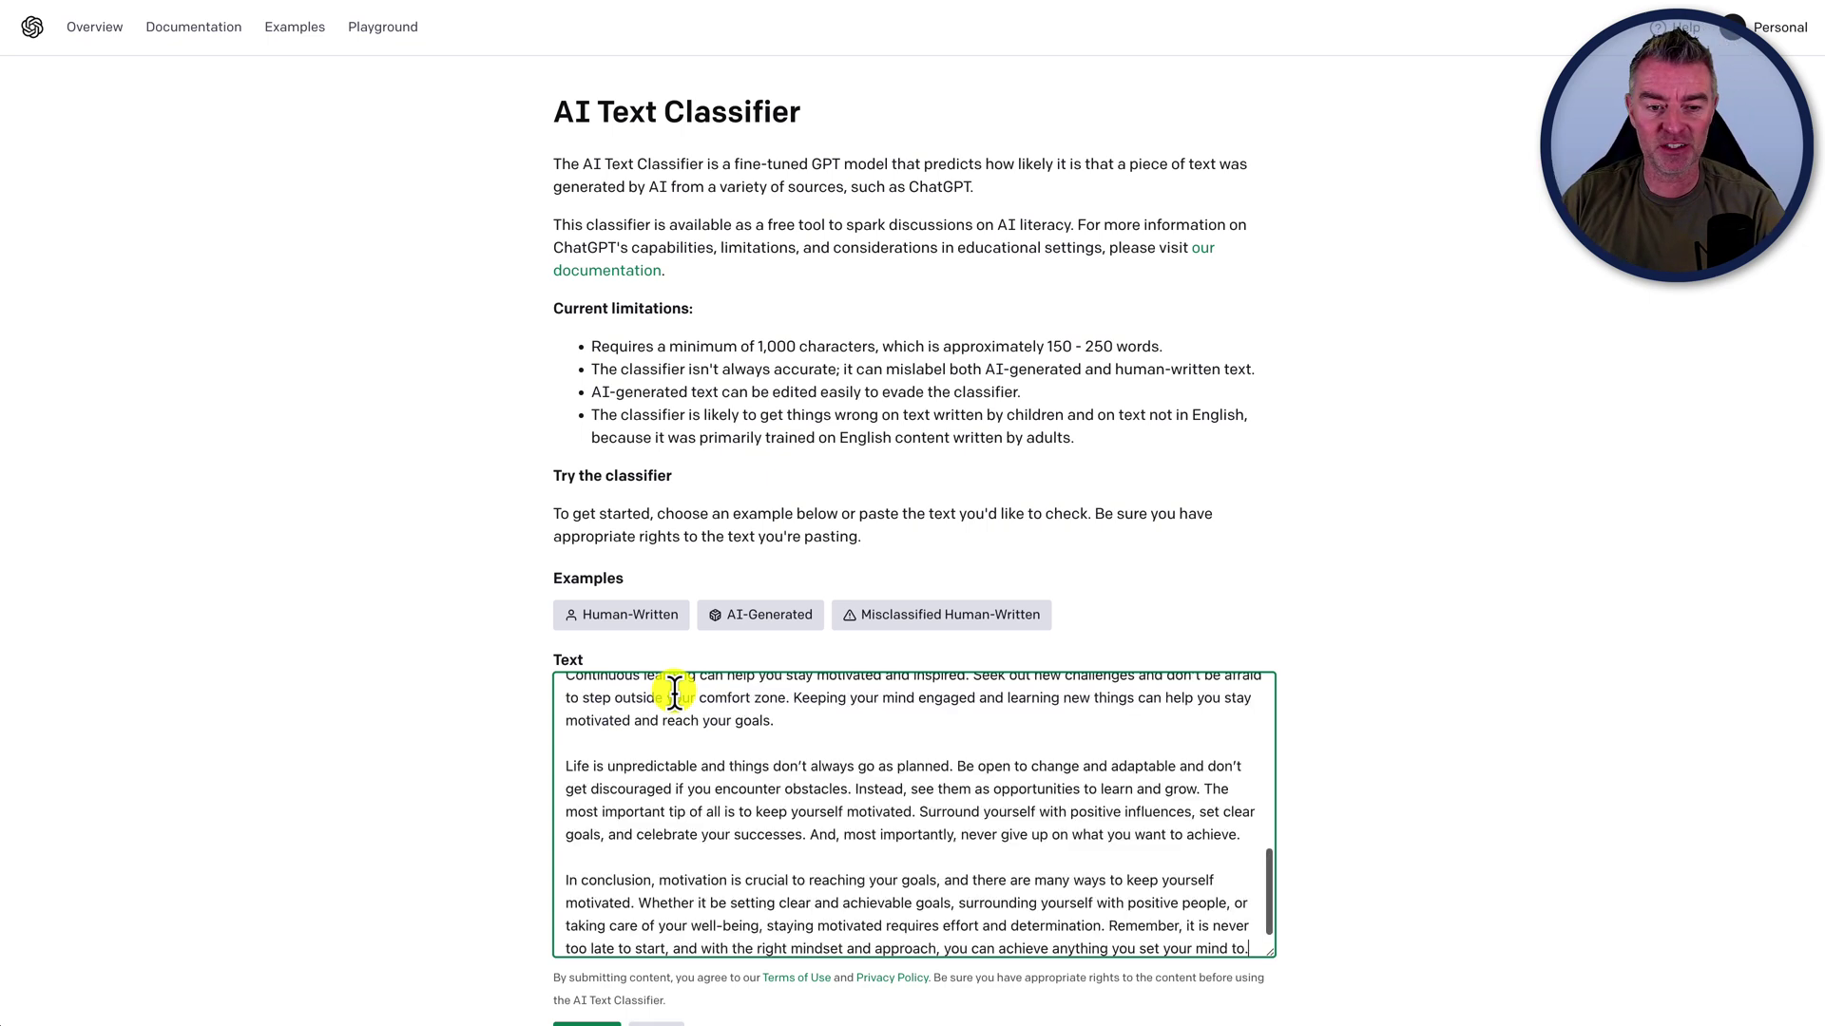
{"action": "scroll", "coordinate": [1374, 492], "scroll_direction": "down", "scroll_amount": 3}
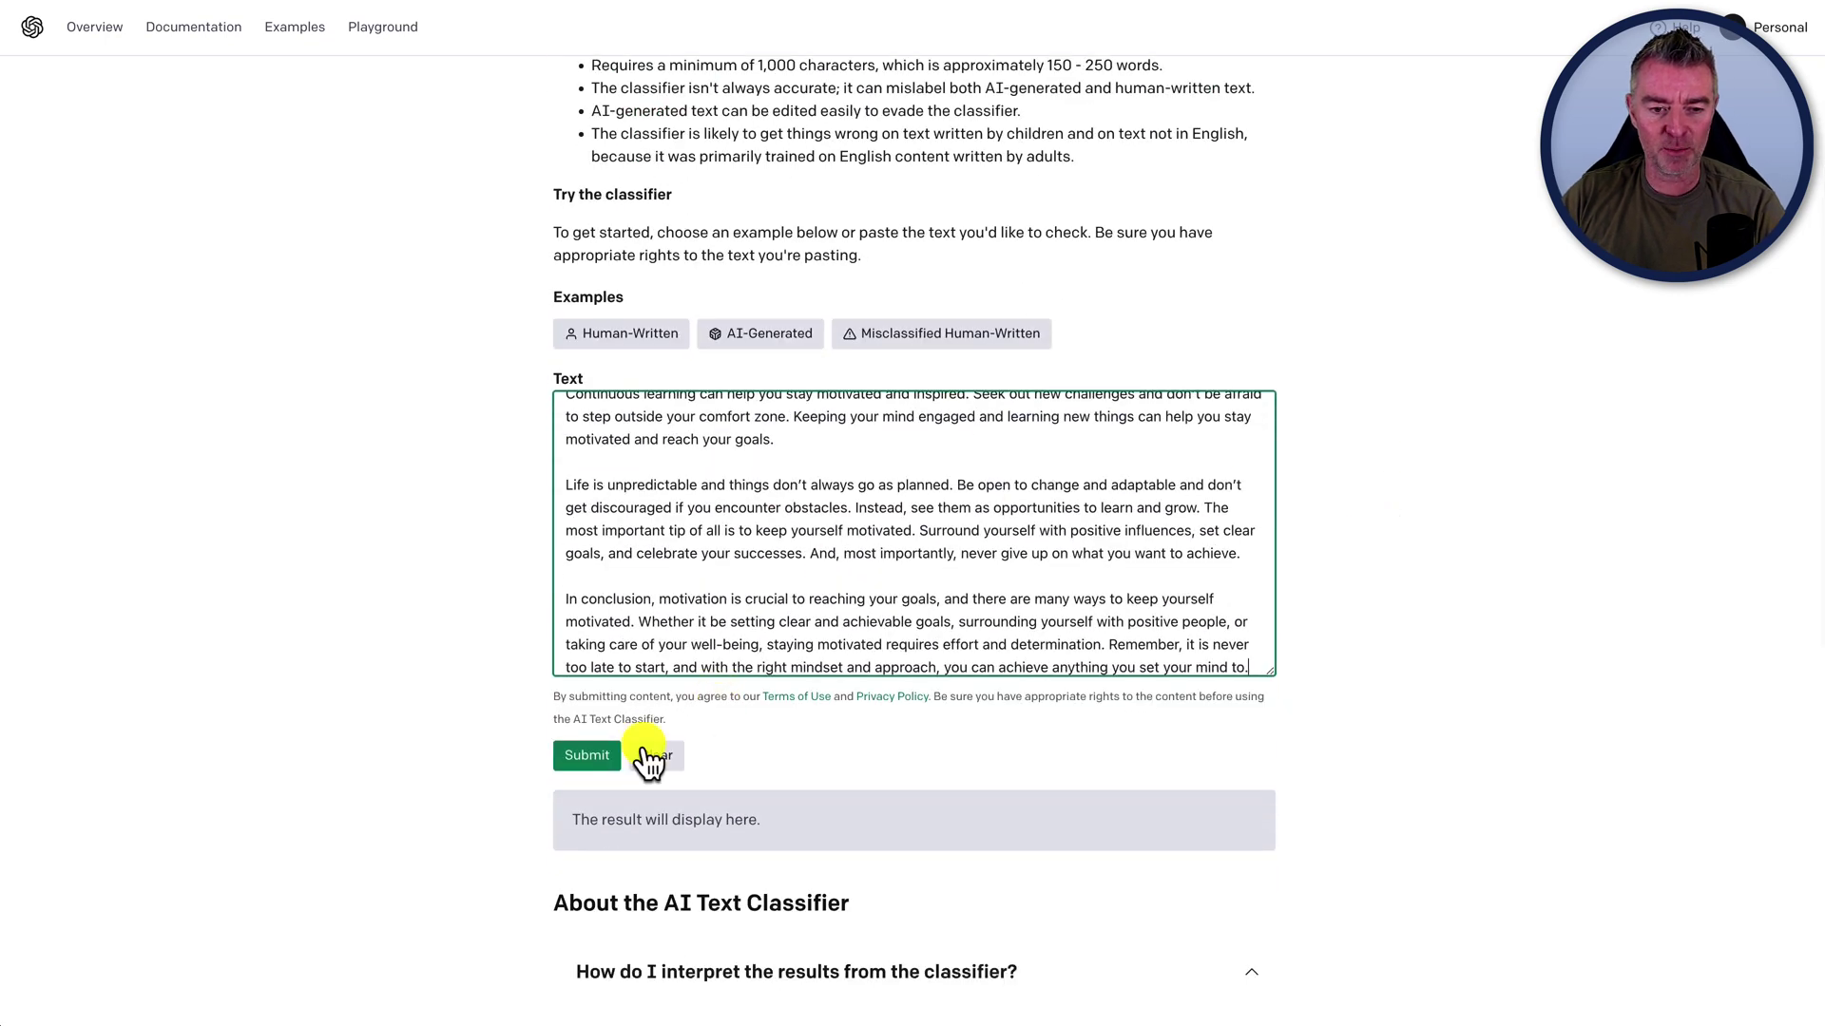
{"action": "left_click", "coordinate": [586, 755]}
Read the verdict that it is unclear if the essay is AI-generated.
{"action": "scroll", "coordinate": [1342, 693], "scroll_direction": "down", "scroll_amount": 2}
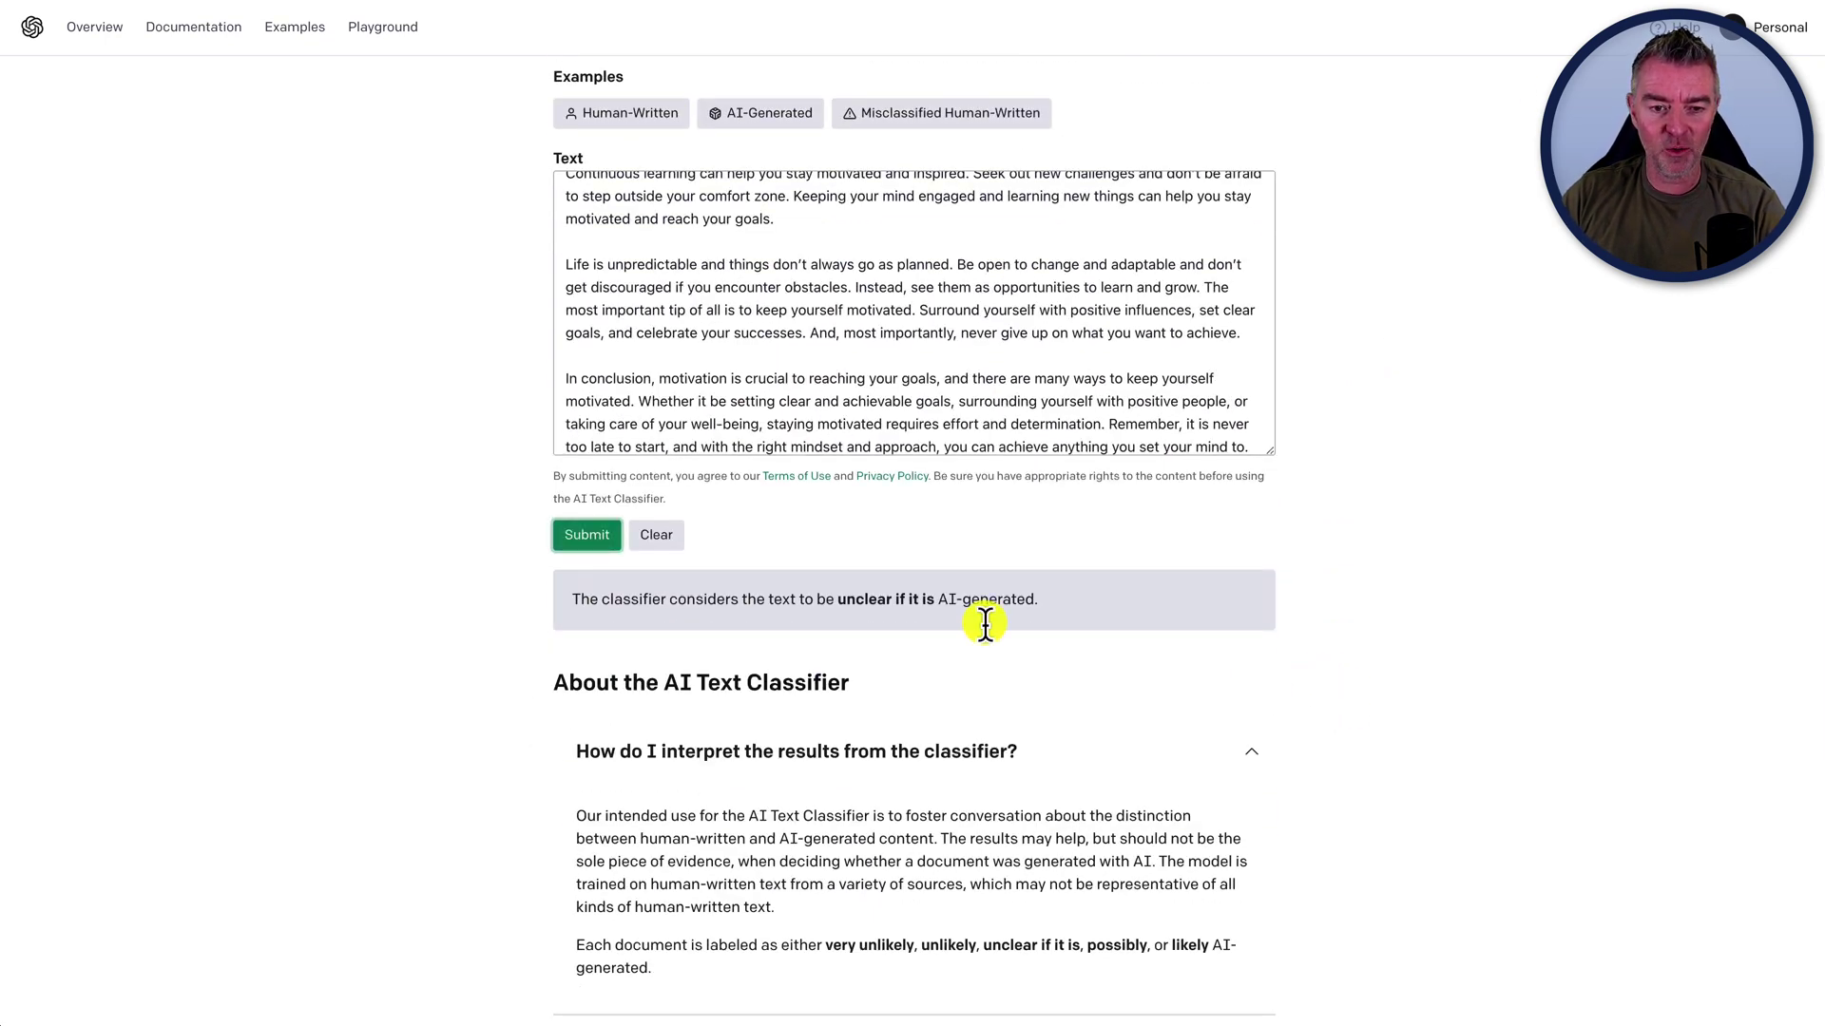
{"action": "left_click_drag", "start_coordinate": [573, 613], "coordinate": [1026, 601]}
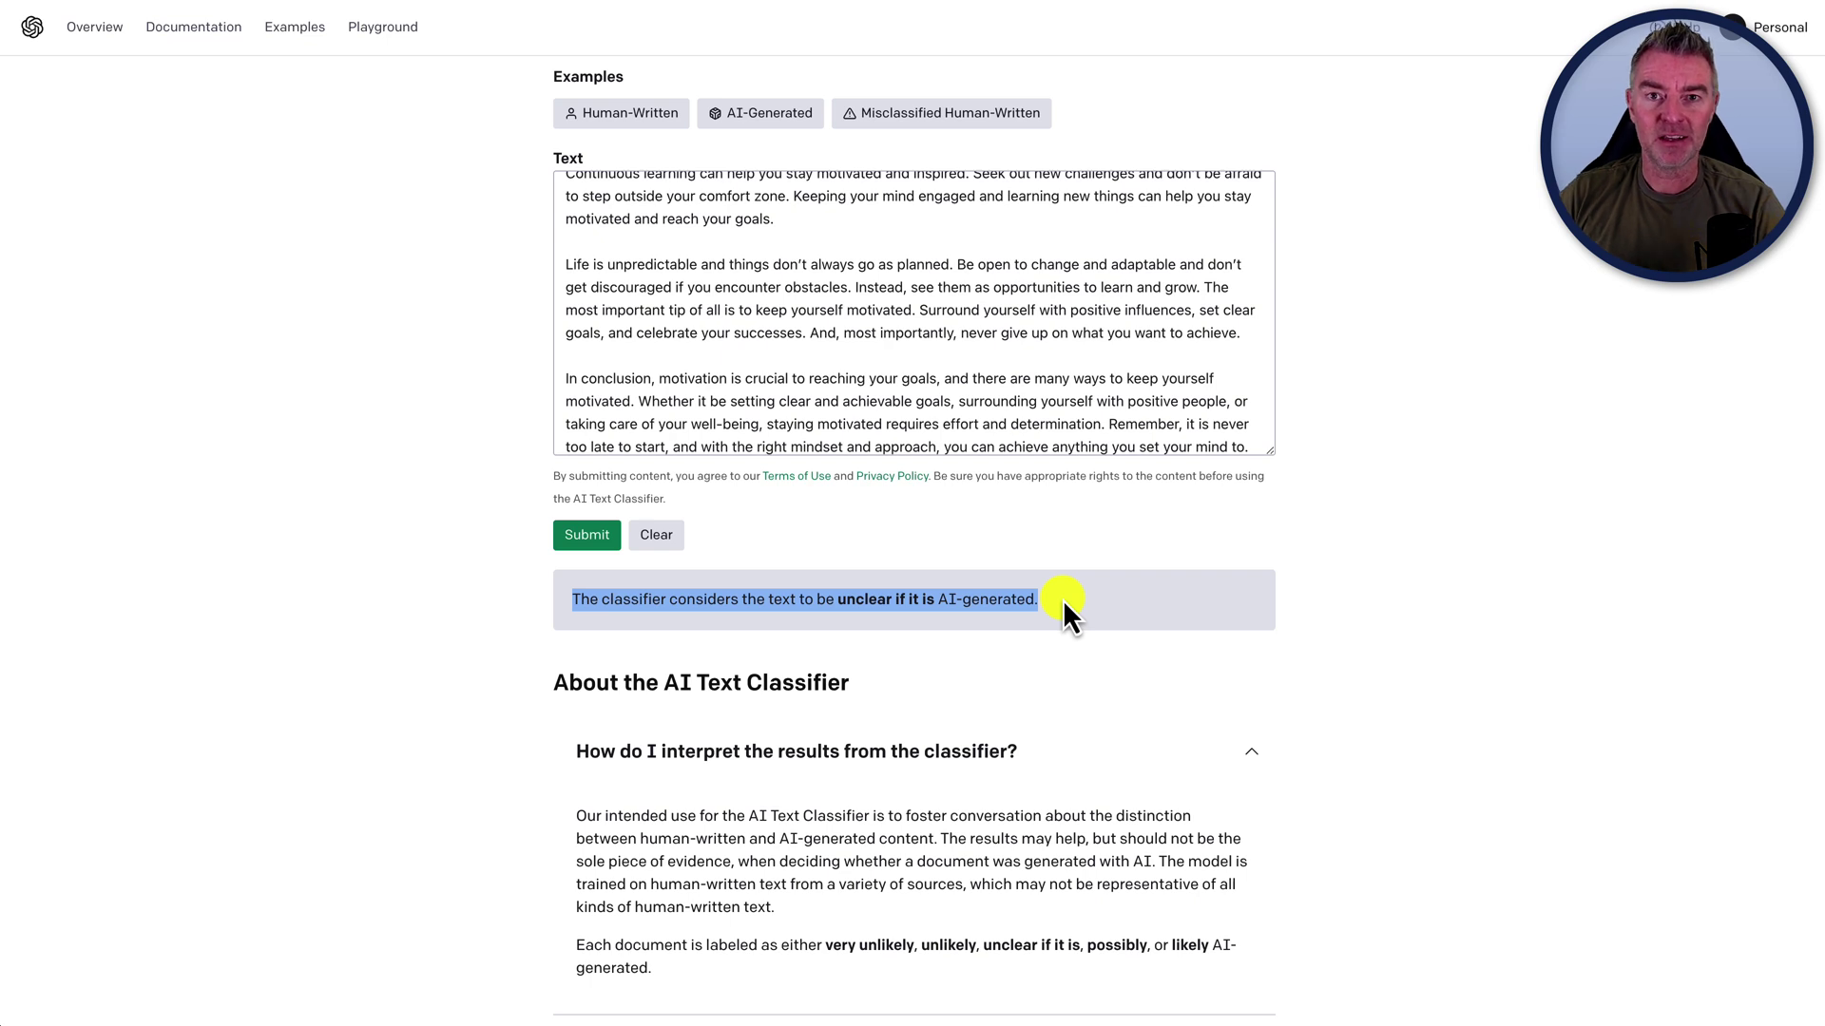
{"action": "left_click", "coordinate": [1555, 409]}
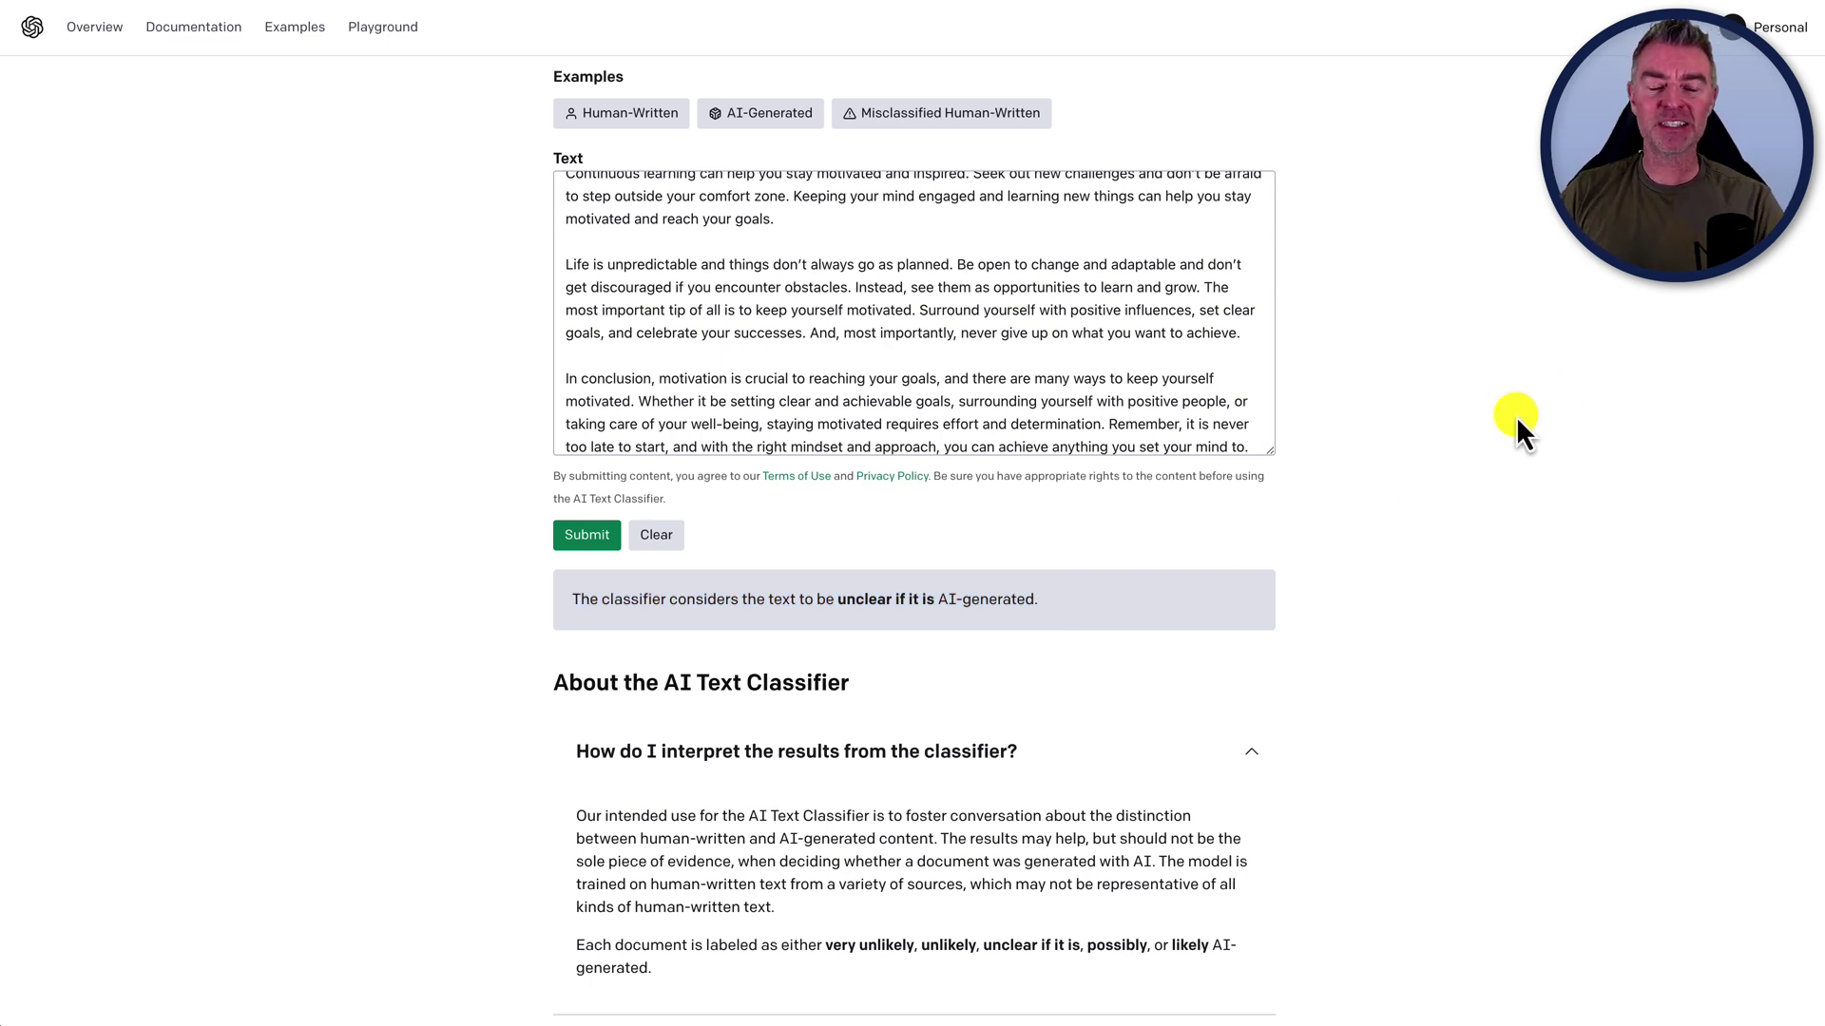
{"action": "scroll", "coordinate": [1517, 410], "scroll_direction": "up", "scroll_amount": 5}
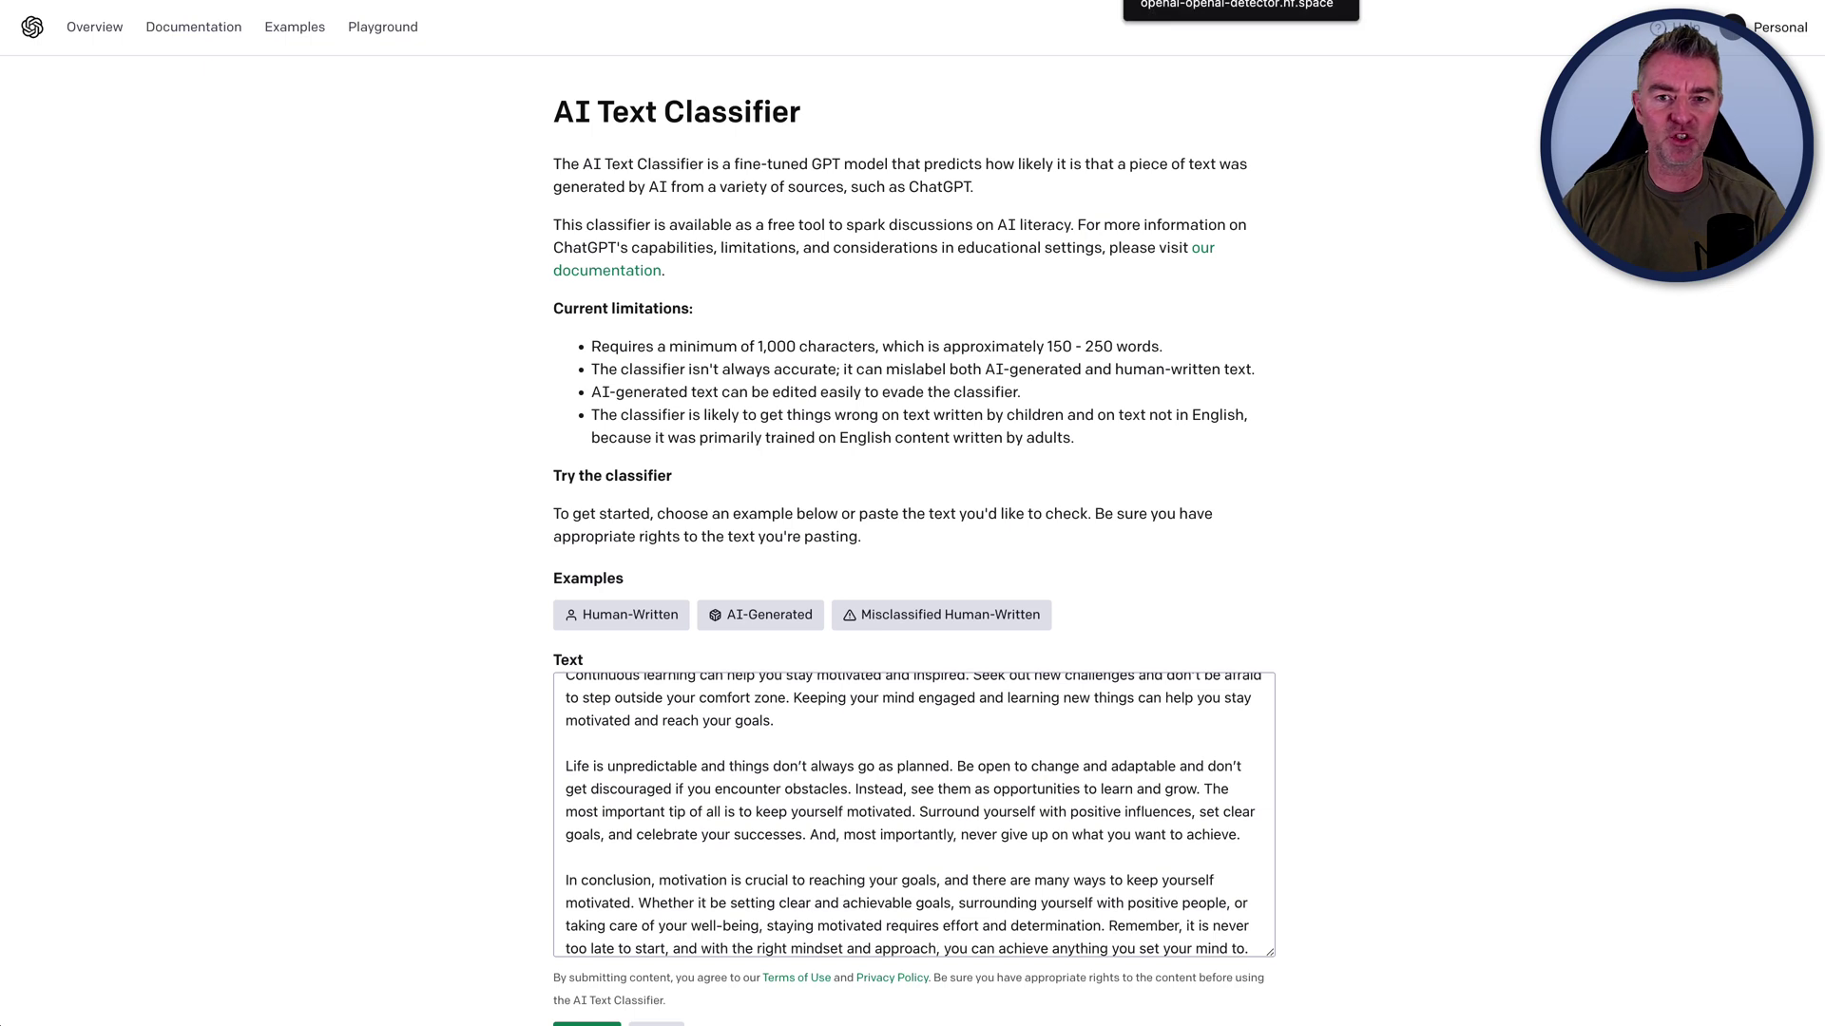
Paste the essay into GPT-2 Output Detector and note its 99.91% Fake rating.
{"action": "key", "text": "ctrl+Tab"}
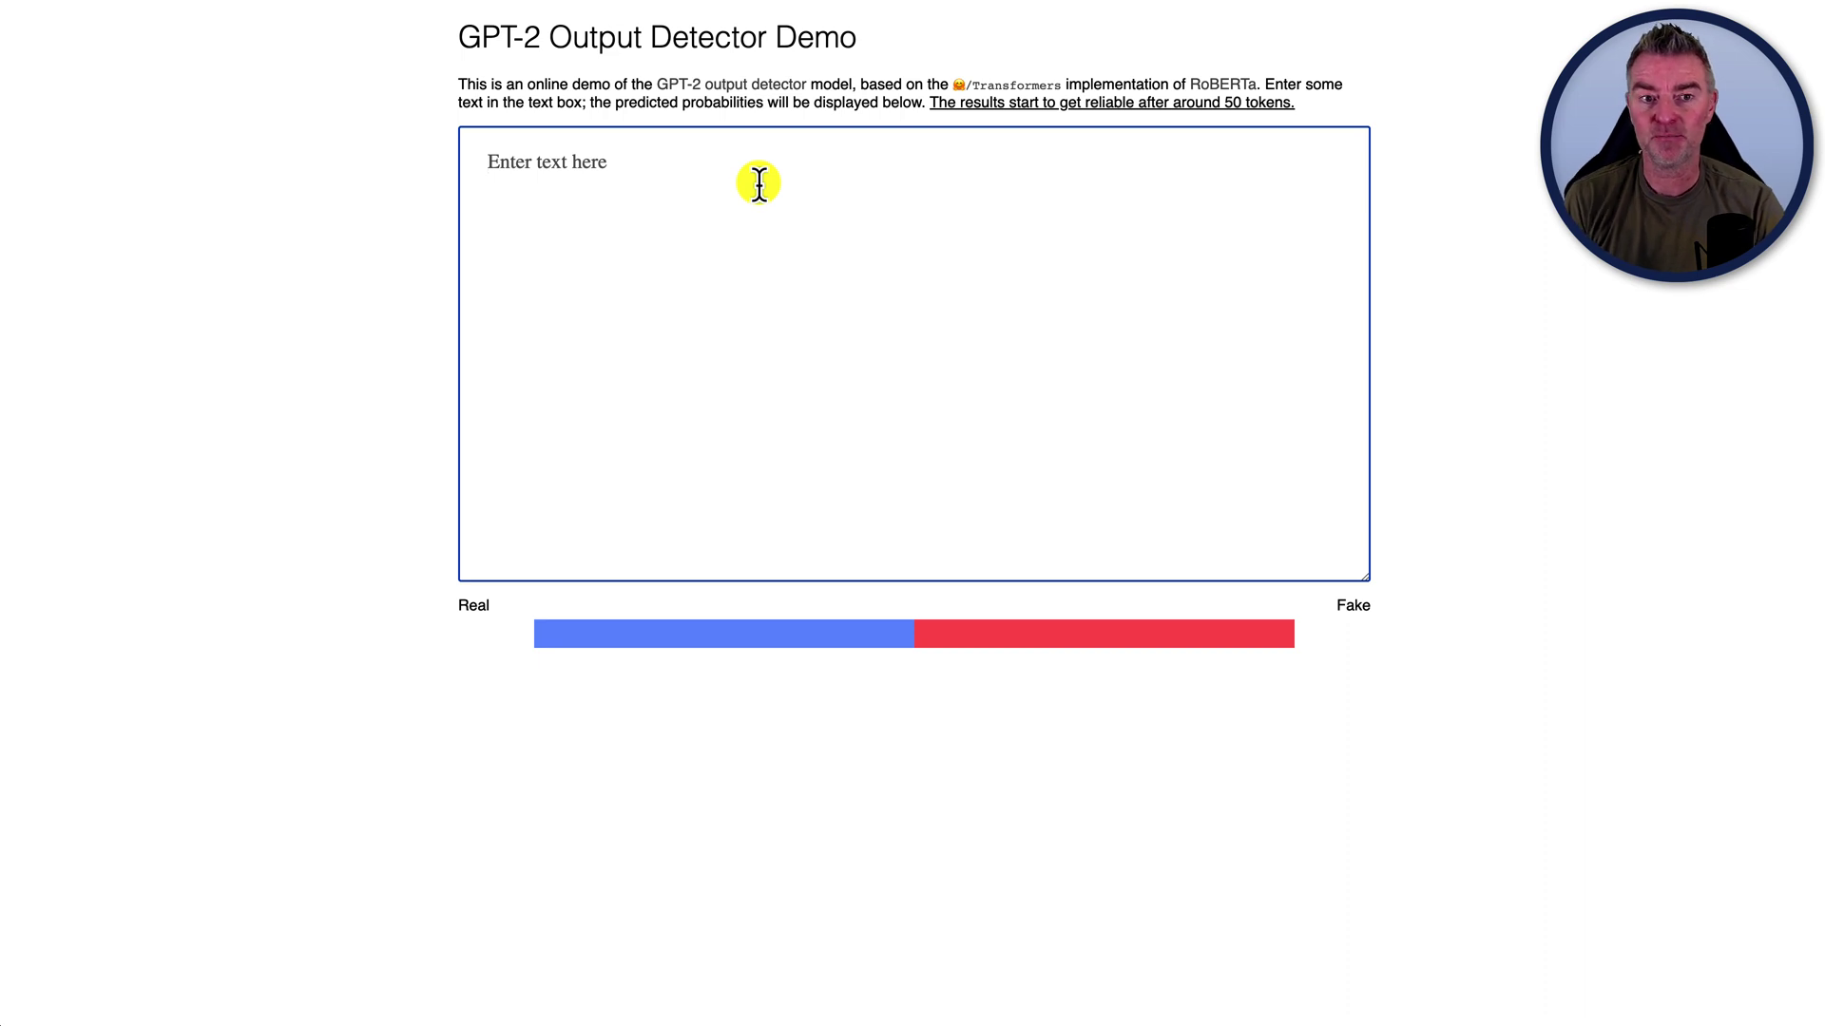
{"action": "key", "text": "ctrl+v"}
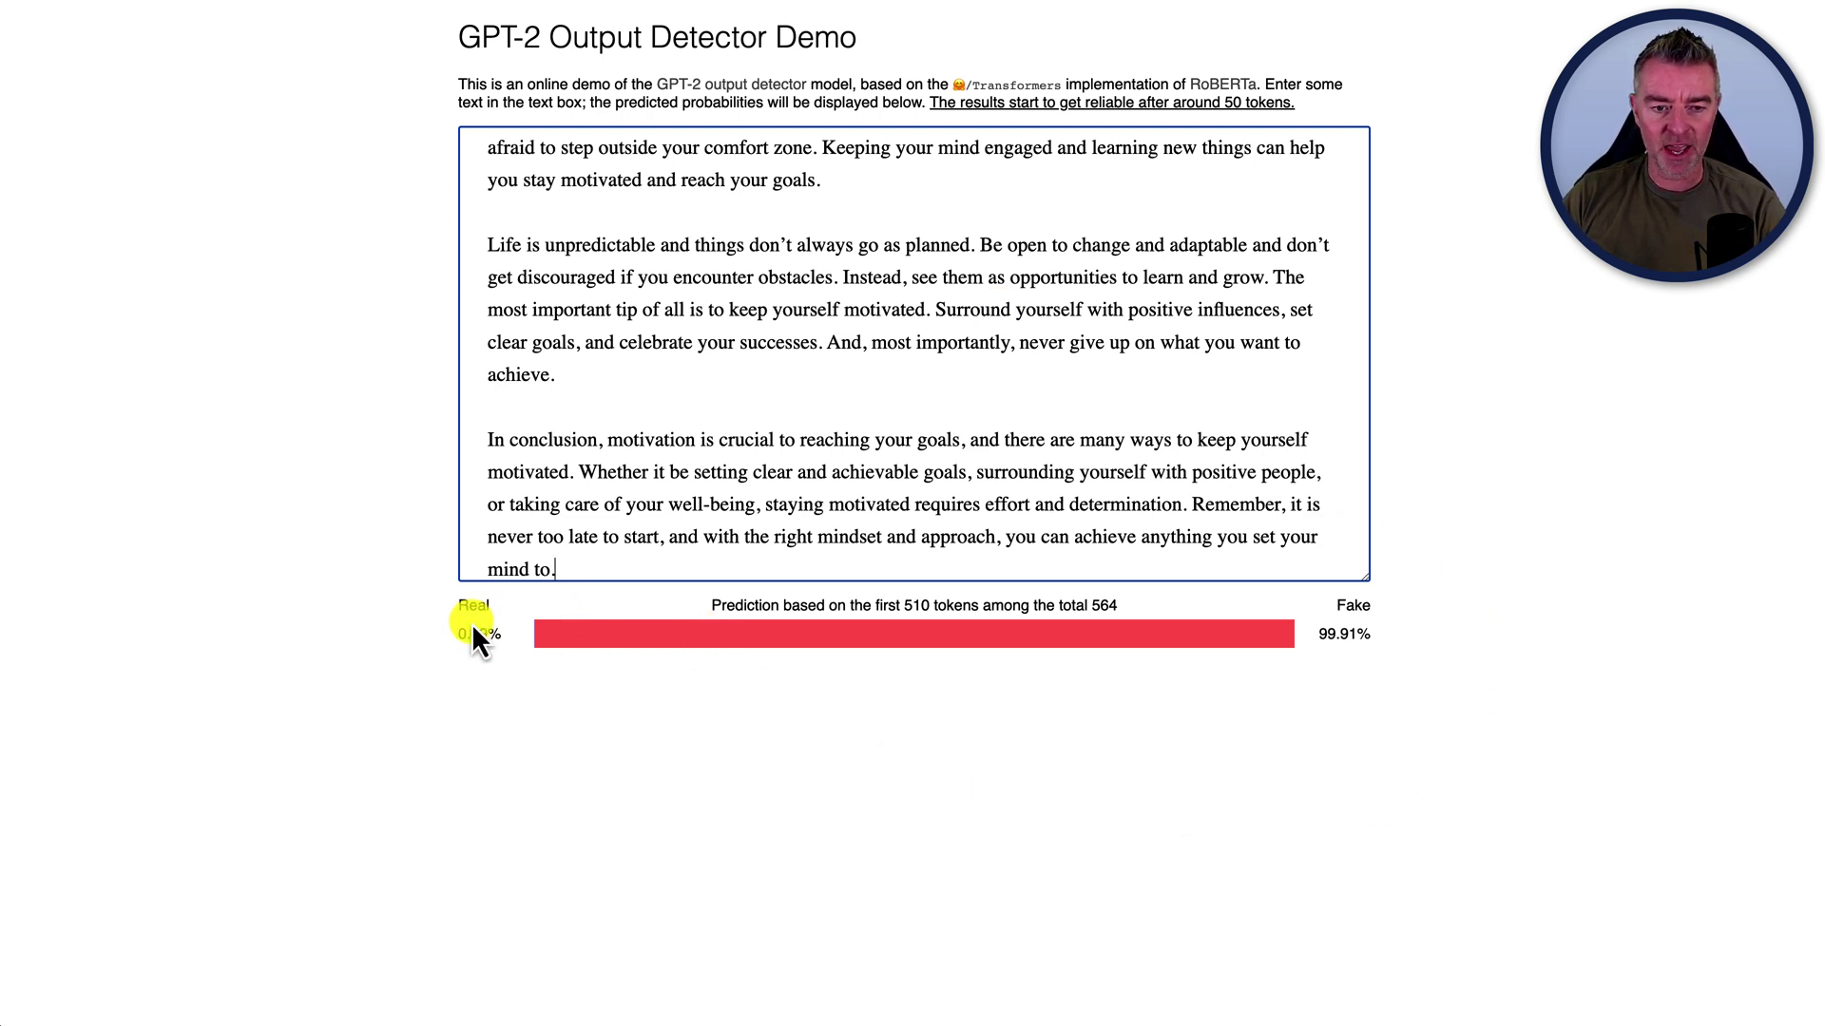
{"action": "left_click", "coordinate": [1321, 634]}
{"action": "left_click_drag", "start_coordinate": [1321, 635], "coordinate": [1373, 631]}
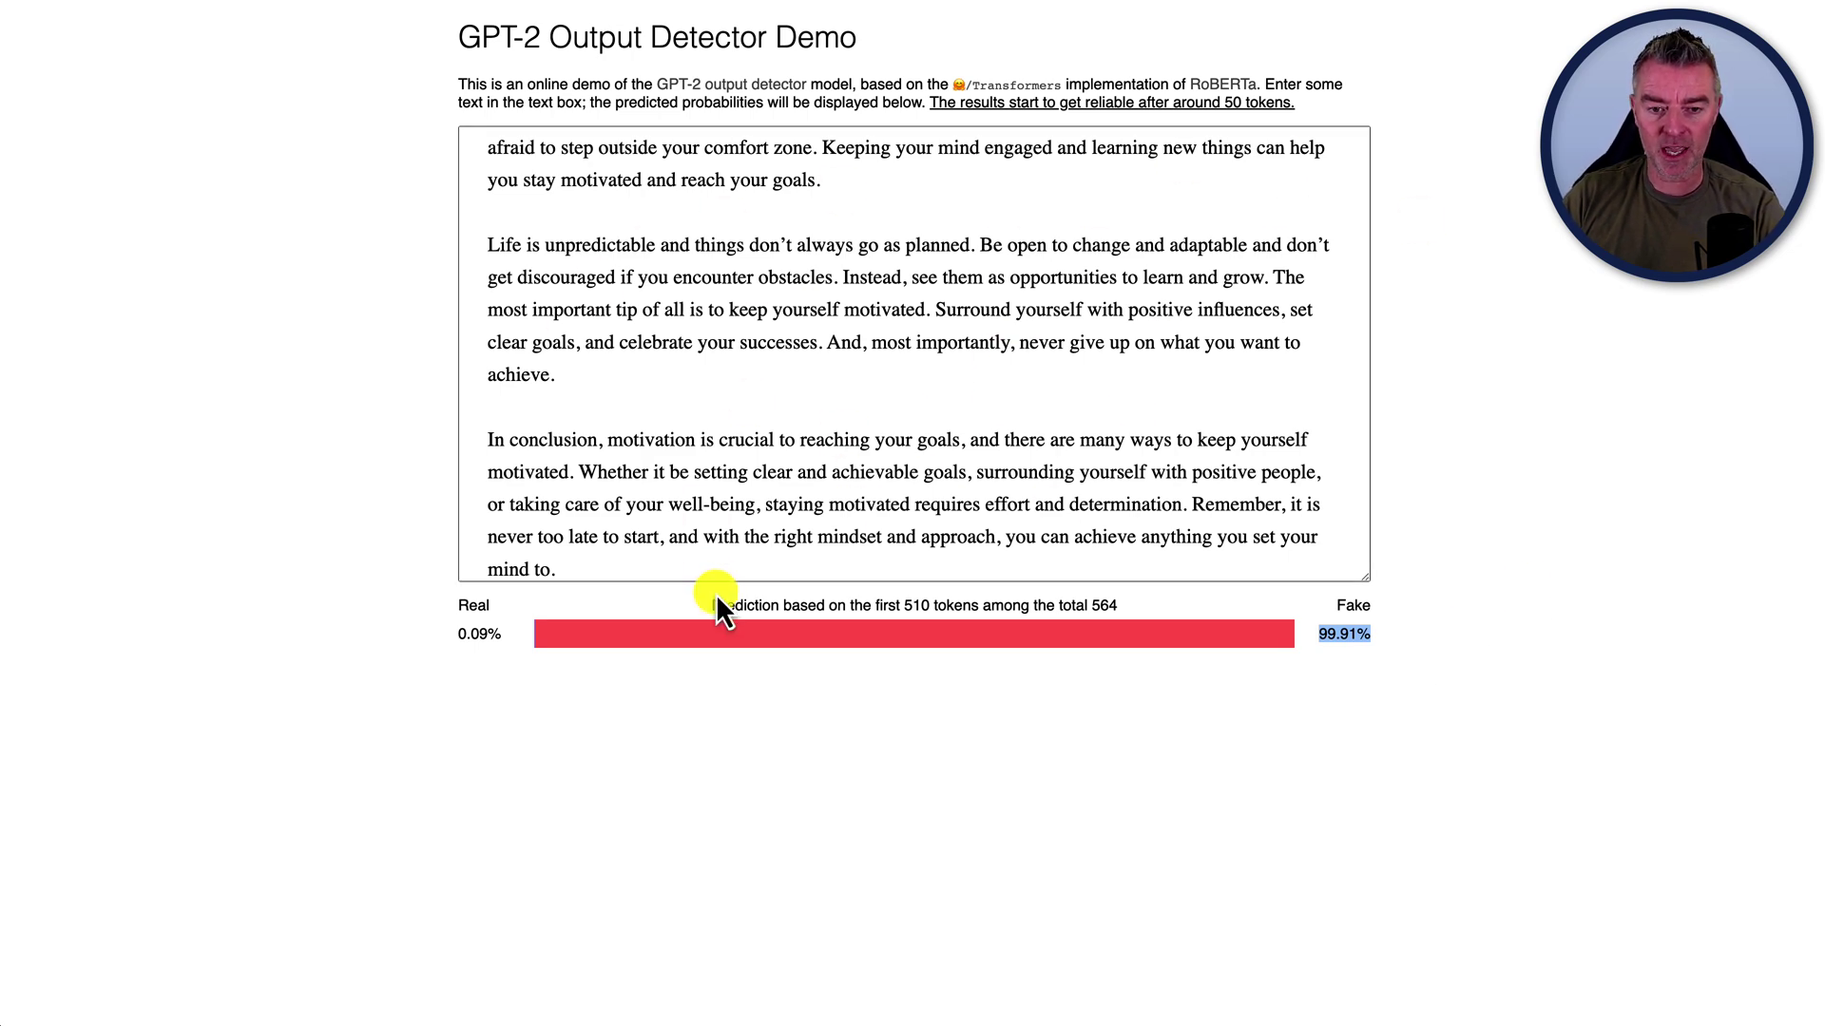
{"action": "scroll", "coordinate": [1093, 302], "scroll_direction": "up", "scroll_amount": 15}
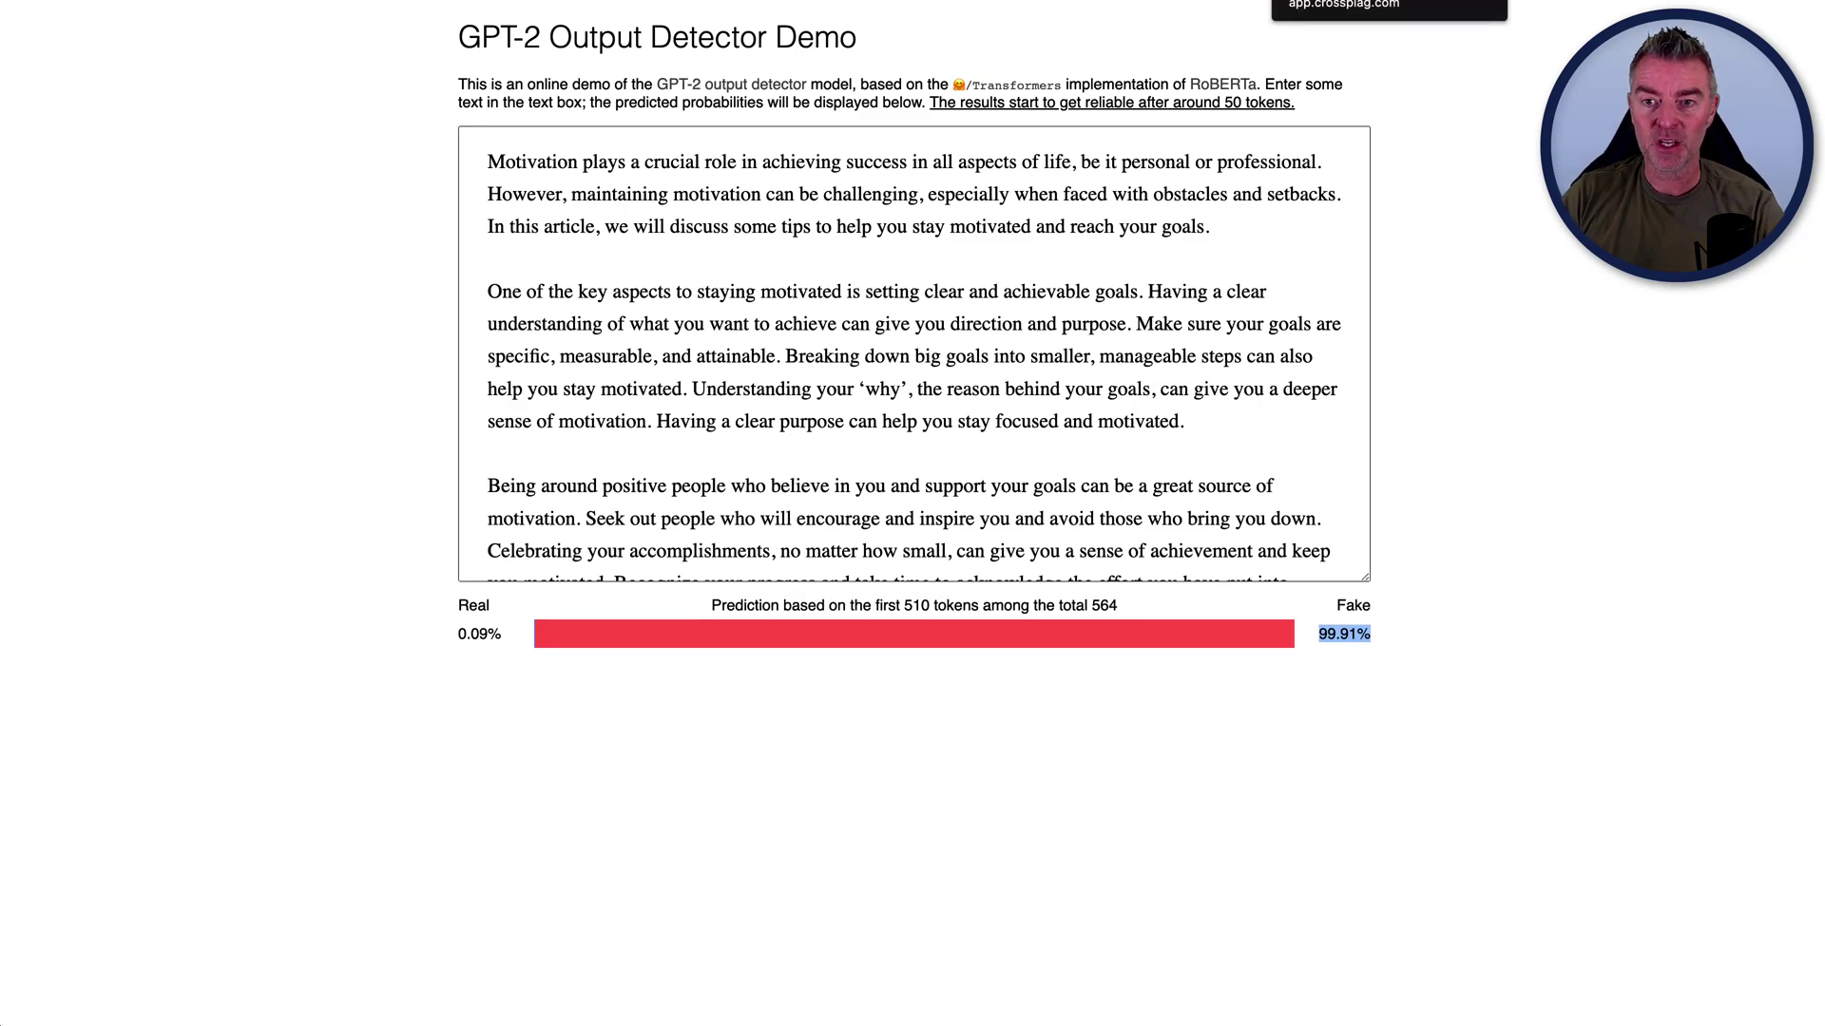
{"action": "left_click", "coordinate": [1388, 3]}
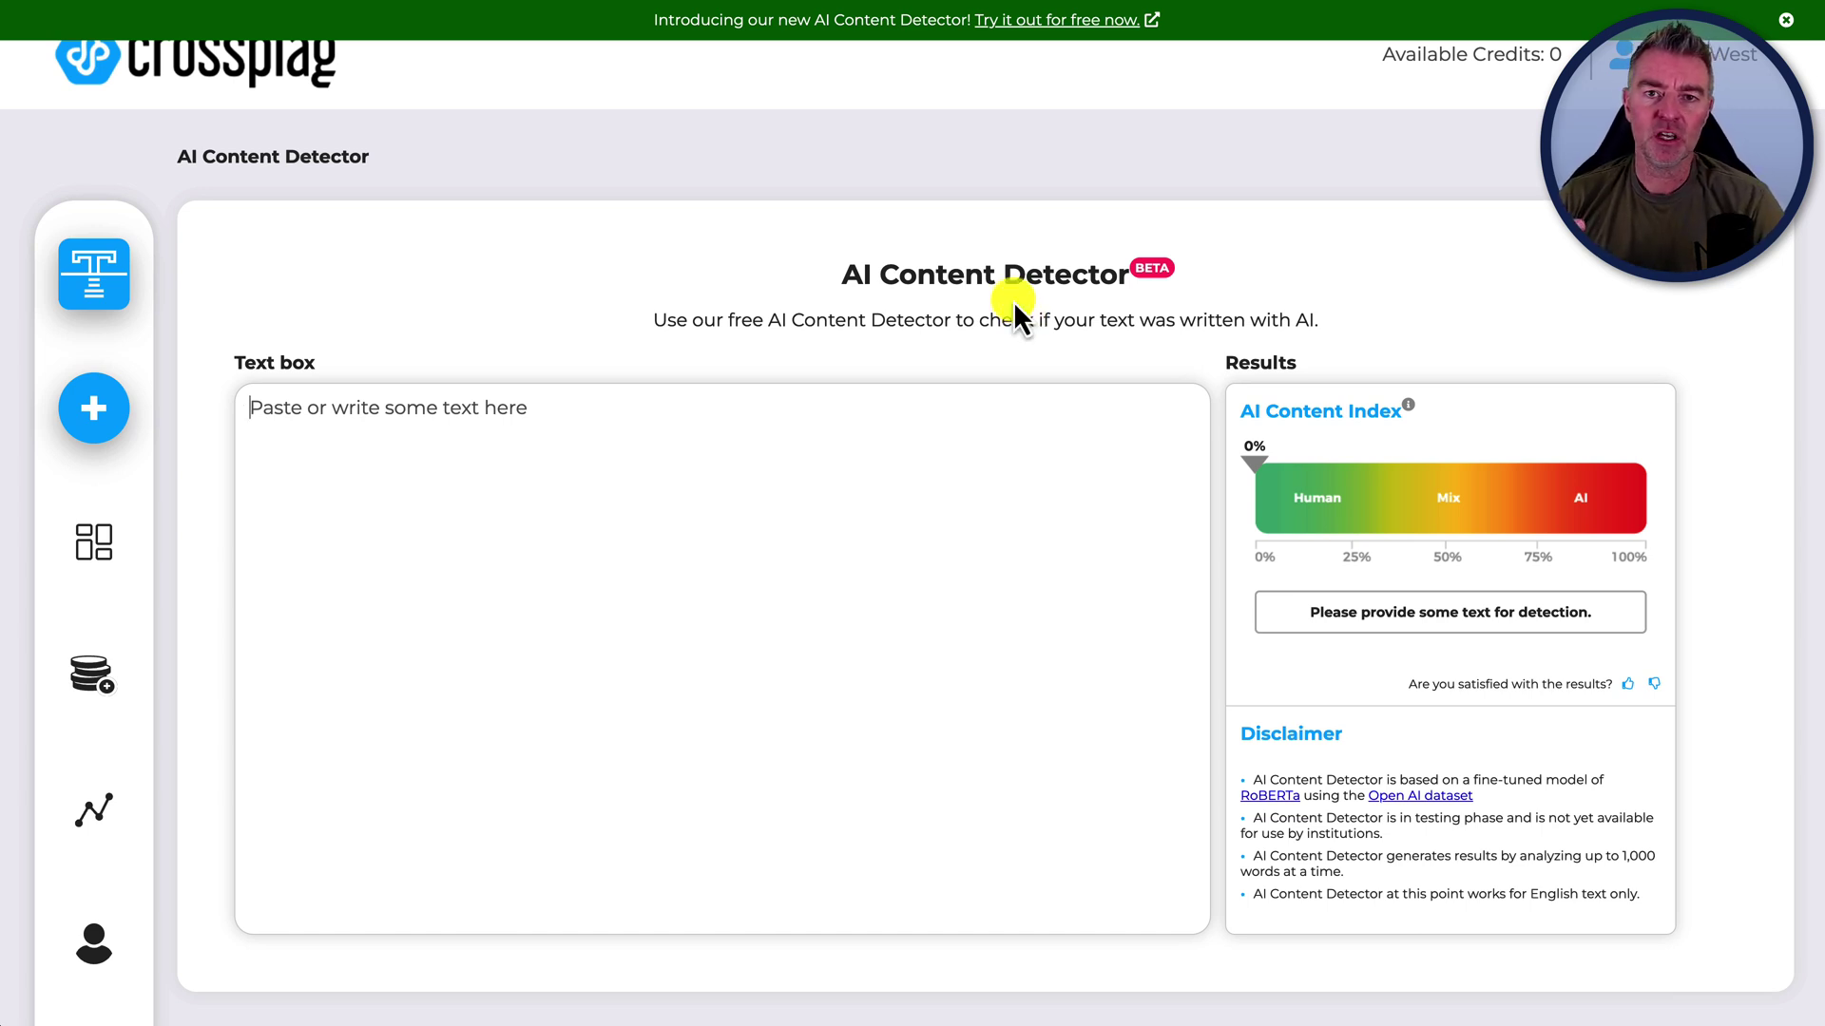
Paste the essay into Crossplag's text box, scoring 100% on the AI Content Index.
{"action": "left_click", "coordinate": [492, 435]}
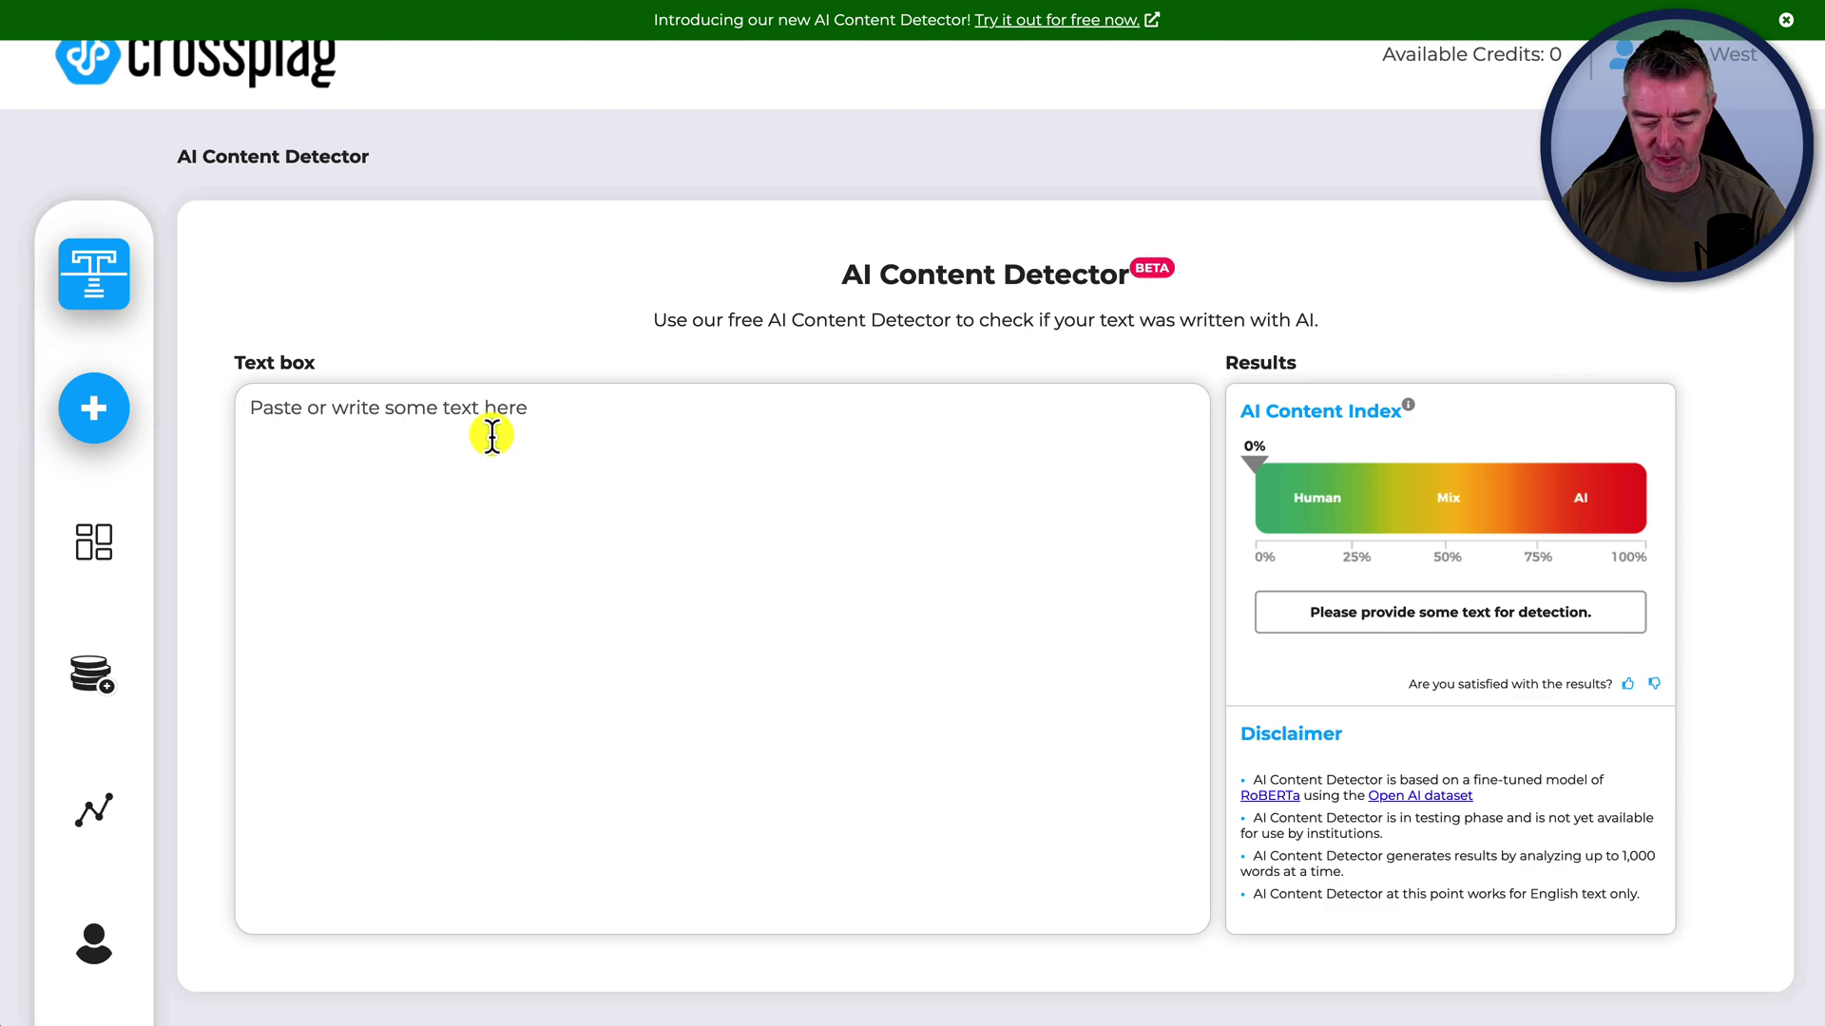
{"action": "key", "text": "ctrl+v"}
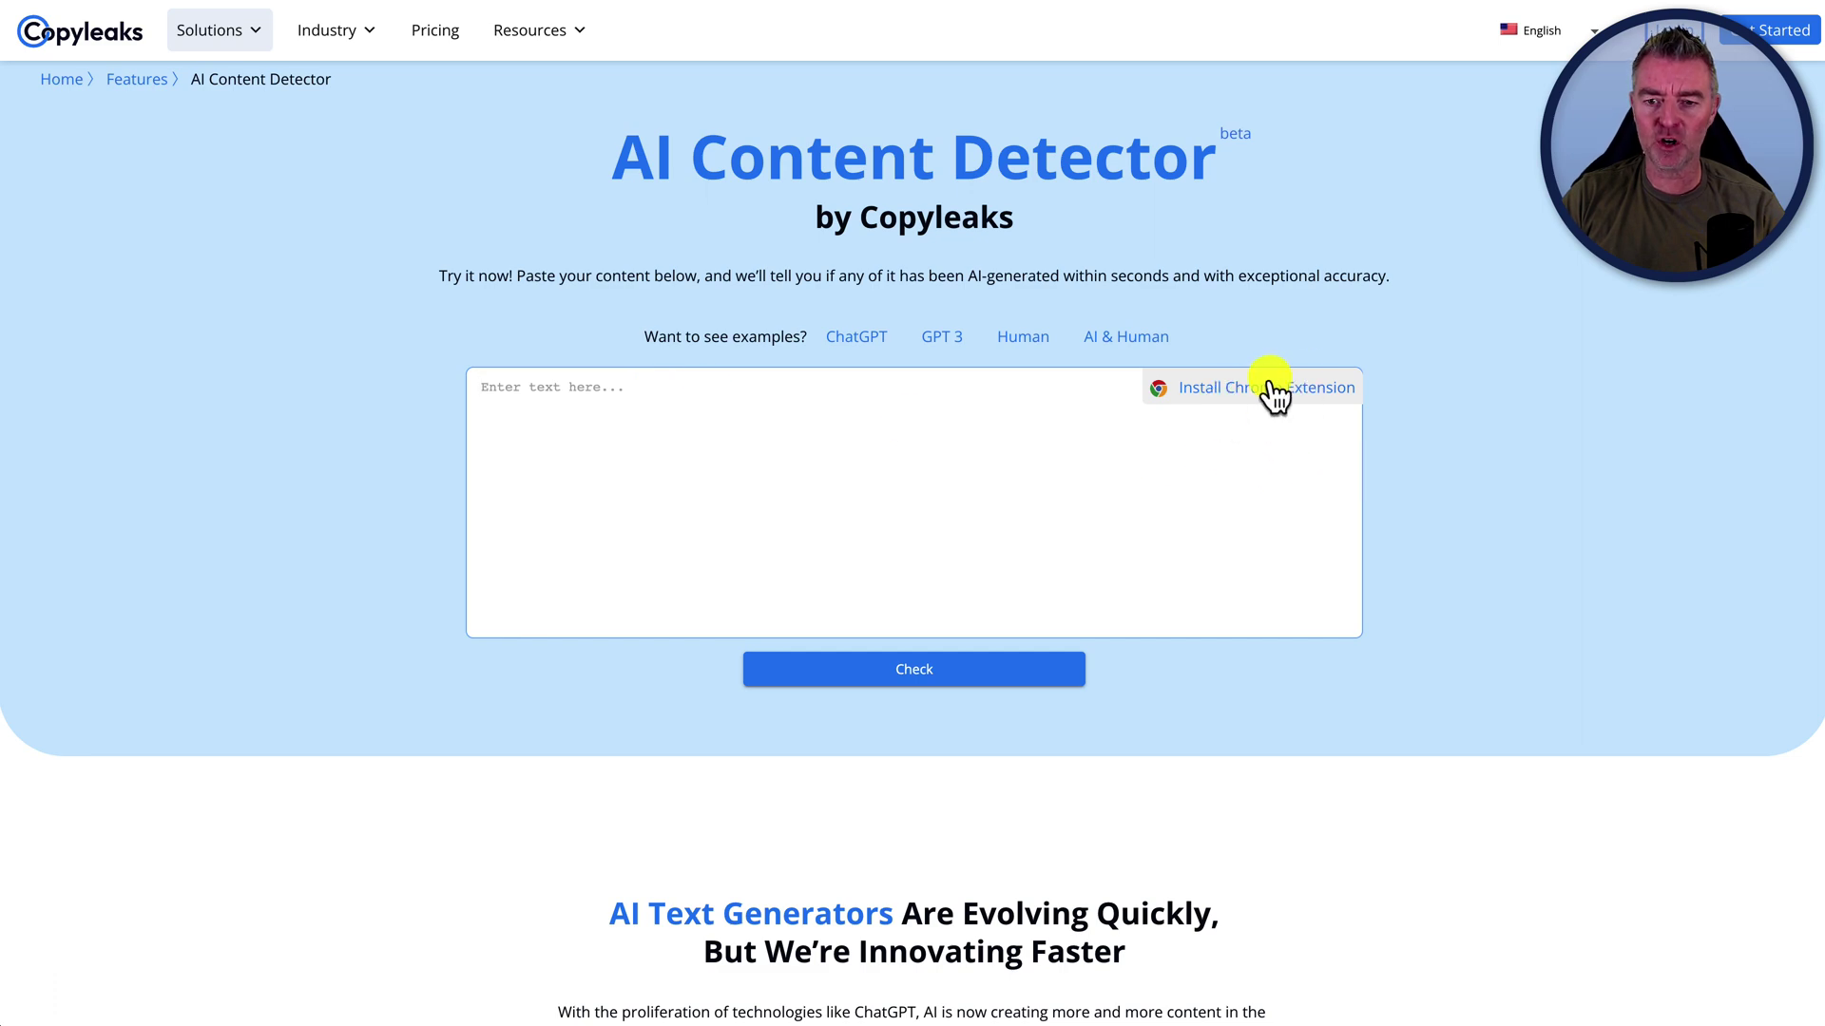
Paste the ChatGPT motivation essay into Copyleaks and check it: AI Content Detected, 79.5% AI probability.
{"action": "left_click", "coordinate": [745, 443]}
{"action": "key", "text": "ctrl+v"}
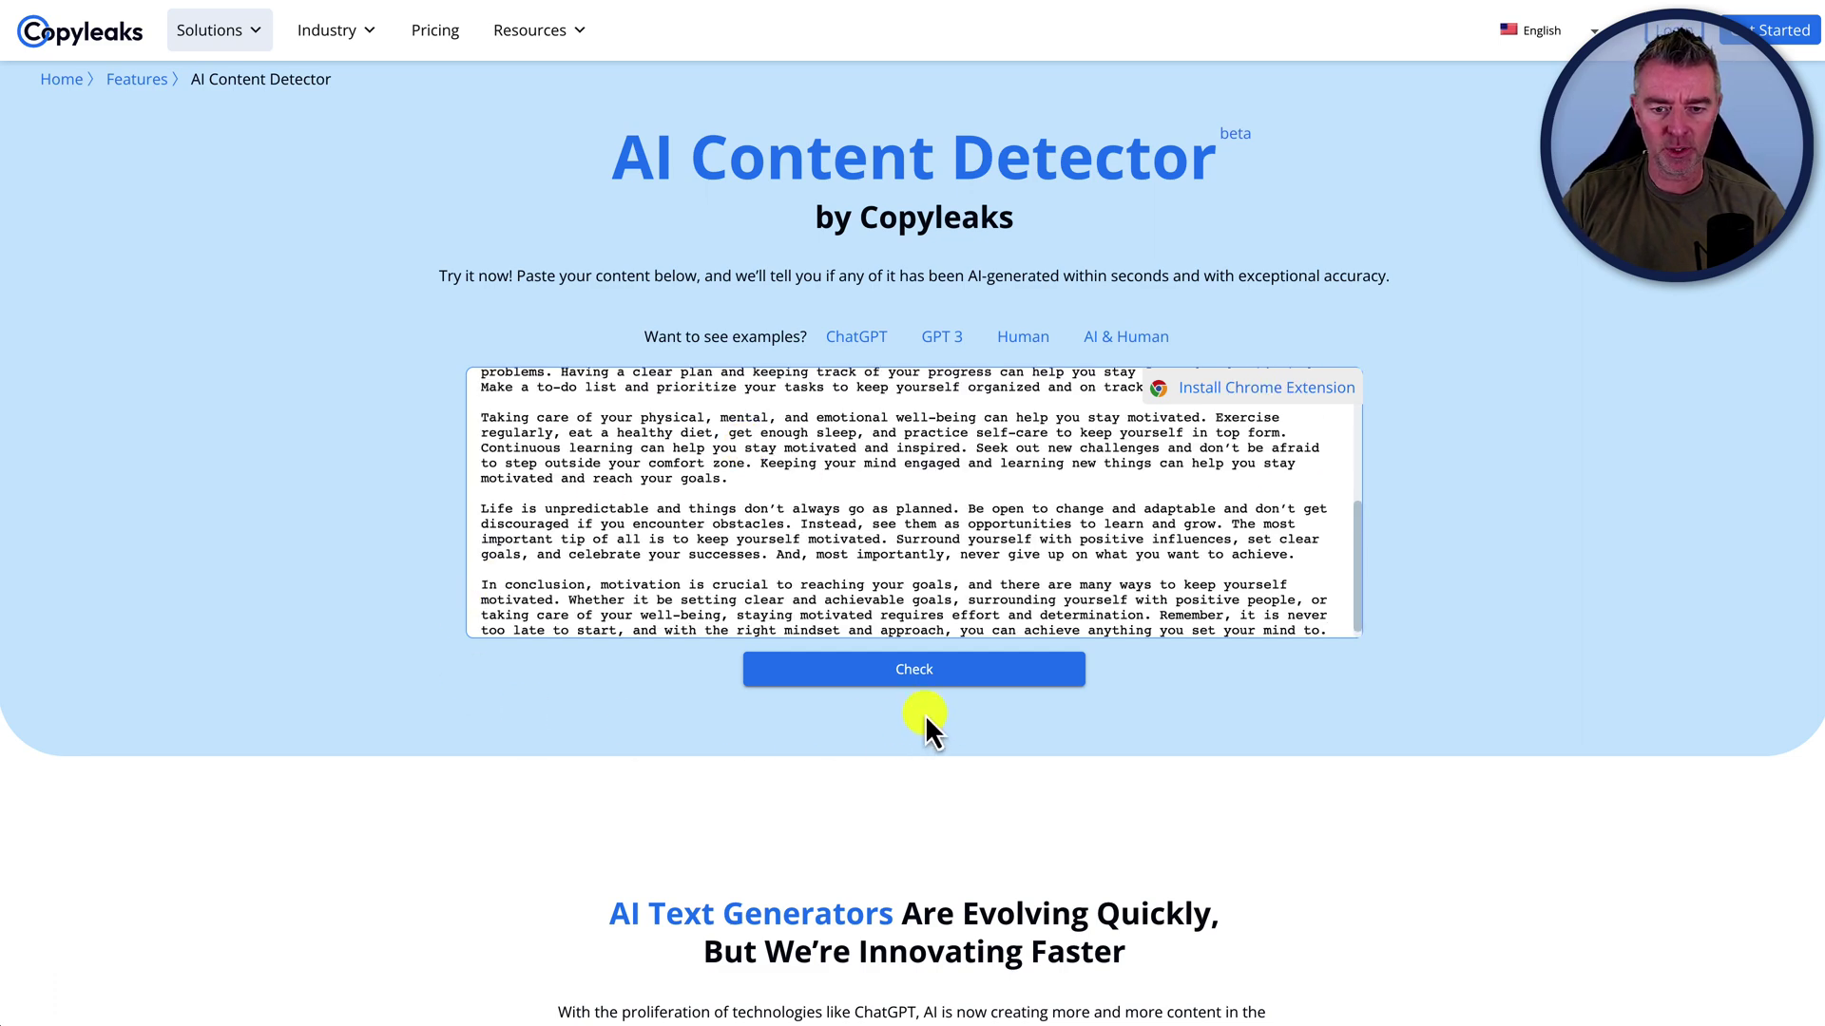
{"action": "left_click", "coordinate": [921, 669]}
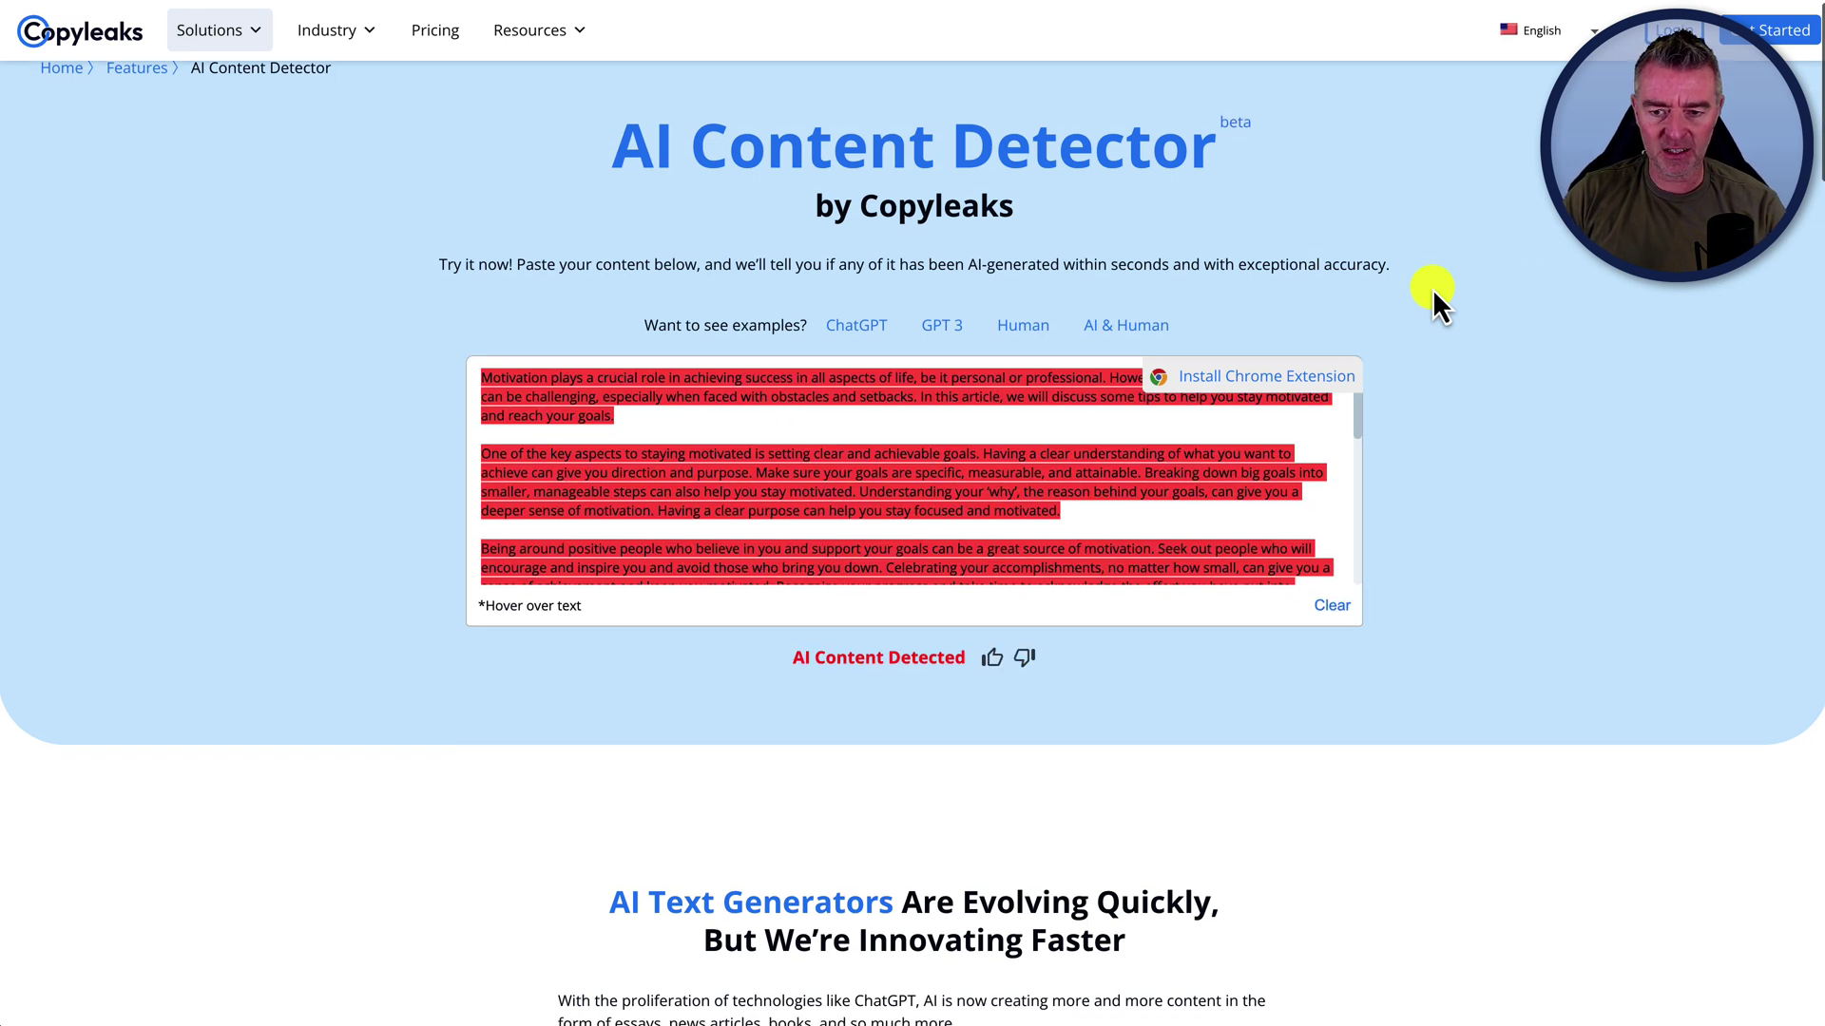
{"action": "mouse_move", "coordinate": [1040, 444]}
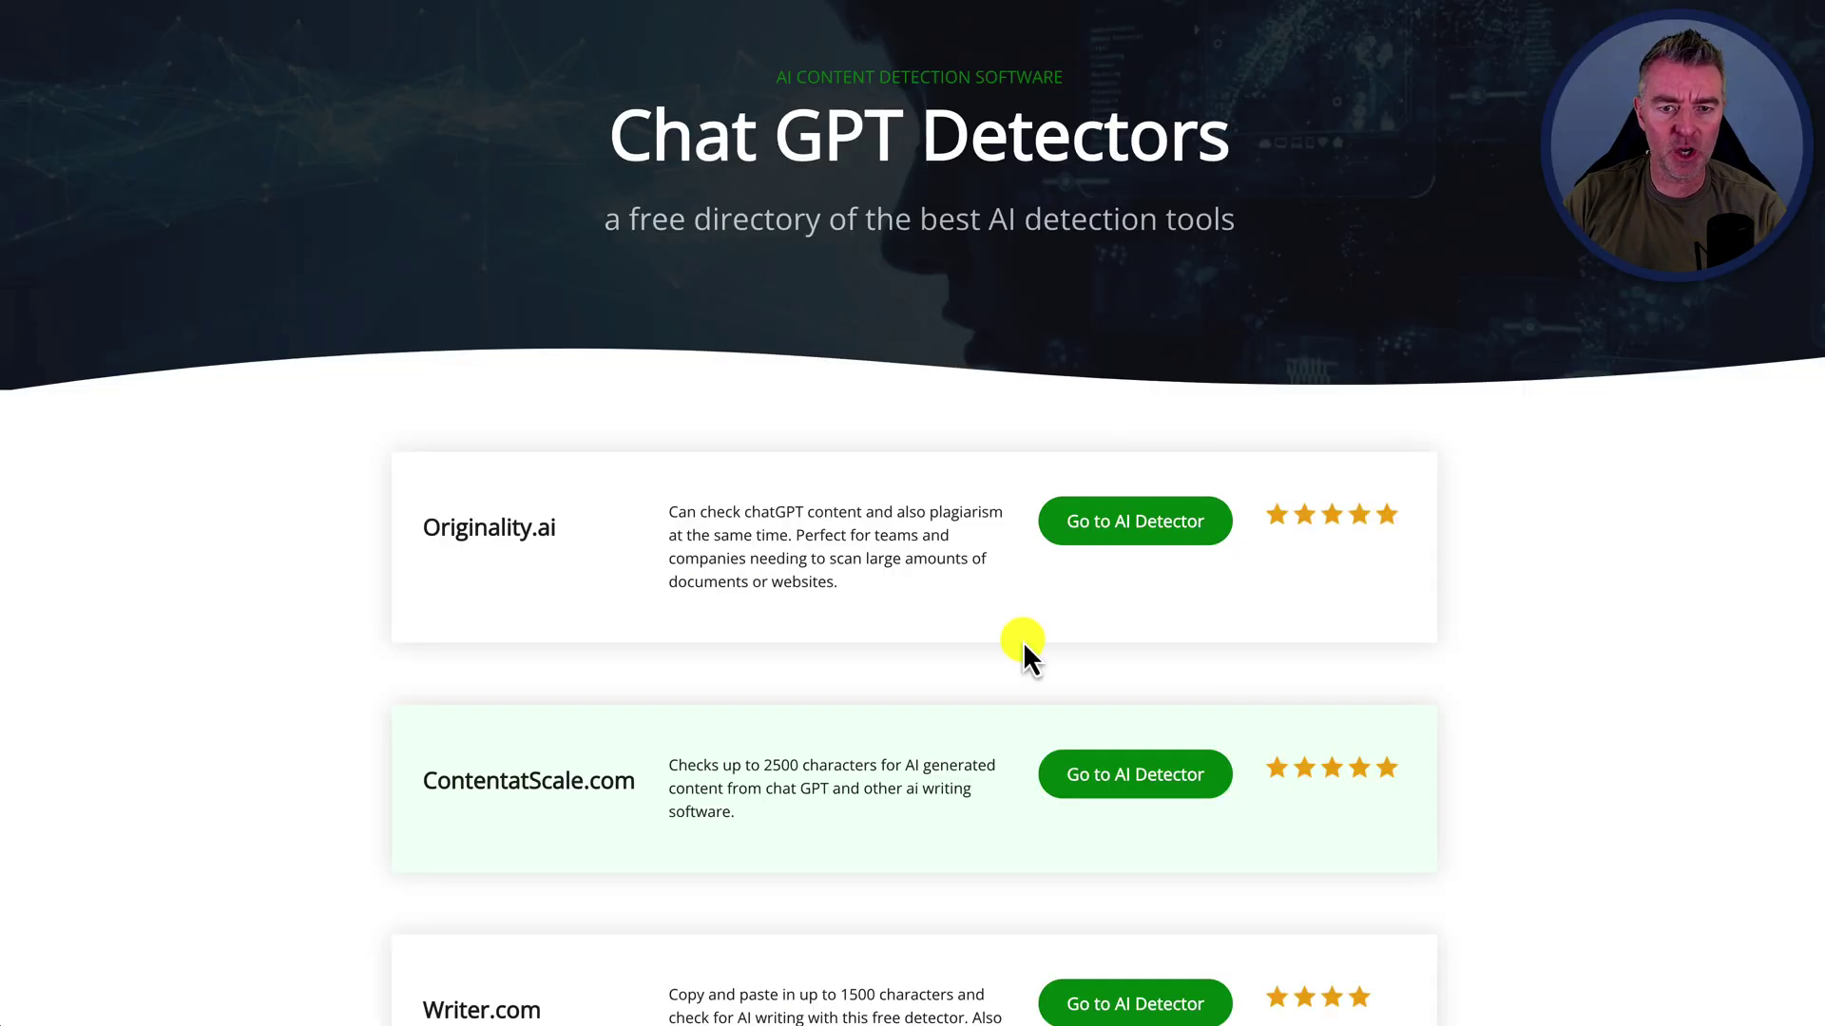
Scroll through the Chat GPT Detectors directory and dismiss the browser Extensions panel.
{"action": "scroll", "coordinate": [1018, 643], "scroll_direction": "down", "scroll_amount": 10}
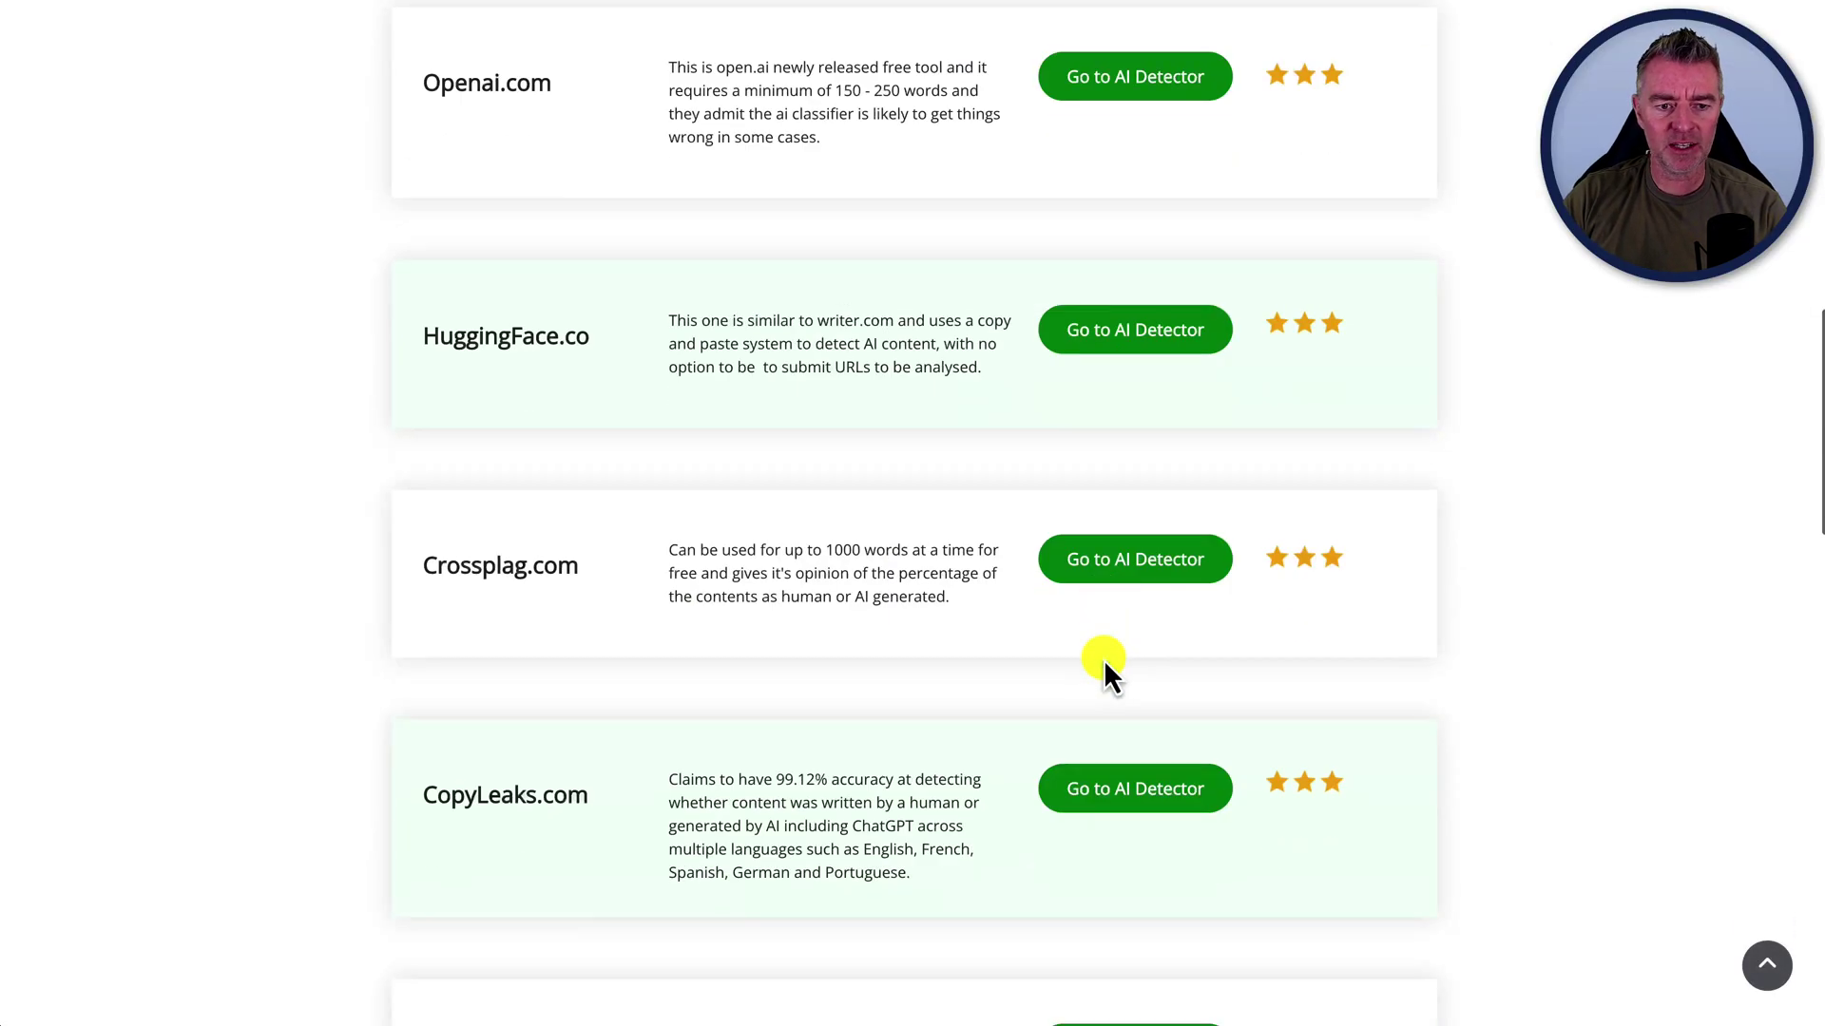
{"action": "scroll", "coordinate": [1103, 665], "scroll_direction": "down", "scroll_amount": 6}
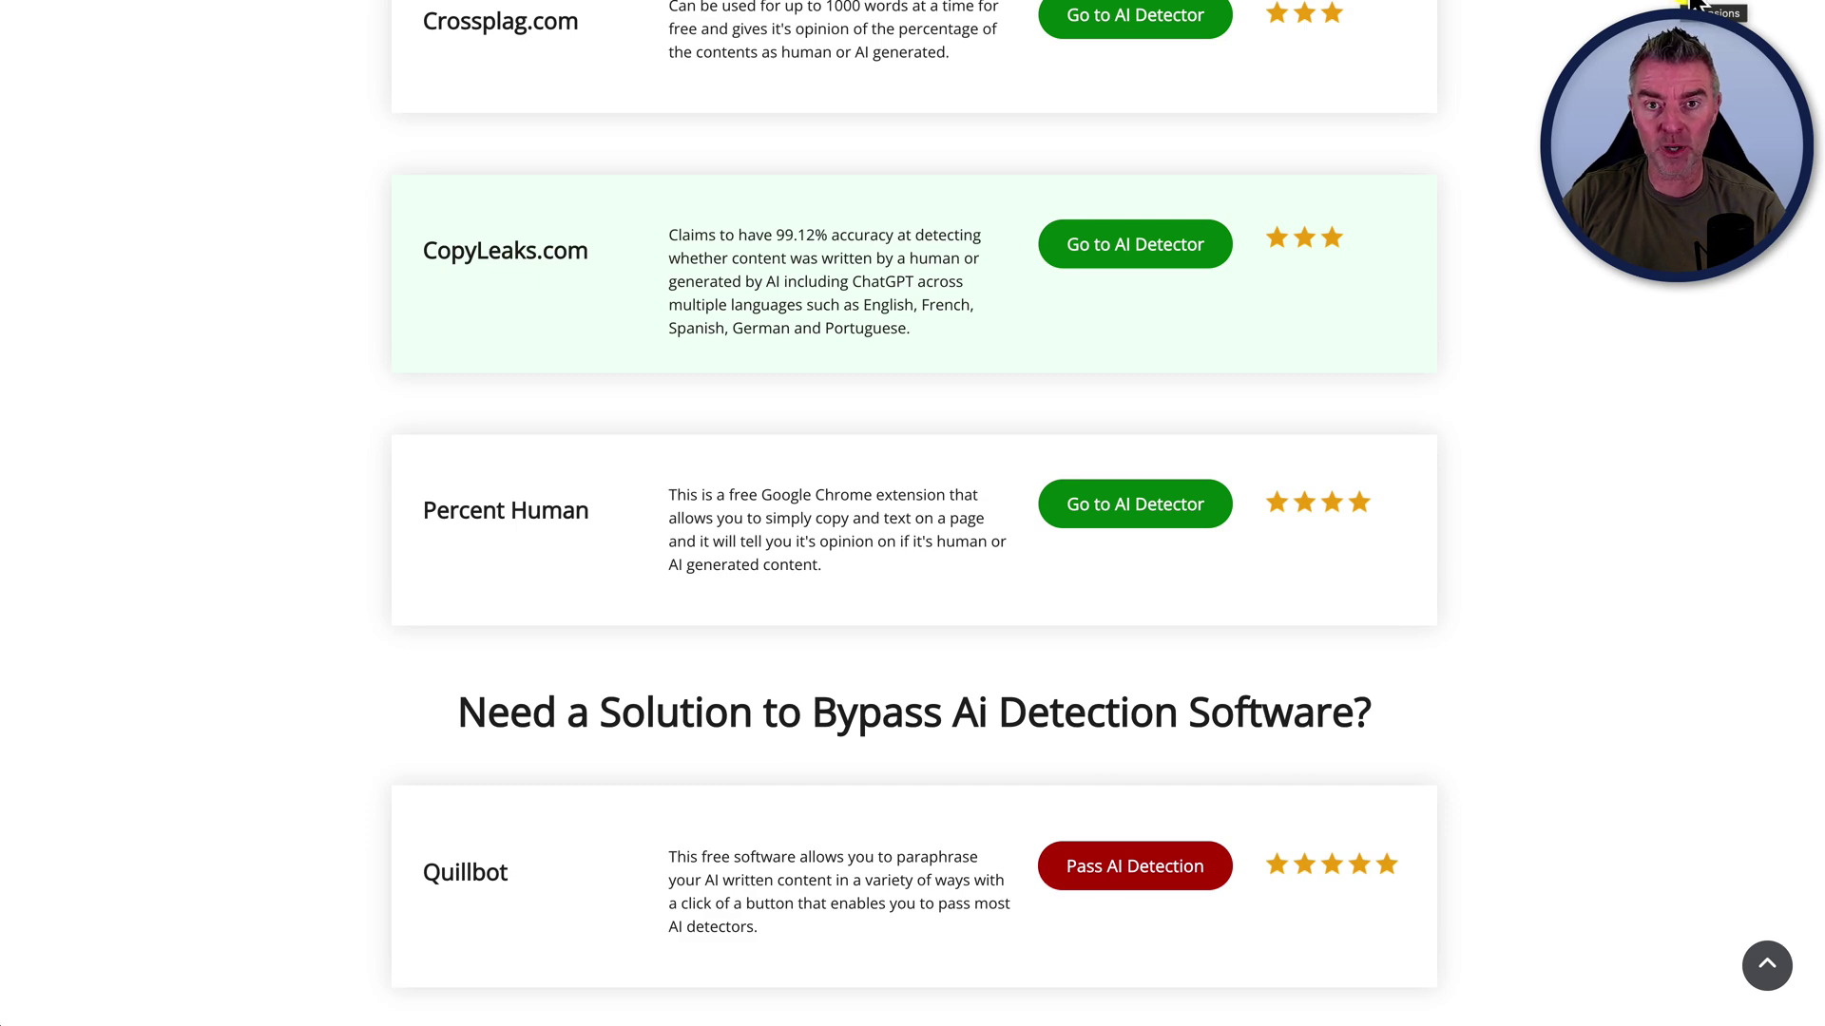
{"action": "scroll", "coordinate": [828, 407], "scroll_direction": "up", "scroll_amount": 20}
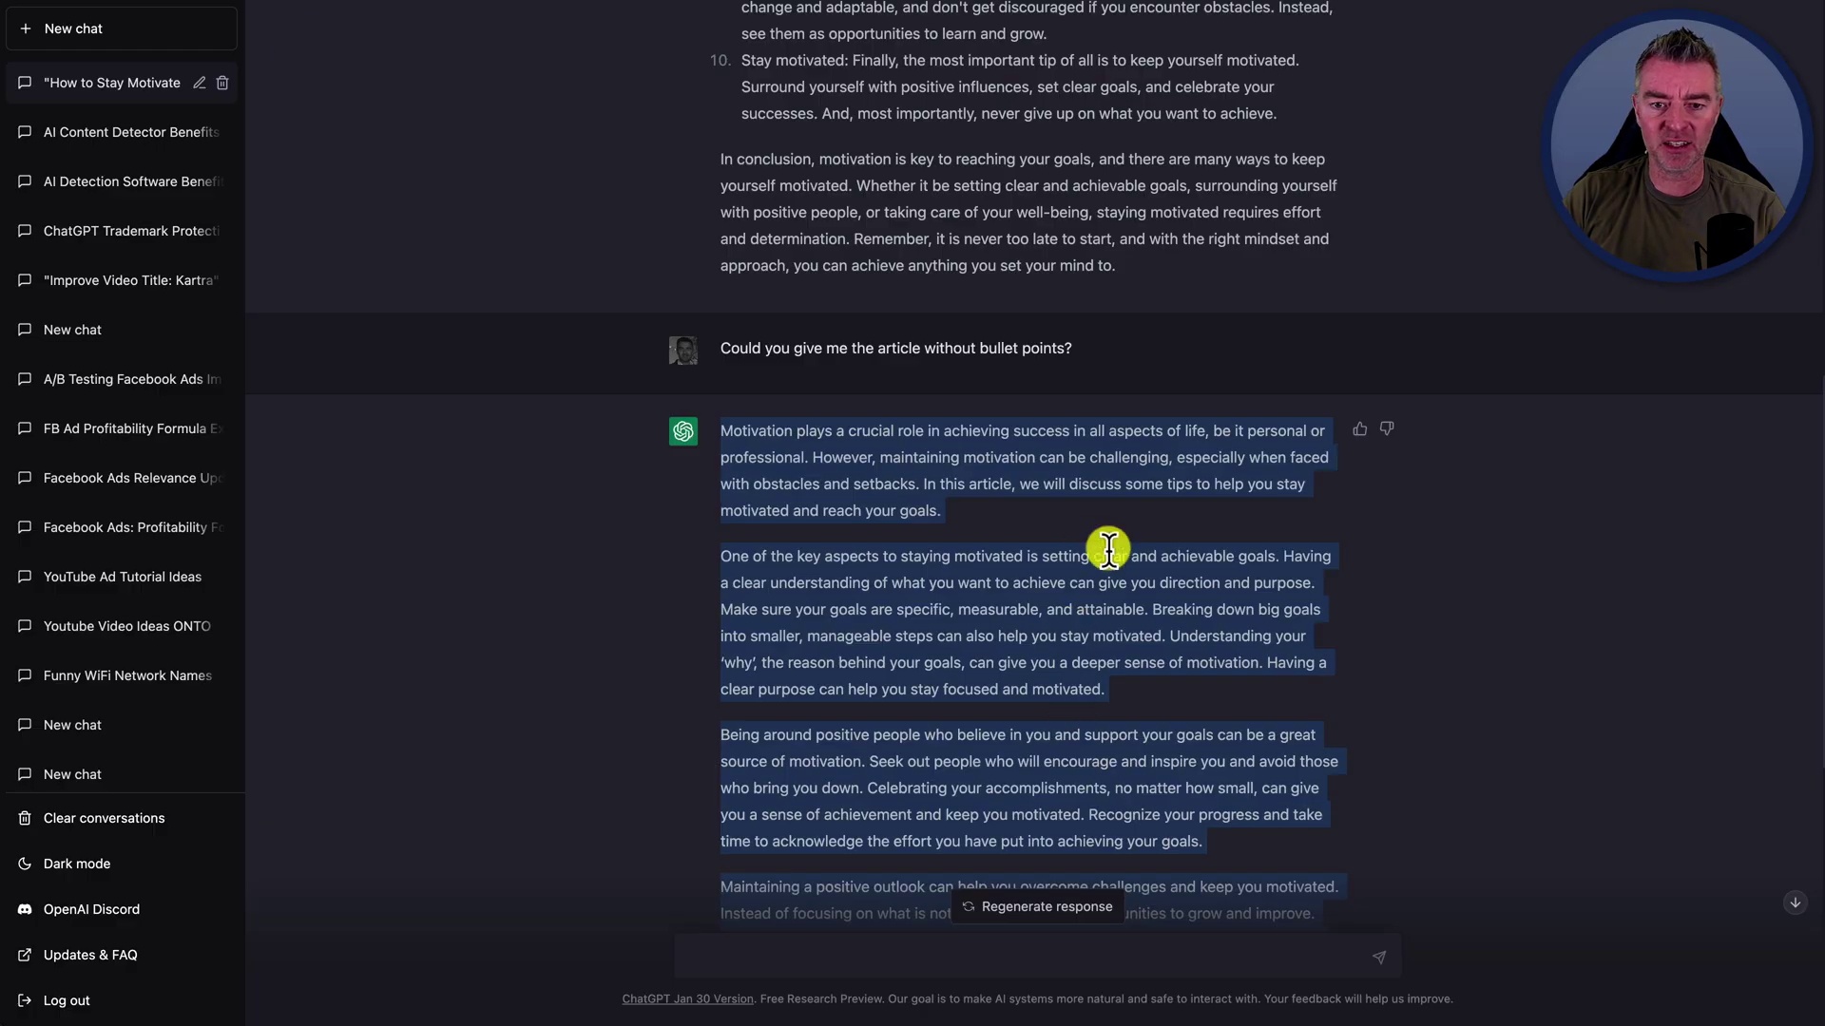
{"action": "scroll", "coordinate": [1108, 550], "scroll_direction": "down", "scroll_amount": 5}
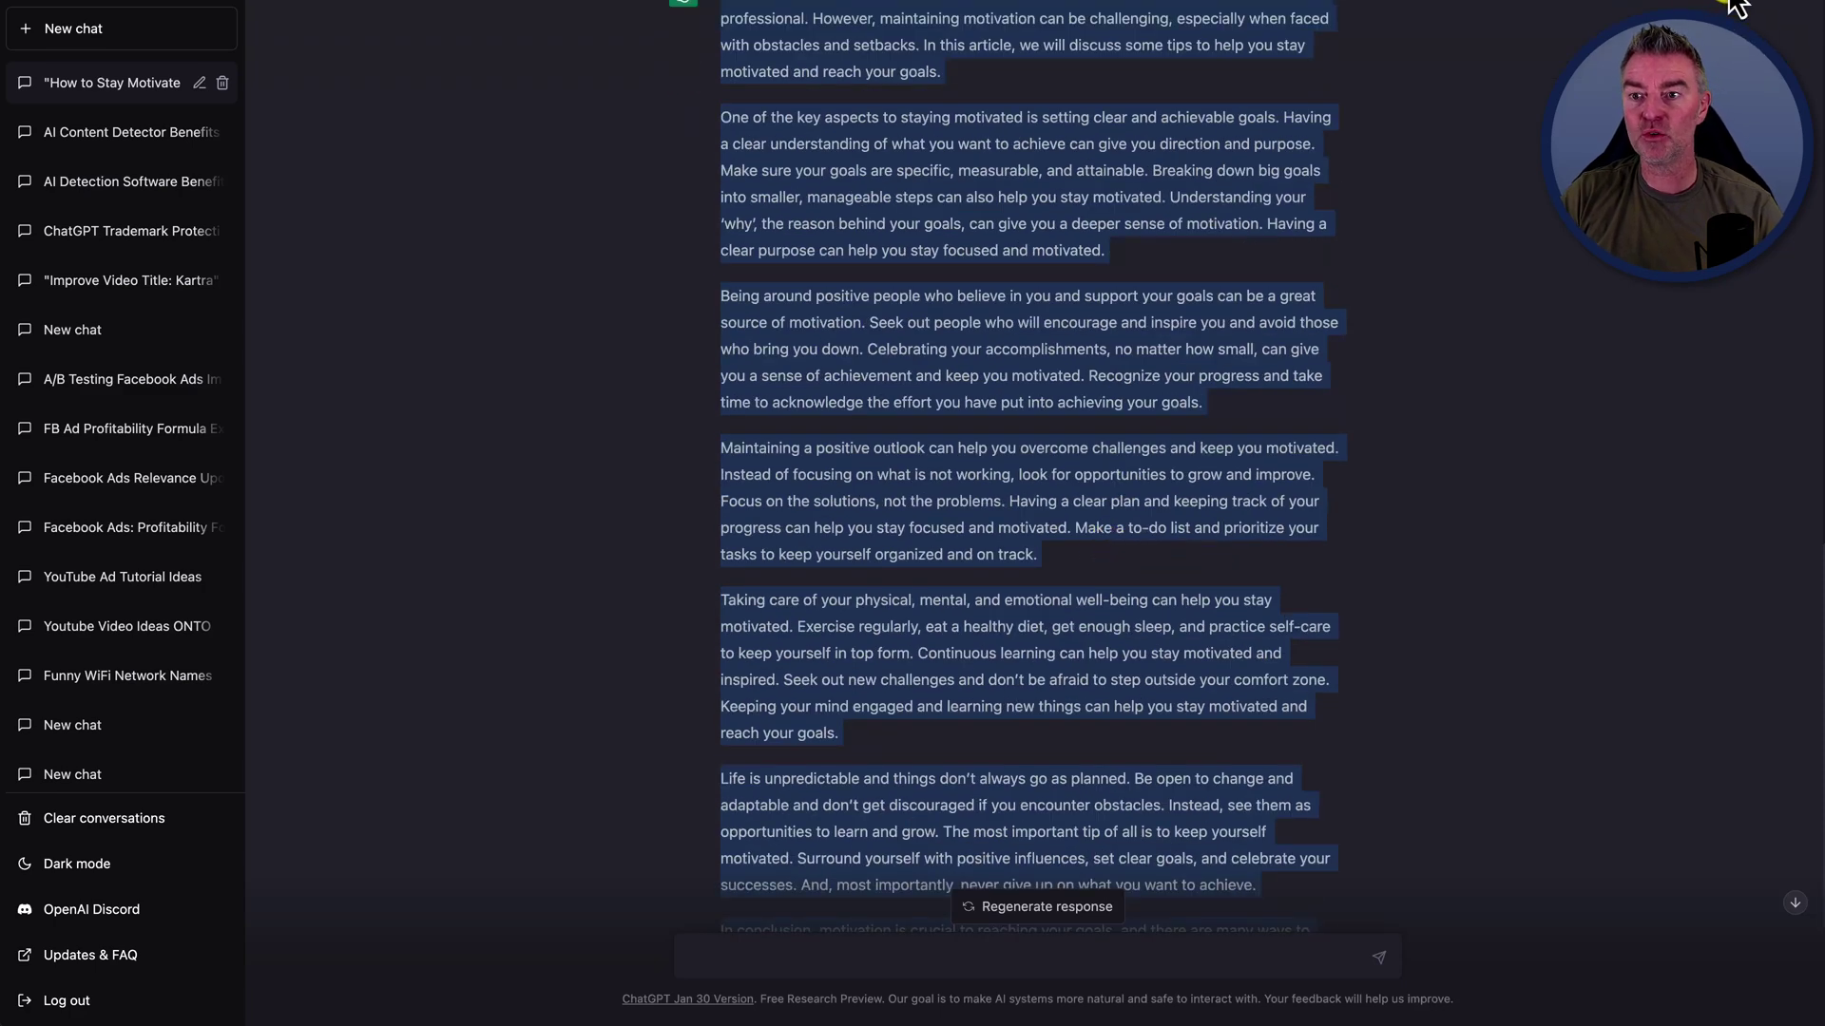
{"action": "left_click", "coordinate": [1705, 3]}
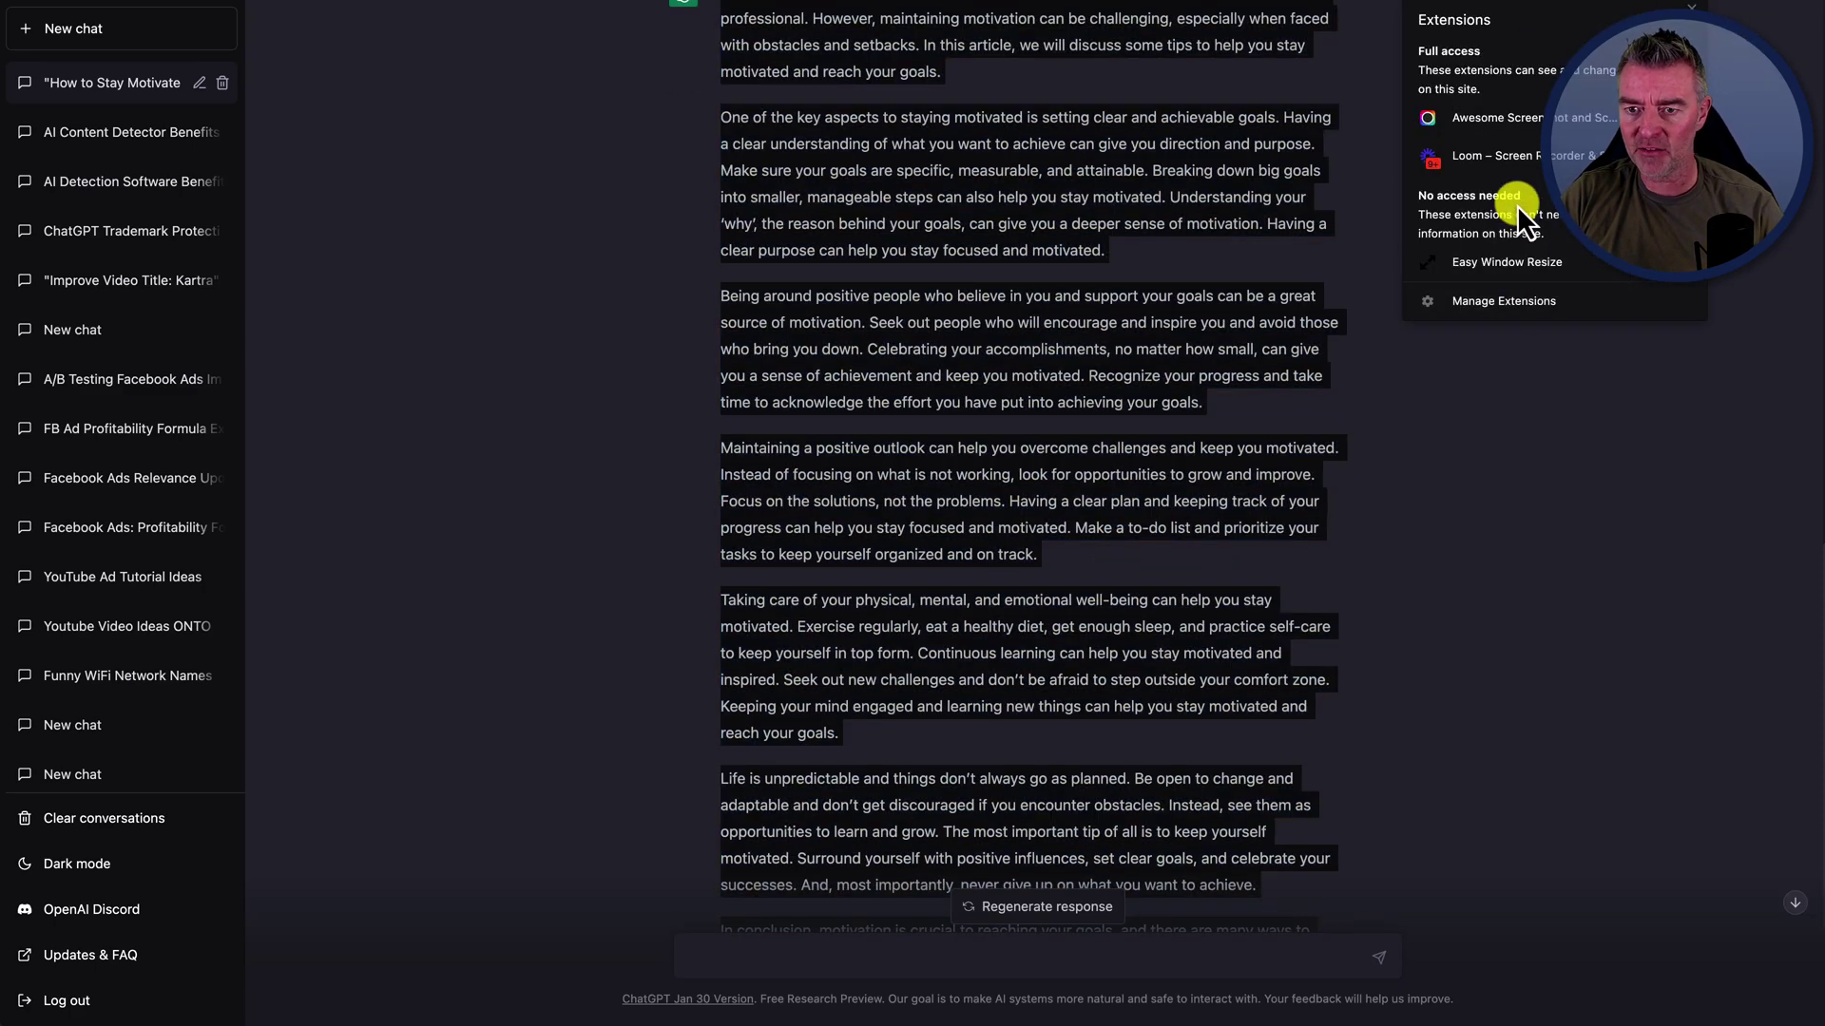
{"action": "left_click", "coordinate": [1591, 418]}
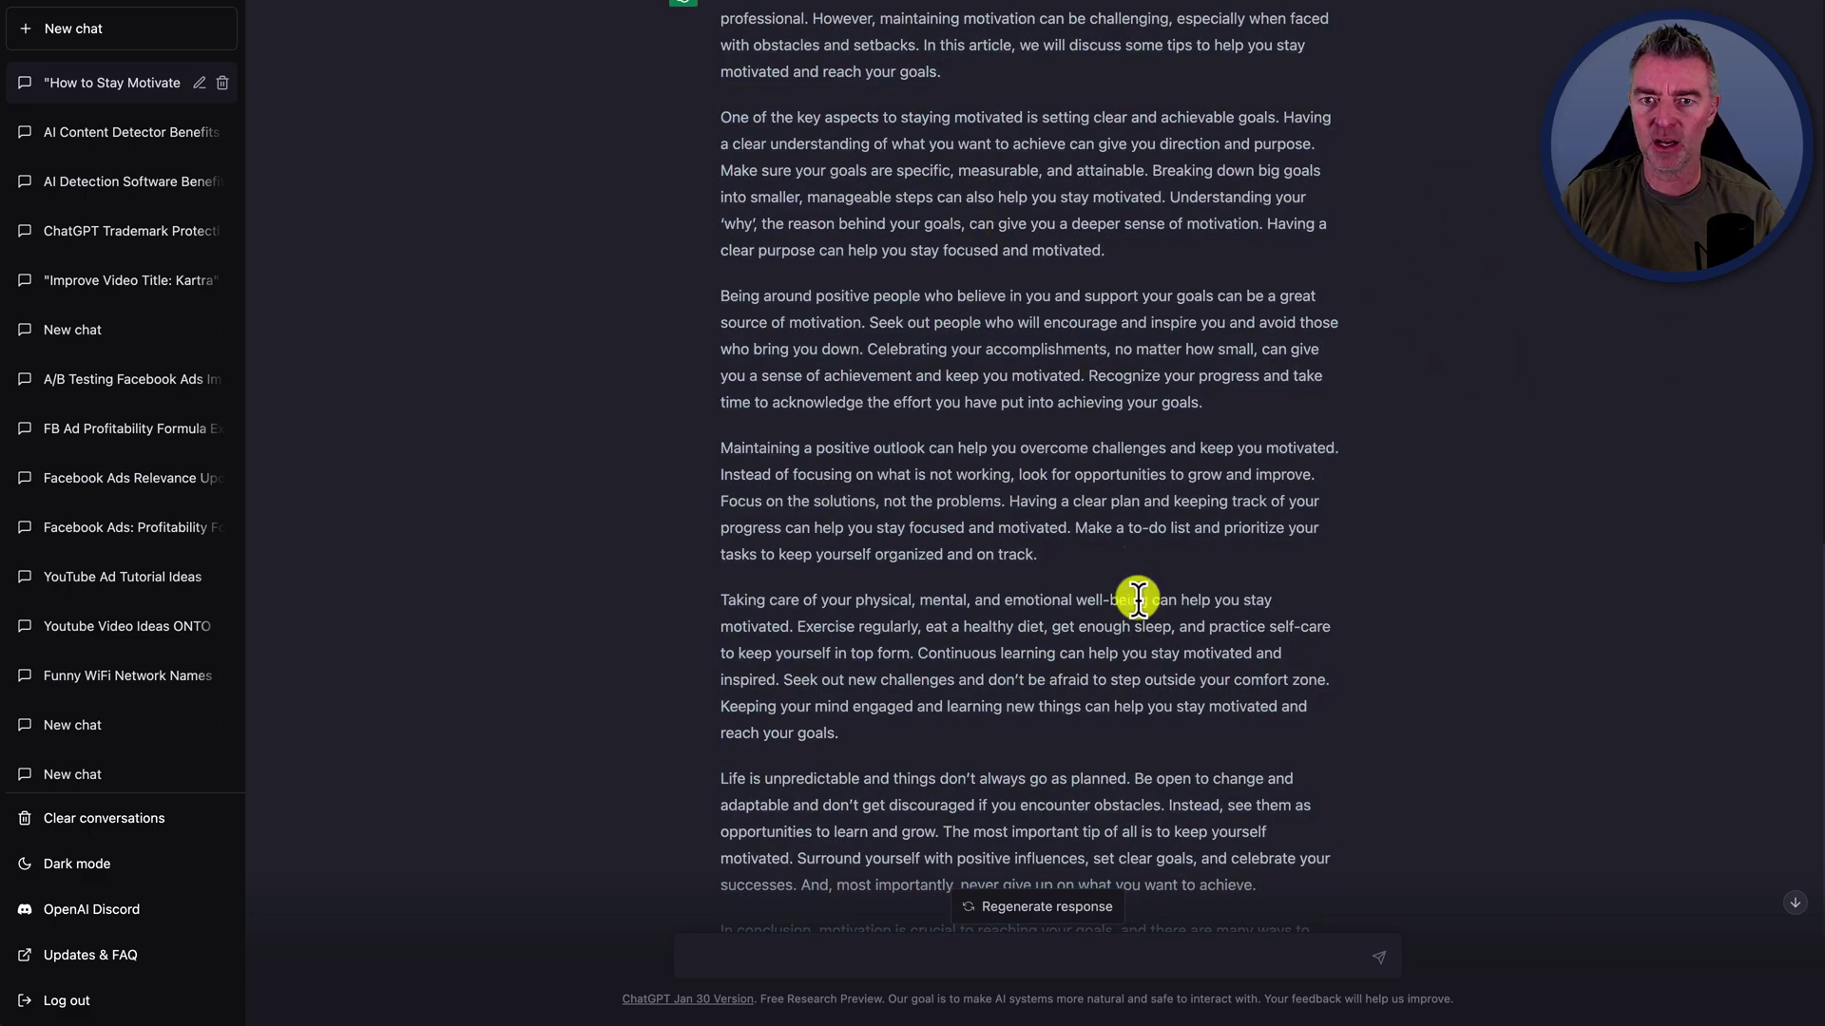
{"action": "scroll", "coordinate": [1137, 598], "scroll_direction": "down", "scroll_amount": 1}
{"action": "scroll", "coordinate": [1137, 599], "scroll_direction": "up", "scroll_amount": 4}
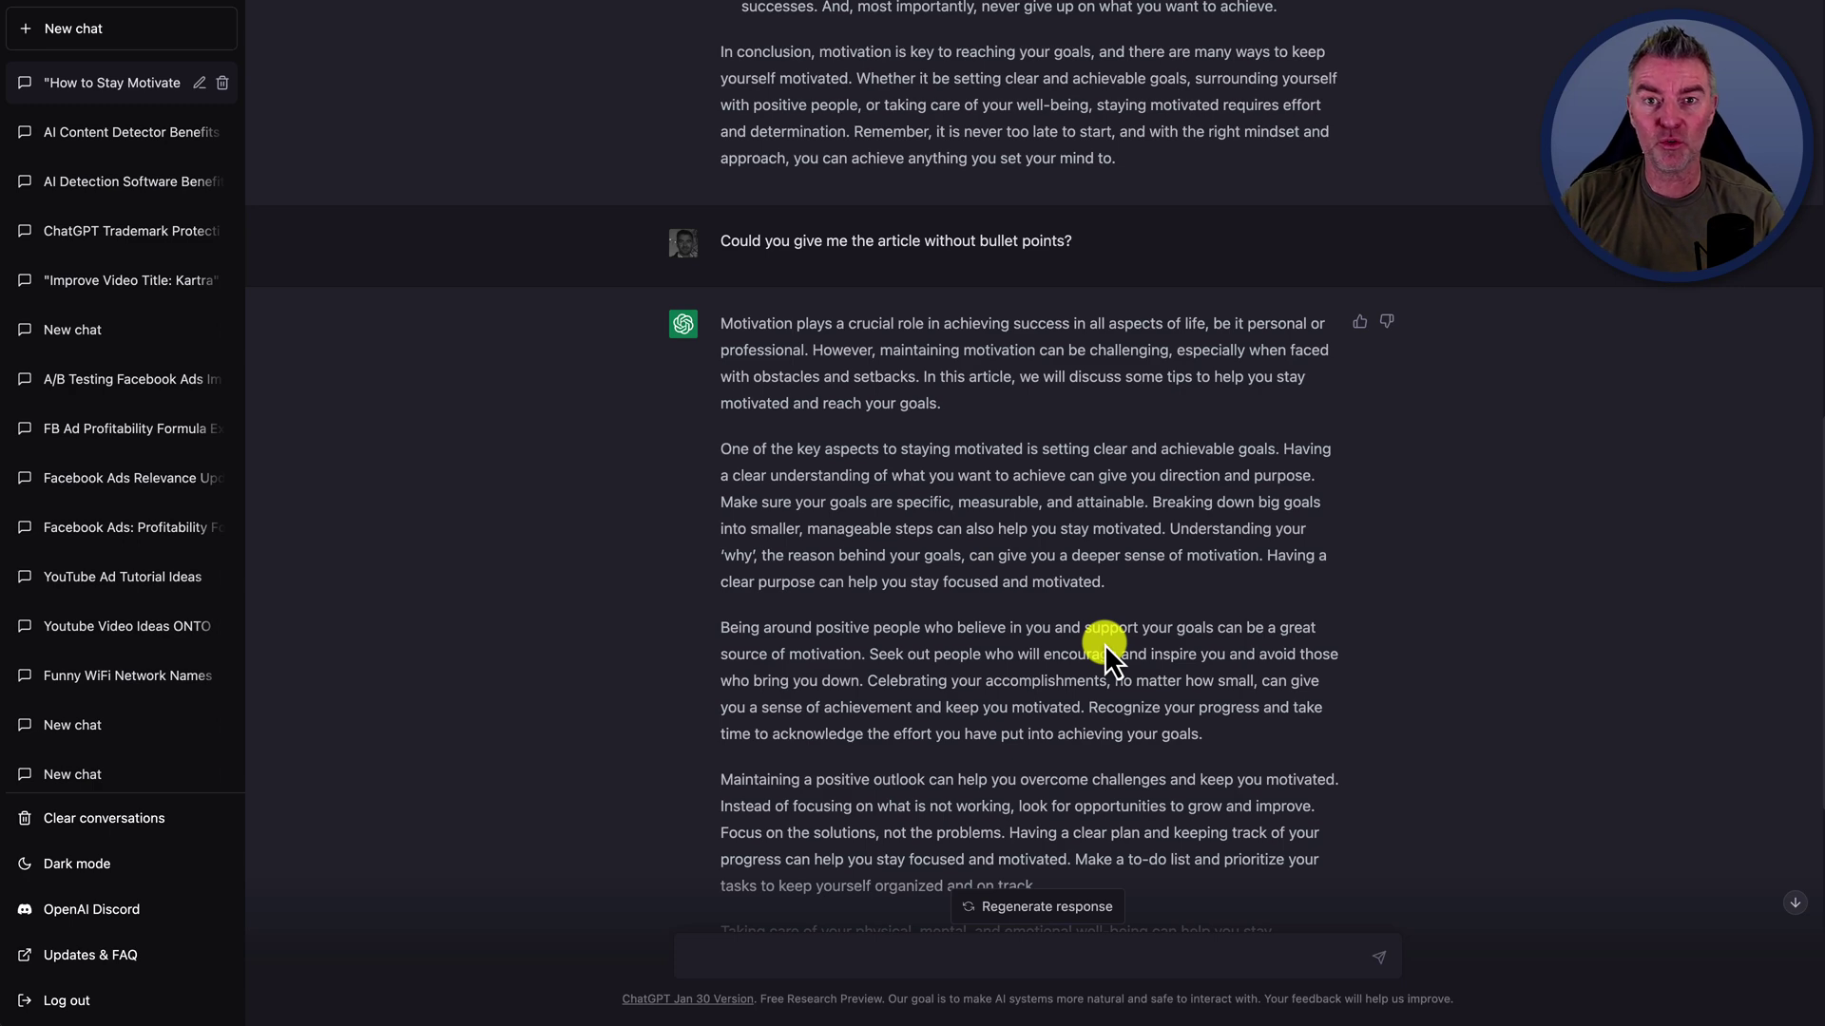
{"action": "scroll", "coordinate": [1104, 643], "scroll_direction": "down", "scroll_amount": 5}
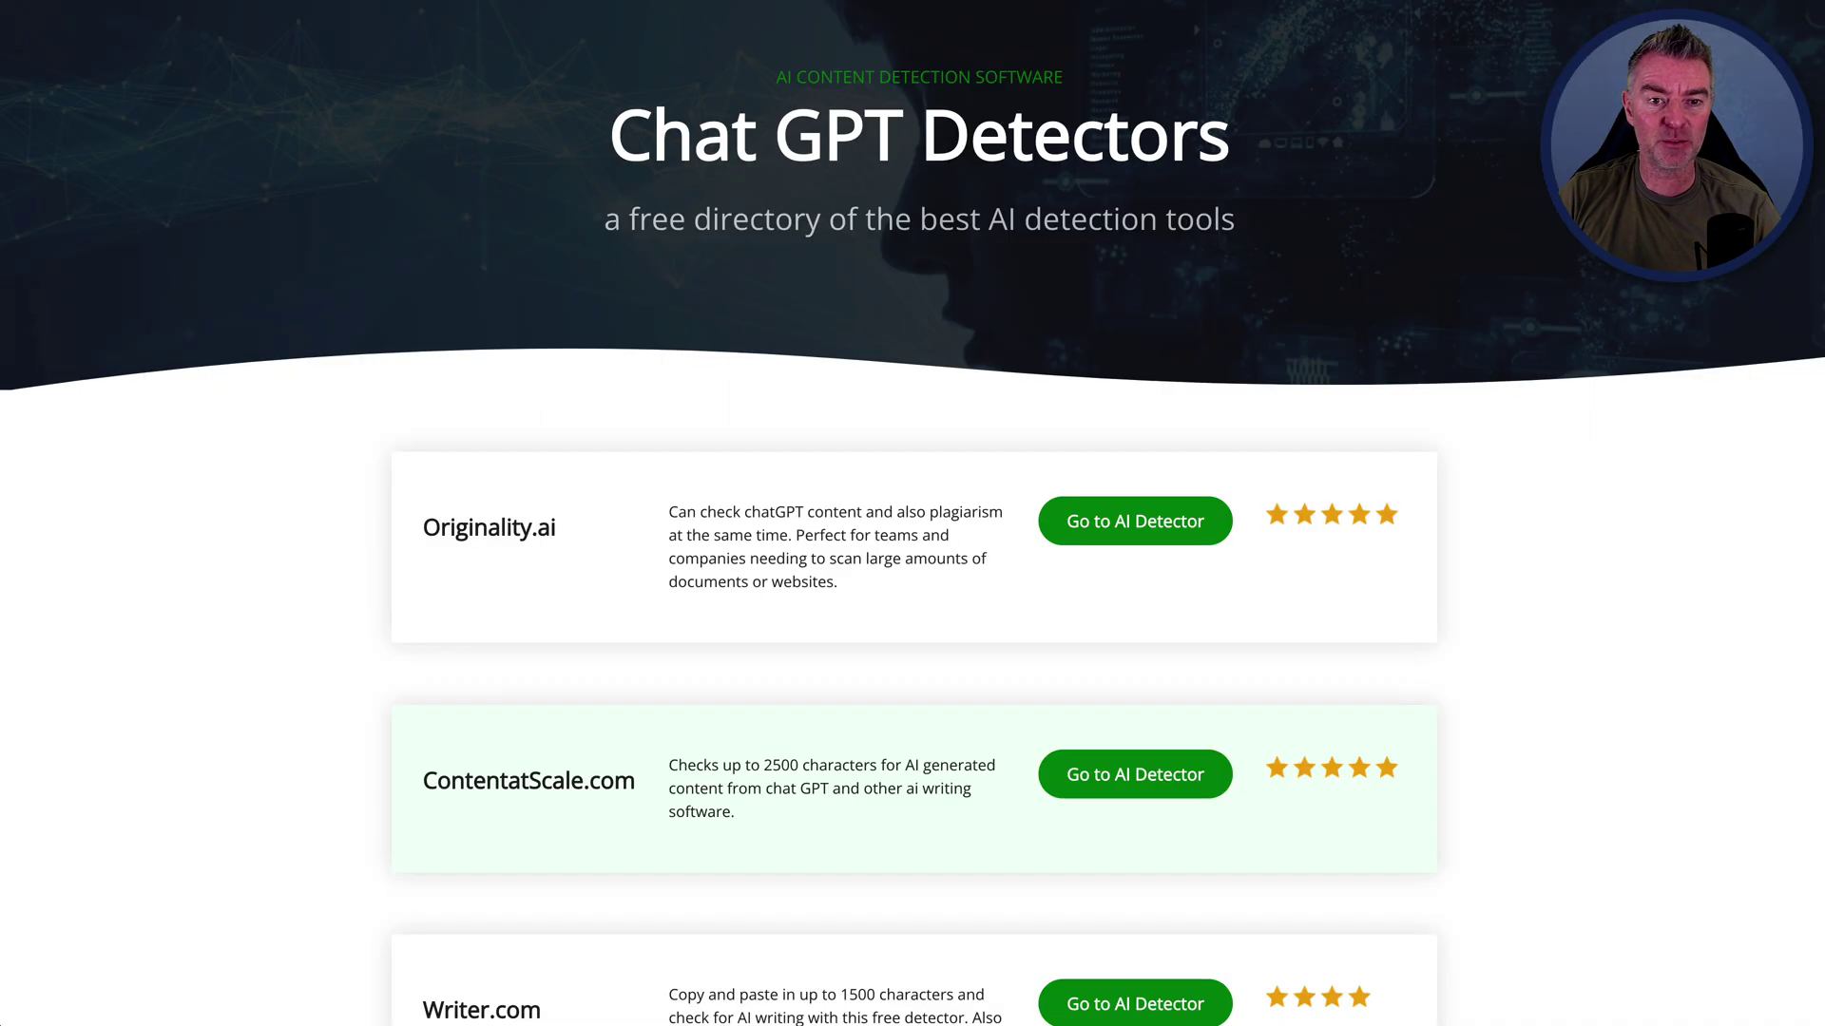
Under 'Need a Solution to Bypass Ai Detection Software?', follow Quillbot's Pass AI Detection link.
{"action": "scroll", "coordinate": [899, 380], "scroll_direction": "down", "scroll_amount": 20}
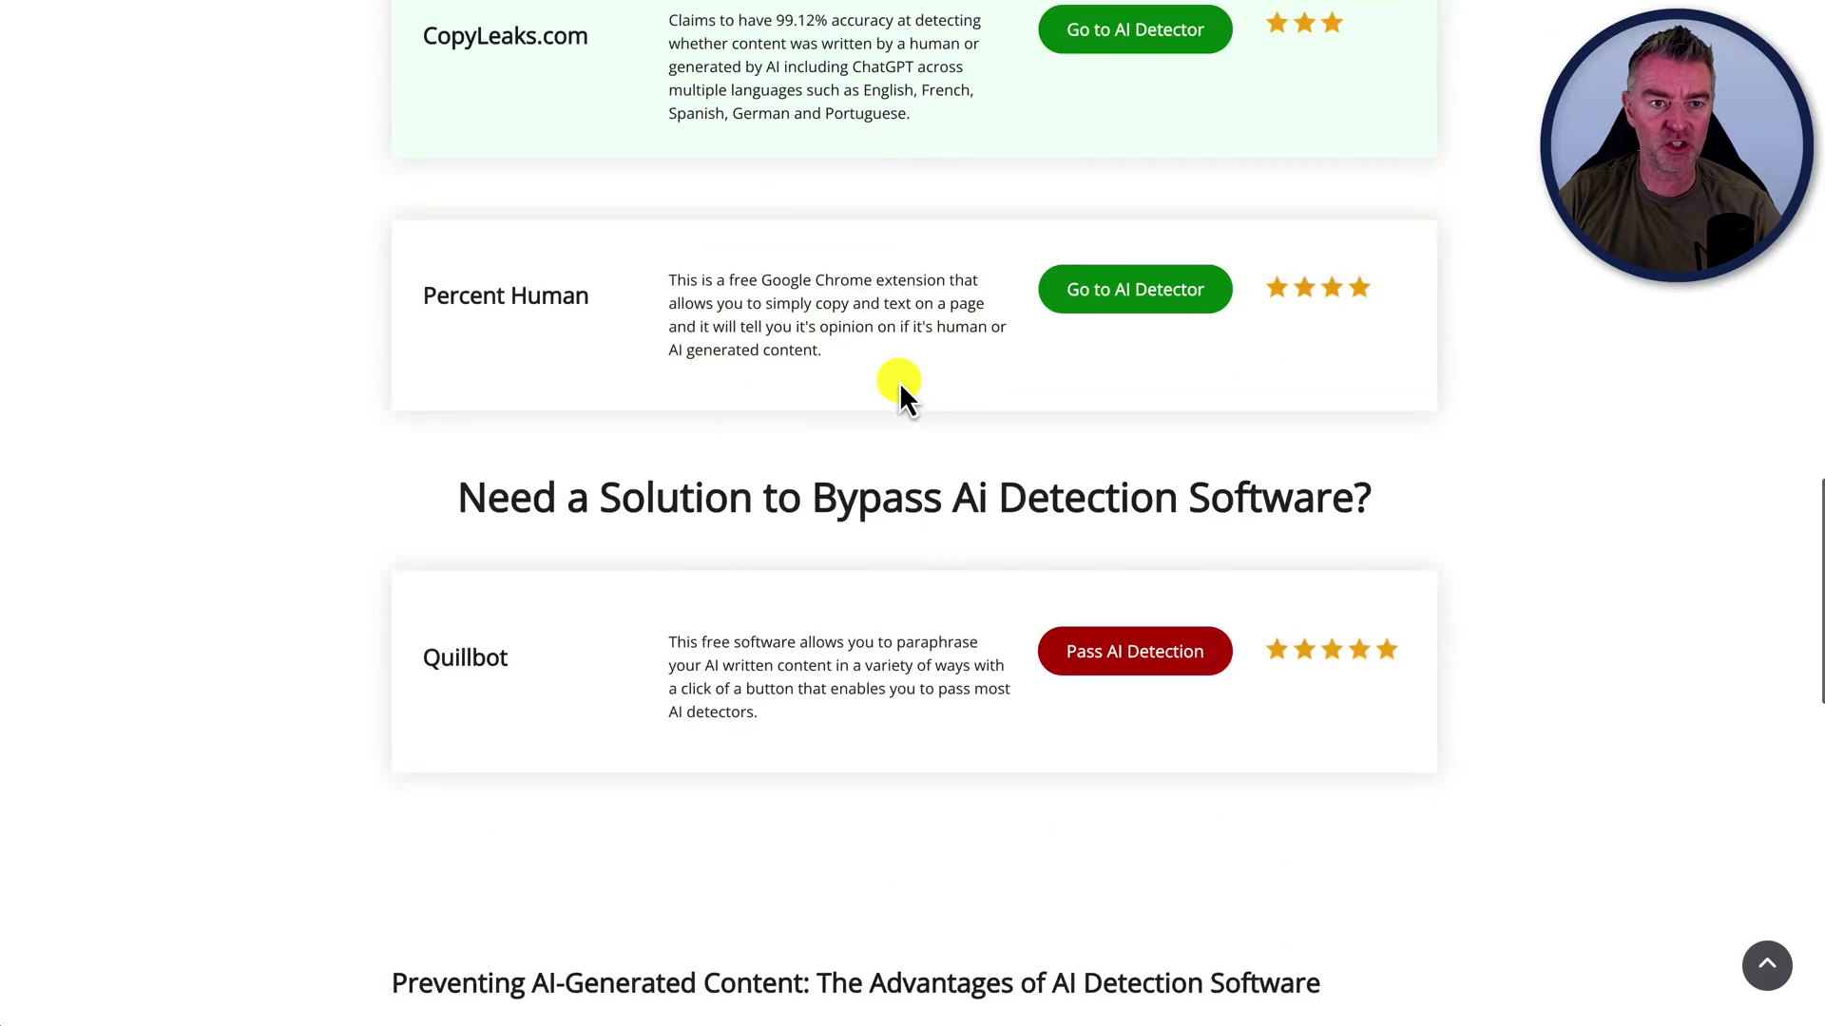
{"action": "scroll", "coordinate": [899, 381], "scroll_direction": "down", "scroll_amount": 2}
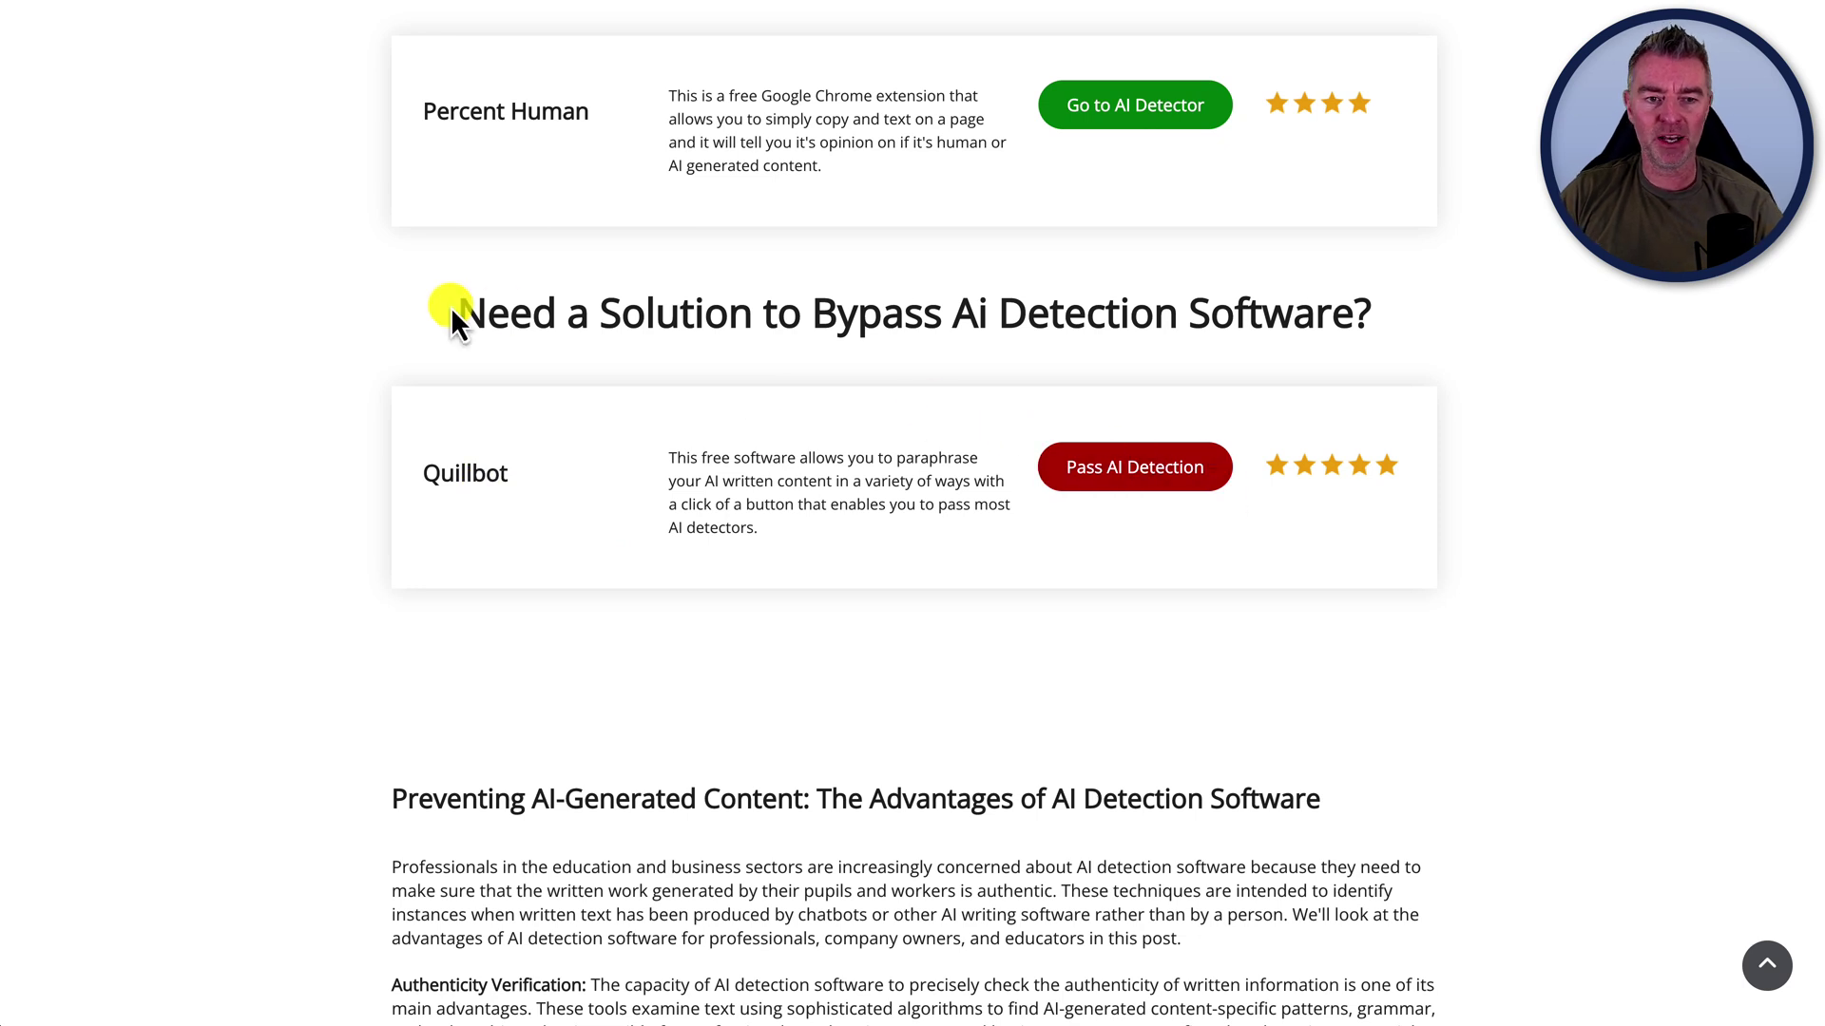
{"action": "left_click_drag", "start_coordinate": [452, 308], "coordinate": [1434, 312]}
{"action": "left_click", "coordinate": [1434, 312]}
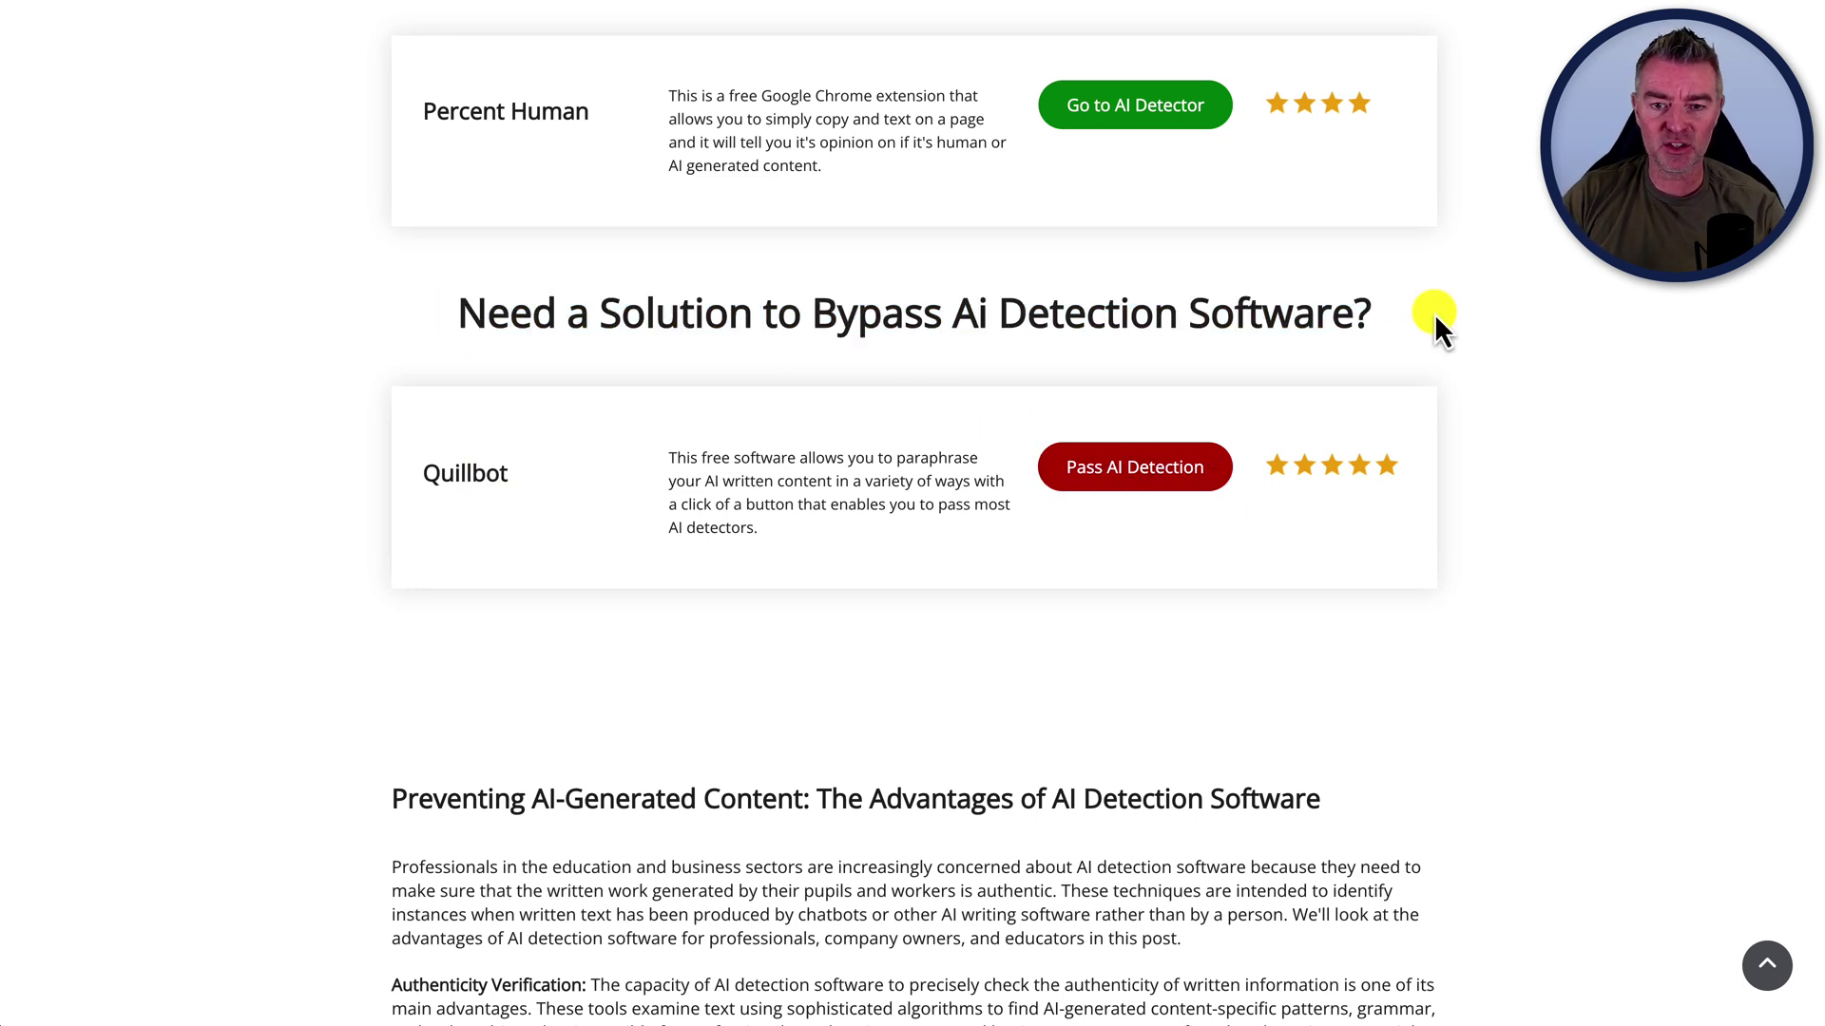
{"action": "left_click", "coordinate": [1134, 472]}
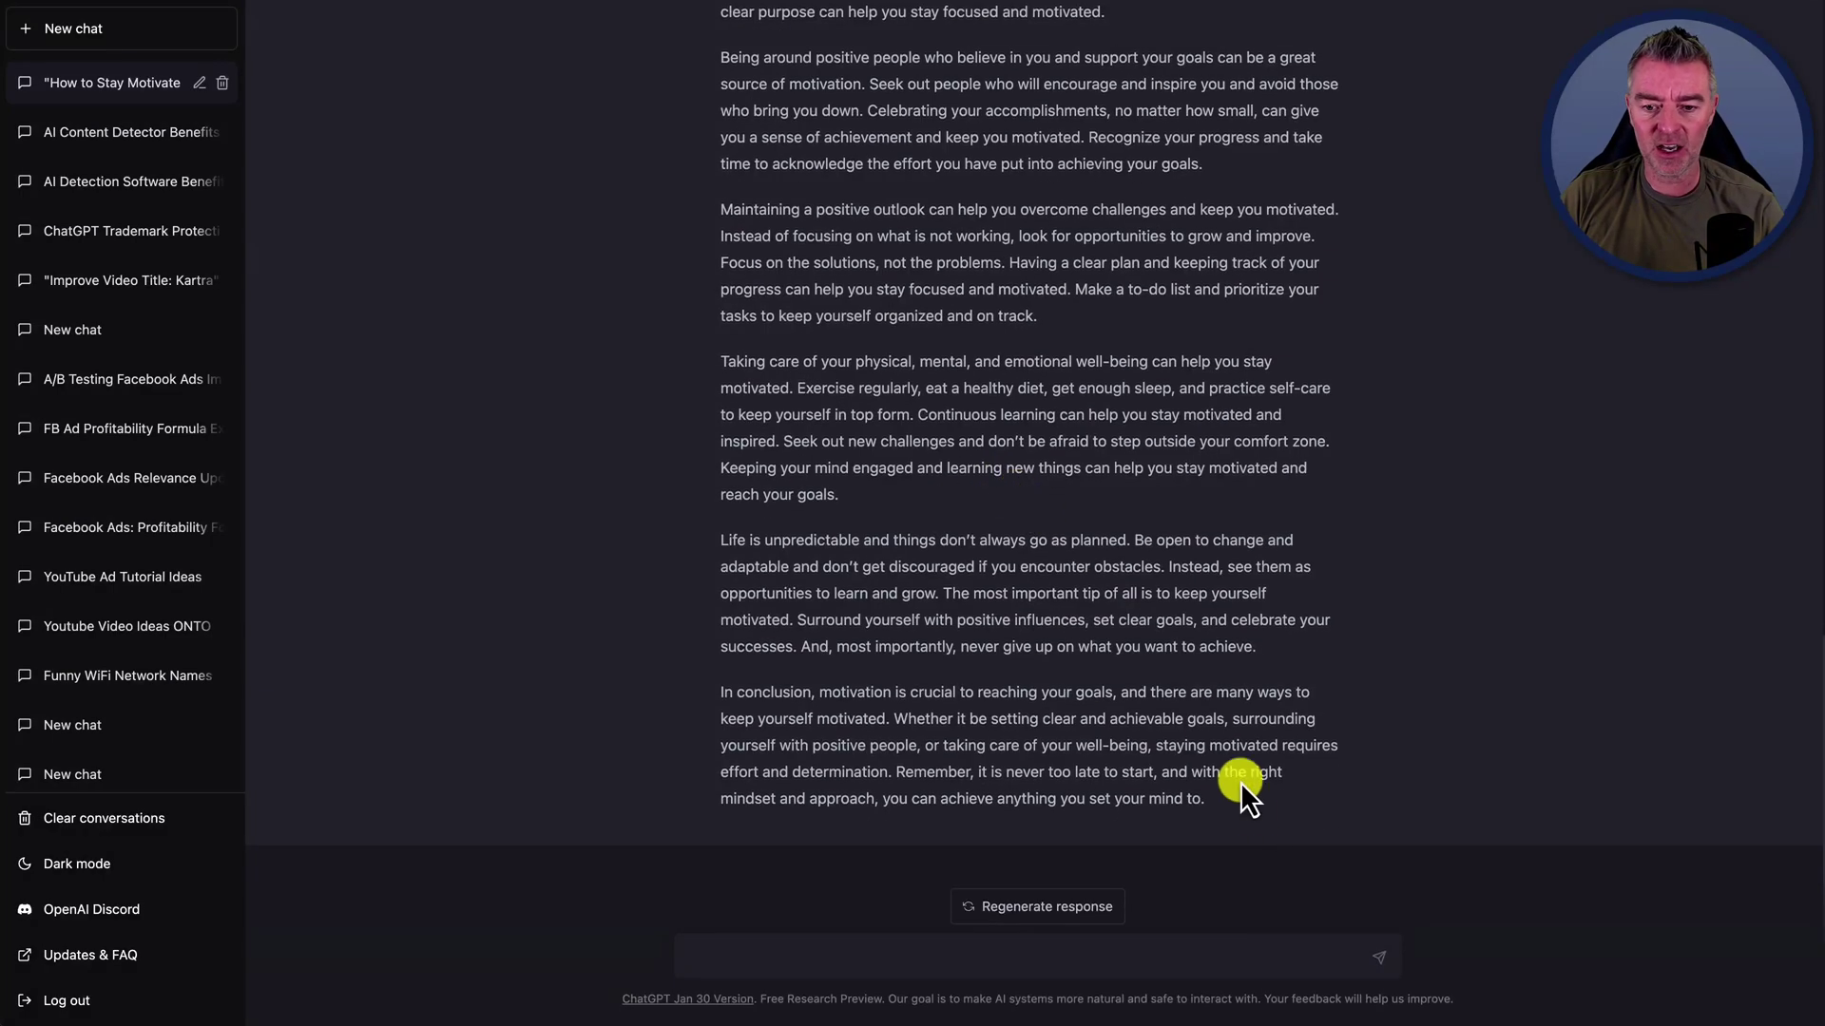
Select the whole bullet-free reply from 'Motivation plays…' through the 'In conclusion' paragraph.
{"action": "left_click_drag", "start_coordinate": [1222, 795], "coordinate": [693, 10]}
{"action": "left_click", "coordinate": [676, 880]}
{"action": "left_click_drag", "start_coordinate": [708, 983], "coordinate": [804, 840]}
{"action": "left_click", "coordinate": [805, 827]}
{"action": "scroll", "coordinate": [815, 825], "scroll_direction": "down", "scroll_amount": 3}
{"action": "scroll", "coordinate": [815, 825], "scroll_direction": "down", "scroll_amount": 2}
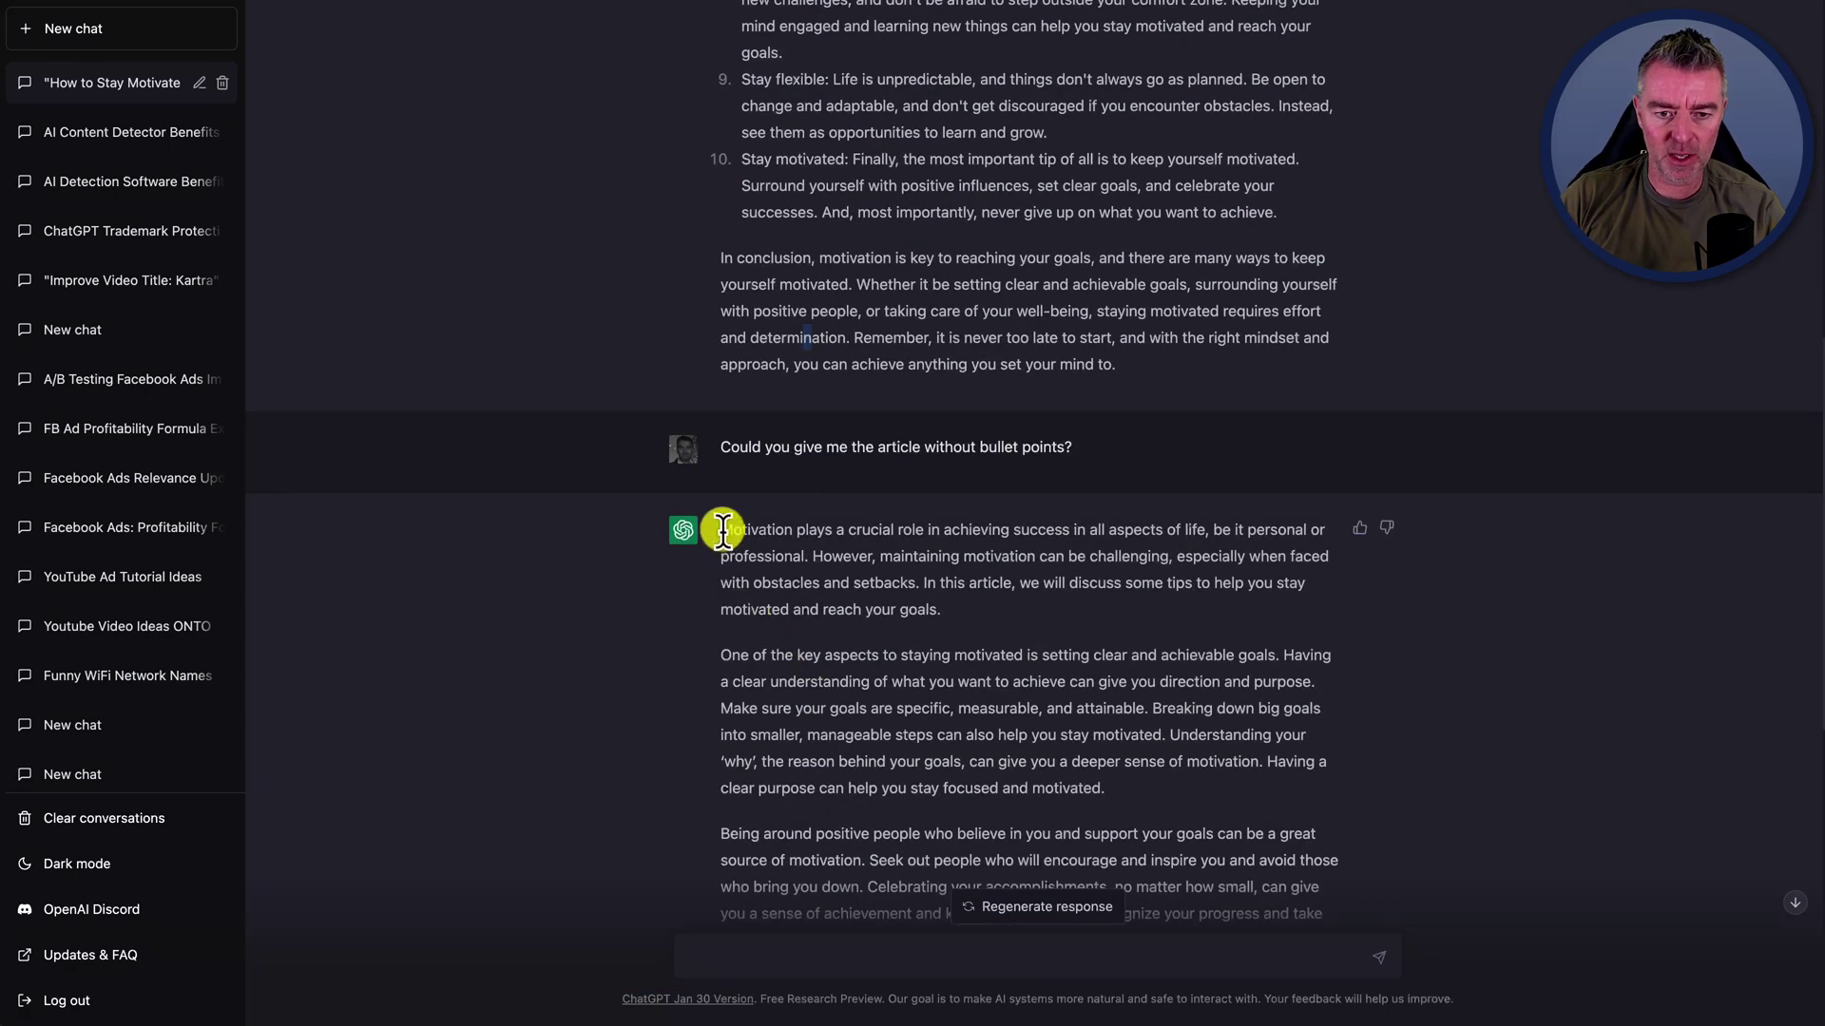
{"action": "left_click_drag", "start_coordinate": [722, 529], "coordinate": [1199, 979]}
{"action": "key", "text": "ctrl+c"}
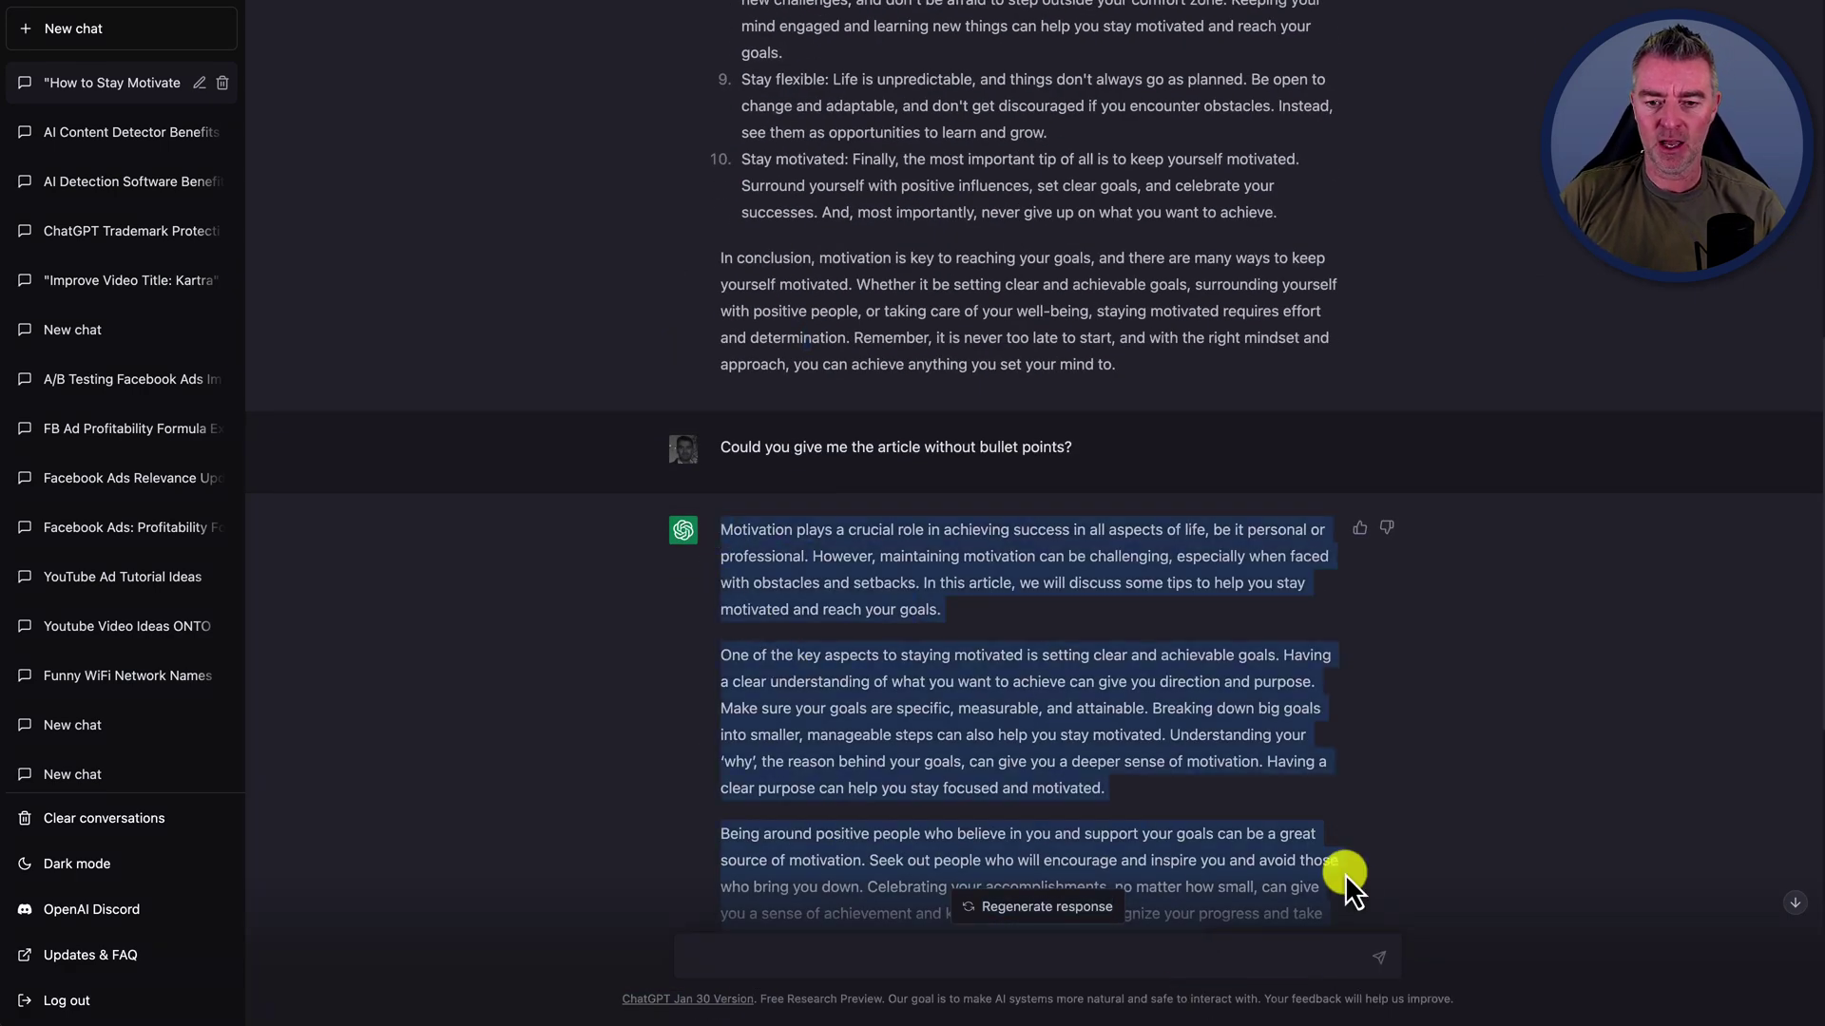
{"action": "scroll", "coordinate": [968, 693], "scroll_direction": "down", "scroll_amount": 3}
{"action": "scroll", "coordinate": [967, 693], "scroll_direction": "down", "scroll_amount": 5}
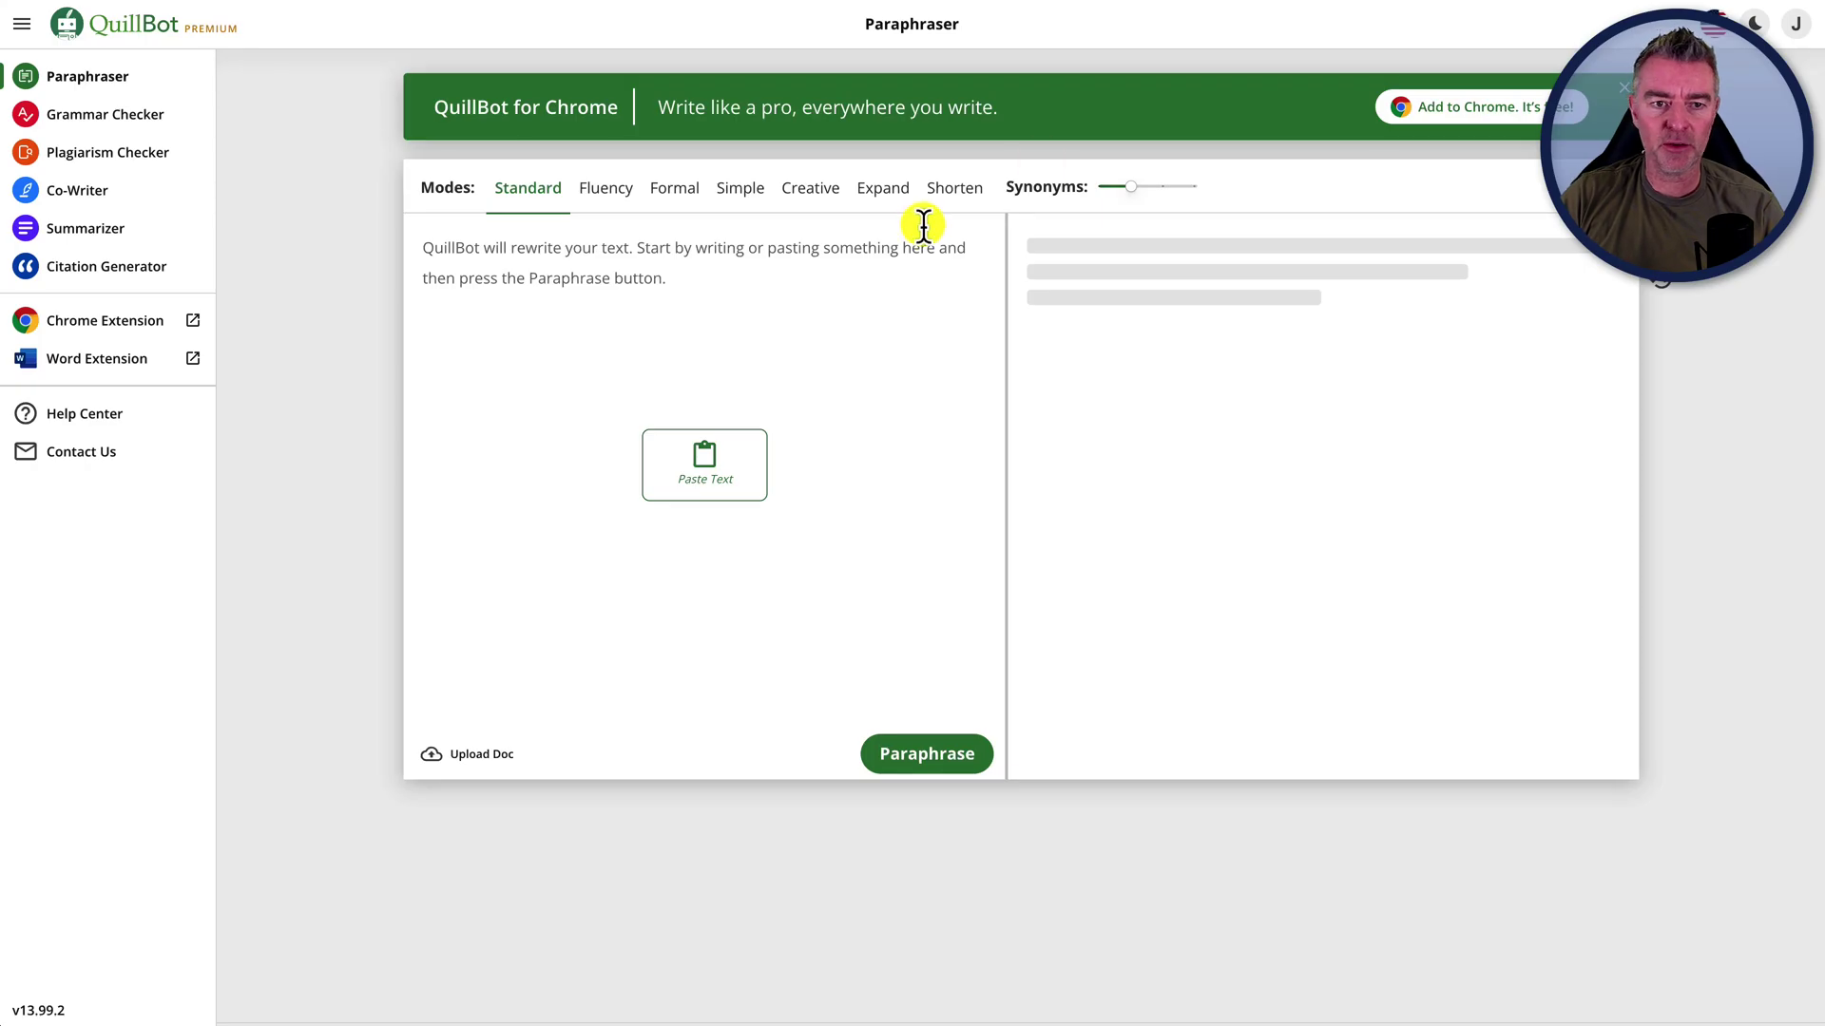
Paraphrase the pasted 472-word motivation article in QuillBot Standard mode, producing 476 words.
{"action": "left_click", "coordinate": [759, 254]}
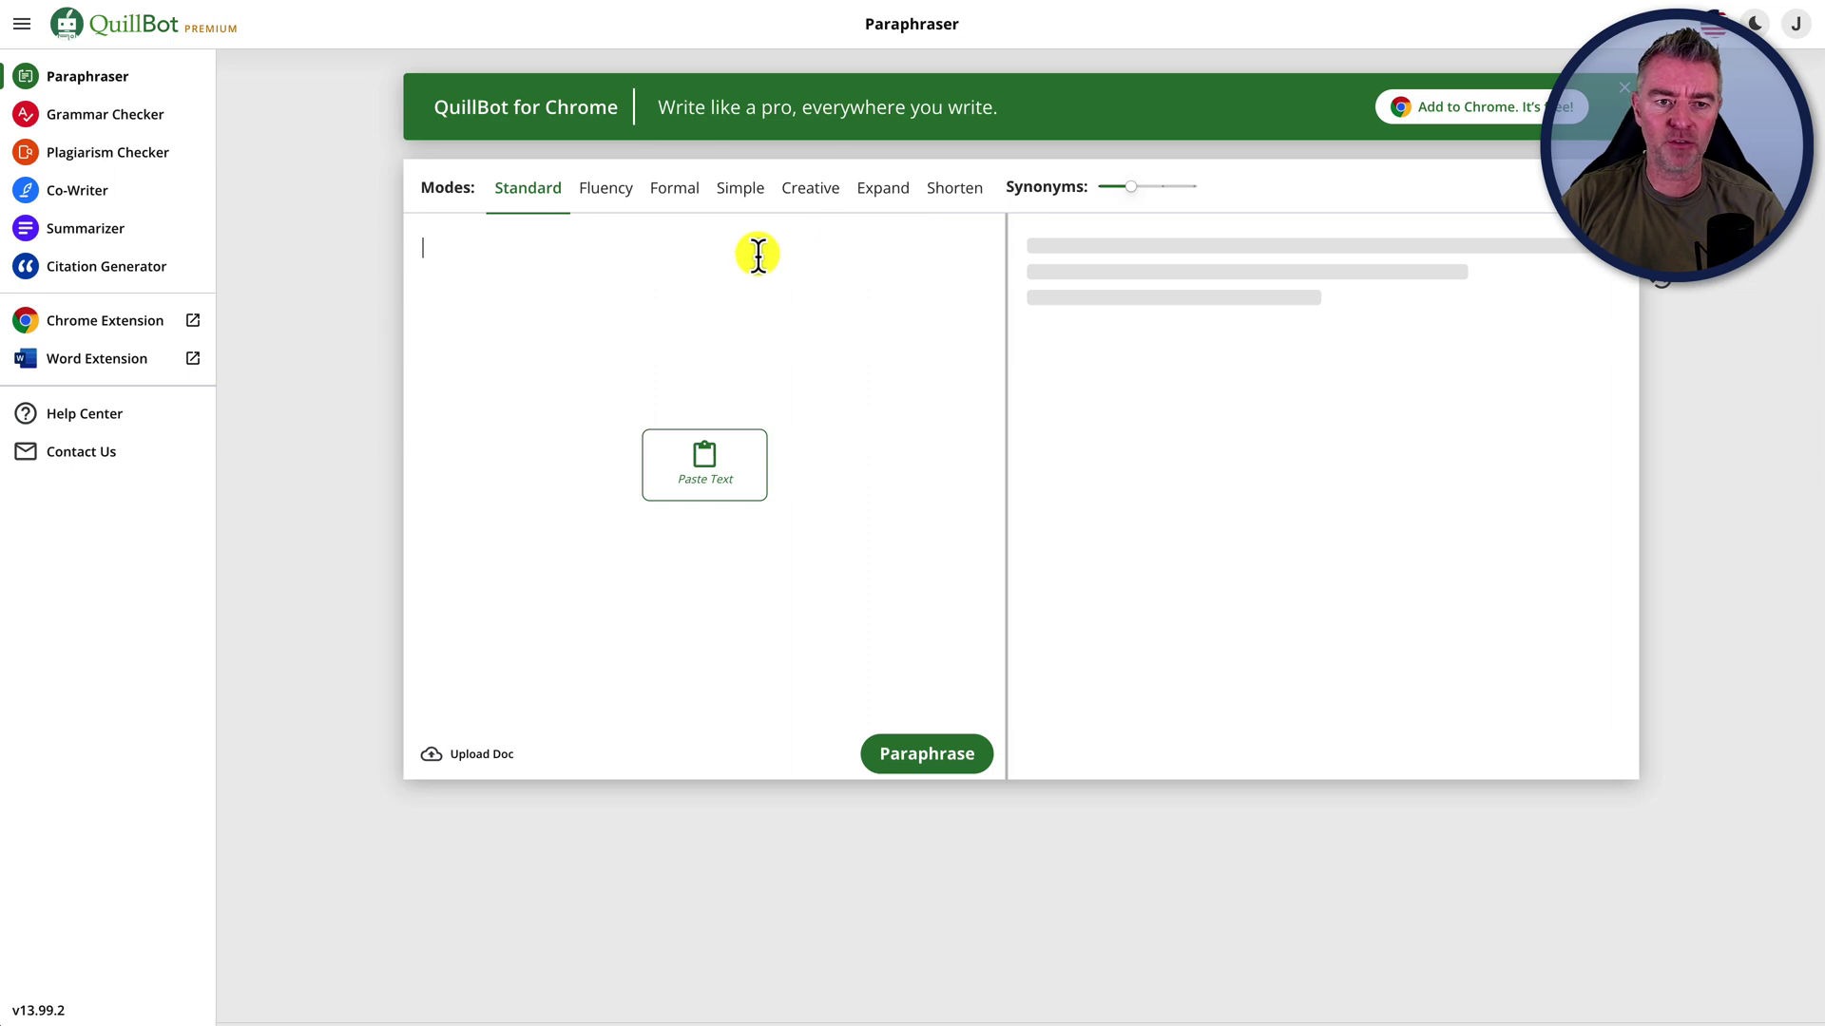
{"action": "key", "text": "ctrl+v"}
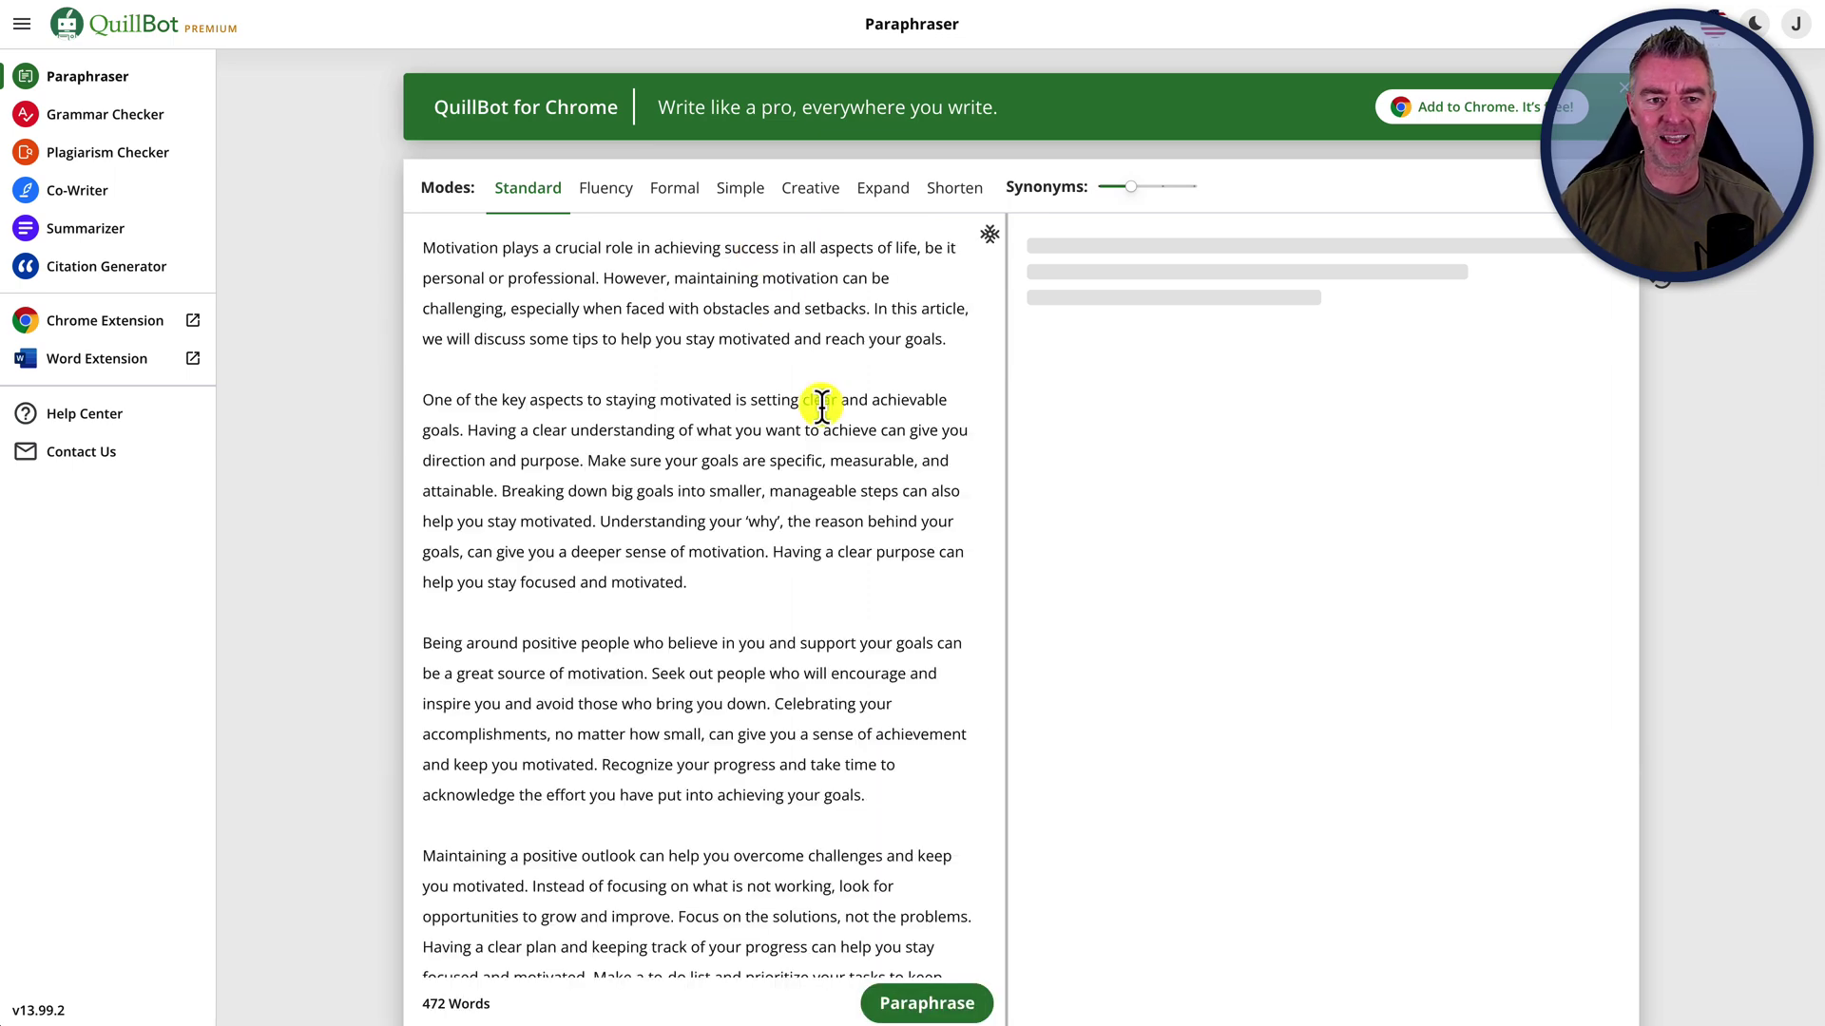
{"action": "scroll", "coordinate": [817, 399], "scroll_direction": "down", "scroll_amount": 3}
{"action": "left_click", "coordinate": [921, 1005]}
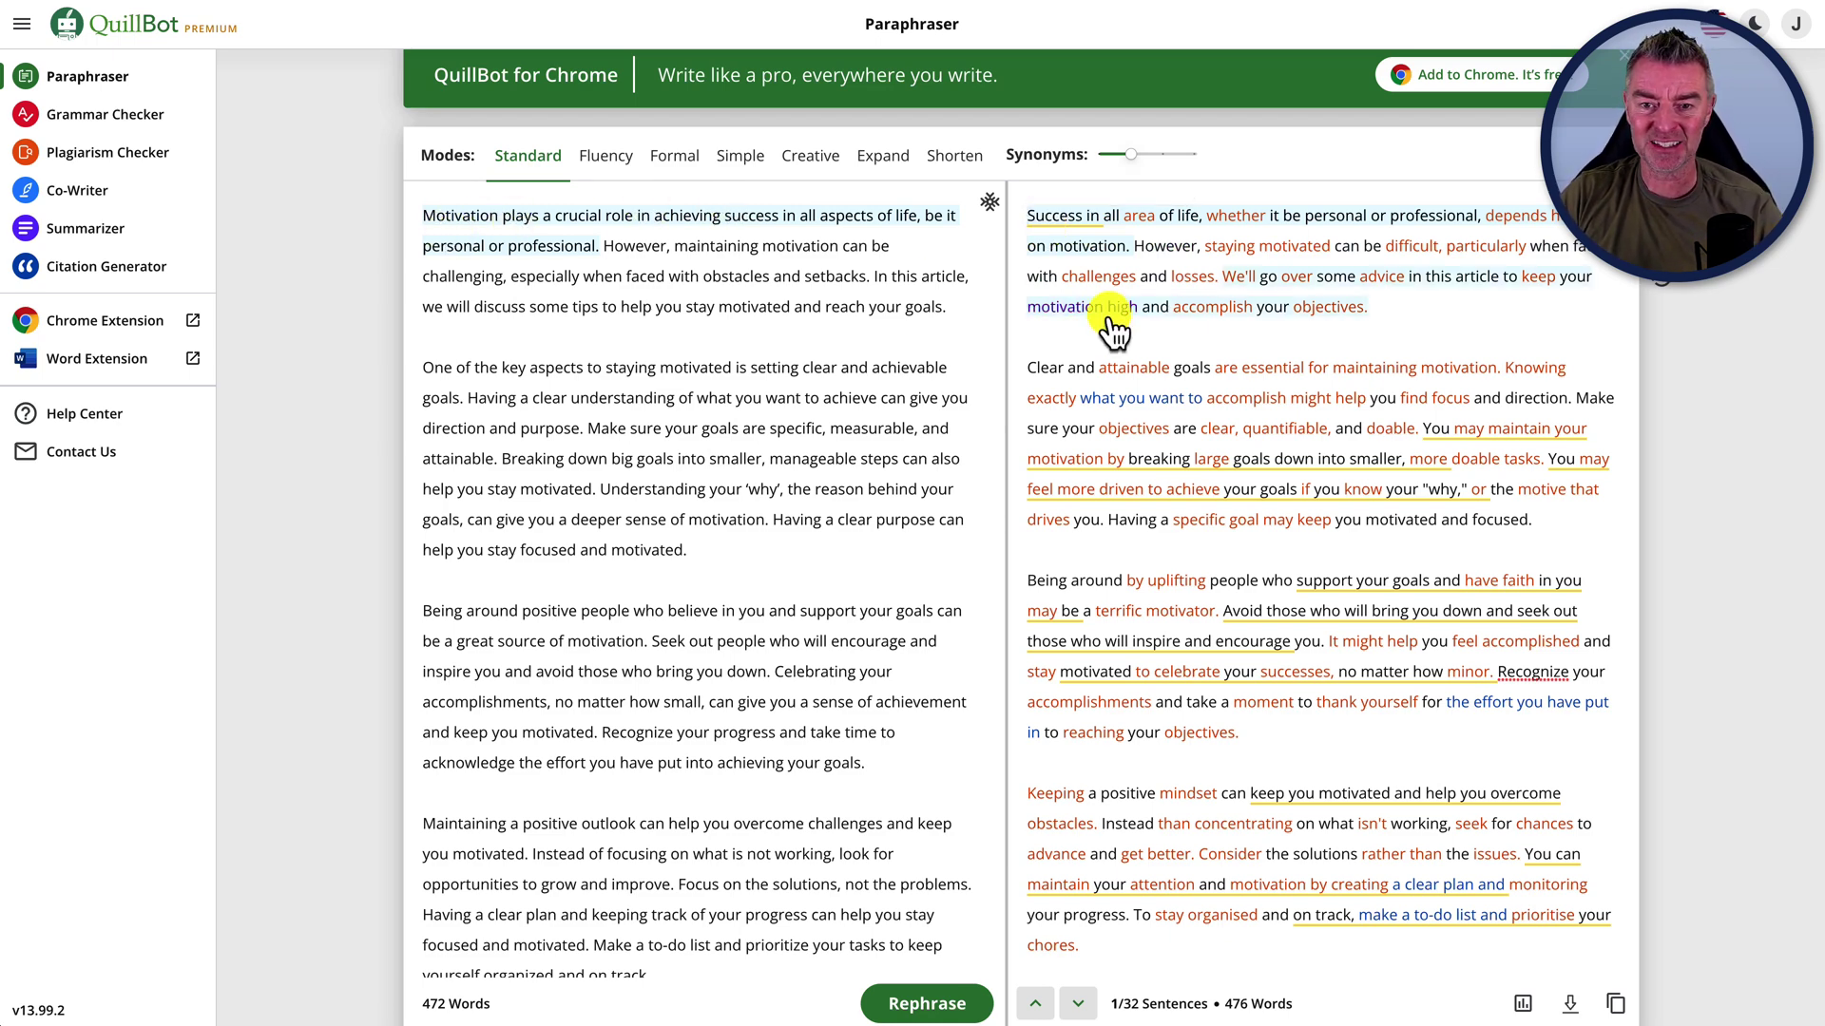
{"action": "mouse_move", "coordinate": [1093, 252]}
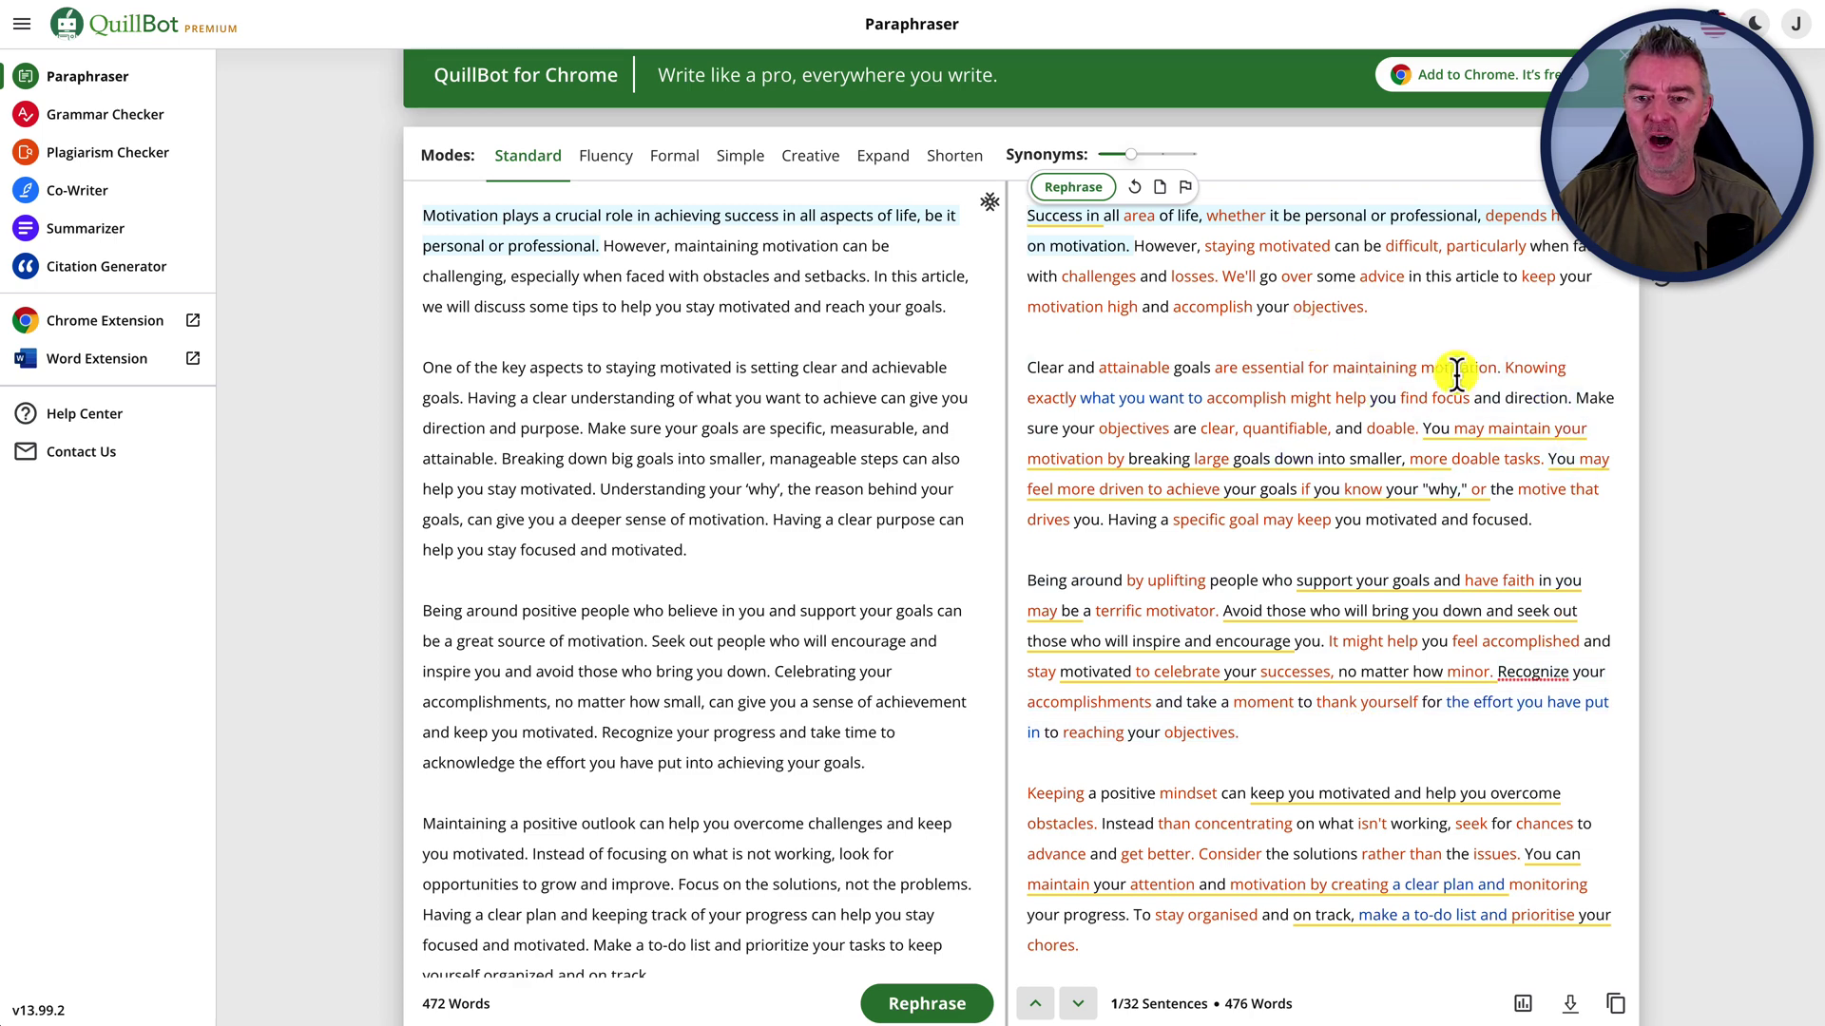
Swap 'area of life' for 'areas of one's life', then copy the full 476-word paraphrase.
{"action": "left_click", "coordinate": [1148, 225]}
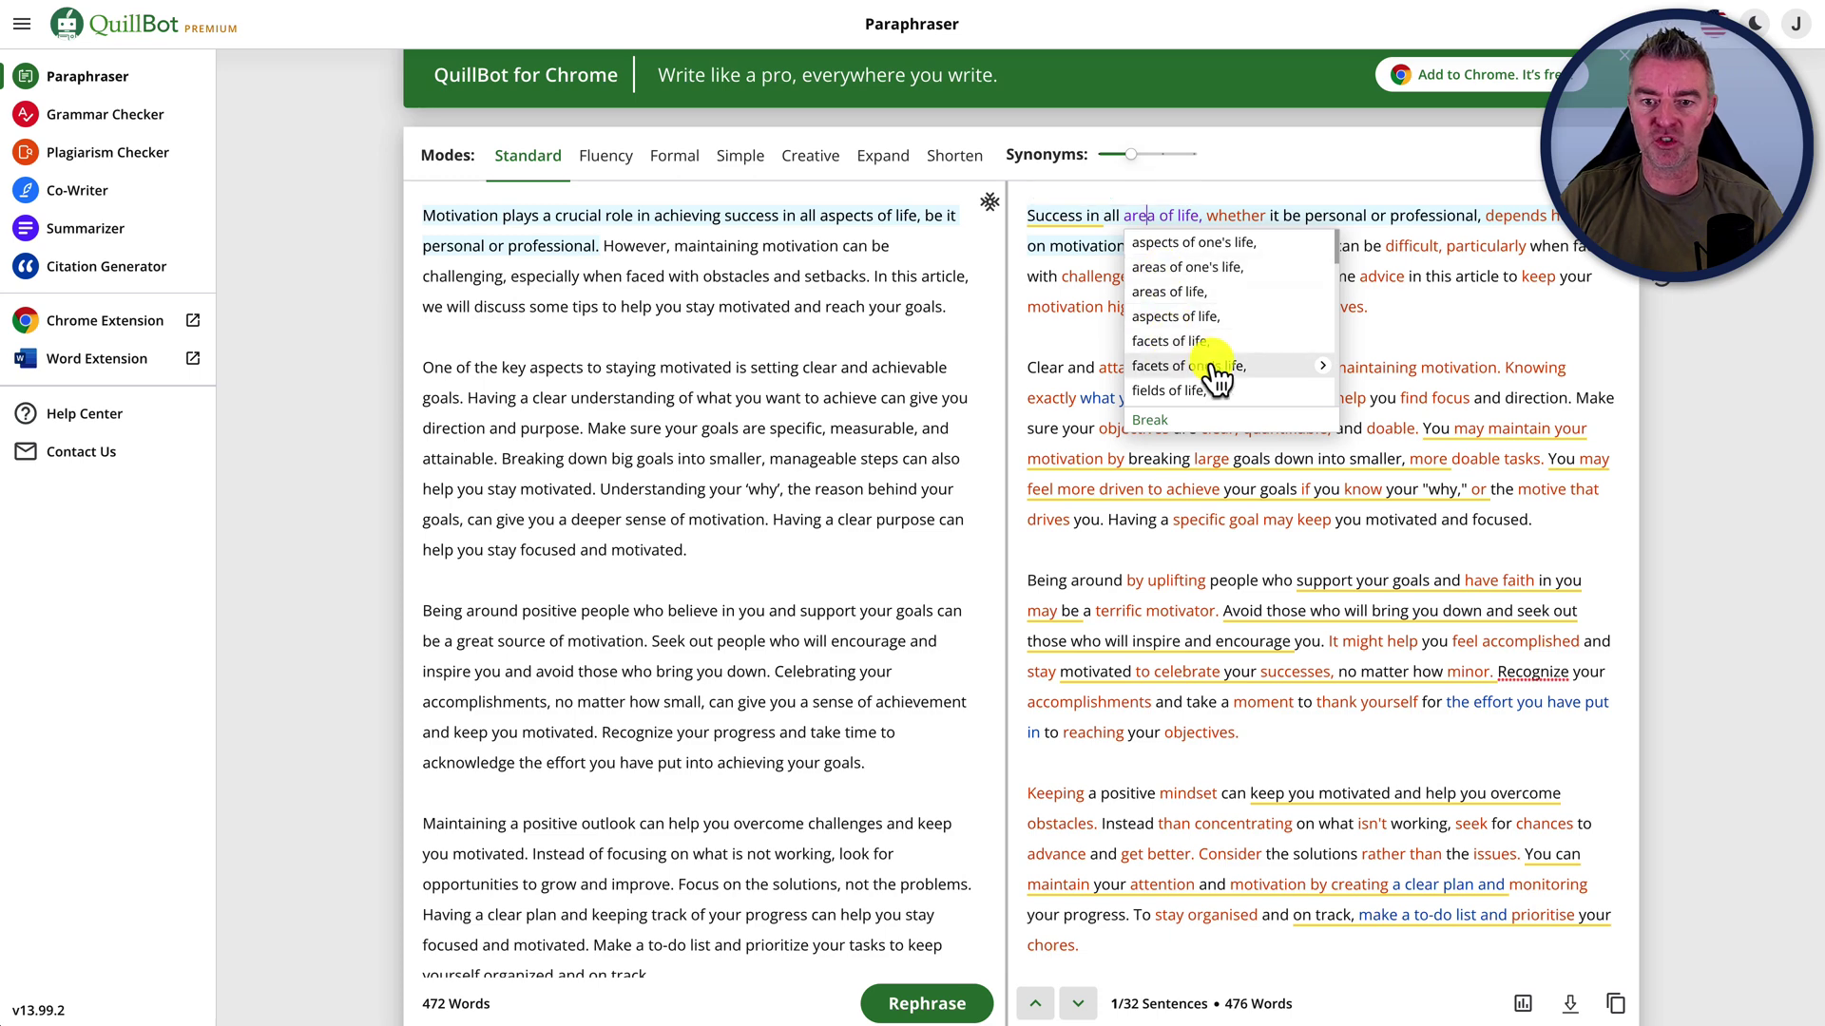
{"action": "left_click", "coordinate": [1170, 271]}
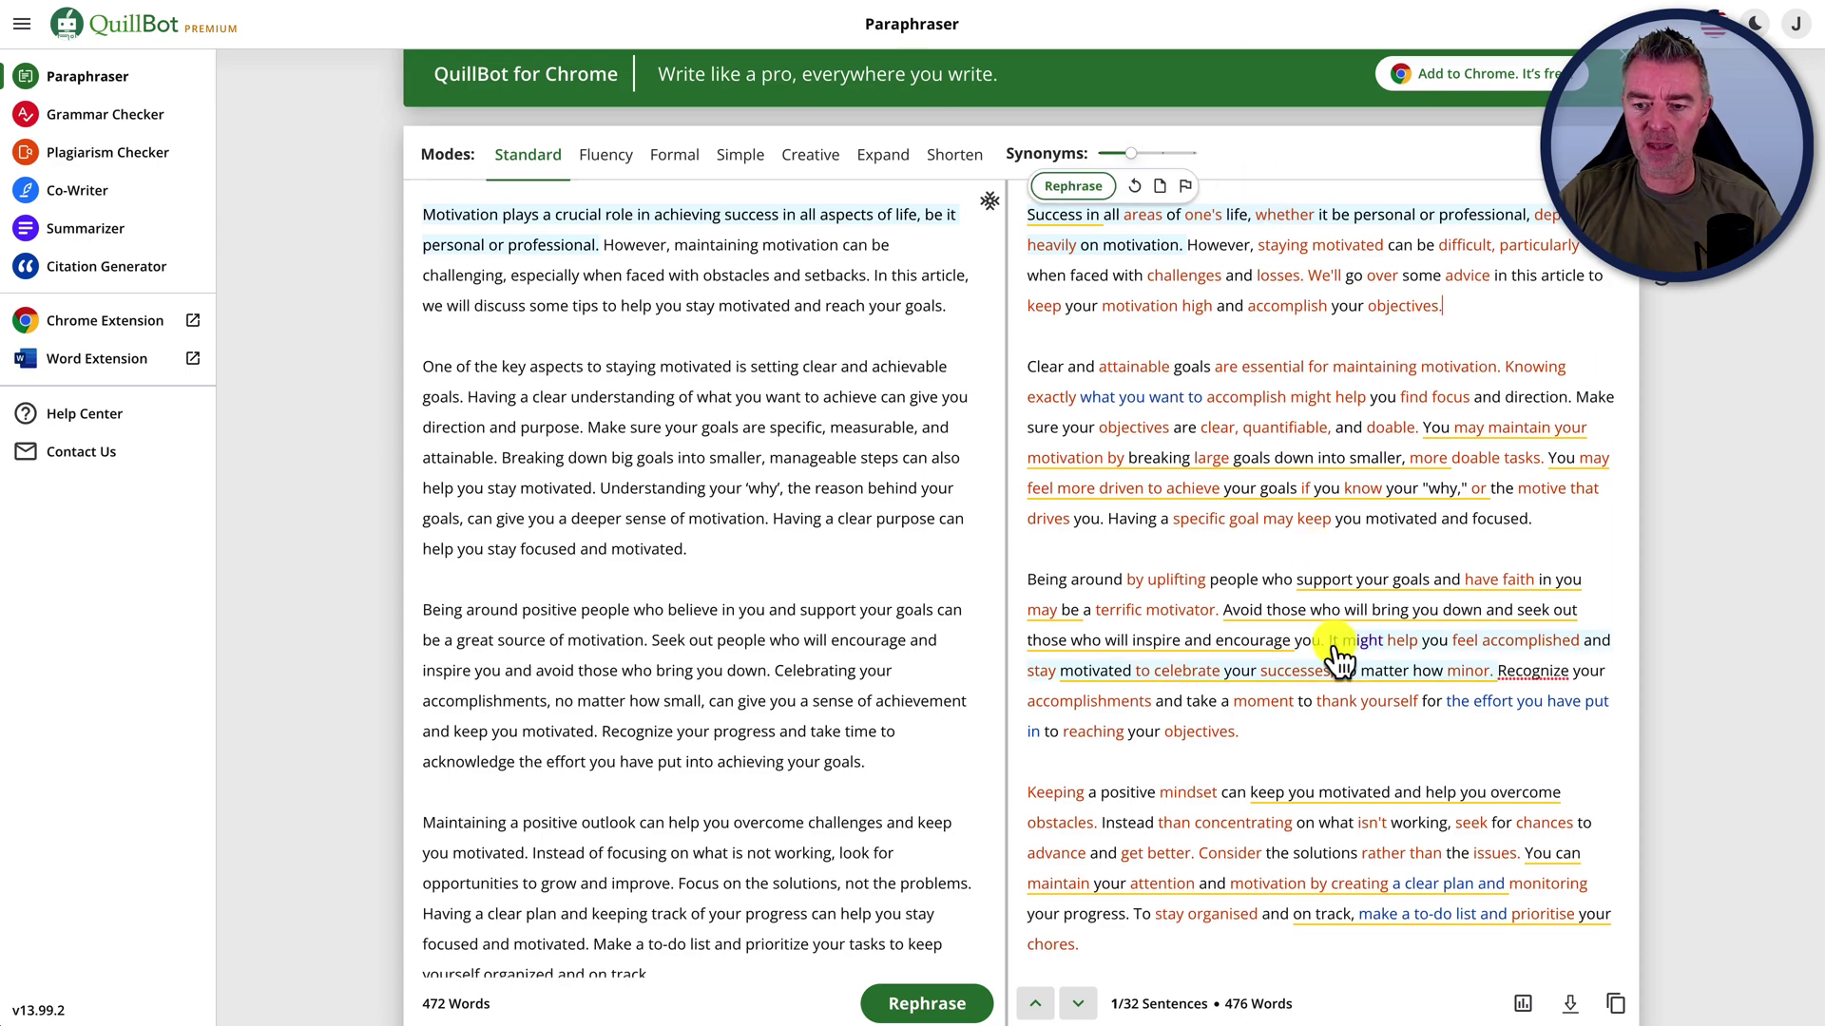
{"action": "scroll", "coordinate": [1340, 656], "scroll_direction": "down", "scroll_amount": 1}
{"action": "scroll", "coordinate": [1340, 656], "scroll_direction": "down", "scroll_amount": 6}
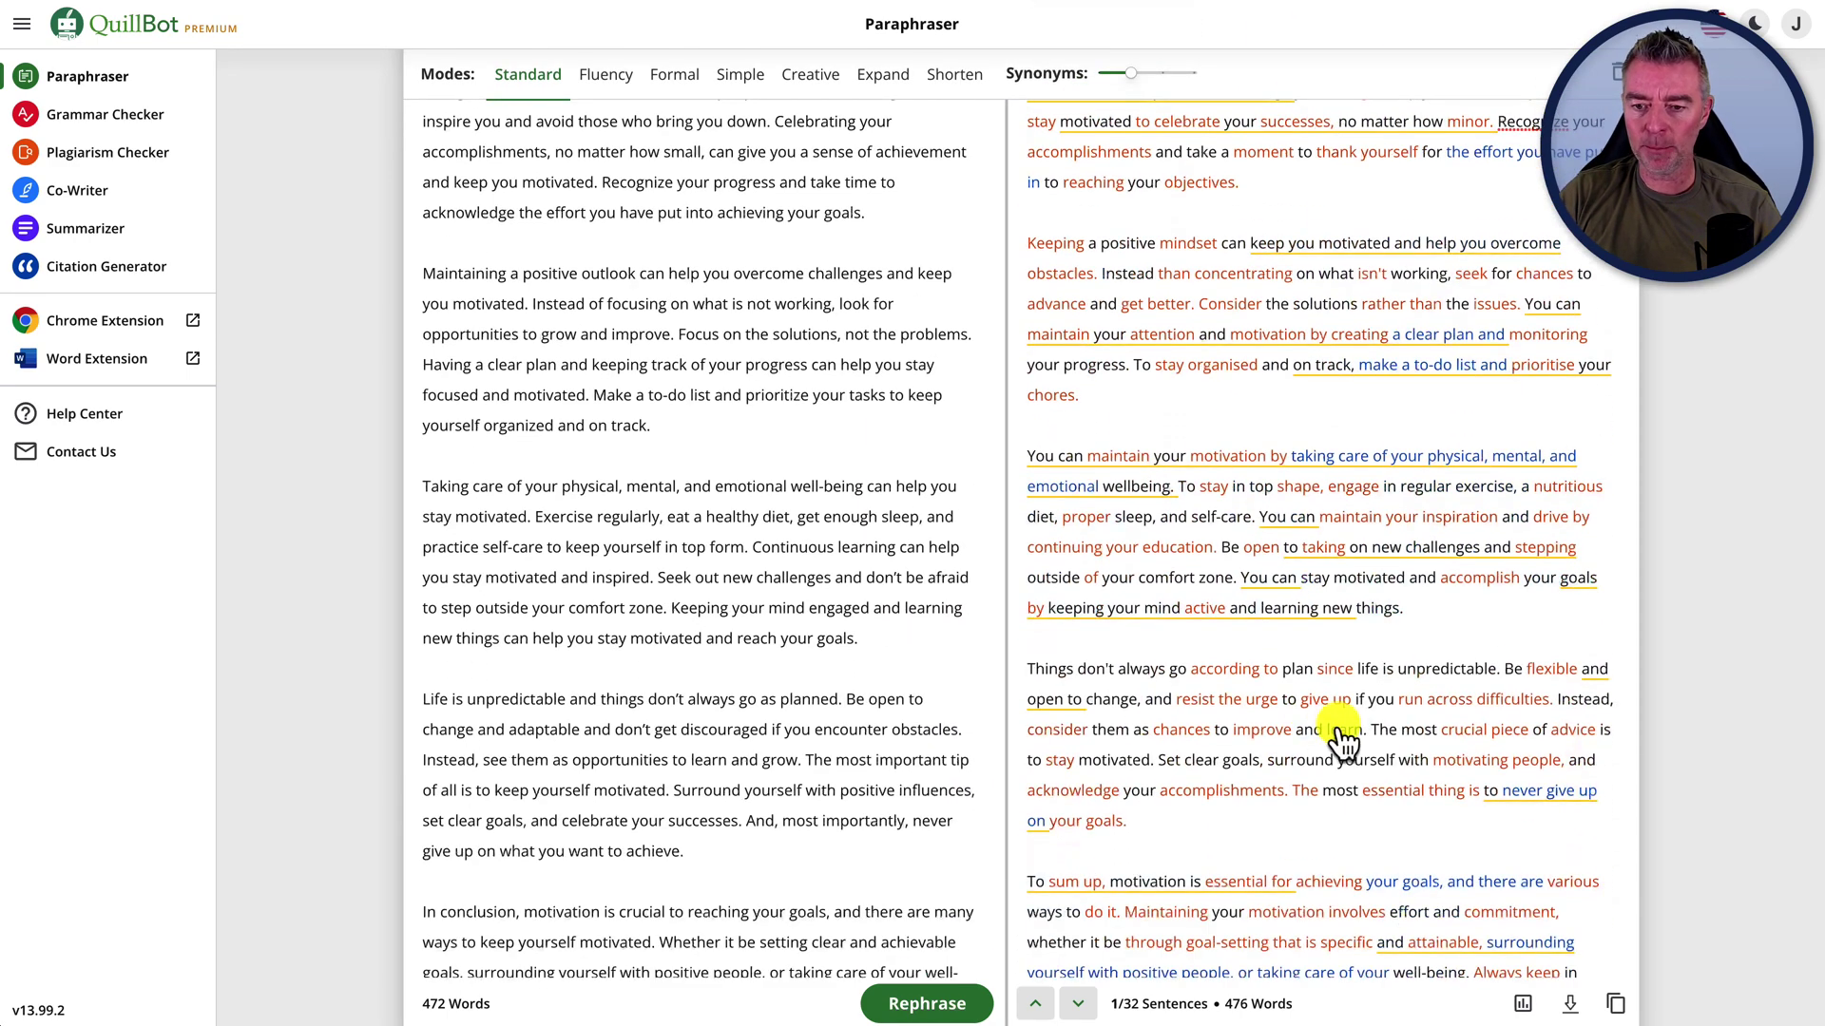
{"action": "scroll", "coordinate": [1340, 742], "scroll_direction": "down", "scroll_amount": 4}
{"action": "left_click", "coordinate": [1616, 751]}
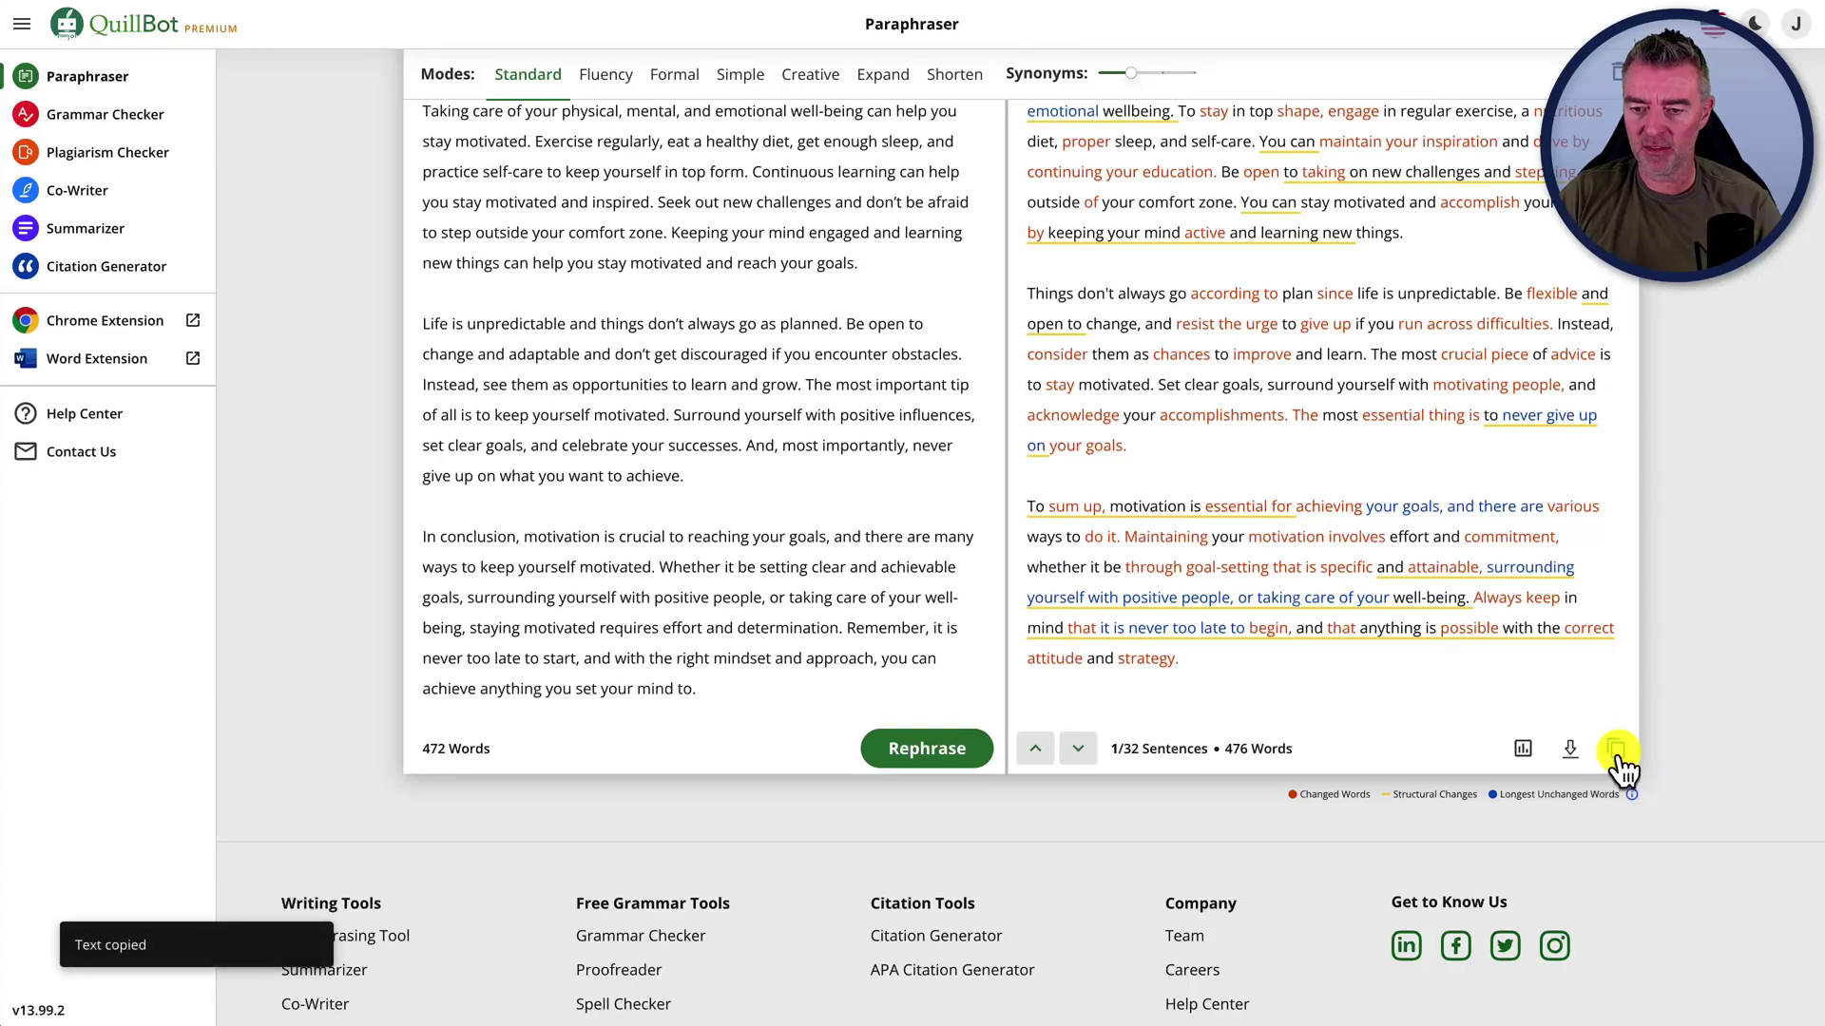
{"action": "scroll", "coordinate": [1050, 508], "scroll_direction": "up", "scroll_amount": 10}
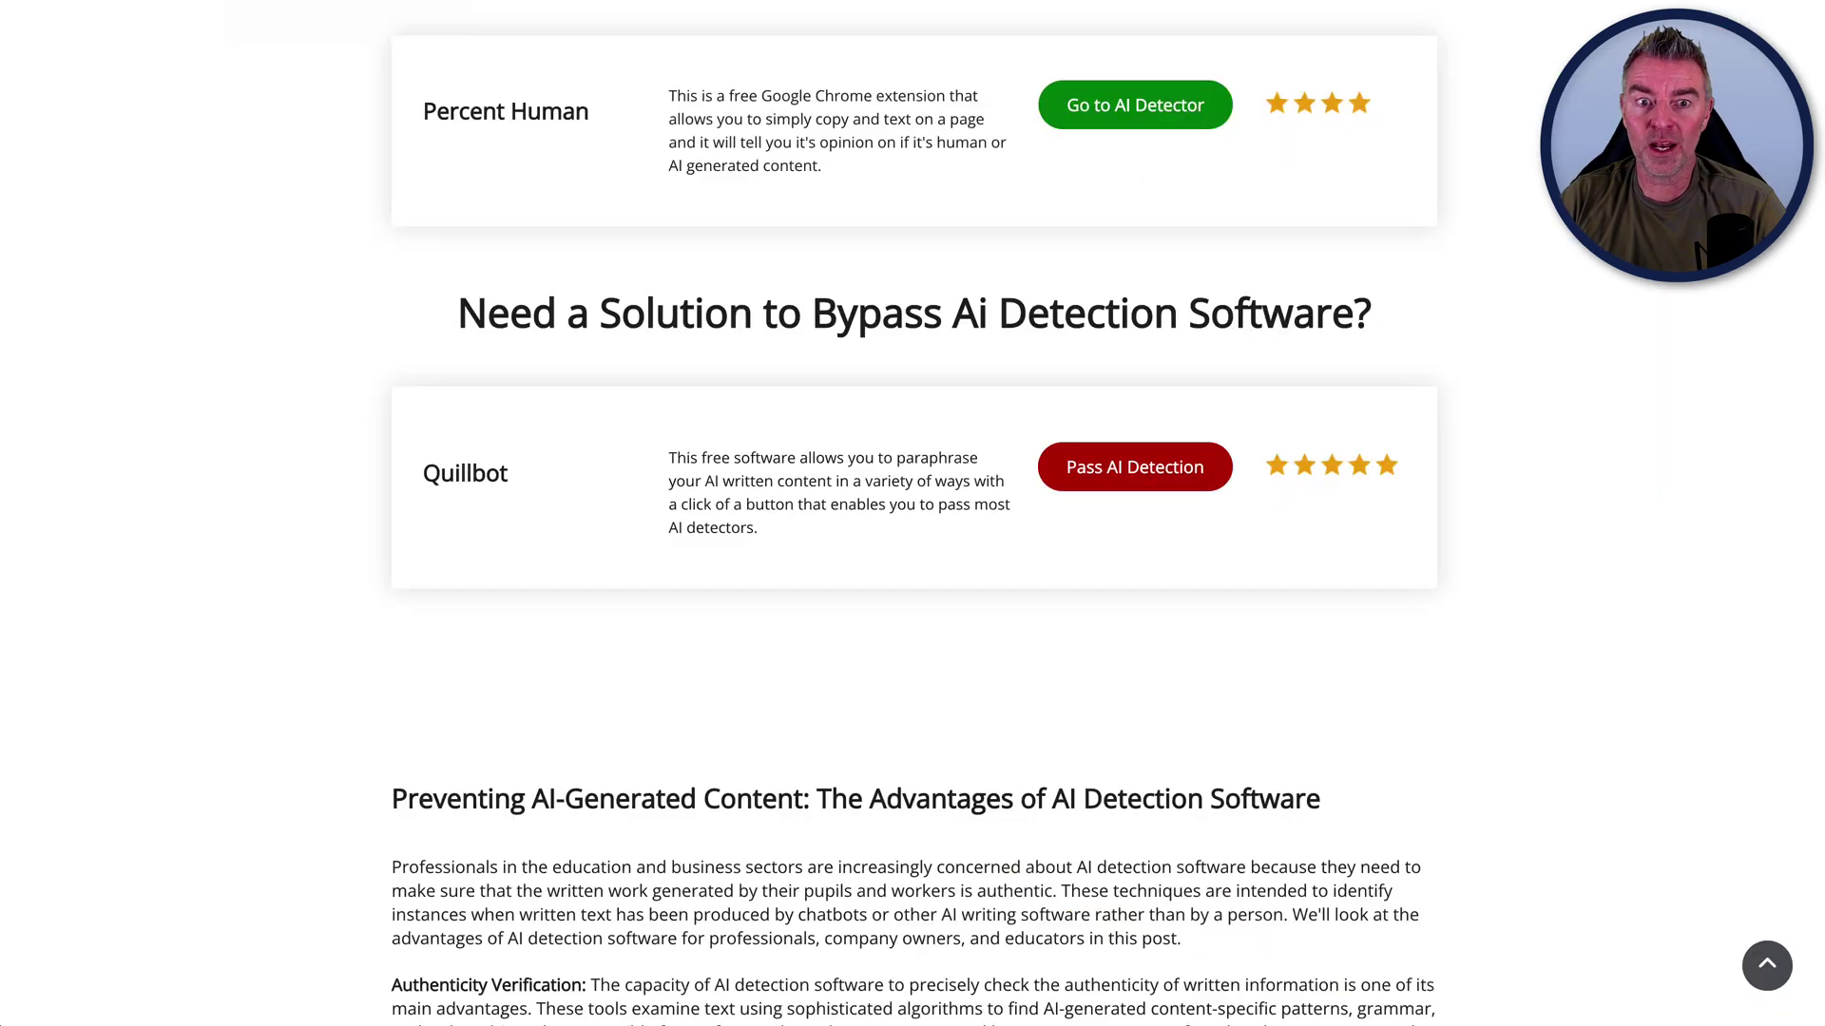
Paste the paraphrased article into a new Originality.ai content scan and start Scan Now.
{"action": "left_click", "coordinate": [290, 3]}
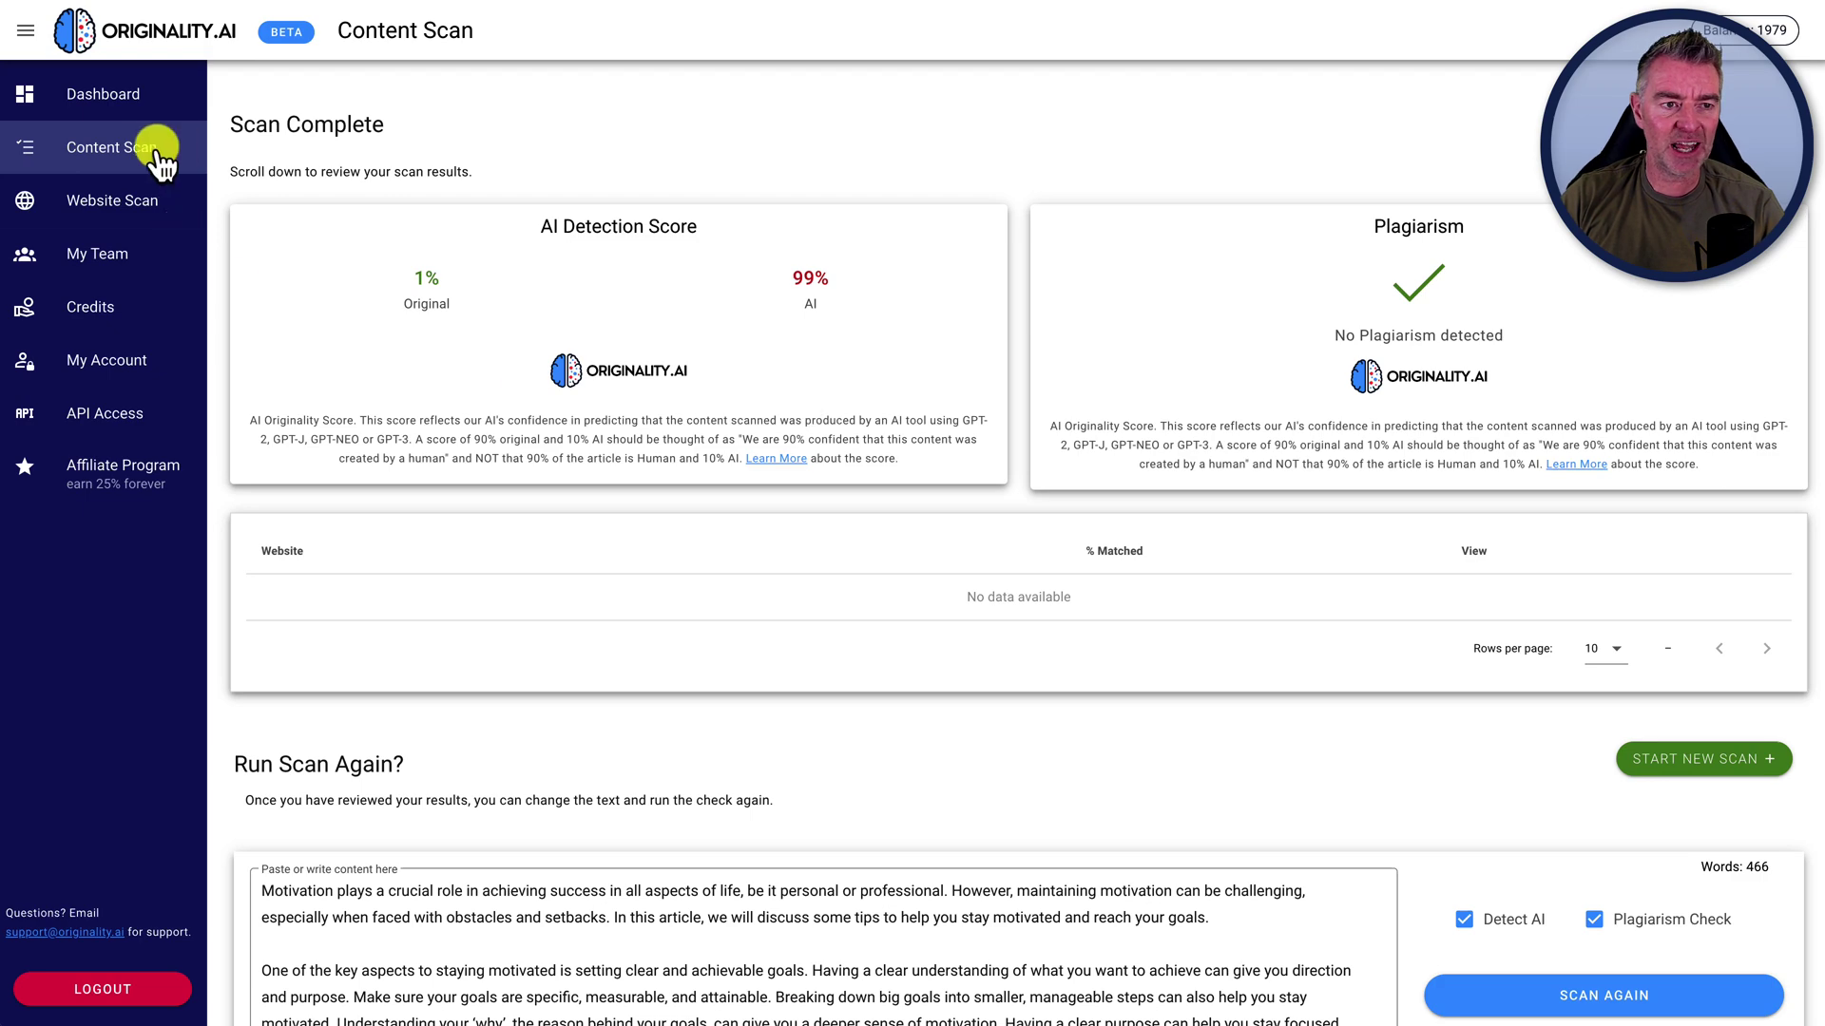
{"action": "left_click", "coordinate": [139, 152]}
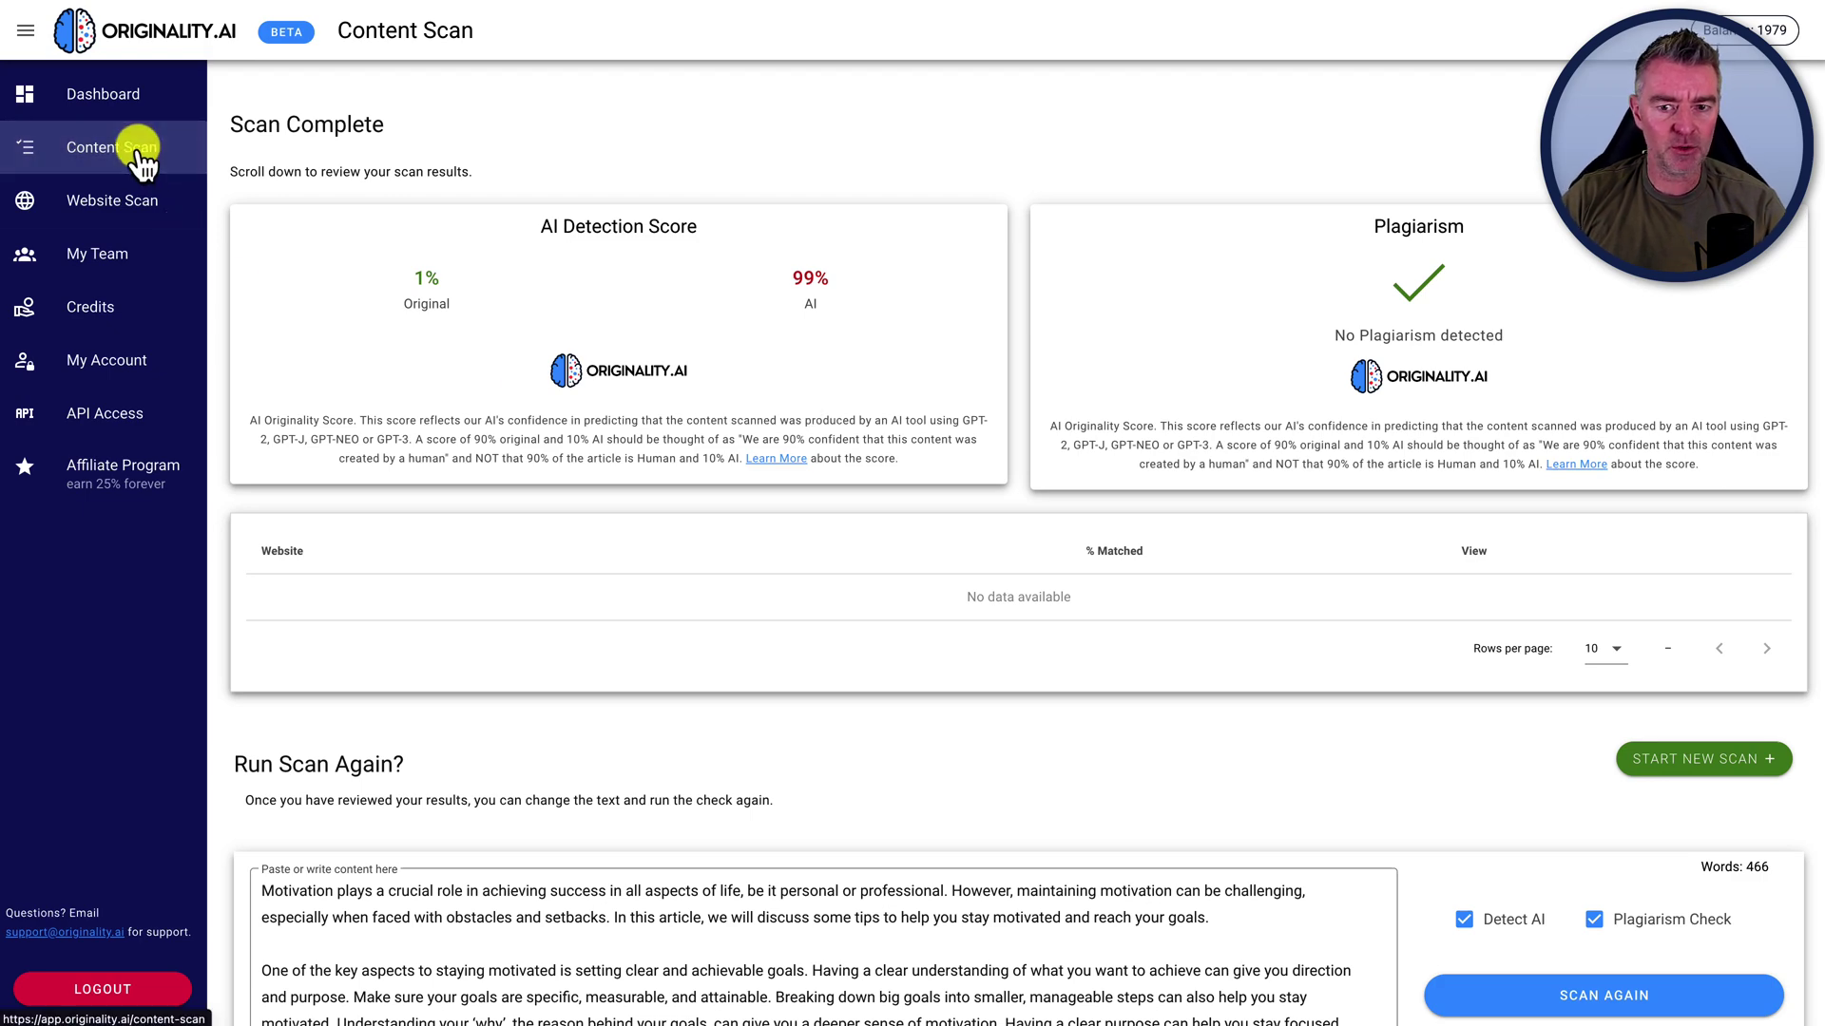
{"action": "scroll", "coordinate": [573, 841], "scroll_direction": "down", "scroll_amount": 3}
{"action": "scroll", "coordinate": [572, 834], "scroll_direction": "down", "scroll_amount": 3}
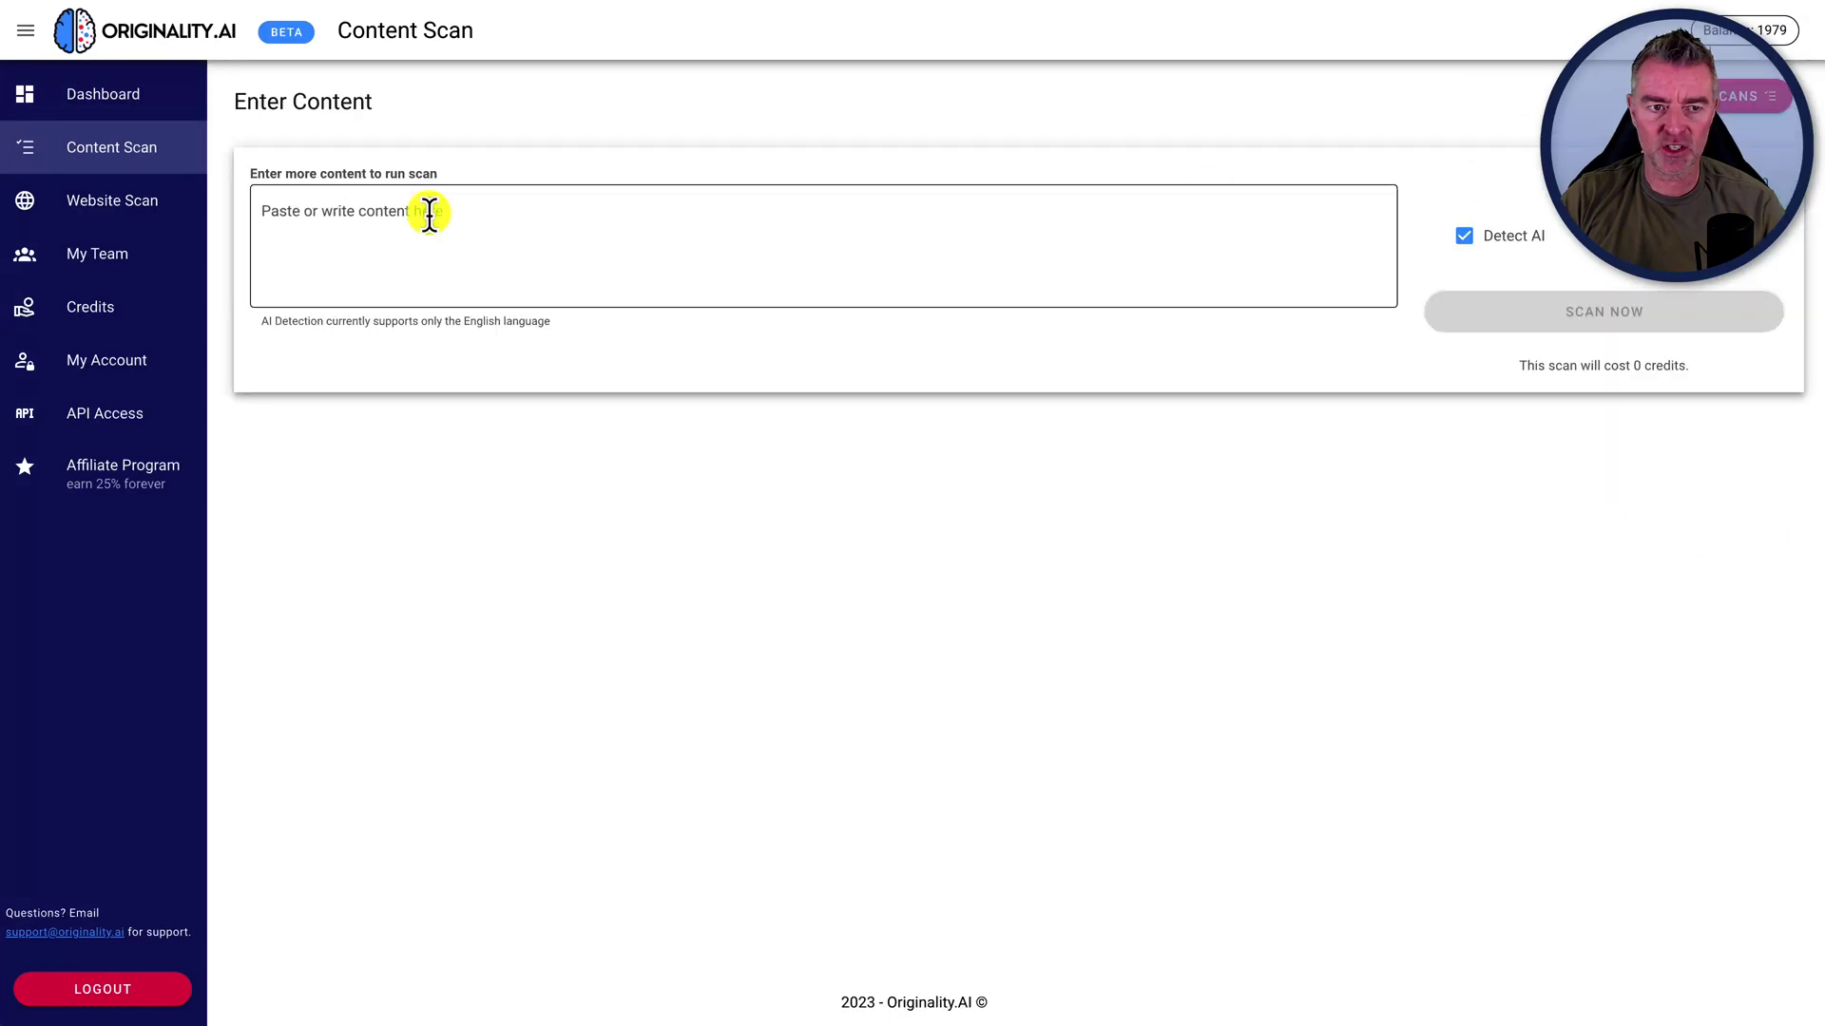
{"action": "left_click", "coordinate": [419, 211]}
{"action": "key", "text": "ctrl+v"}
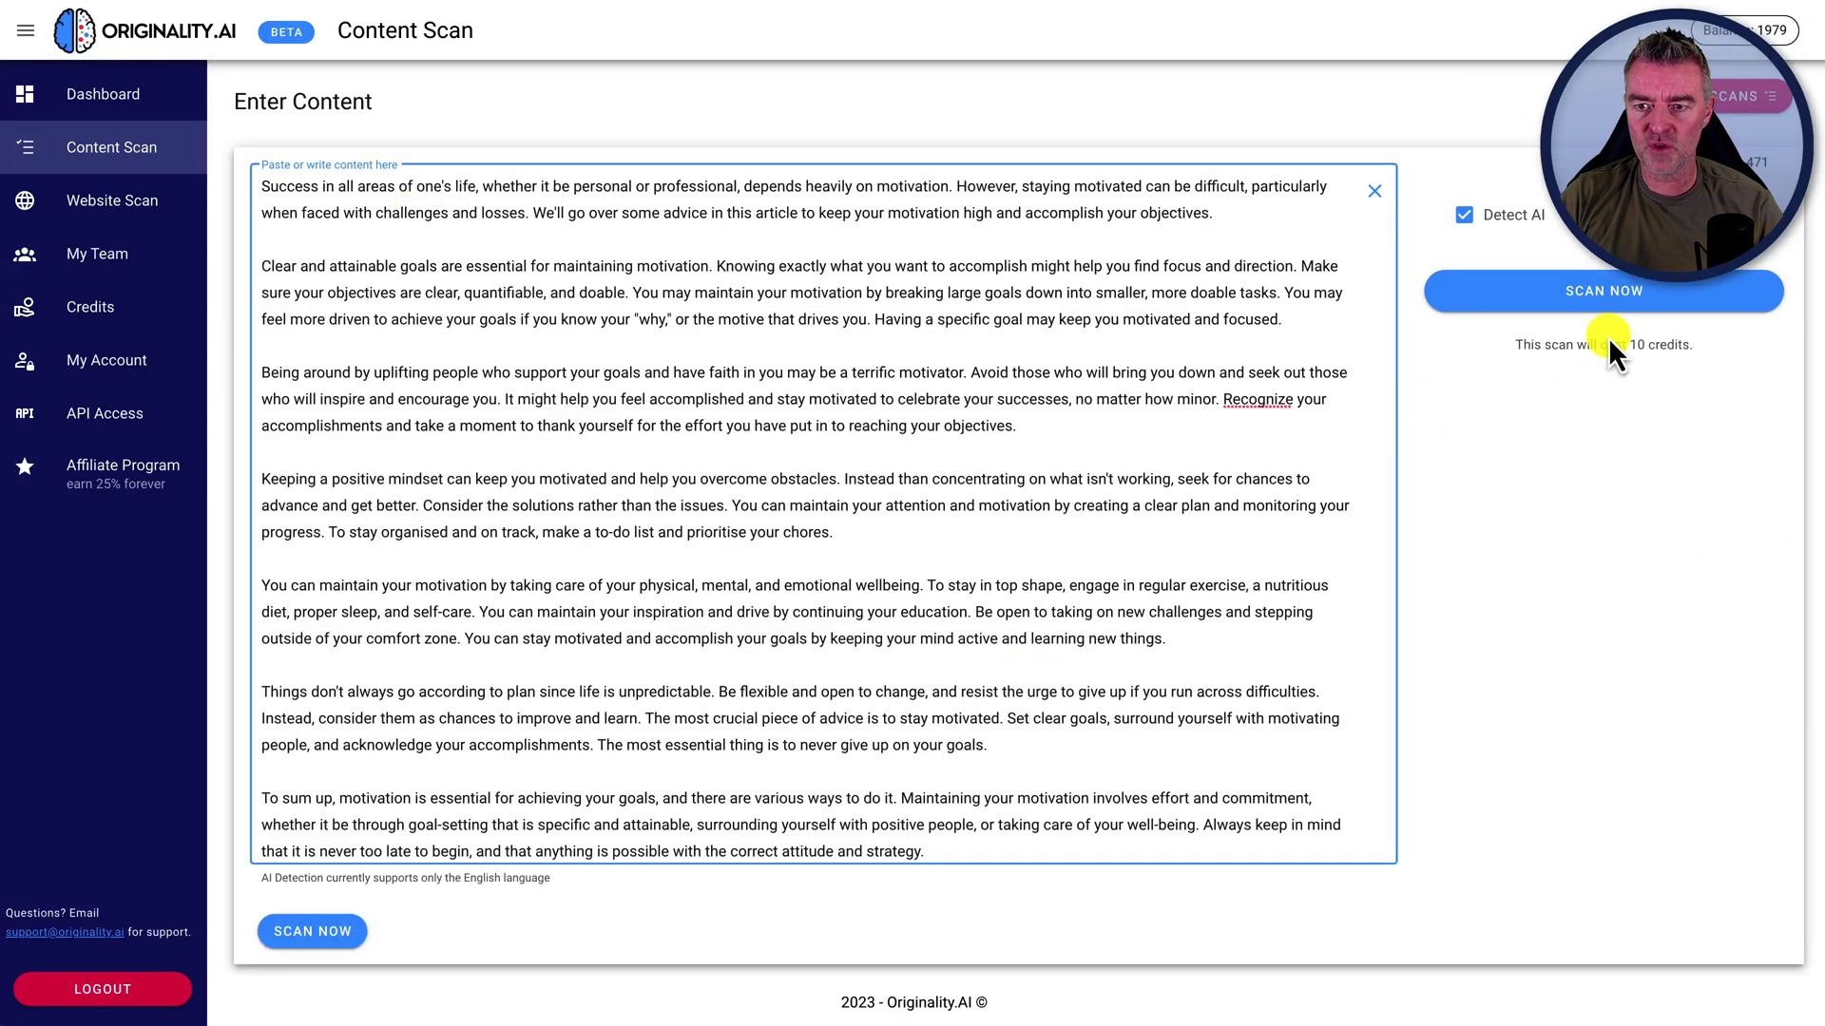
{"action": "left_click", "coordinate": [1610, 288]}
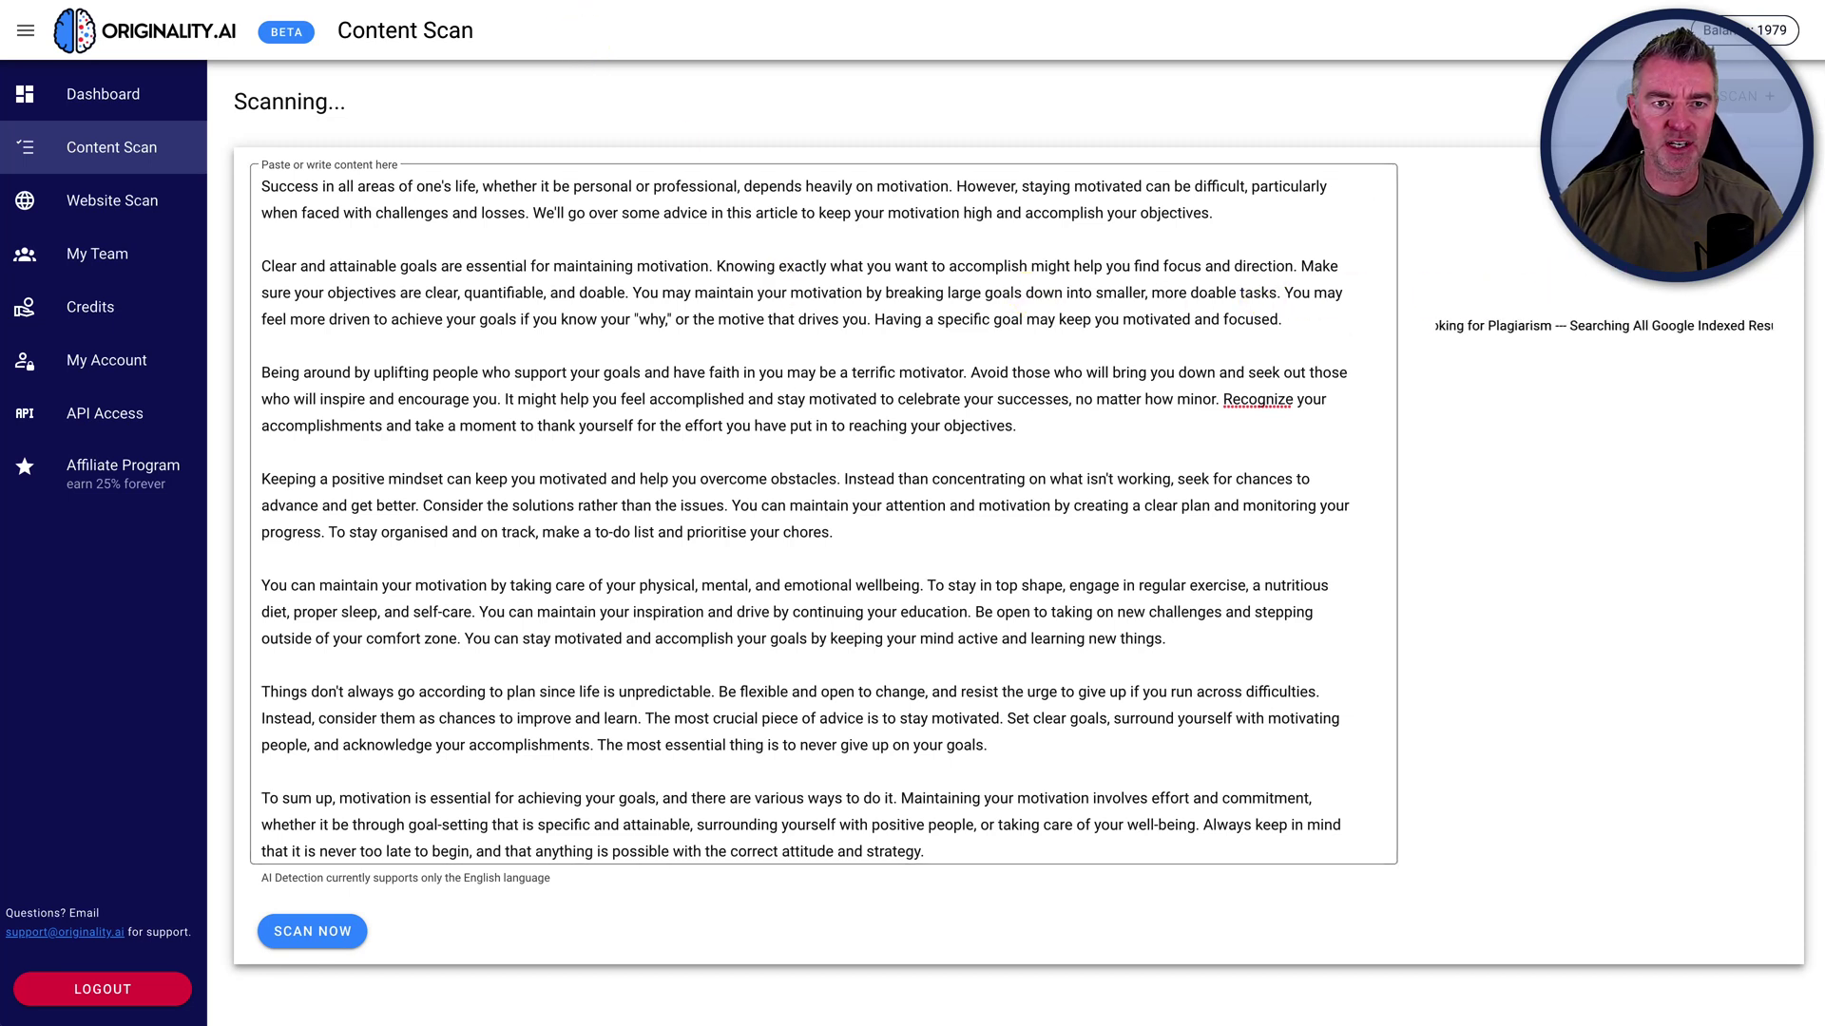
{"action": "left_click", "coordinate": [584, 2]}
{"action": "left_click", "coordinate": [740, 691]}
Replace Content at Scale's old essay with the paraphrased article and run Check for AI Content.
{"action": "key", "text": "ctrl+a"}
{"action": "key", "text": "BackSpace"}
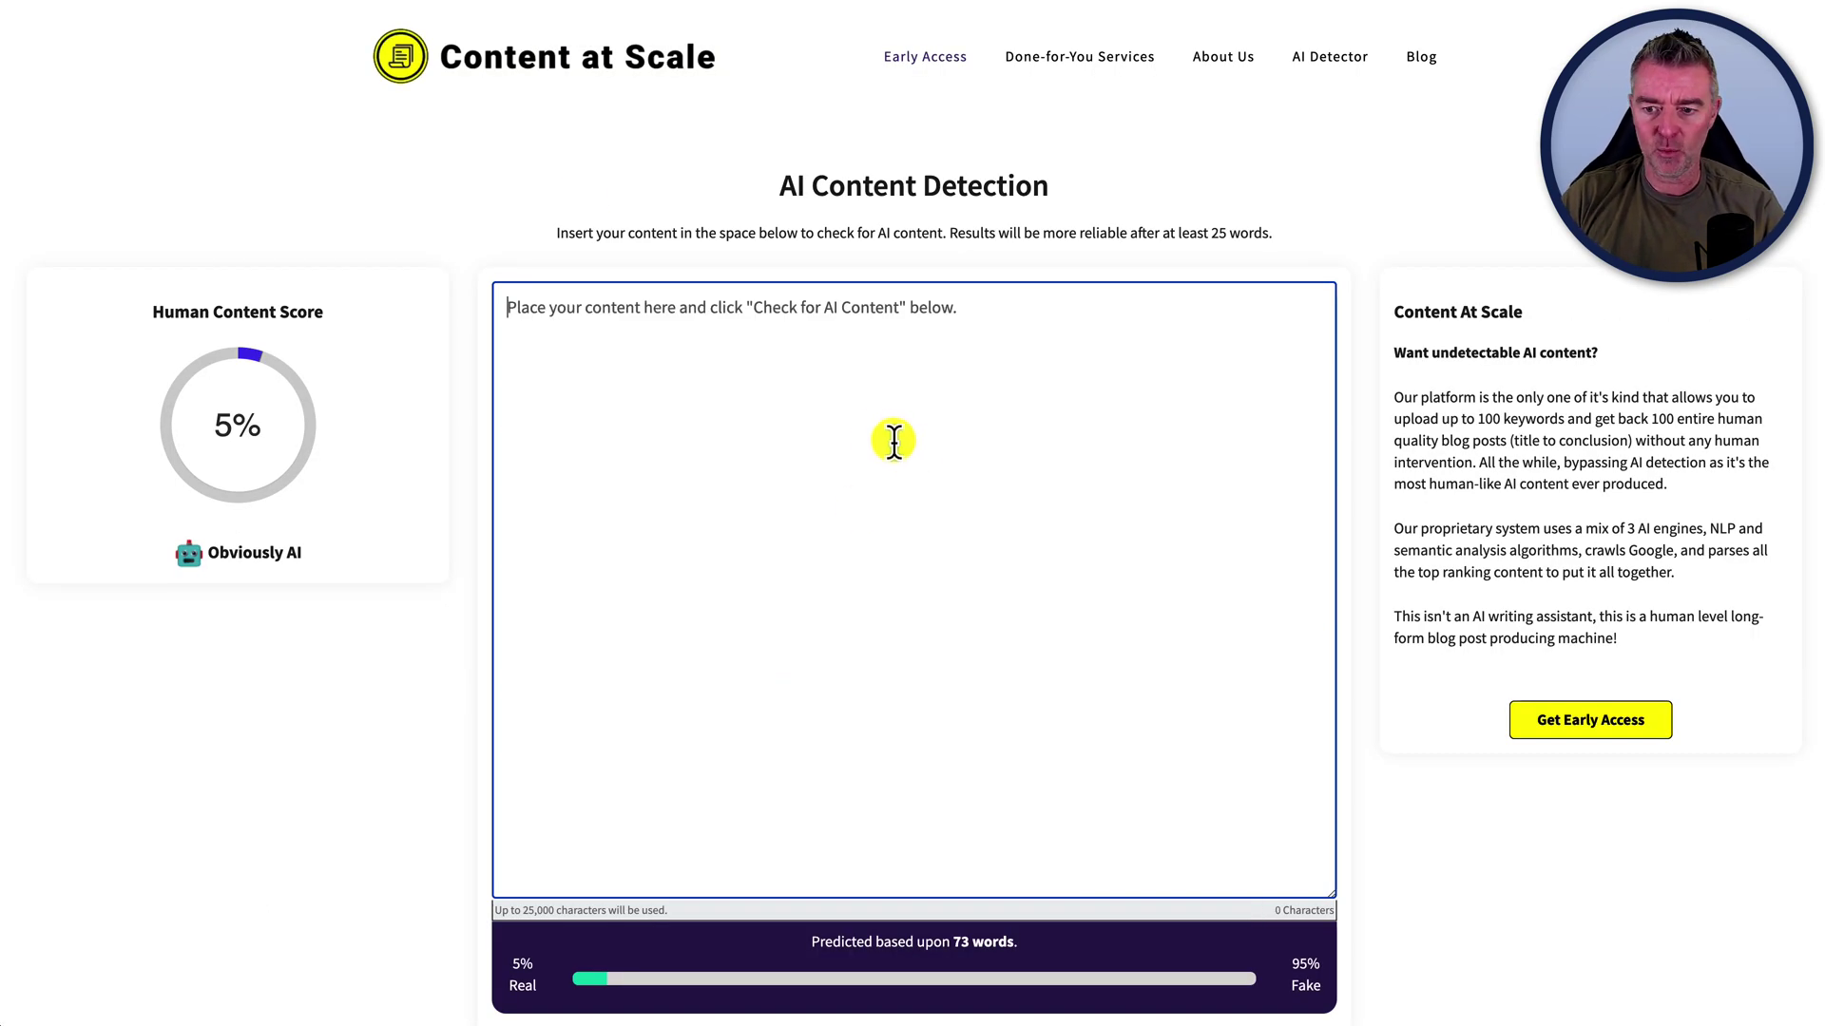
{"action": "key", "text": "ctrl+v"}
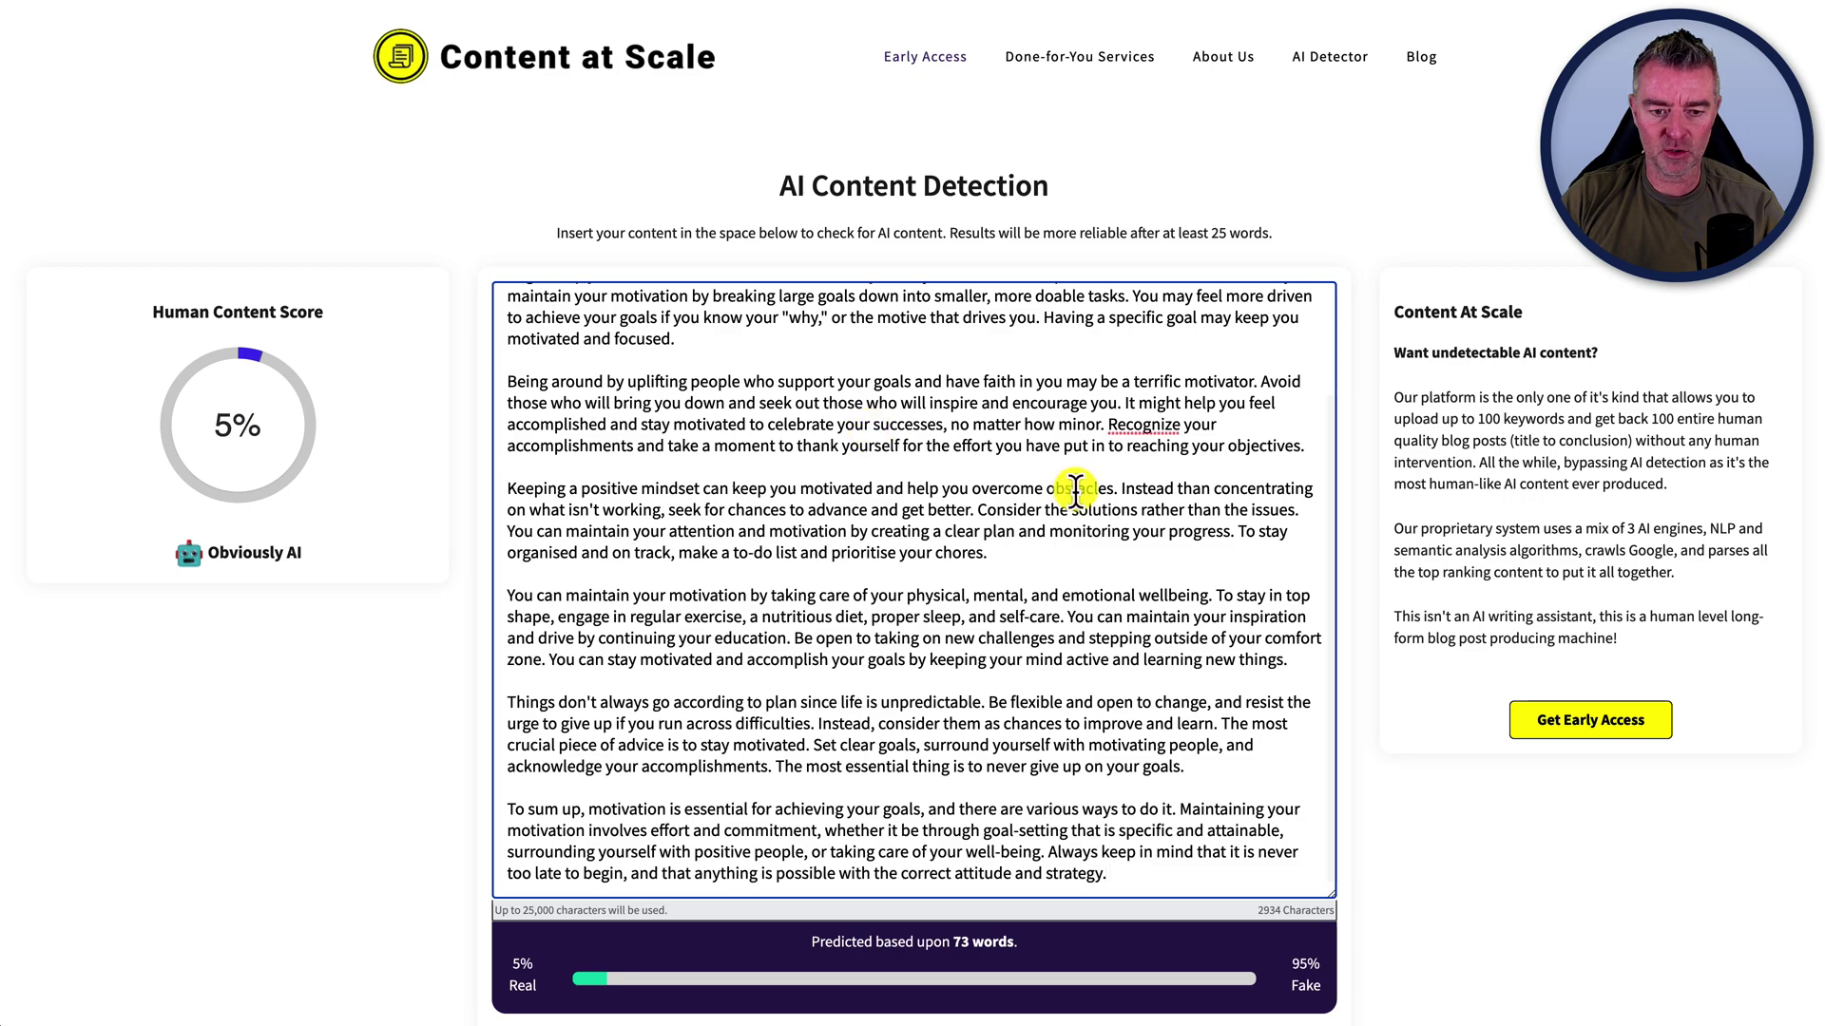
{"action": "key", "text": "Return"}
{"action": "key", "text": "Return"}
{"action": "scroll", "coordinate": [1074, 487], "scroll_direction": "down", "scroll_amount": 1}
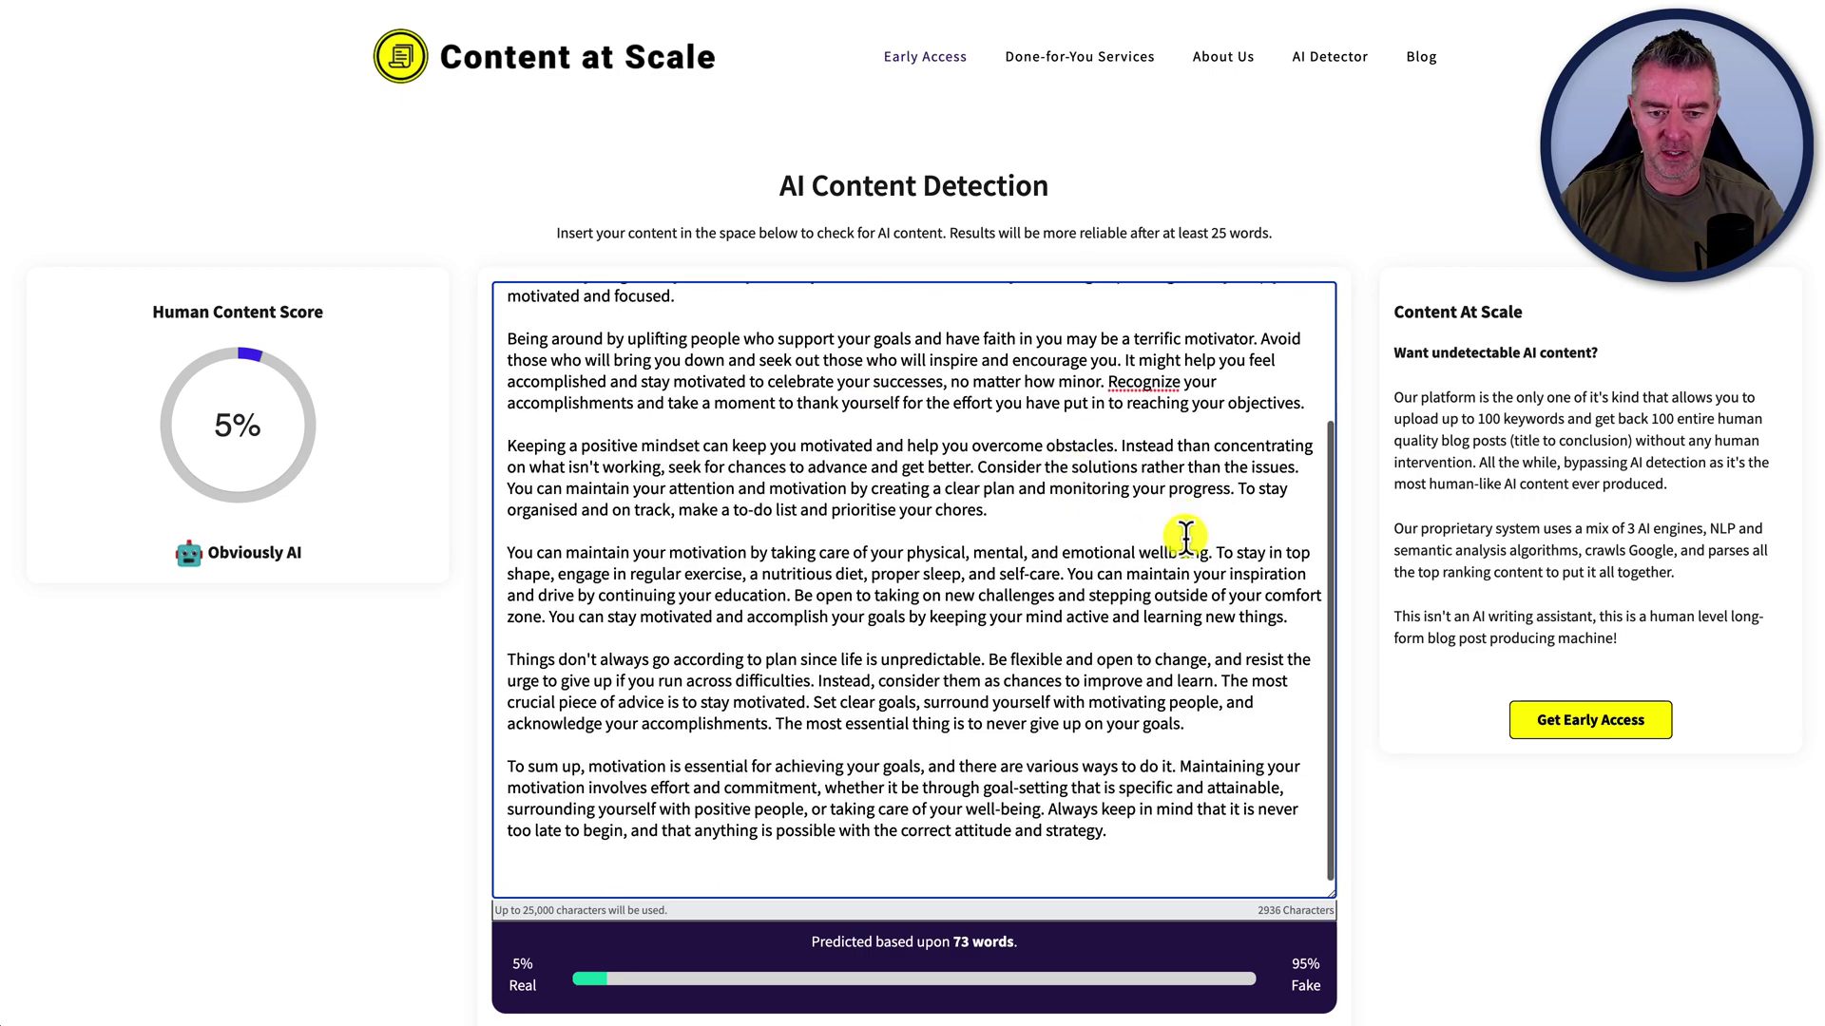
{"action": "scroll", "coordinate": [1484, 923], "scroll_direction": "down", "scroll_amount": 6}
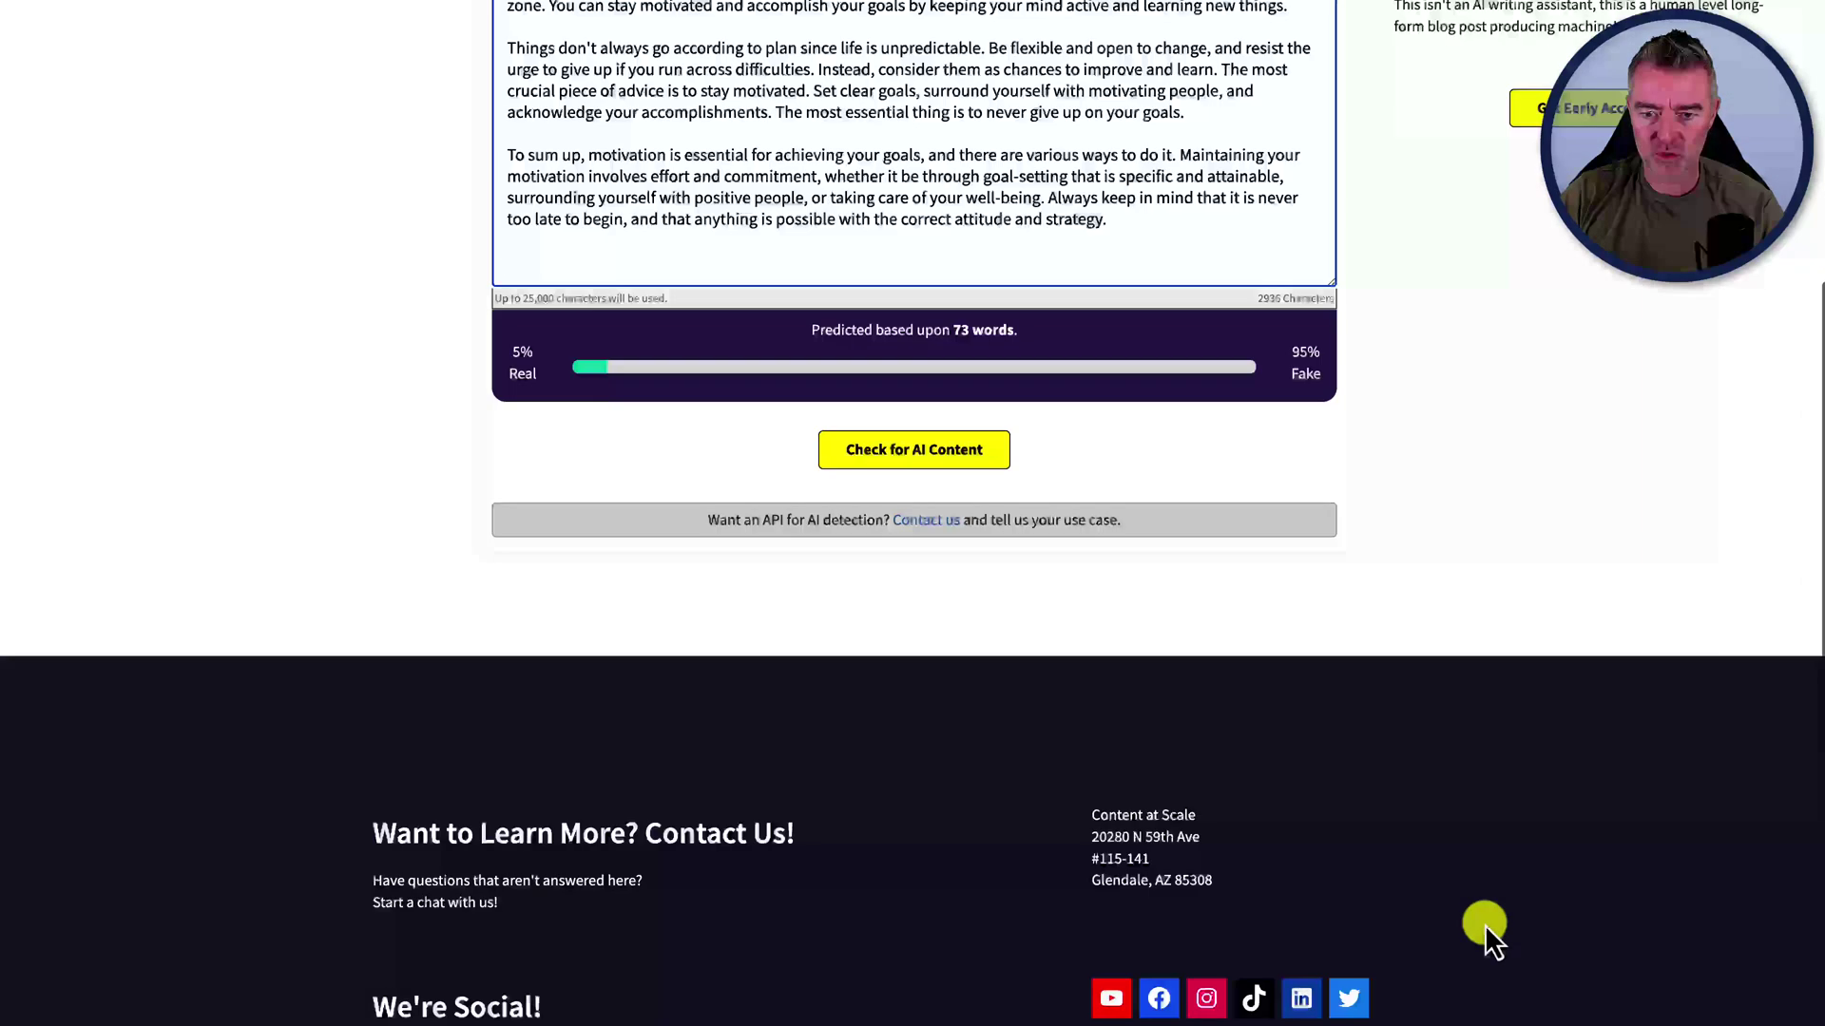
{"action": "left_click", "coordinate": [914, 454]}
{"action": "scroll", "coordinate": [1251, 585], "scroll_direction": "up", "scroll_amount": 7}
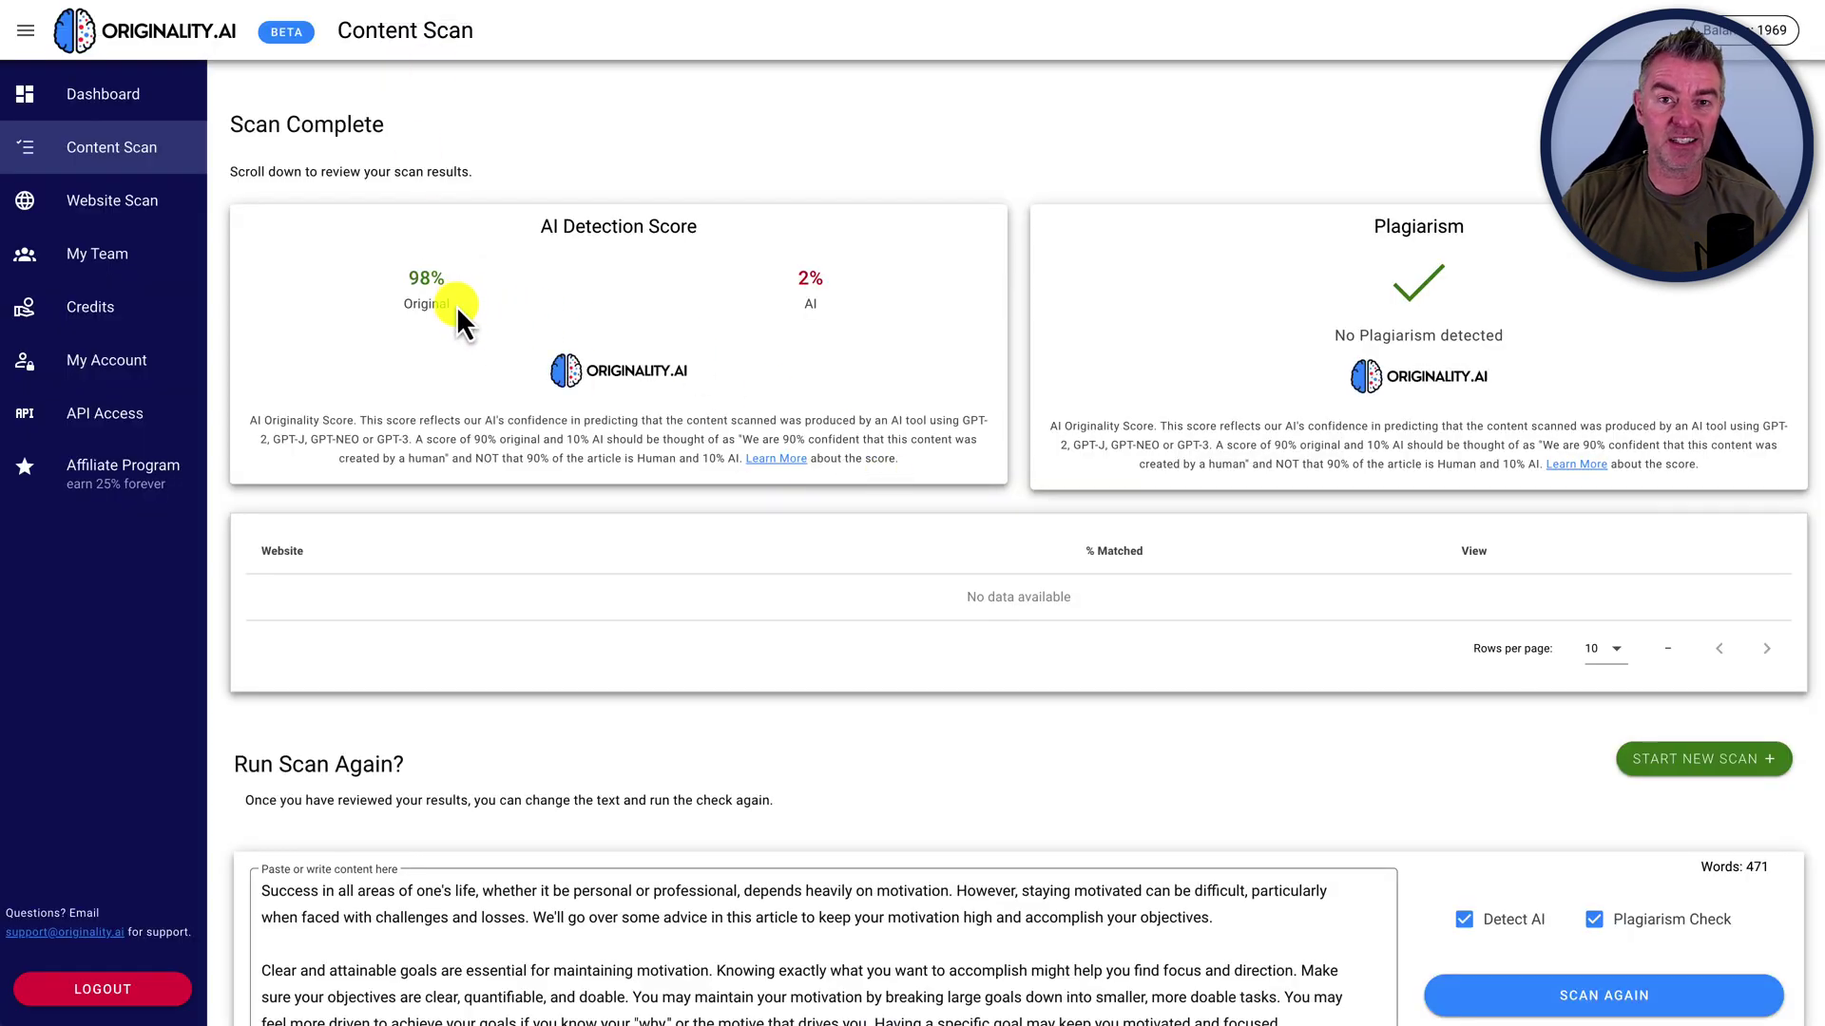
Highlight the 98% Original score on the completed Originality.ai scan.
{"action": "left_click_drag", "start_coordinate": [450, 308], "coordinate": [415, 279]}
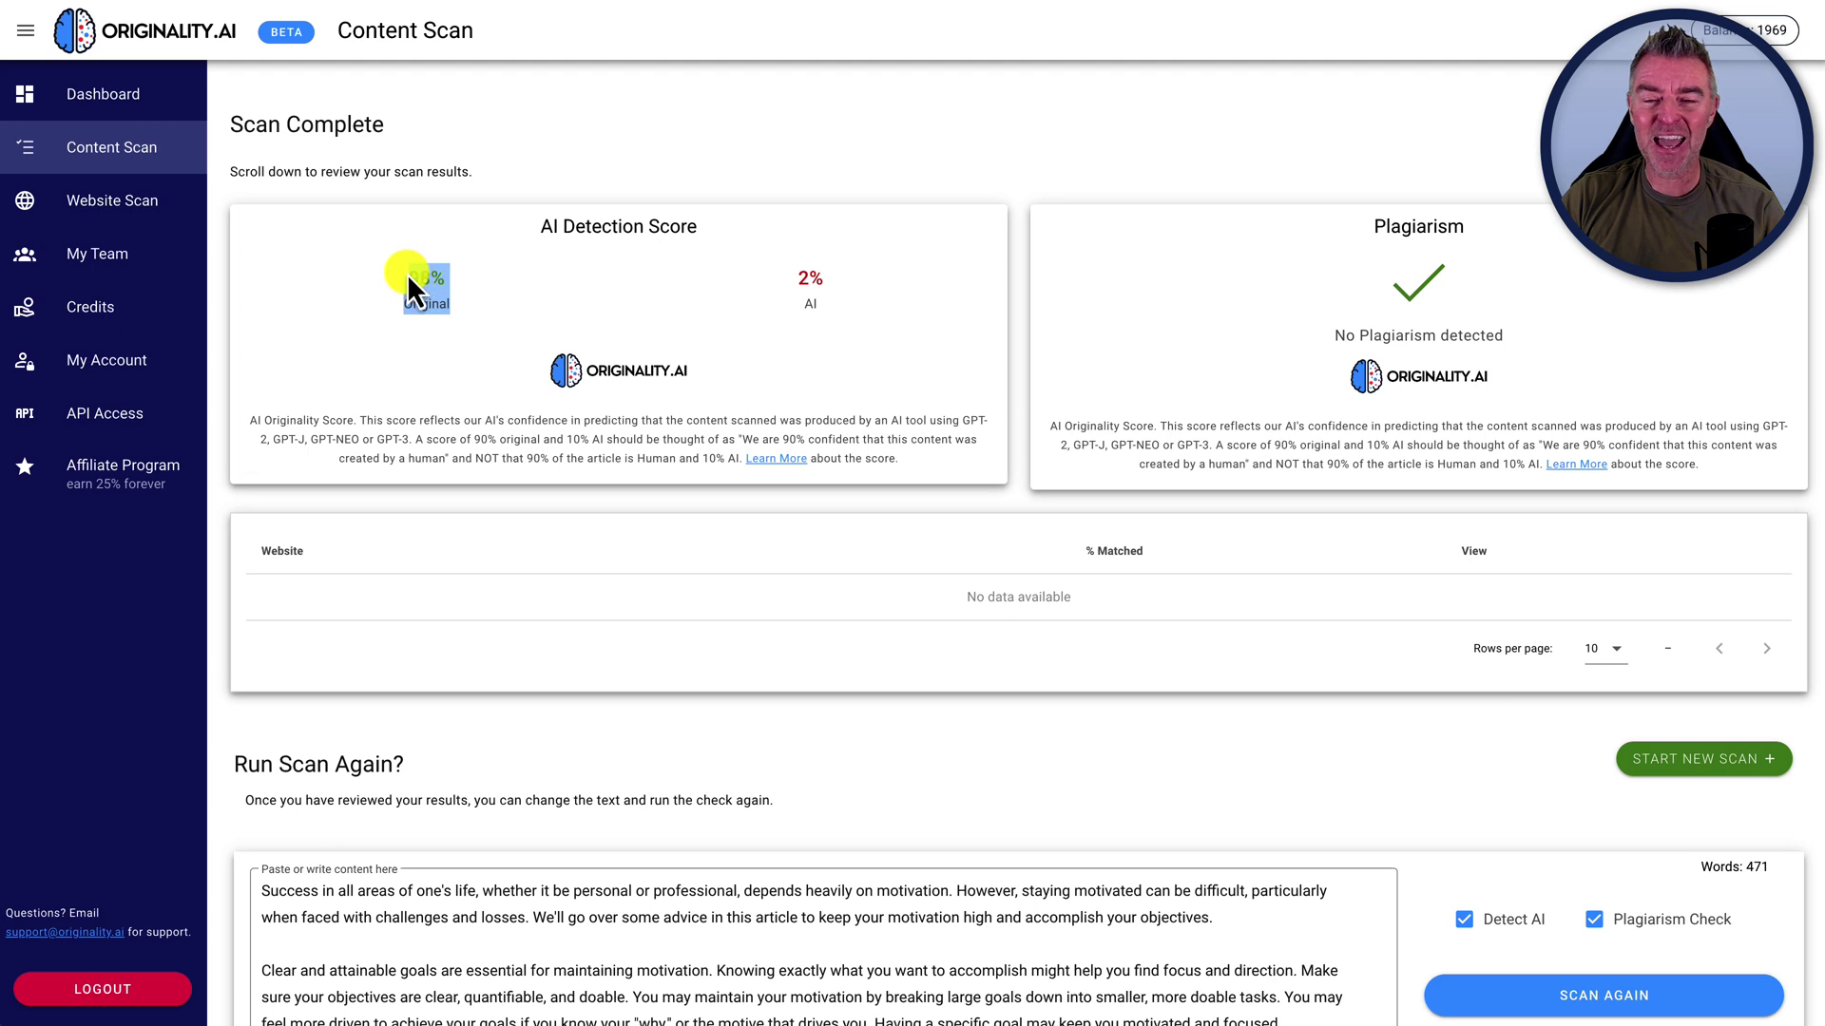
{"action": "left_click", "coordinate": [809, 278]}
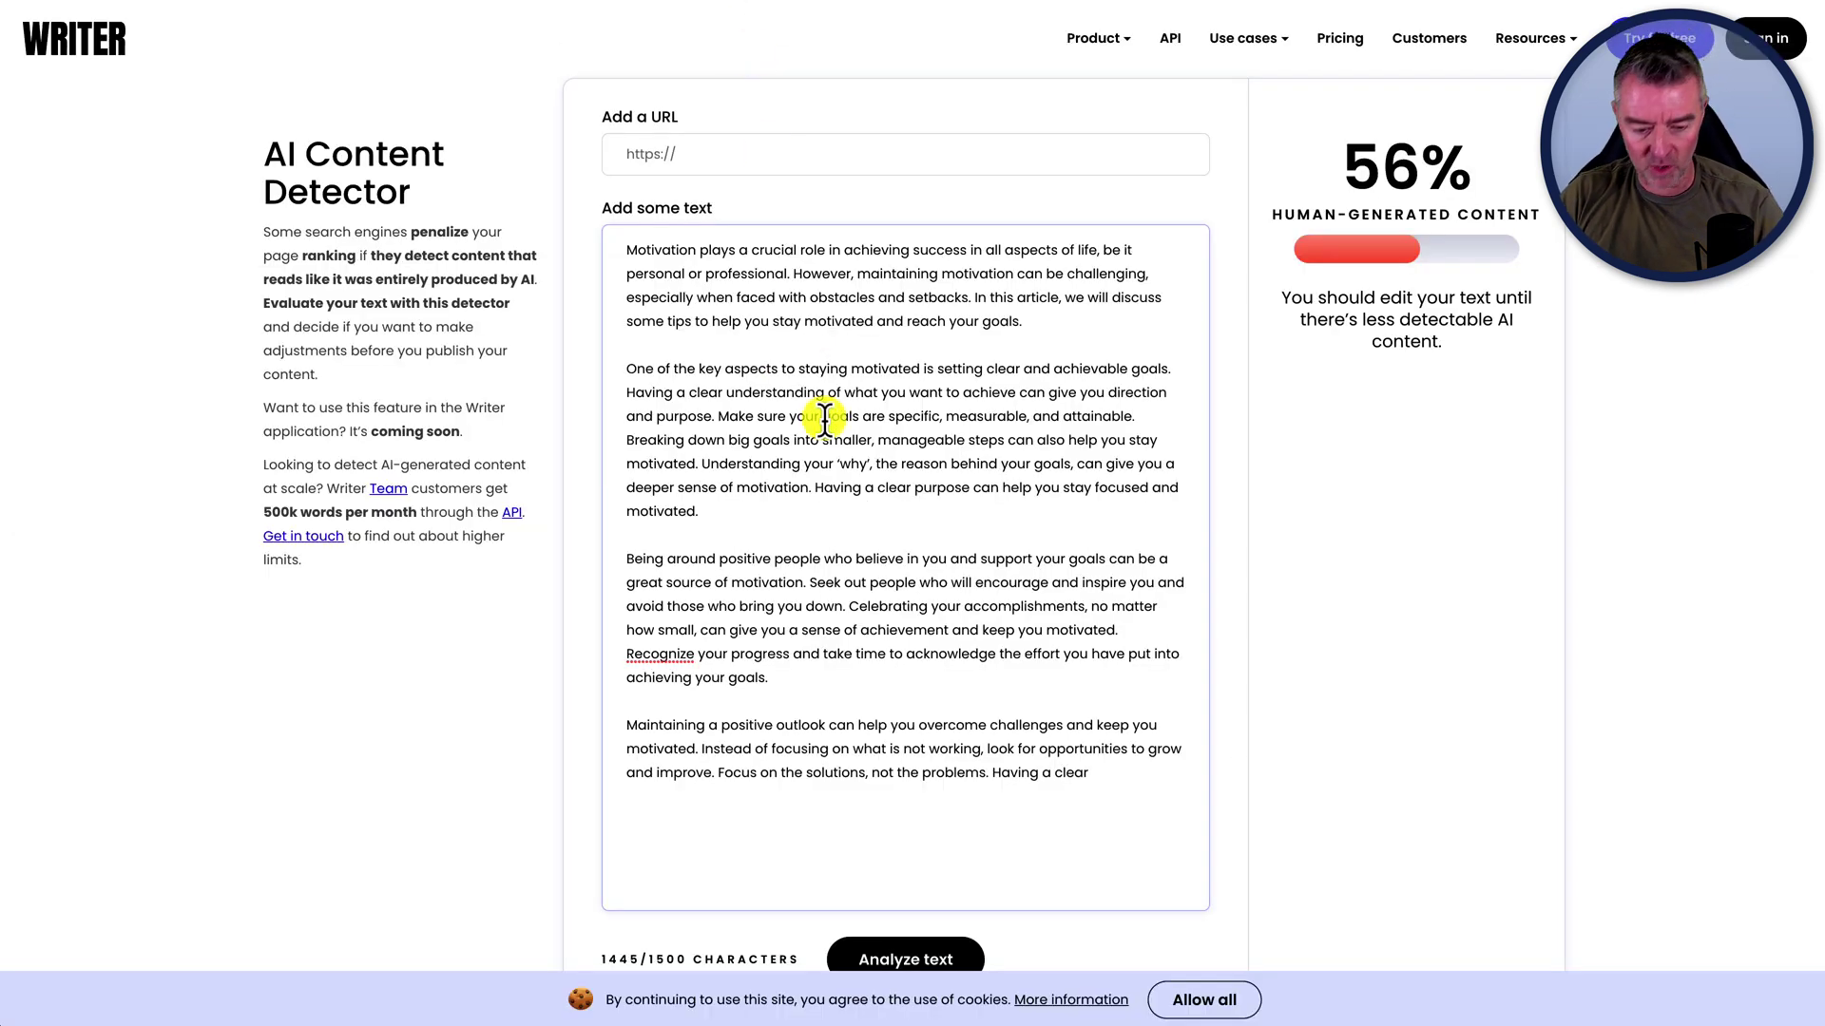
Paste the paraphrased article into Writer, trim it under 1500 characters, and analyse: 100% human.
{"action": "key", "text": "ctrl+a"}
{"action": "key", "text": "BackSpace"}
{"action": "key", "text": "ctrl+v"}
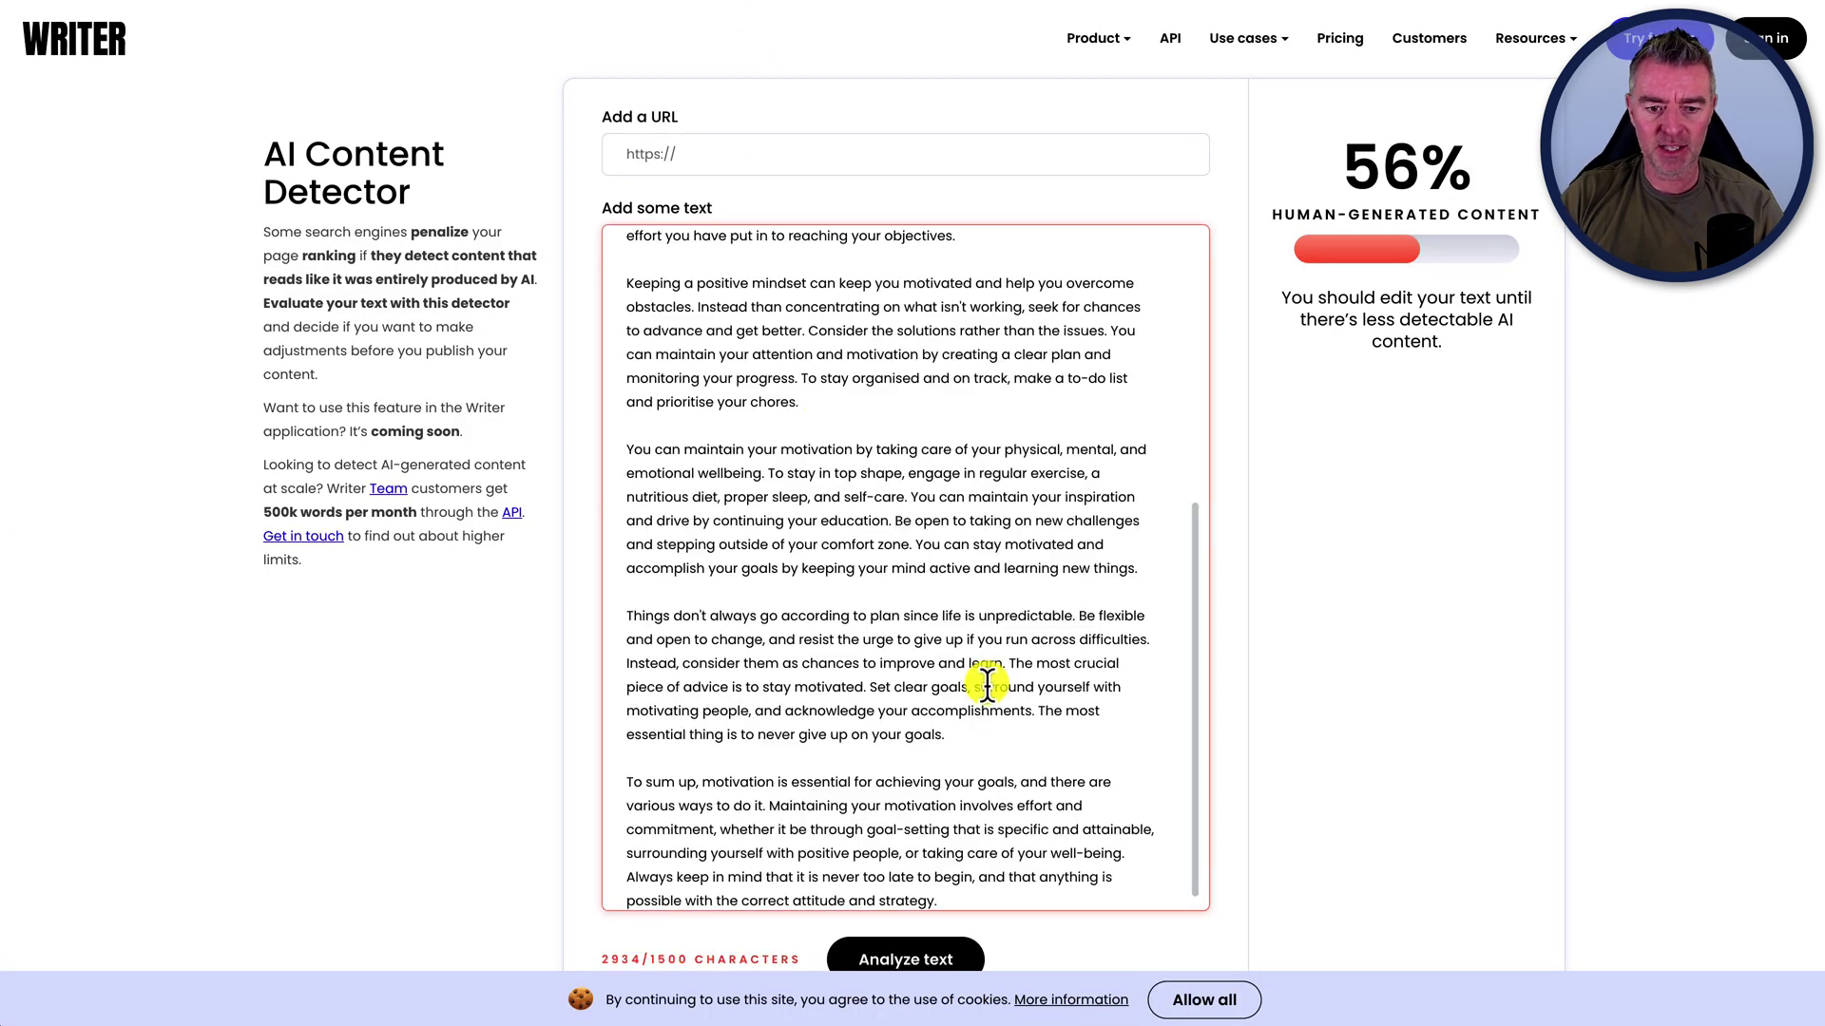
{"action": "left_click_drag", "start_coordinate": [974, 895], "coordinate": [595, 451]}
{"action": "key", "text": "BackSpace"}
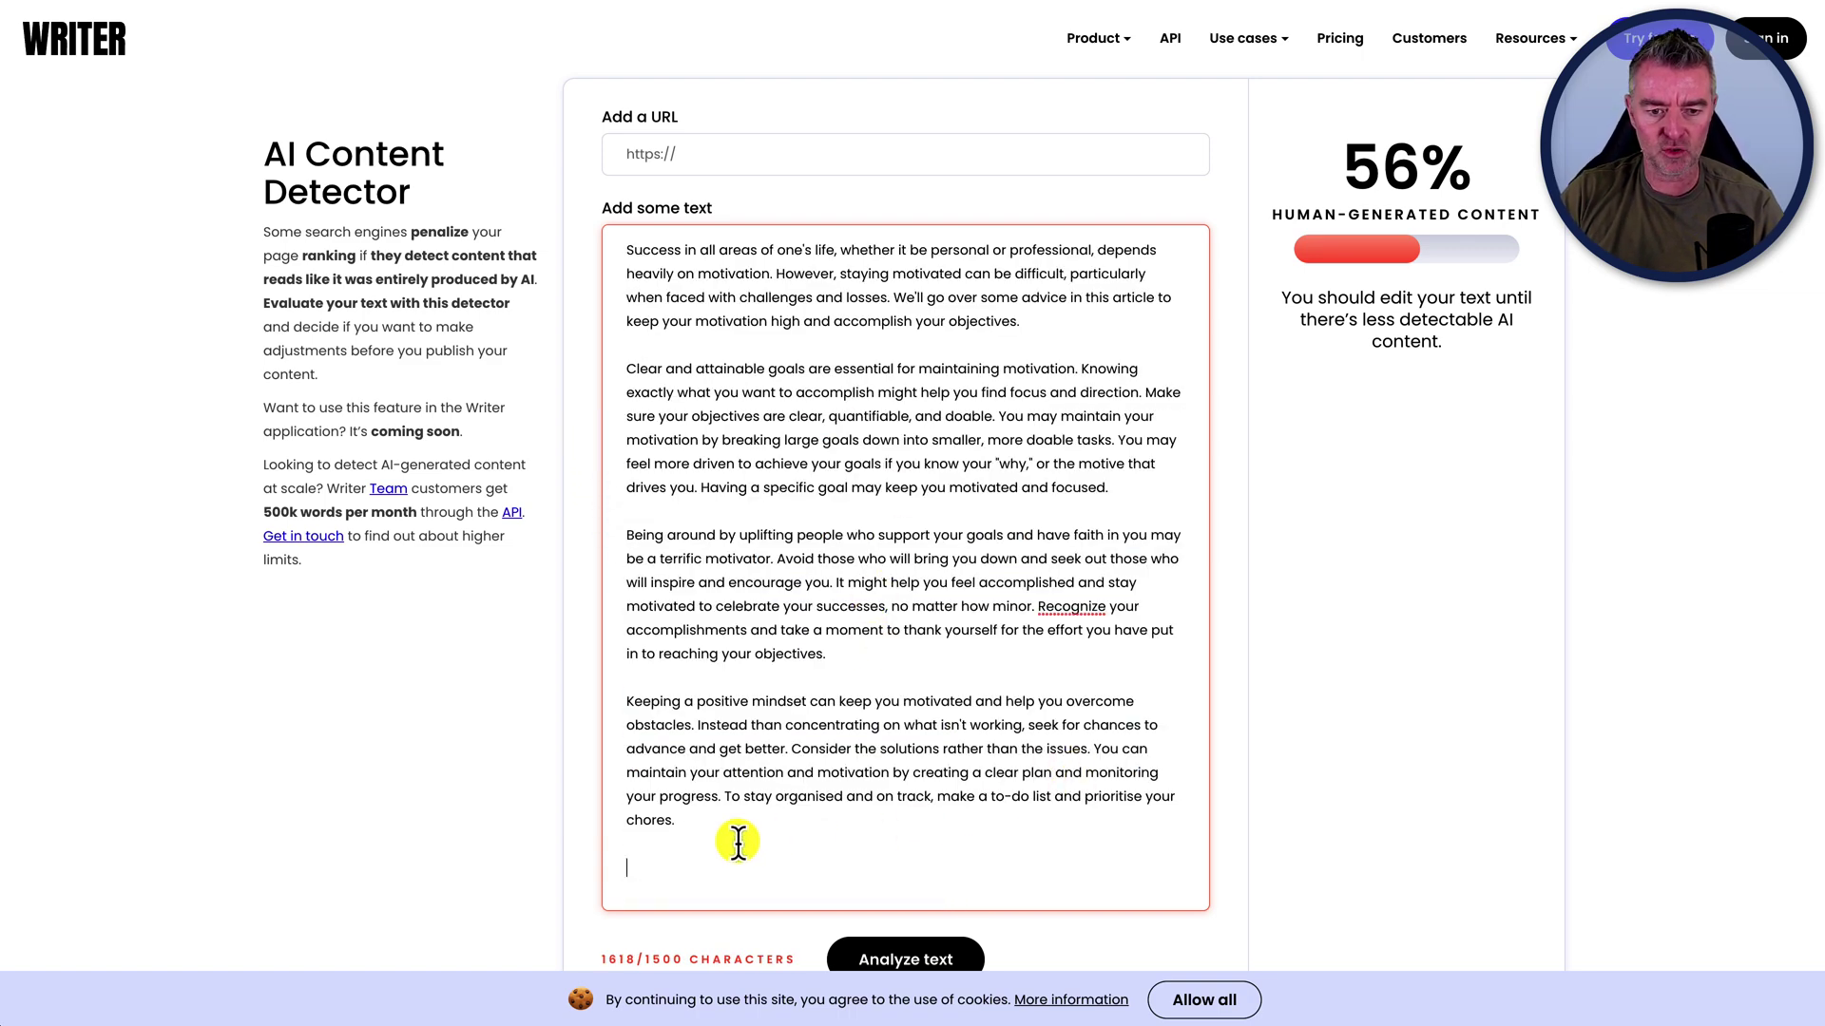
{"action": "left_click_drag", "start_coordinate": [677, 823], "coordinate": [615, 708]}
{"action": "key", "text": "BackSpace"}
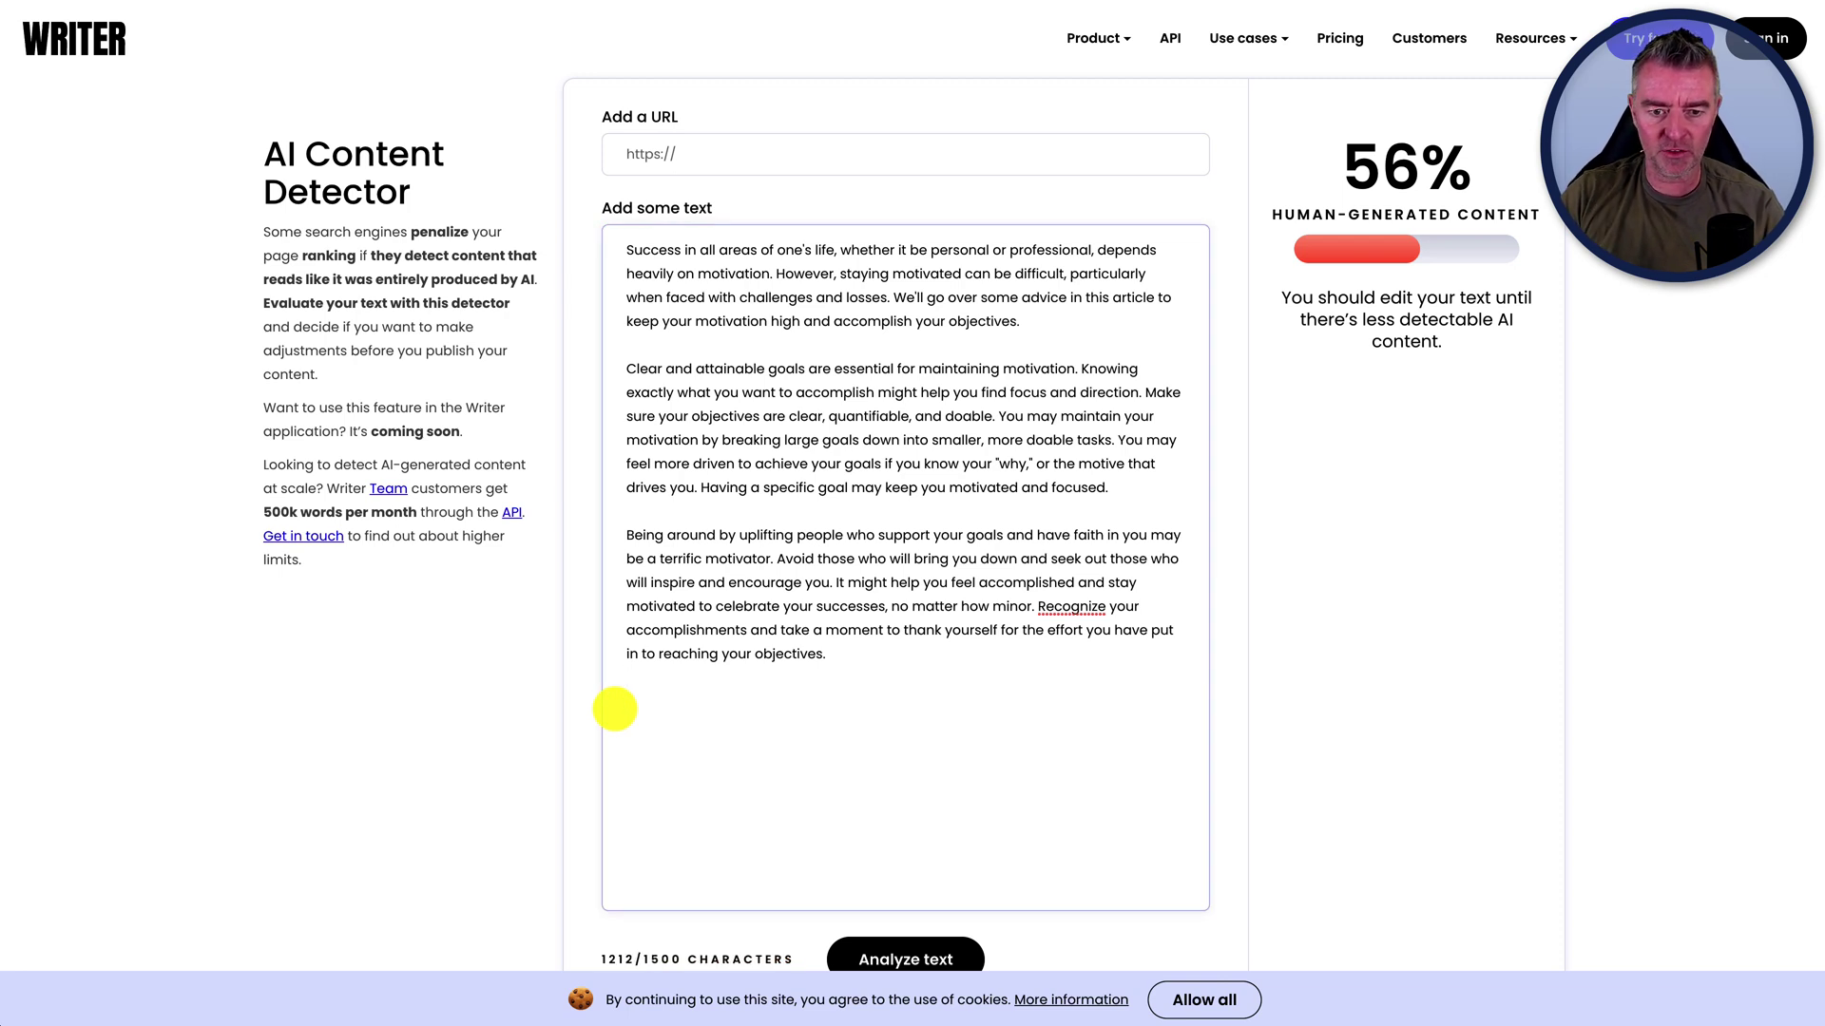
{"action": "left_click", "coordinate": [911, 960]}
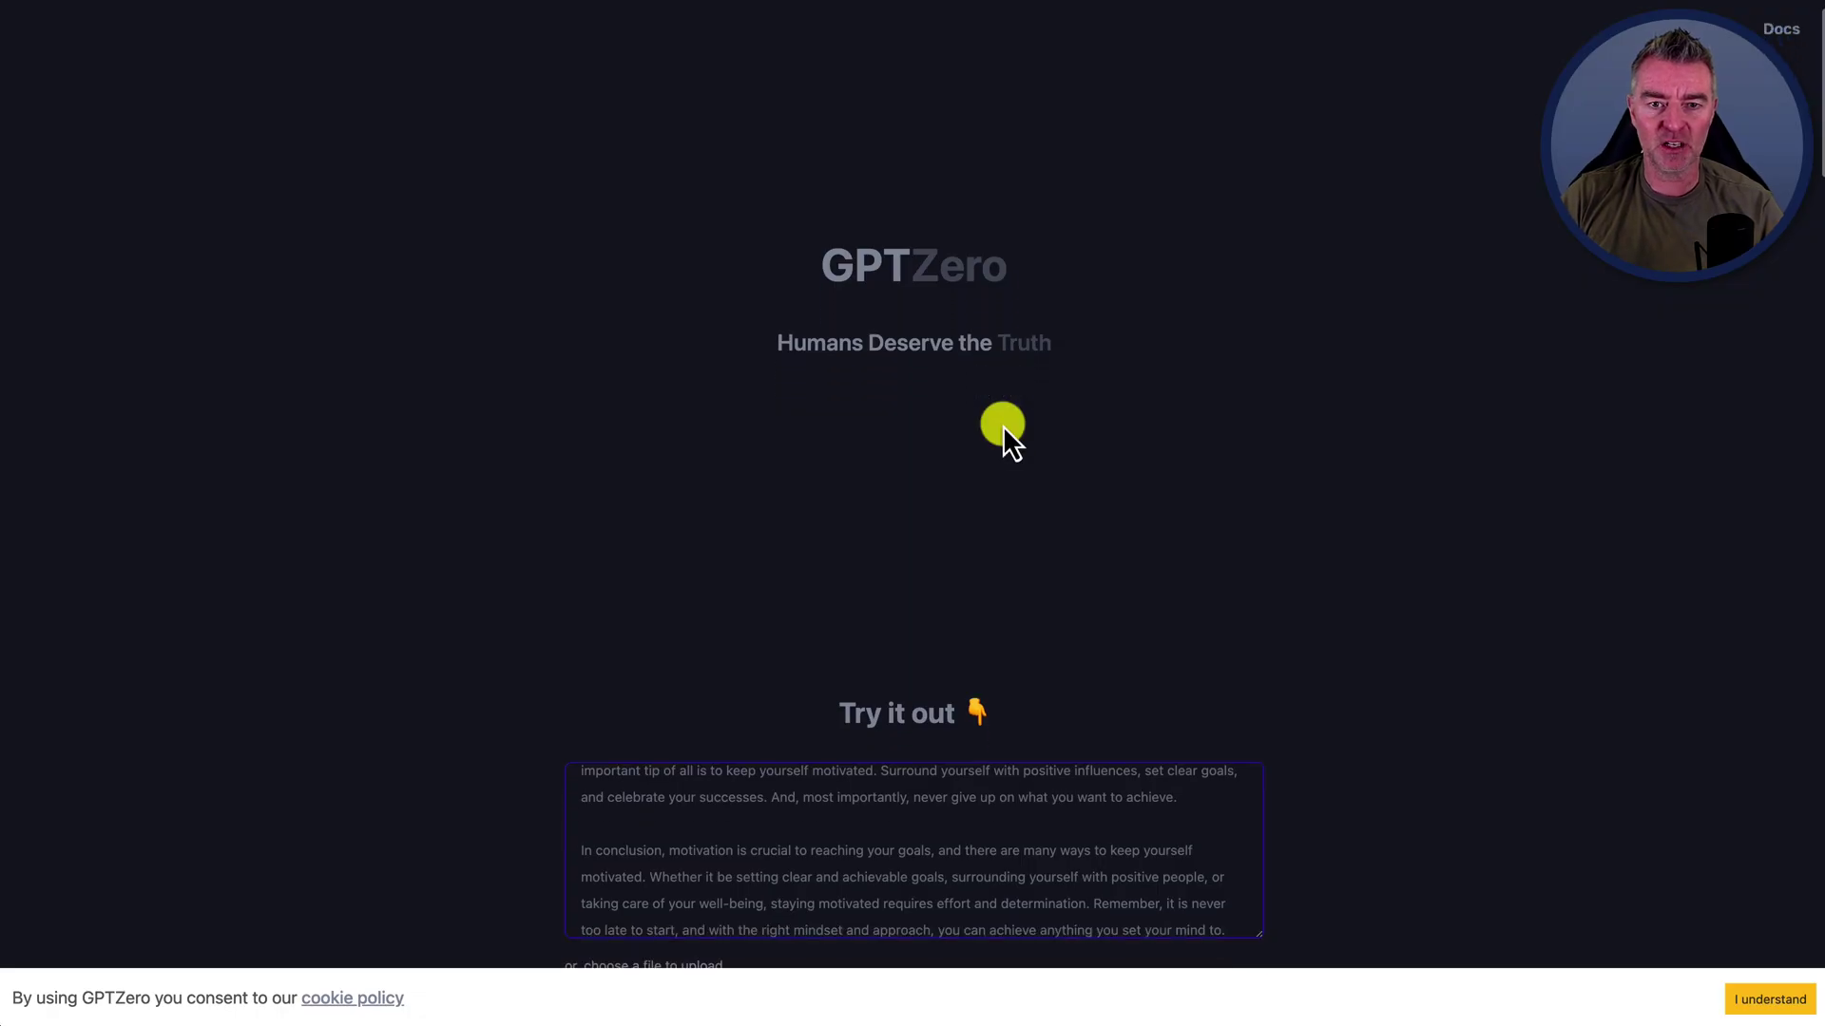
Replace GPTZero's old essay with the paraphrased article and get the detection results.
{"action": "scroll", "coordinate": [1002, 425], "scroll_direction": "down", "scroll_amount": 5}
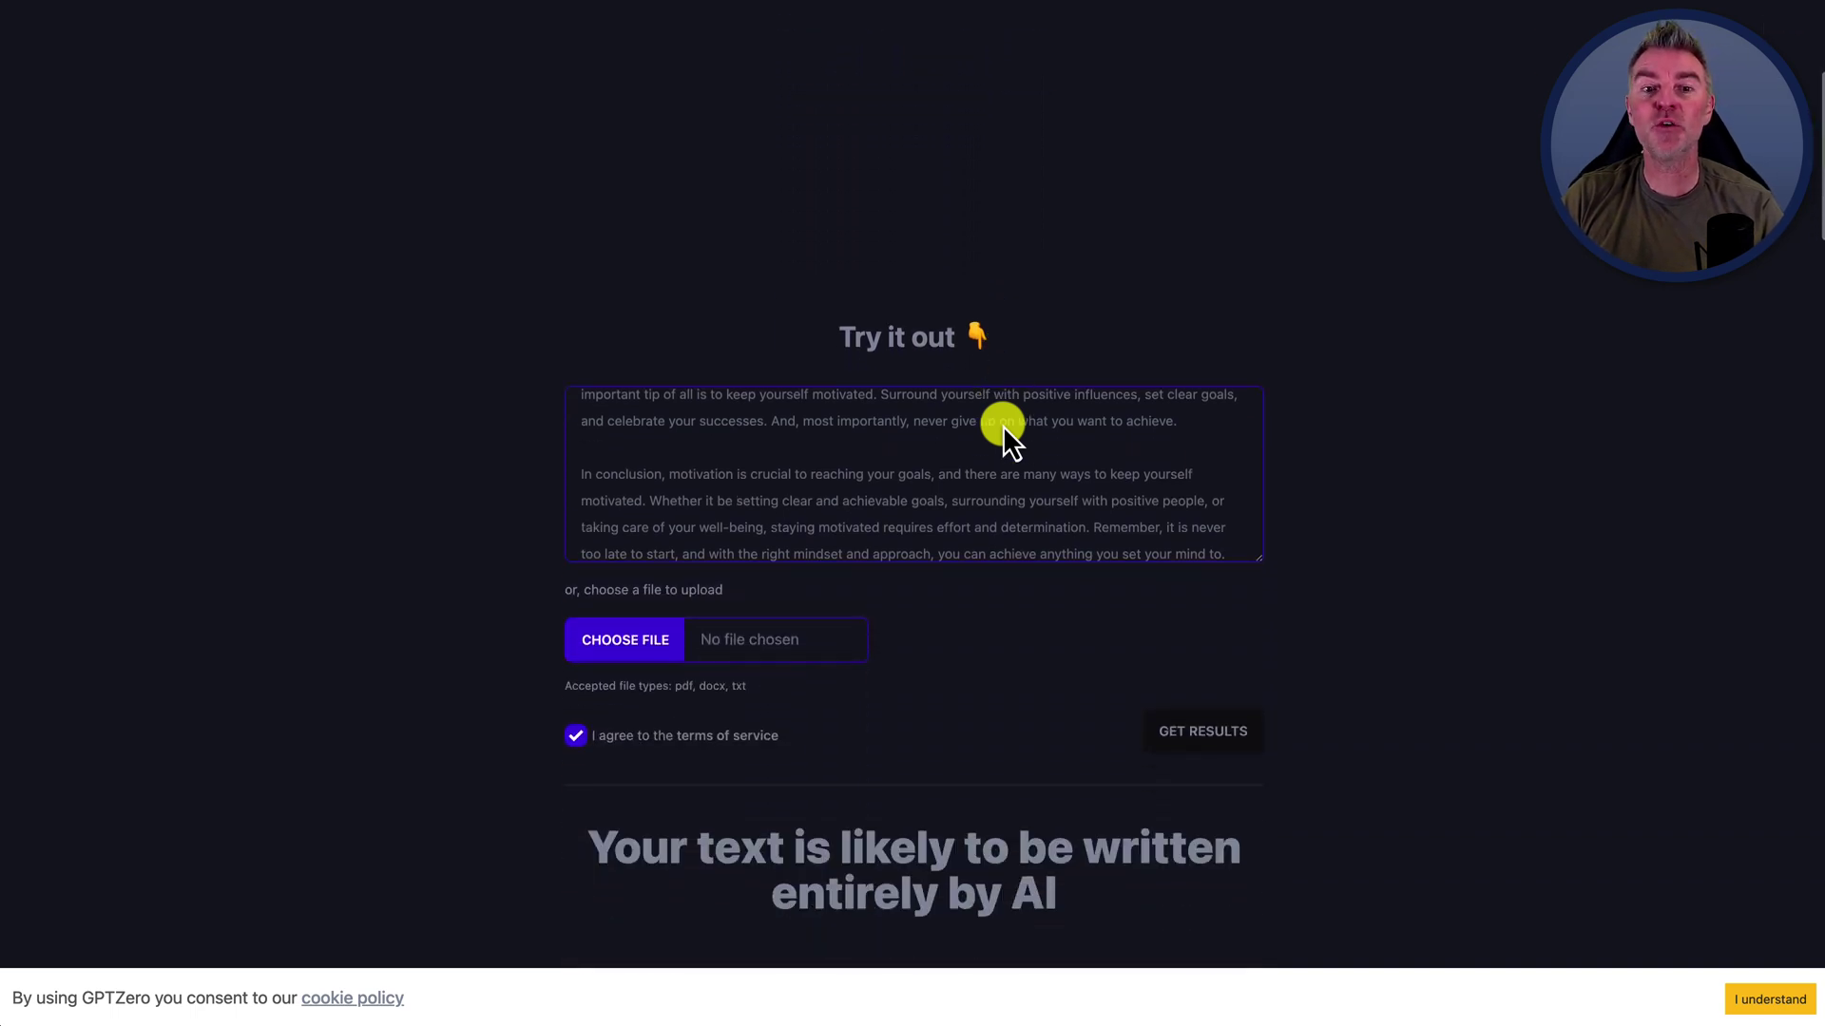
{"action": "left_click", "coordinate": [822, 514]}
{"action": "key", "text": "super+a"}
{"action": "key", "text": "BackSpace"}
{"action": "key", "text": "super+v"}
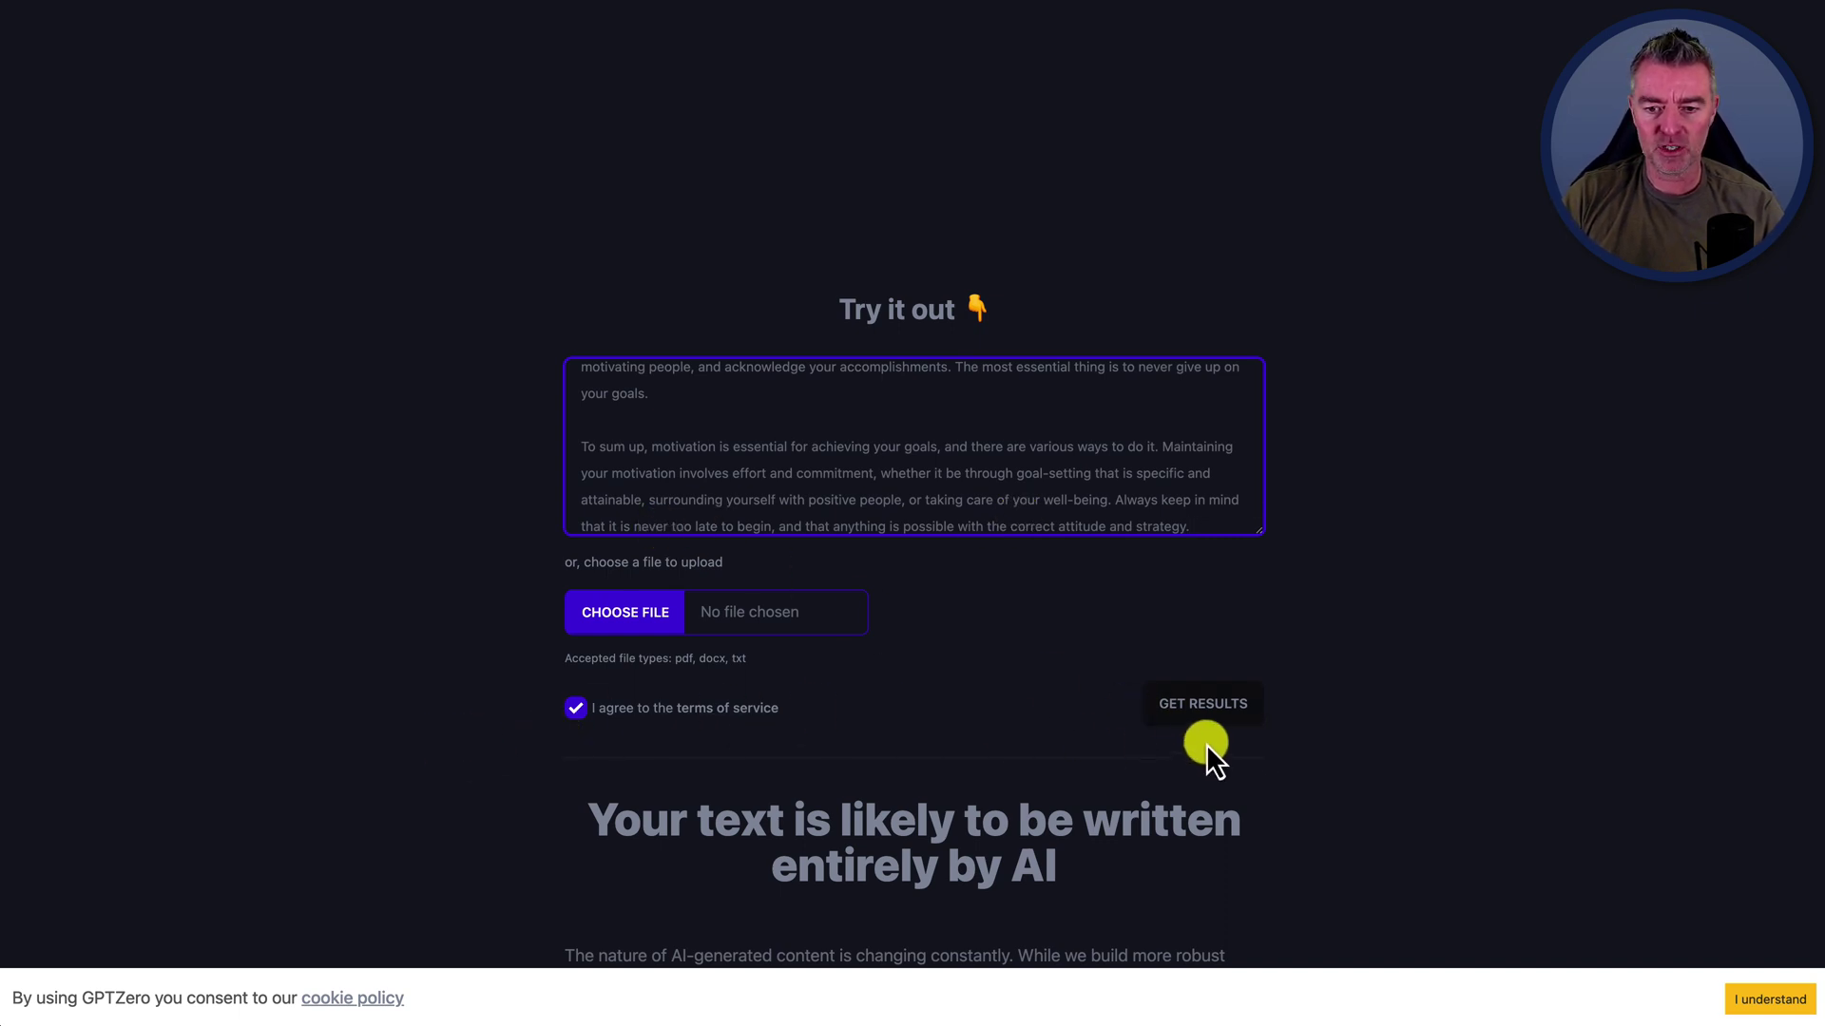
{"action": "left_click", "coordinate": [1205, 705]}
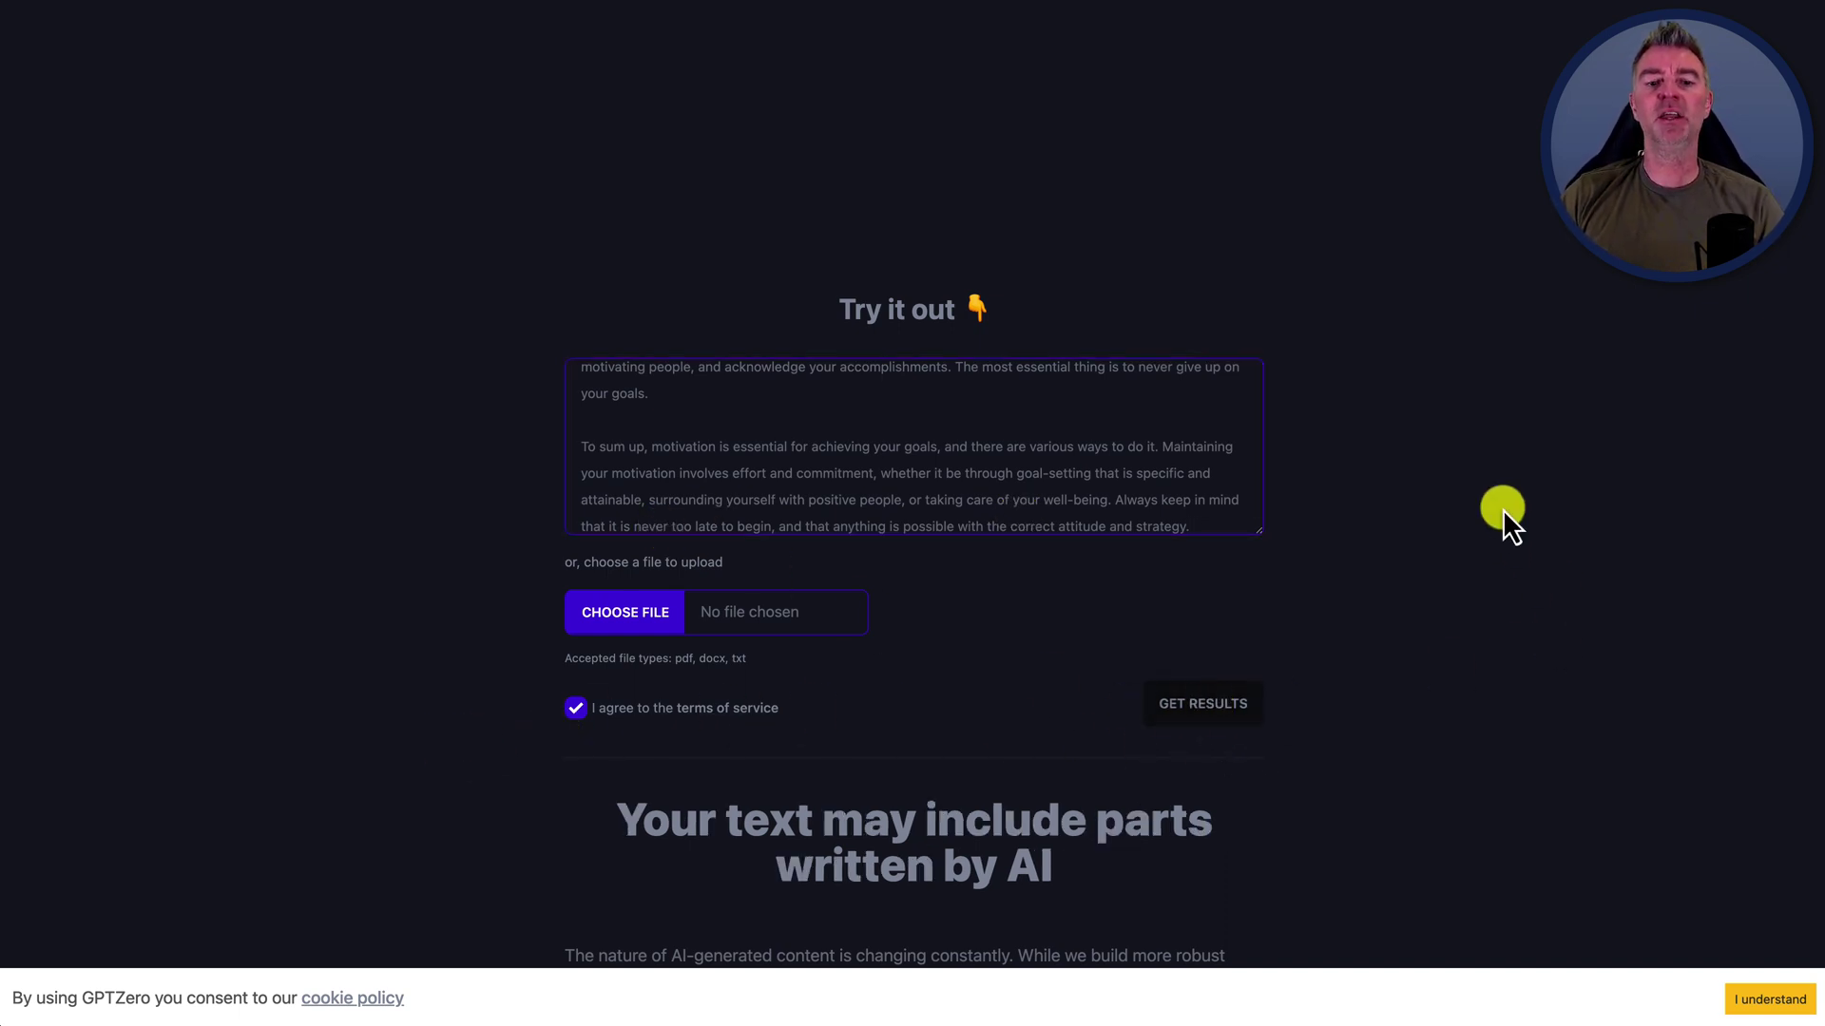
Review the results and select the first sentence flagged as possibly AI-written.
{"action": "scroll", "coordinate": [1502, 509], "scroll_direction": "down", "scroll_amount": 5}
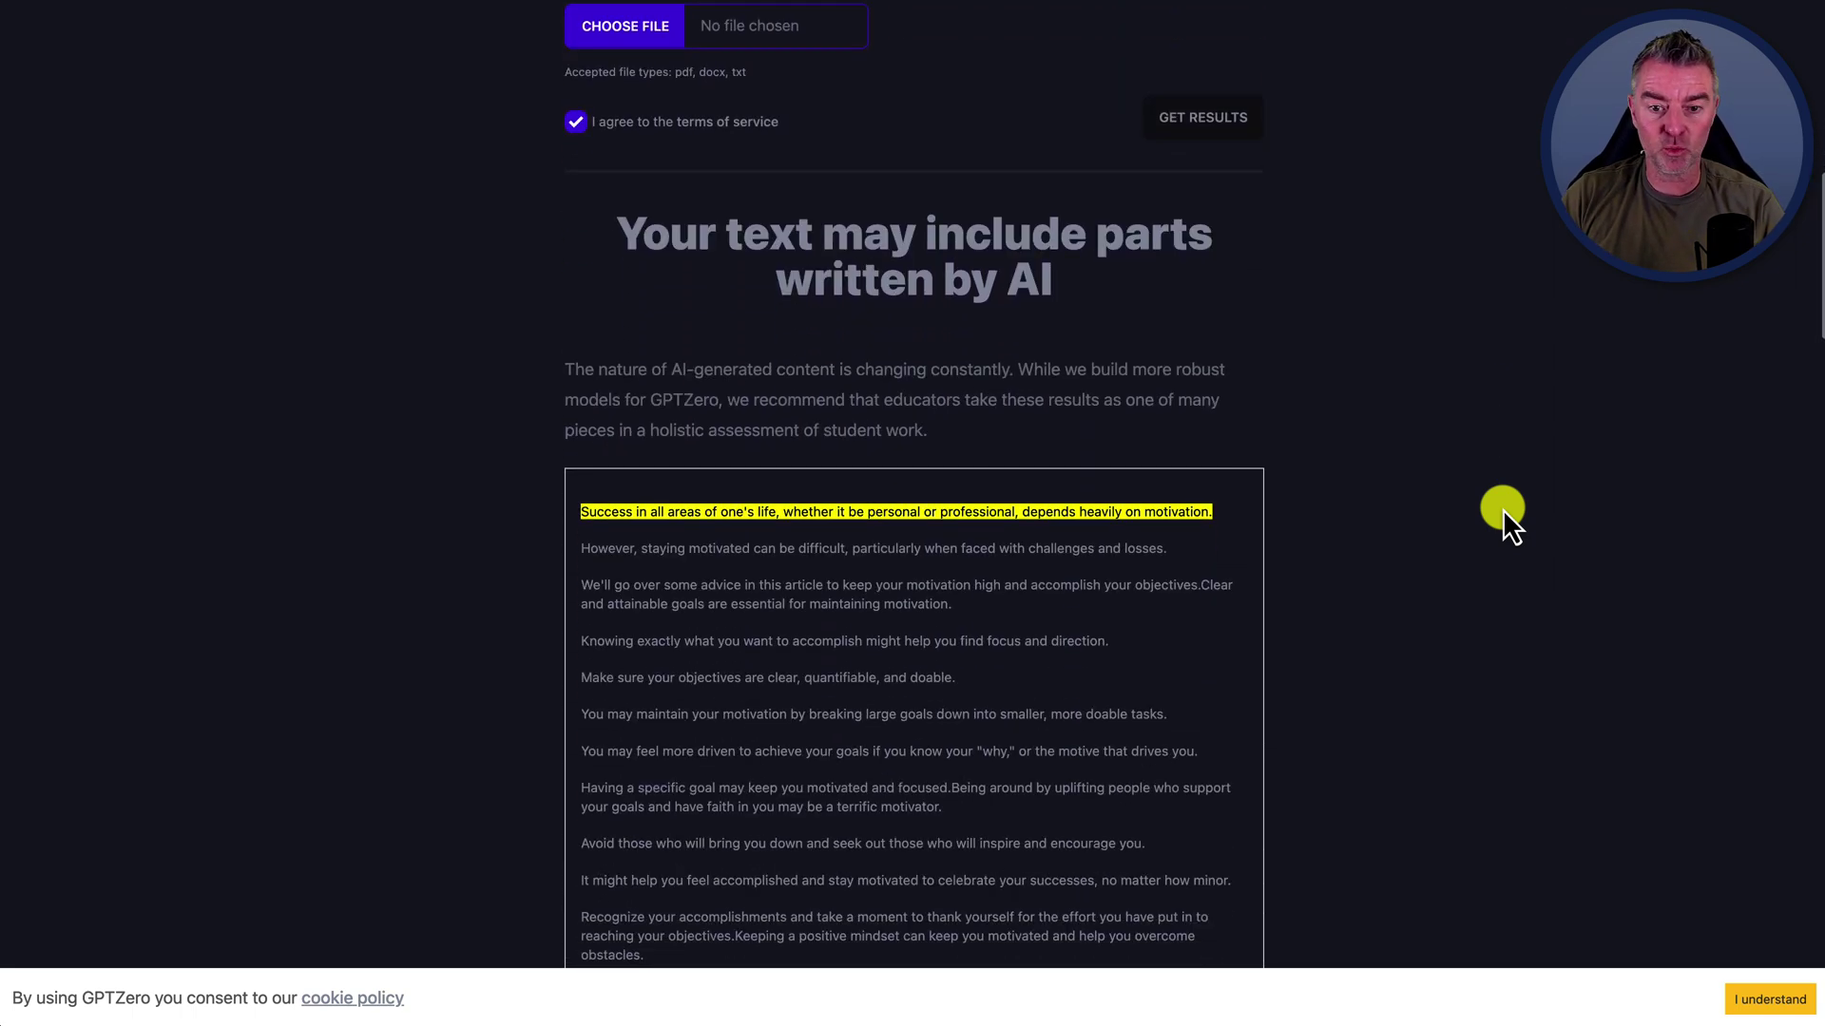
{"action": "scroll", "coordinate": [1502, 509], "scroll_direction": "down", "scroll_amount": 1}
{"action": "scroll", "coordinate": [875, 608], "scroll_direction": "down", "scroll_amount": 1}
{"action": "scroll", "coordinate": [875, 616], "scroll_direction": "down", "scroll_amount": 6}
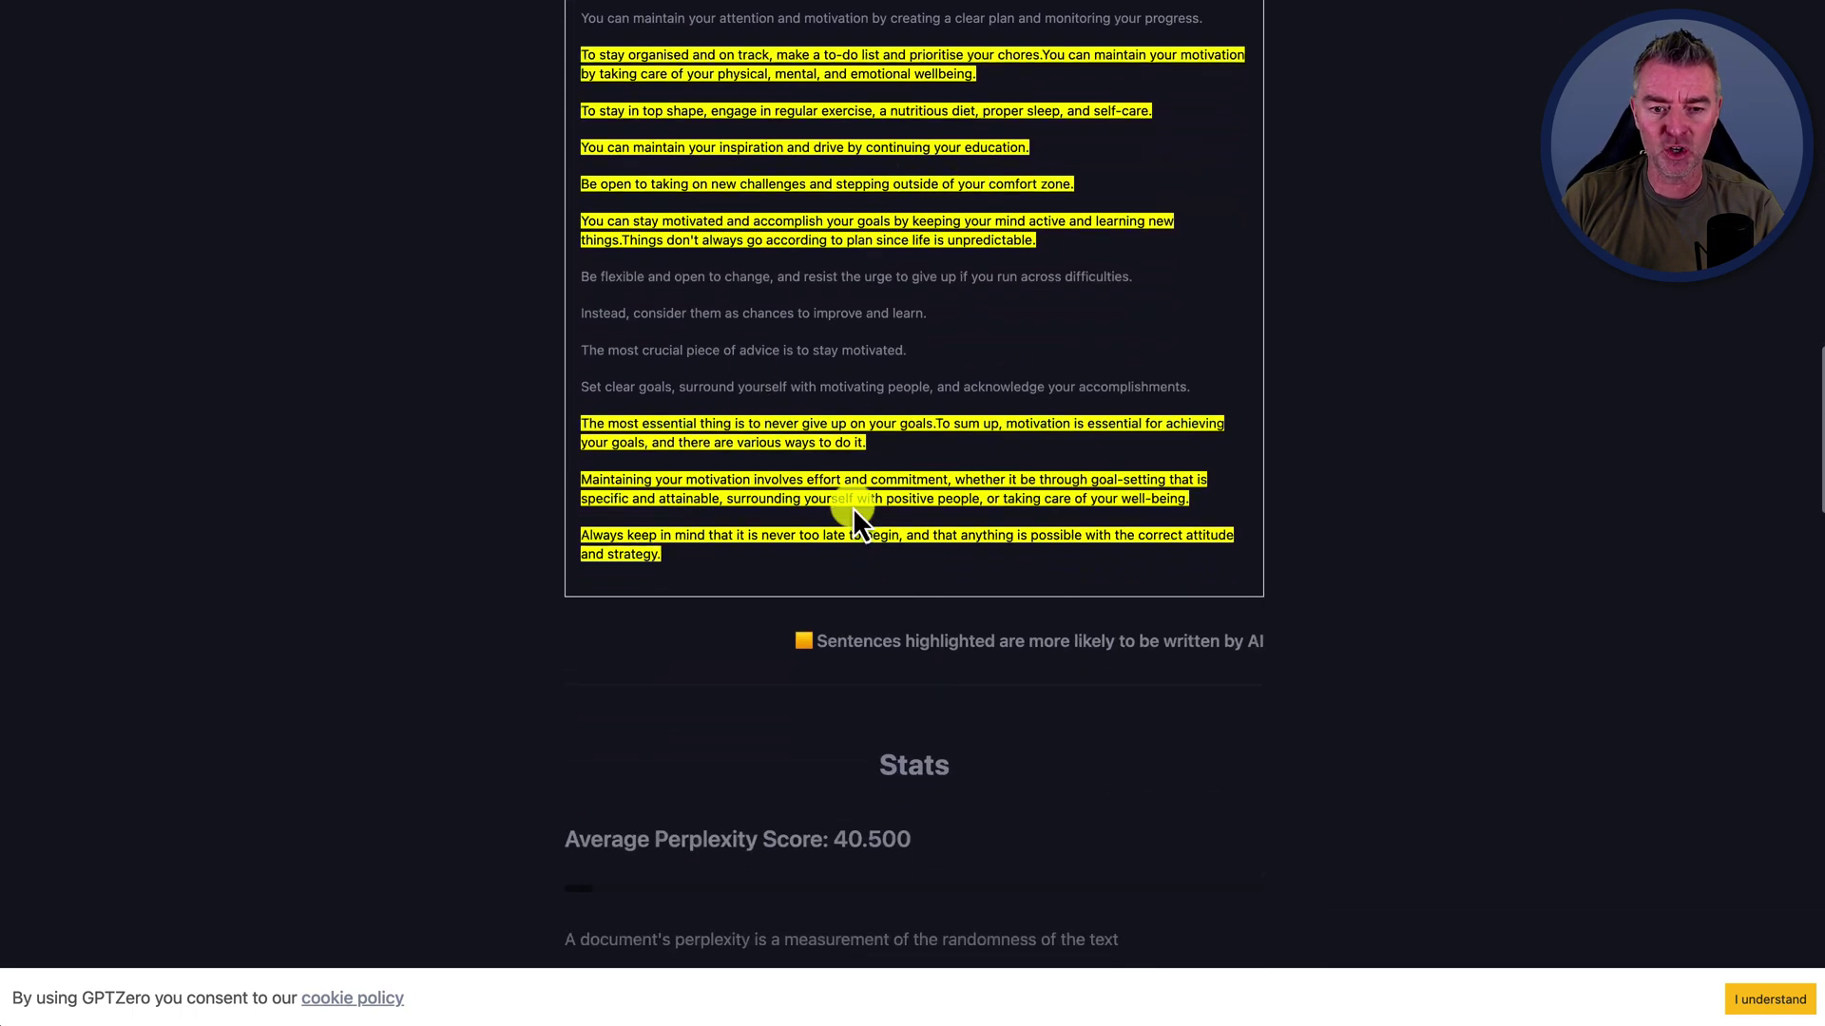
{"action": "scroll", "coordinate": [770, 557], "scroll_direction": "up", "scroll_amount": 9}
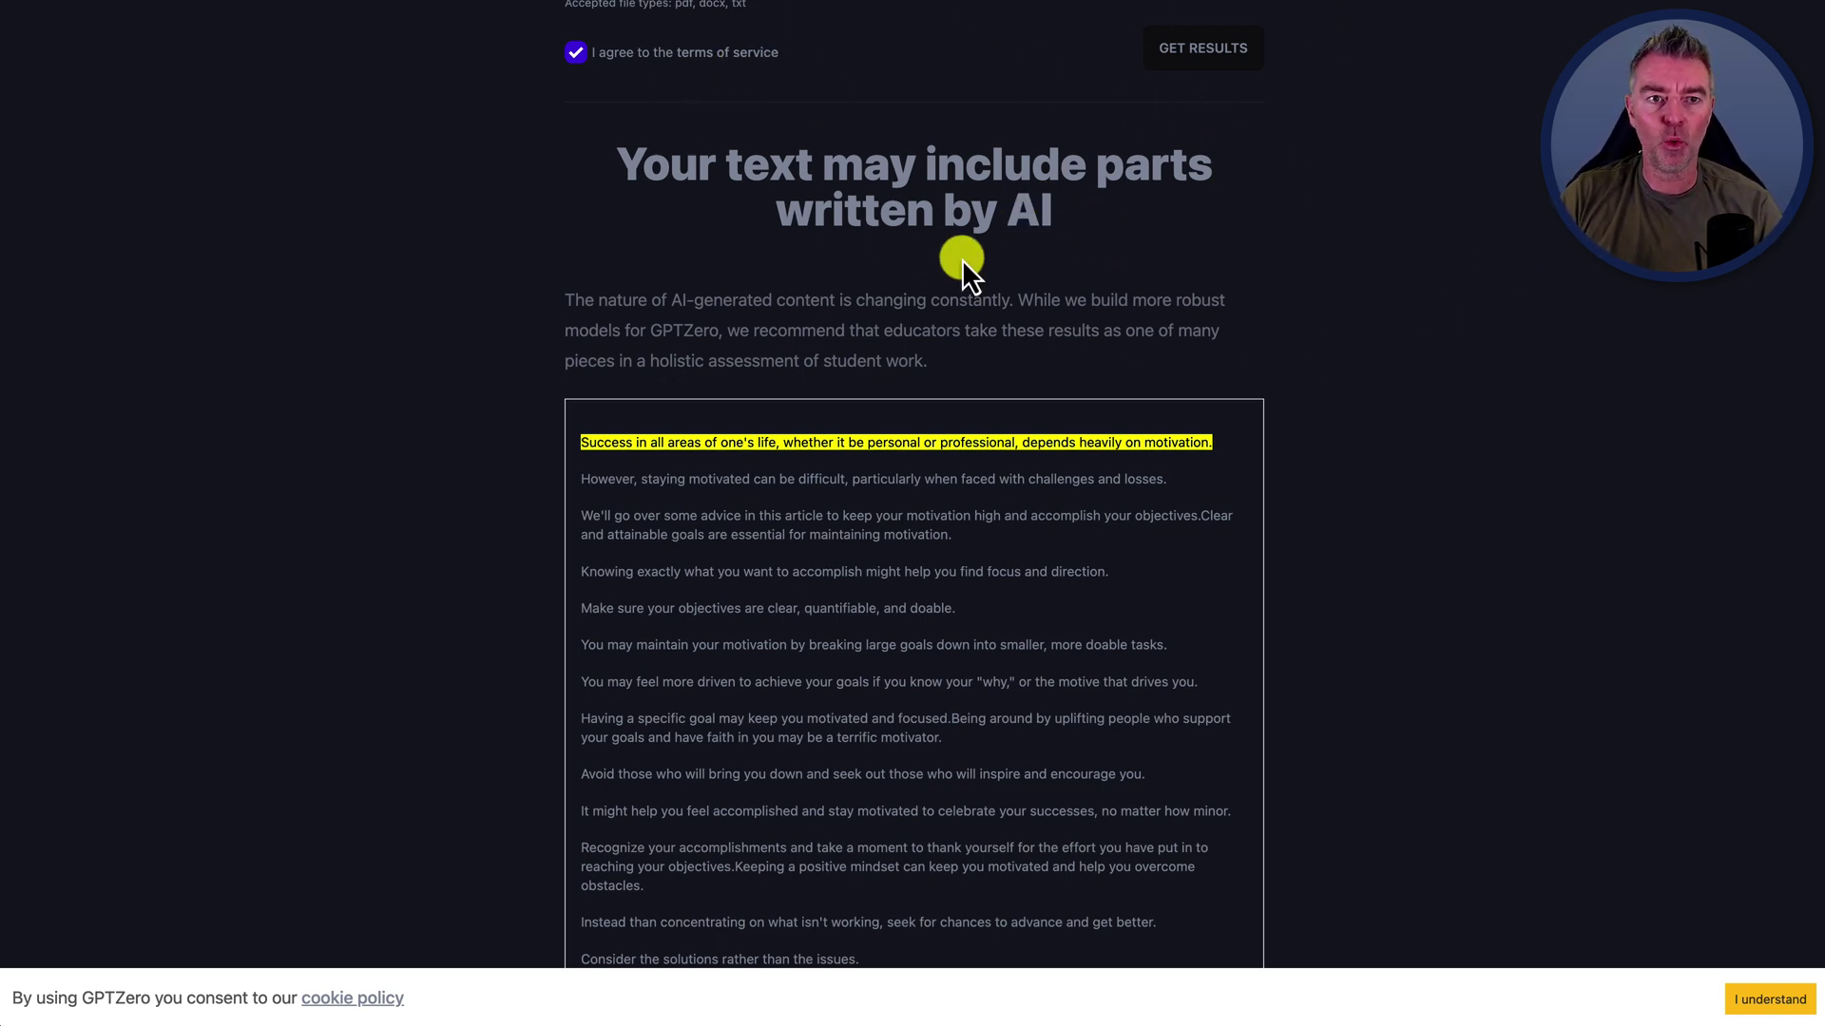
{"action": "scroll", "coordinate": [1051, 517], "scroll_direction": "down", "scroll_amount": 2}
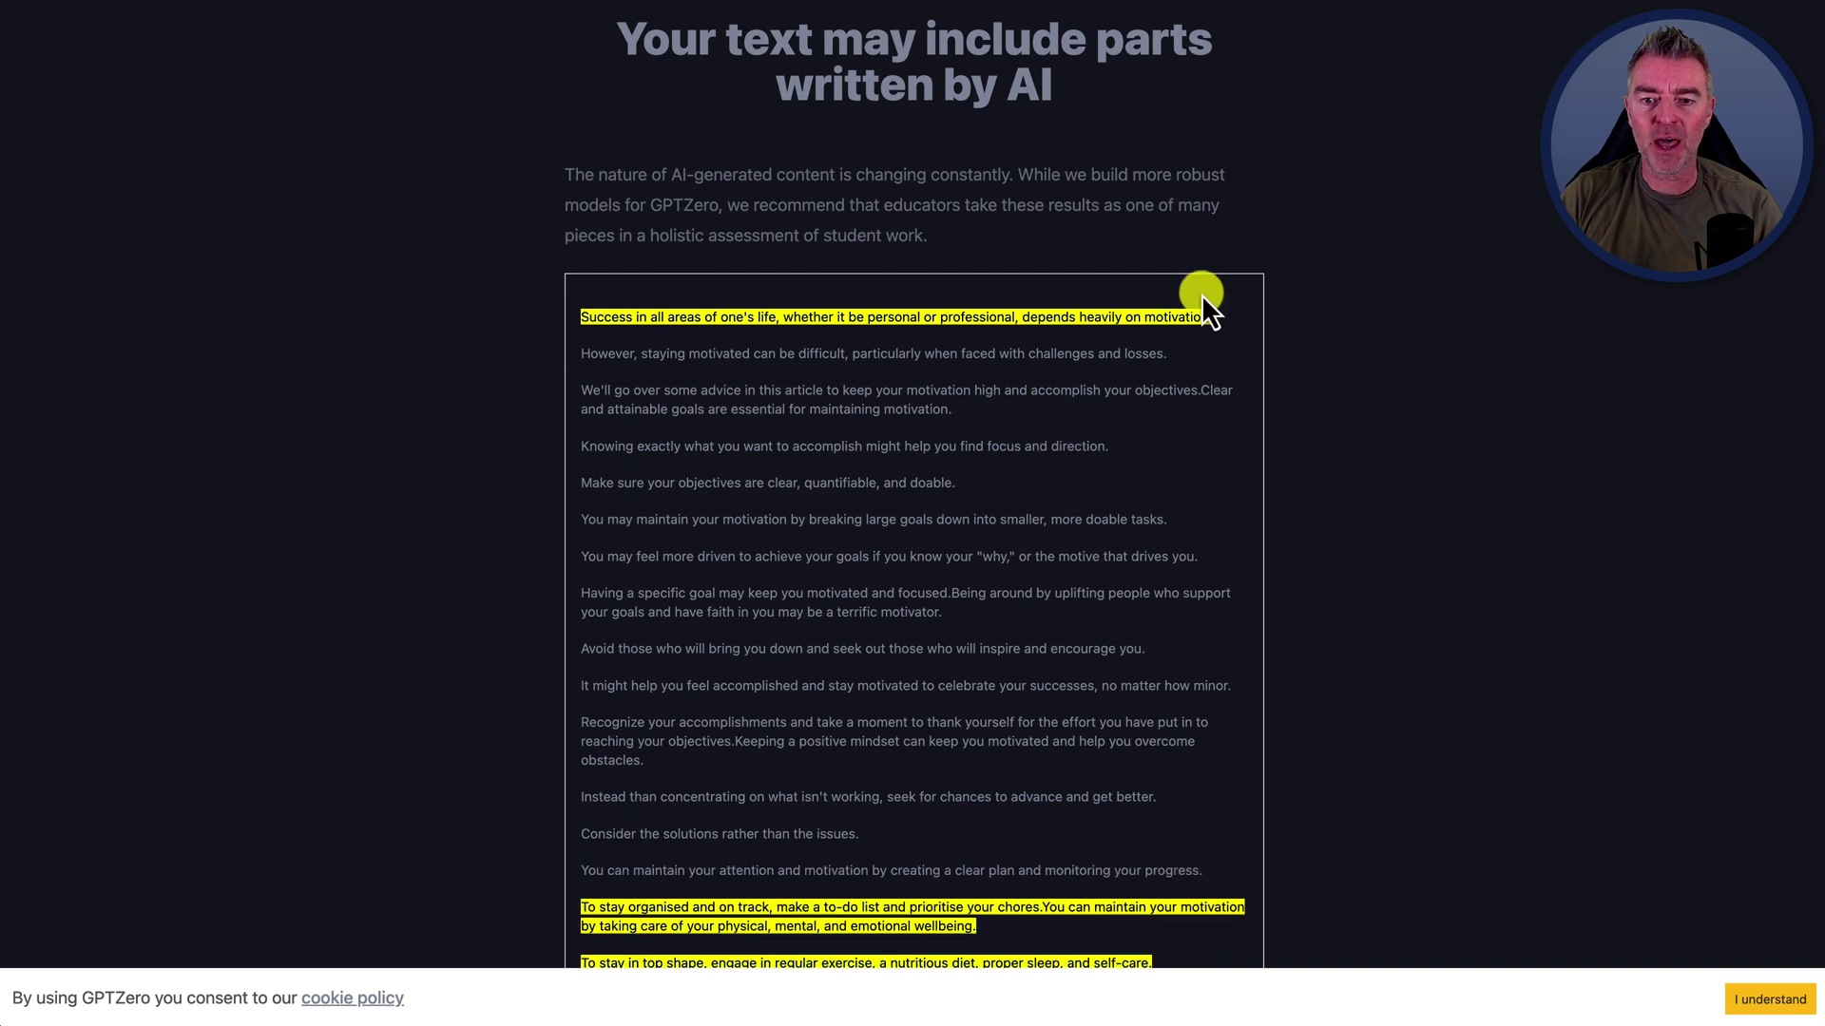
{"action": "left_click_drag", "start_coordinate": [1217, 317], "coordinate": [577, 328]}
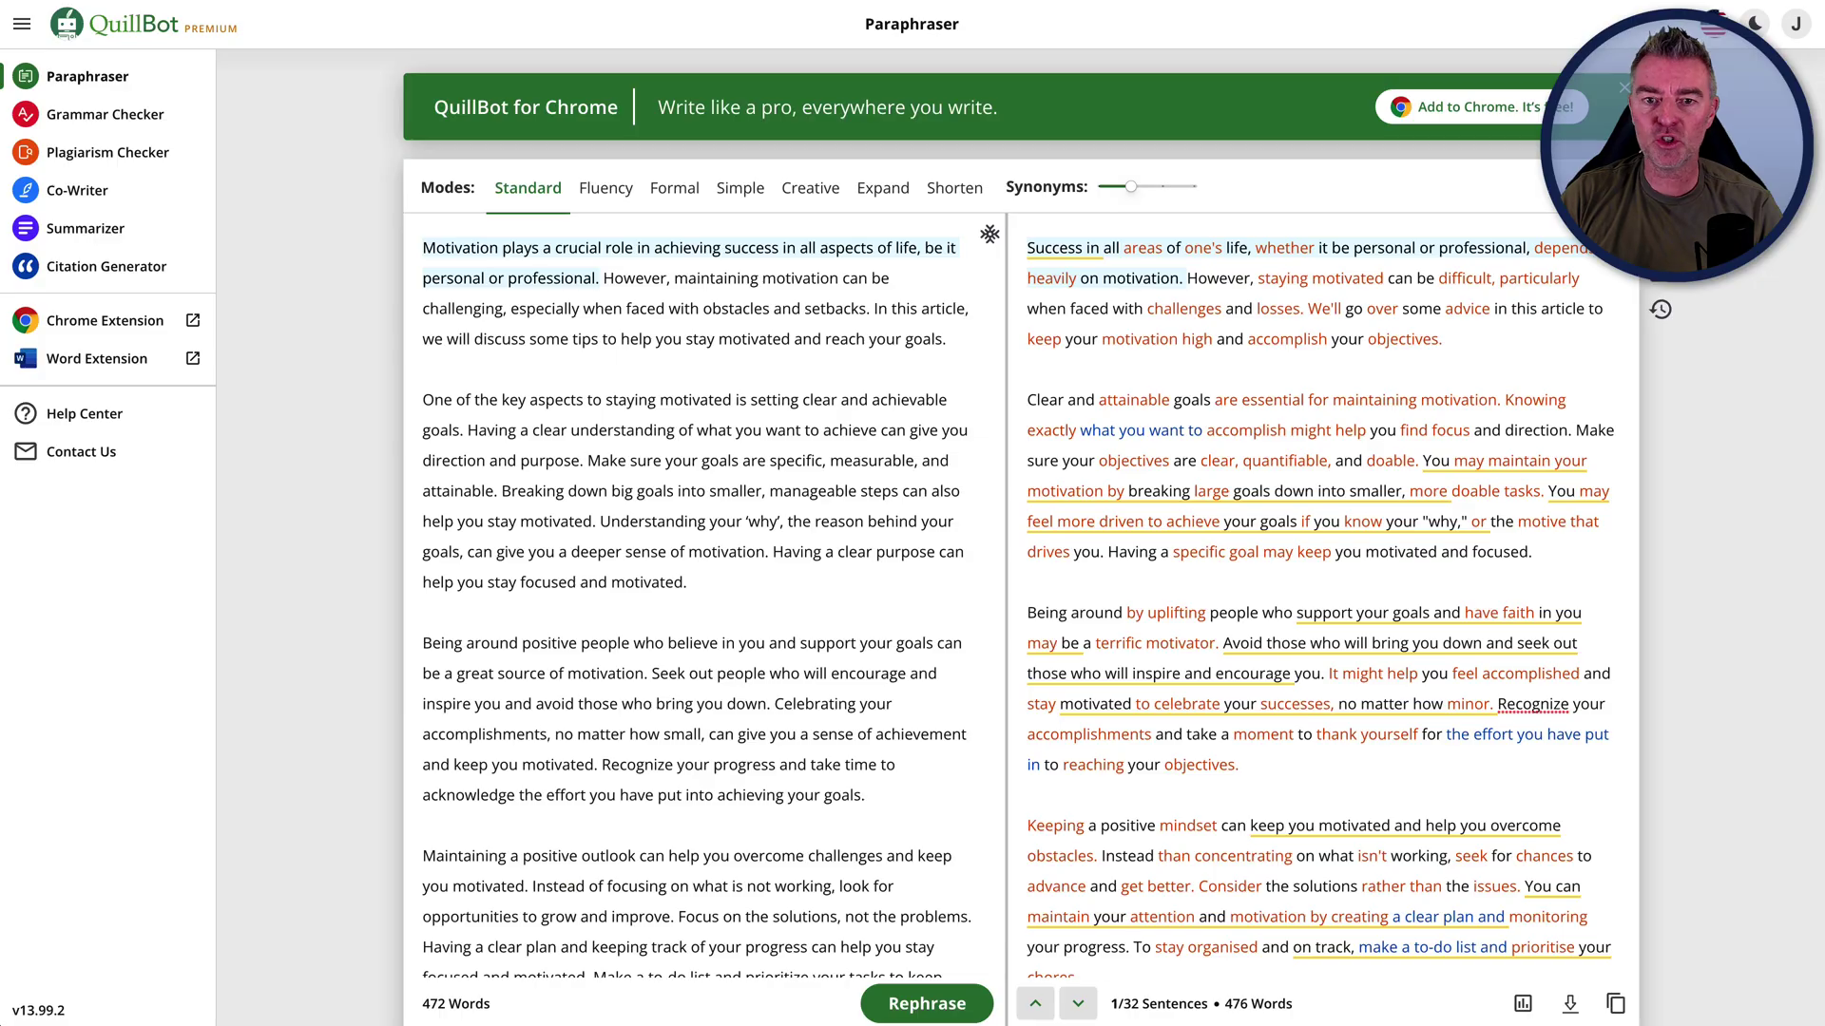
{"action": "left_click", "coordinate": [1236, 285]}
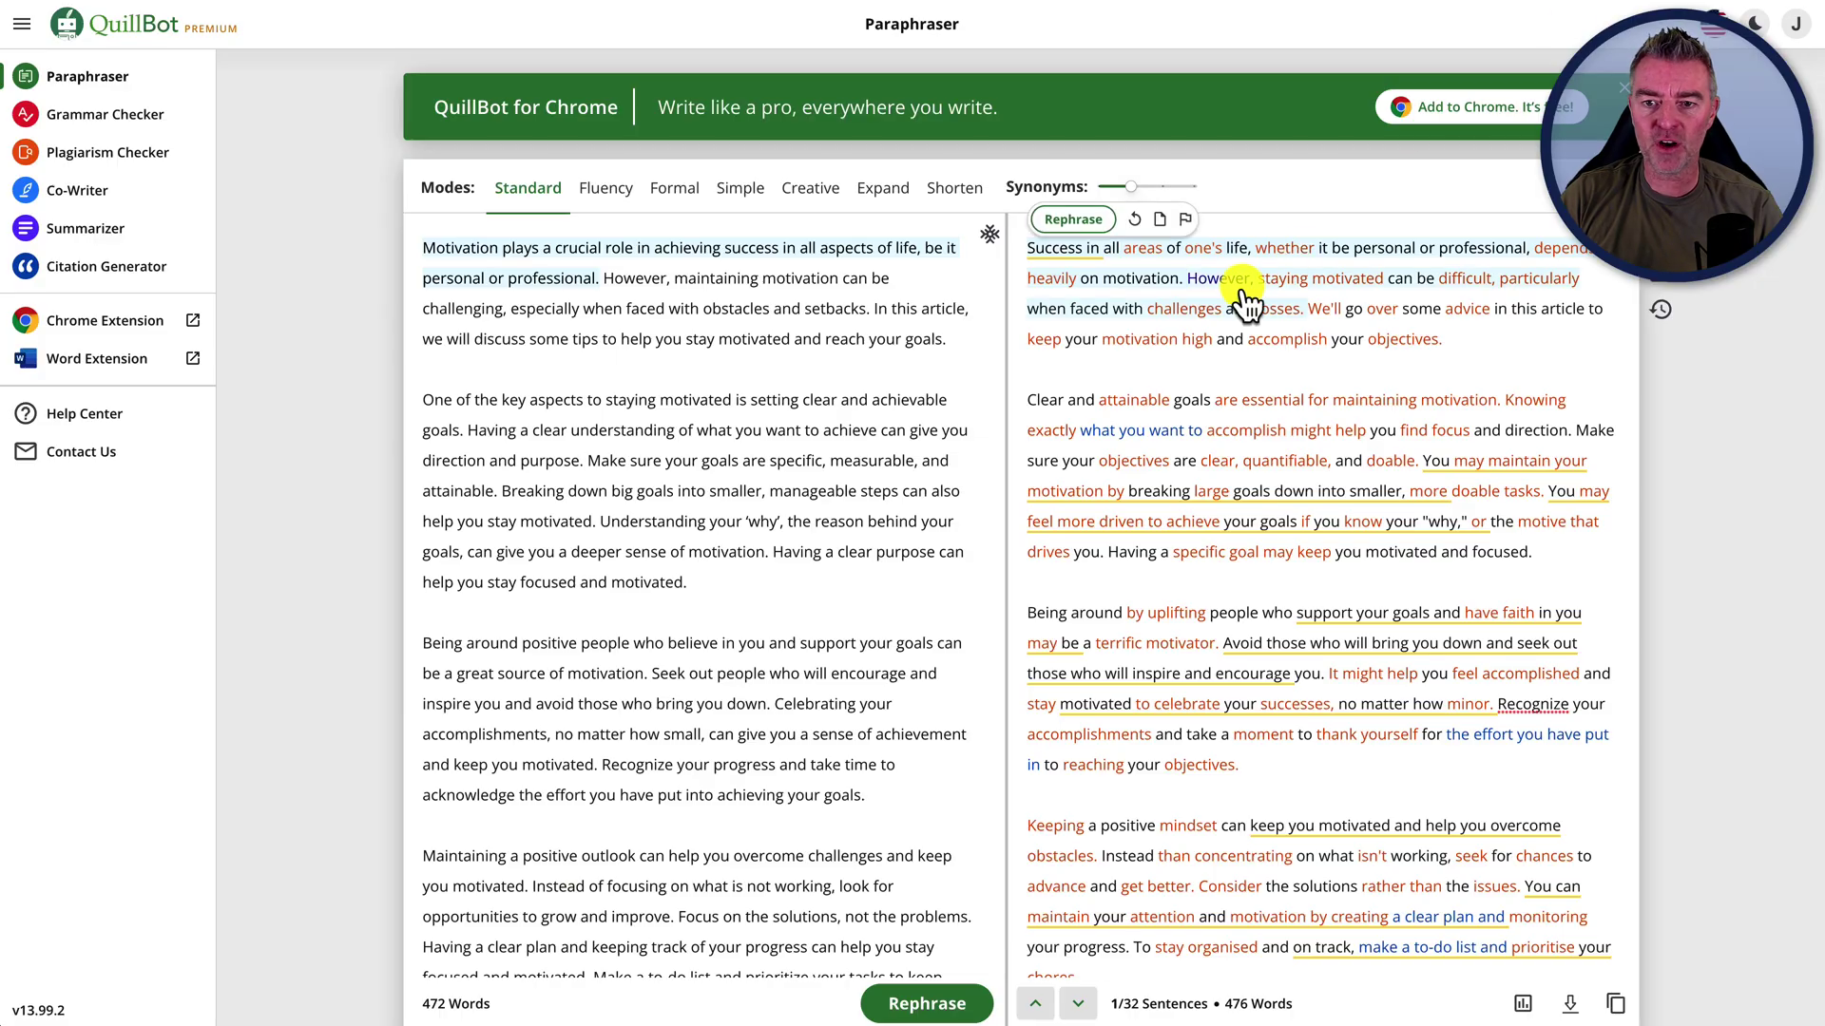
{"action": "left_click", "coordinate": [1095, 233]}
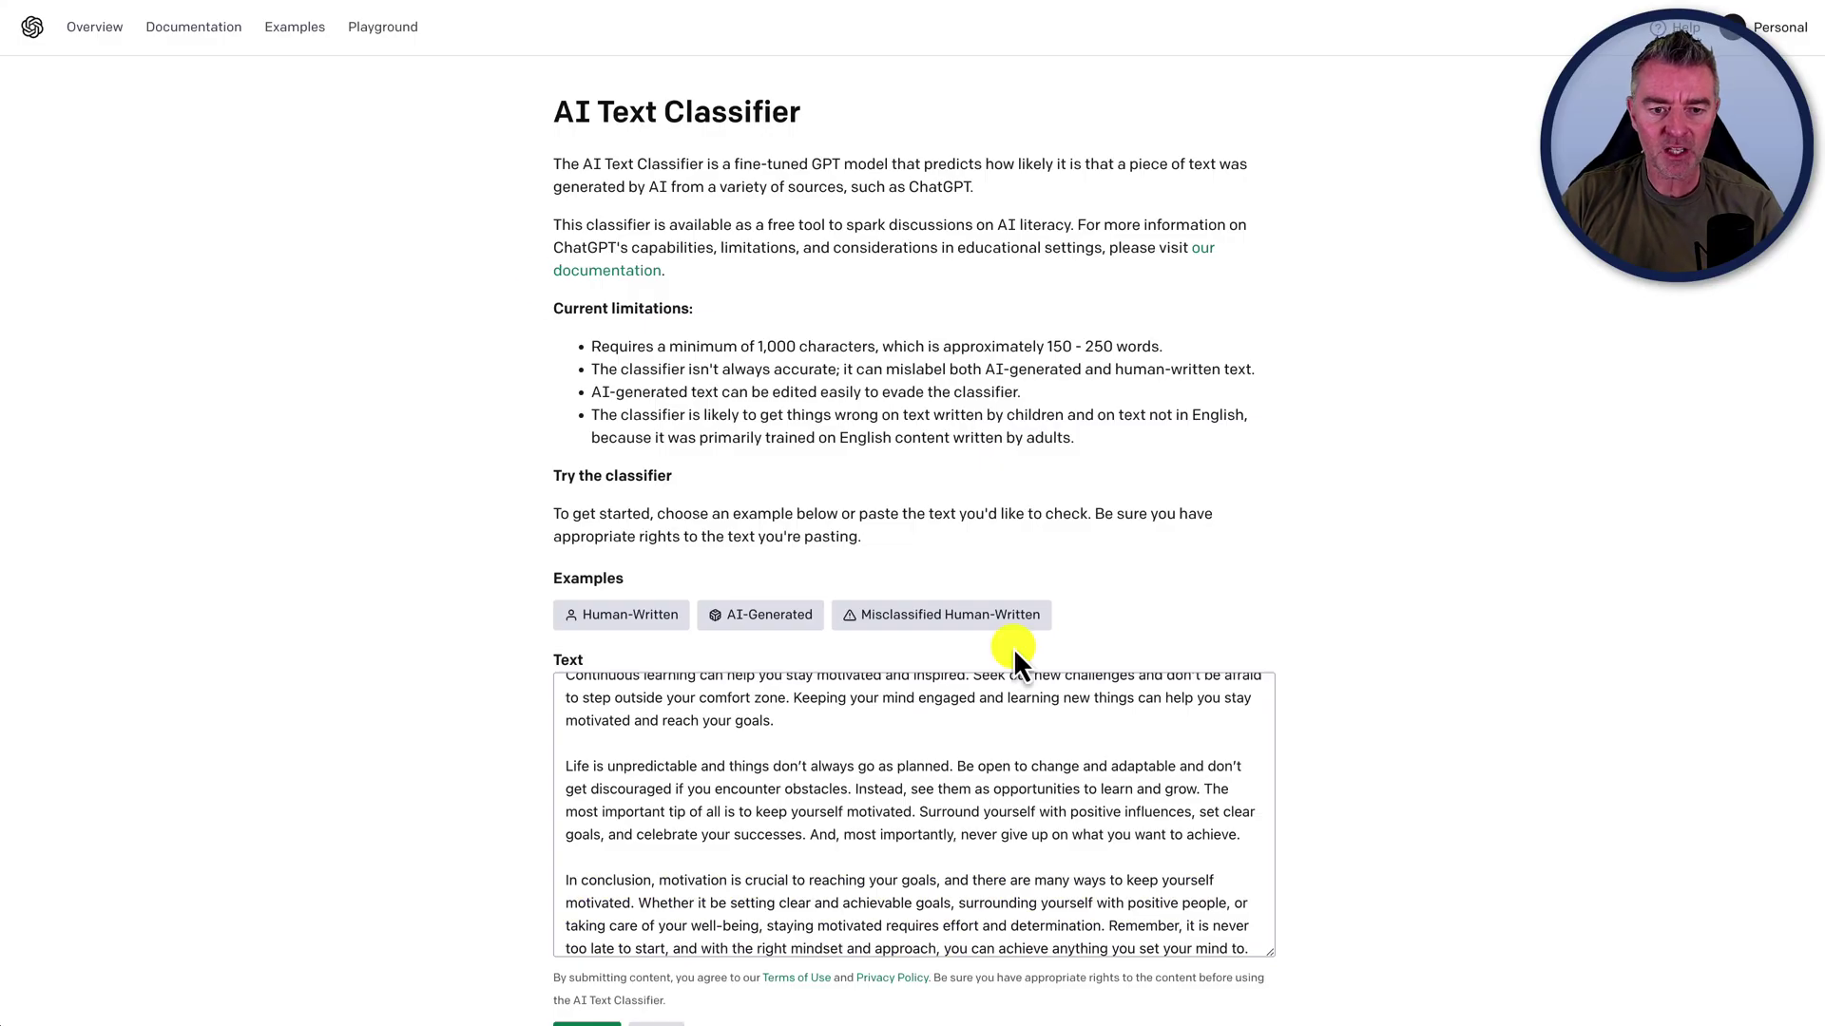
Swap the classifier's old text for the paraphrased article and submit it for a 'possibly AI-generated' verdict.
{"action": "scroll", "coordinate": [1013, 647], "scroll_direction": "down", "scroll_amount": 3}
{"action": "left_click", "coordinate": [836, 582]}
{"action": "key", "text": "ctrl+a"}
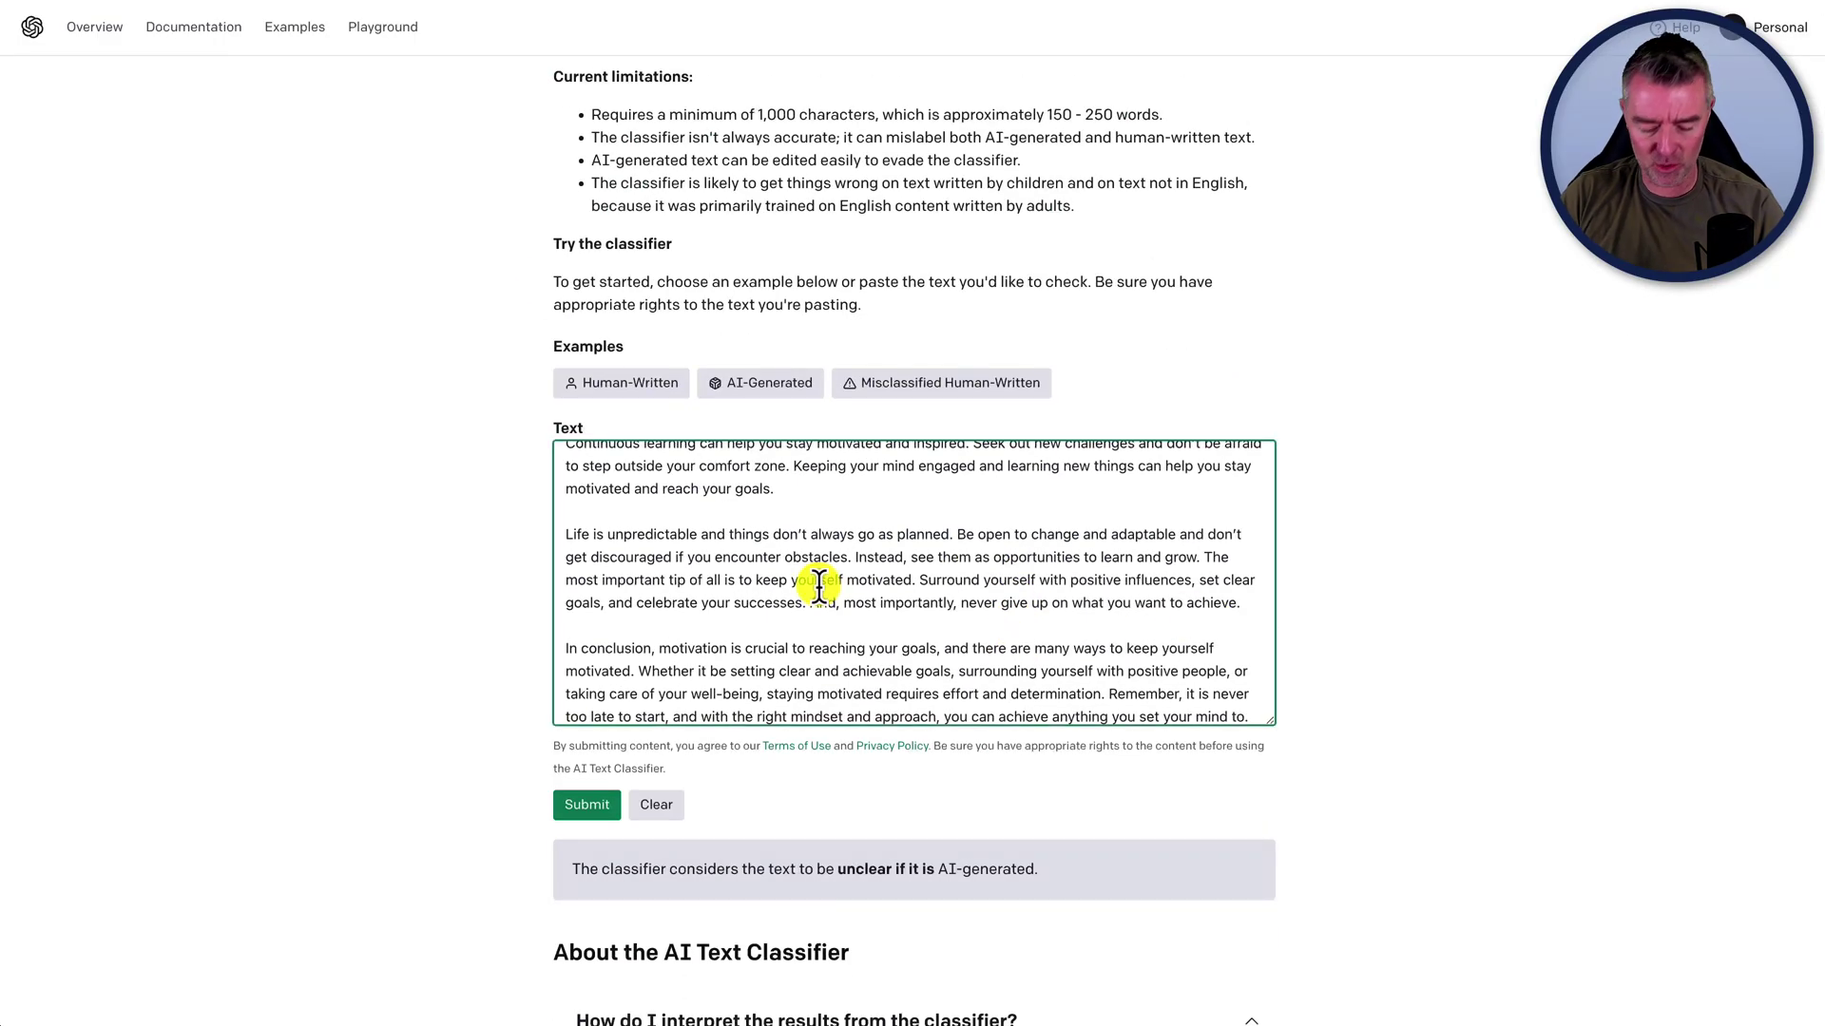
{"action": "key", "text": "BackSpace"}
{"action": "key", "text": "super+v"}
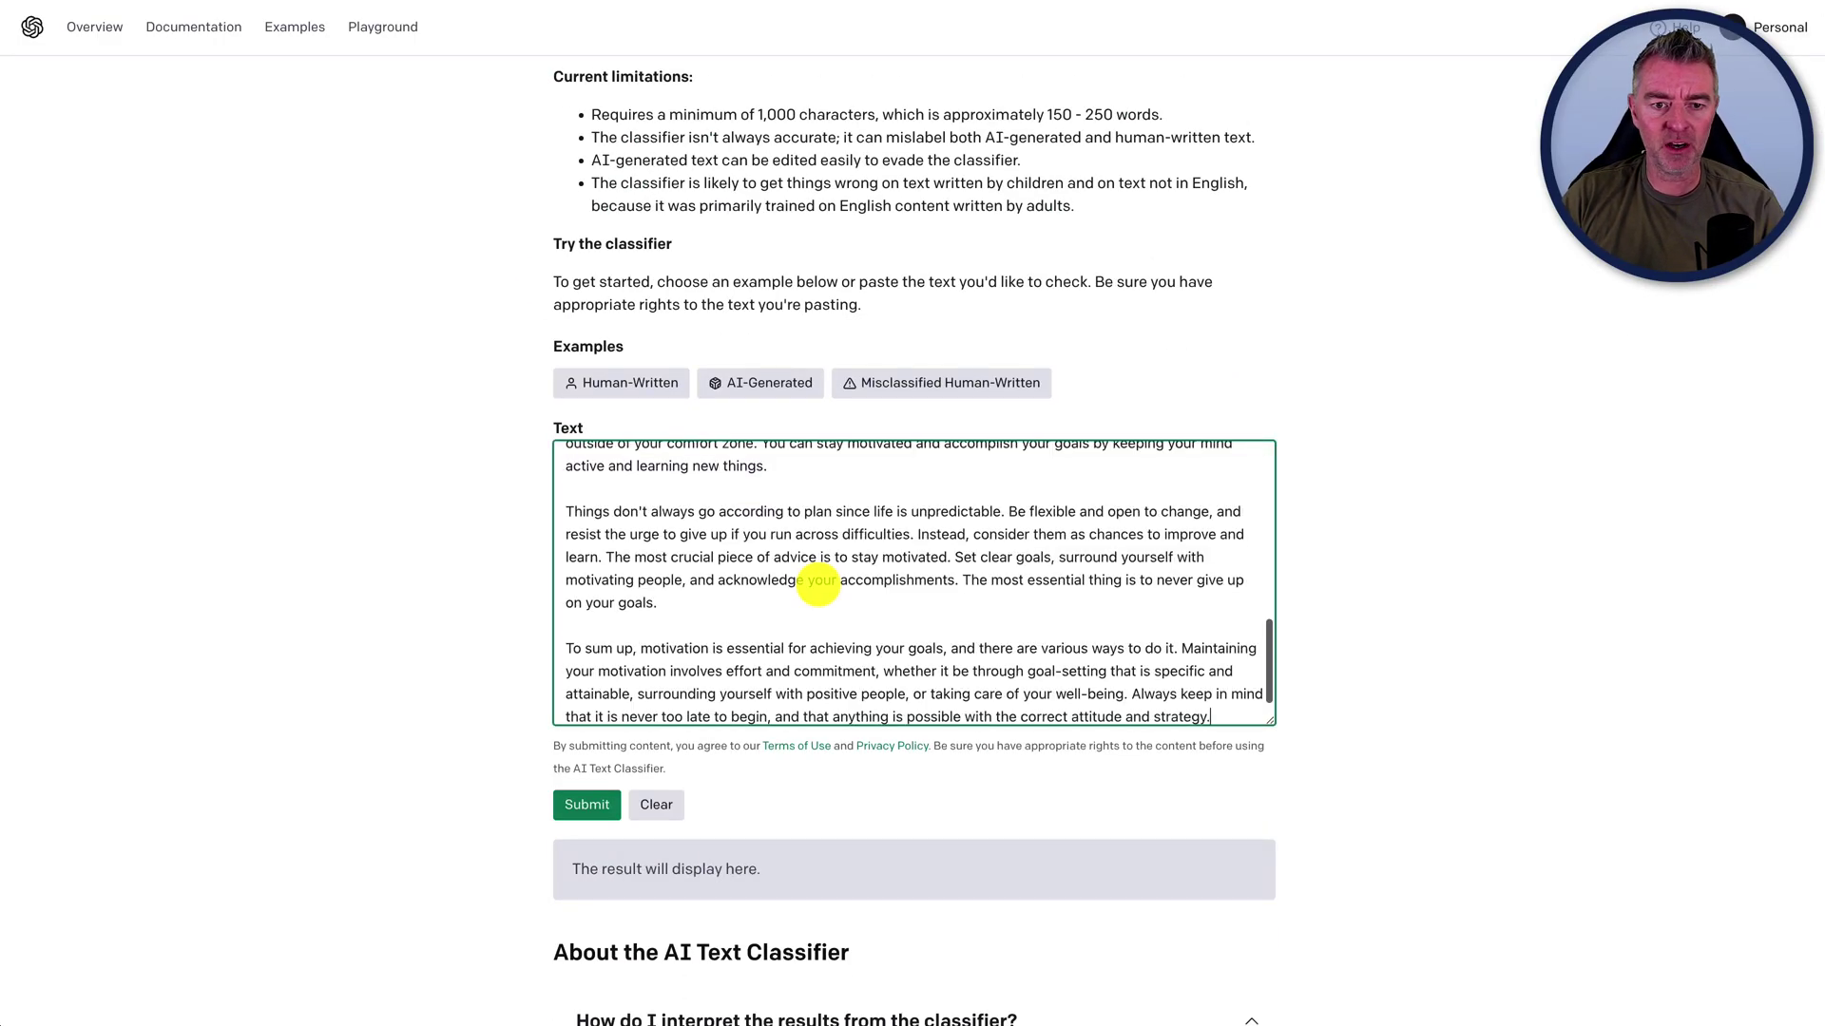
{"action": "left_click", "coordinate": [582, 809]}
{"action": "scroll", "coordinate": [1452, 532], "scroll_direction": "down", "scroll_amount": 2}
{"action": "scroll", "coordinate": [1452, 533], "scroll_direction": "down", "scroll_amount": 1}
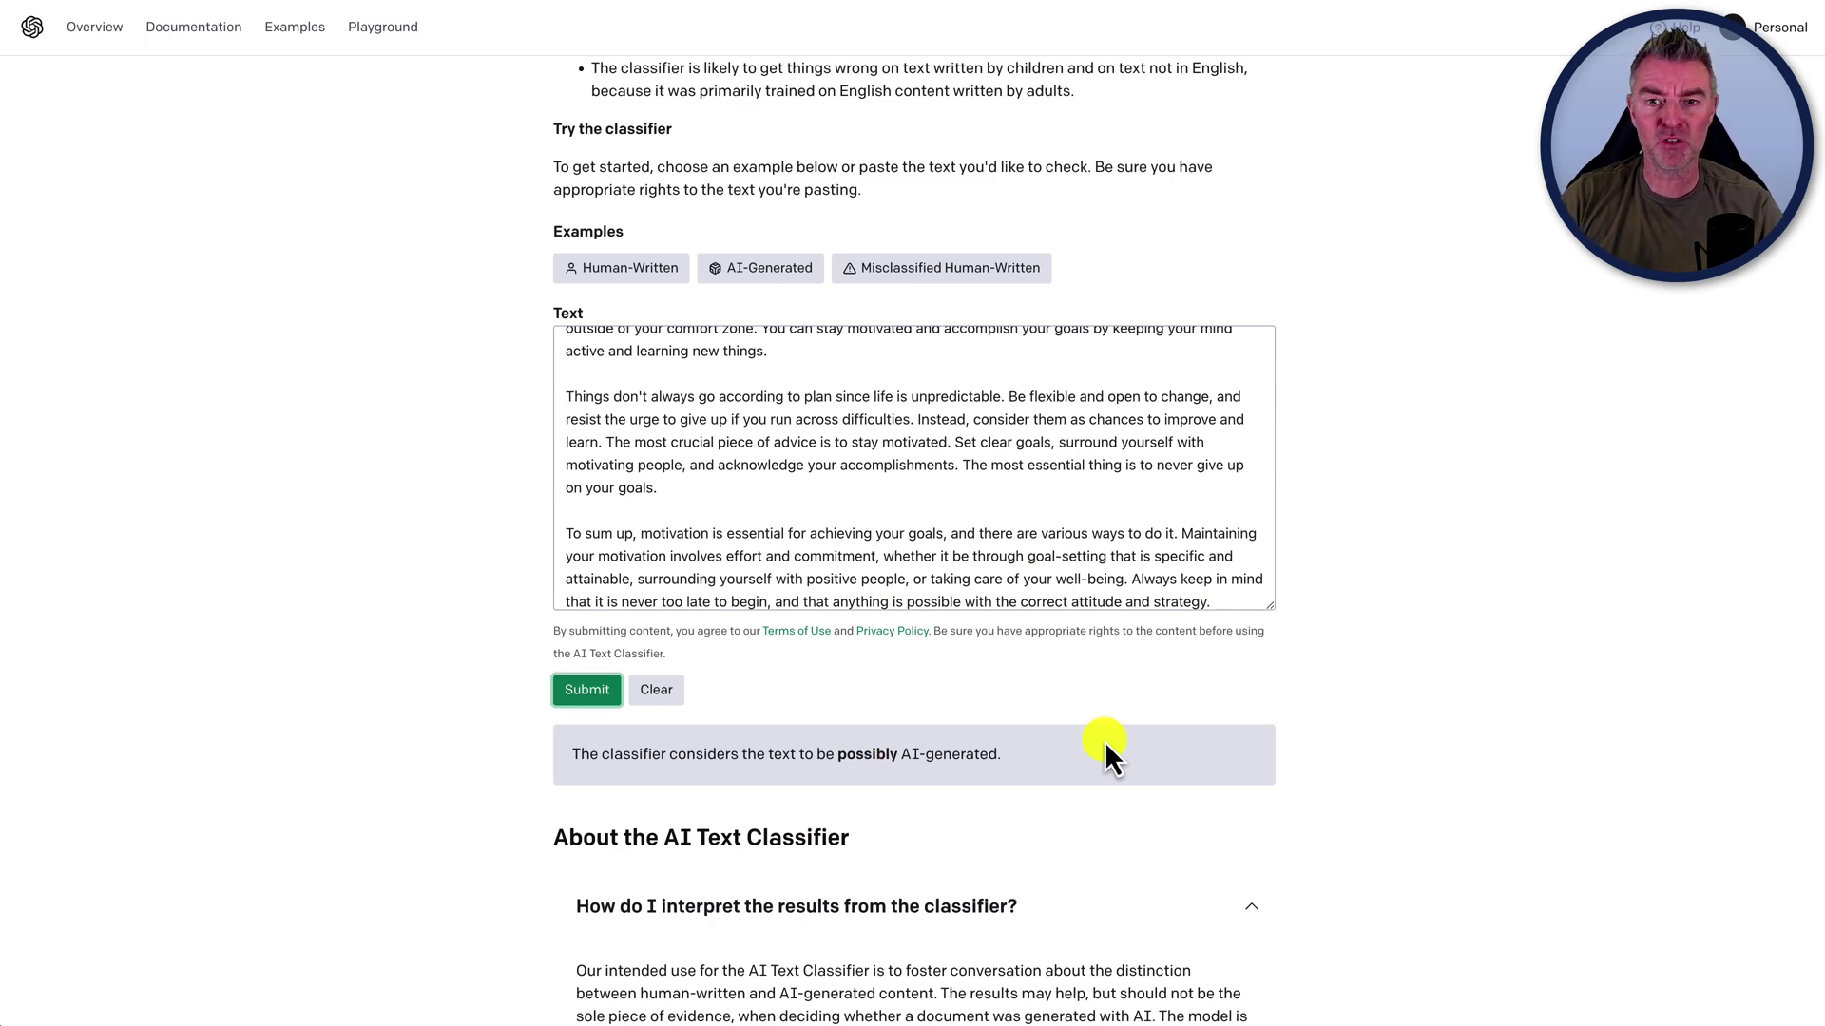
{"action": "scroll", "coordinate": [960, 321], "scroll_direction": "up", "scroll_amount": 5}
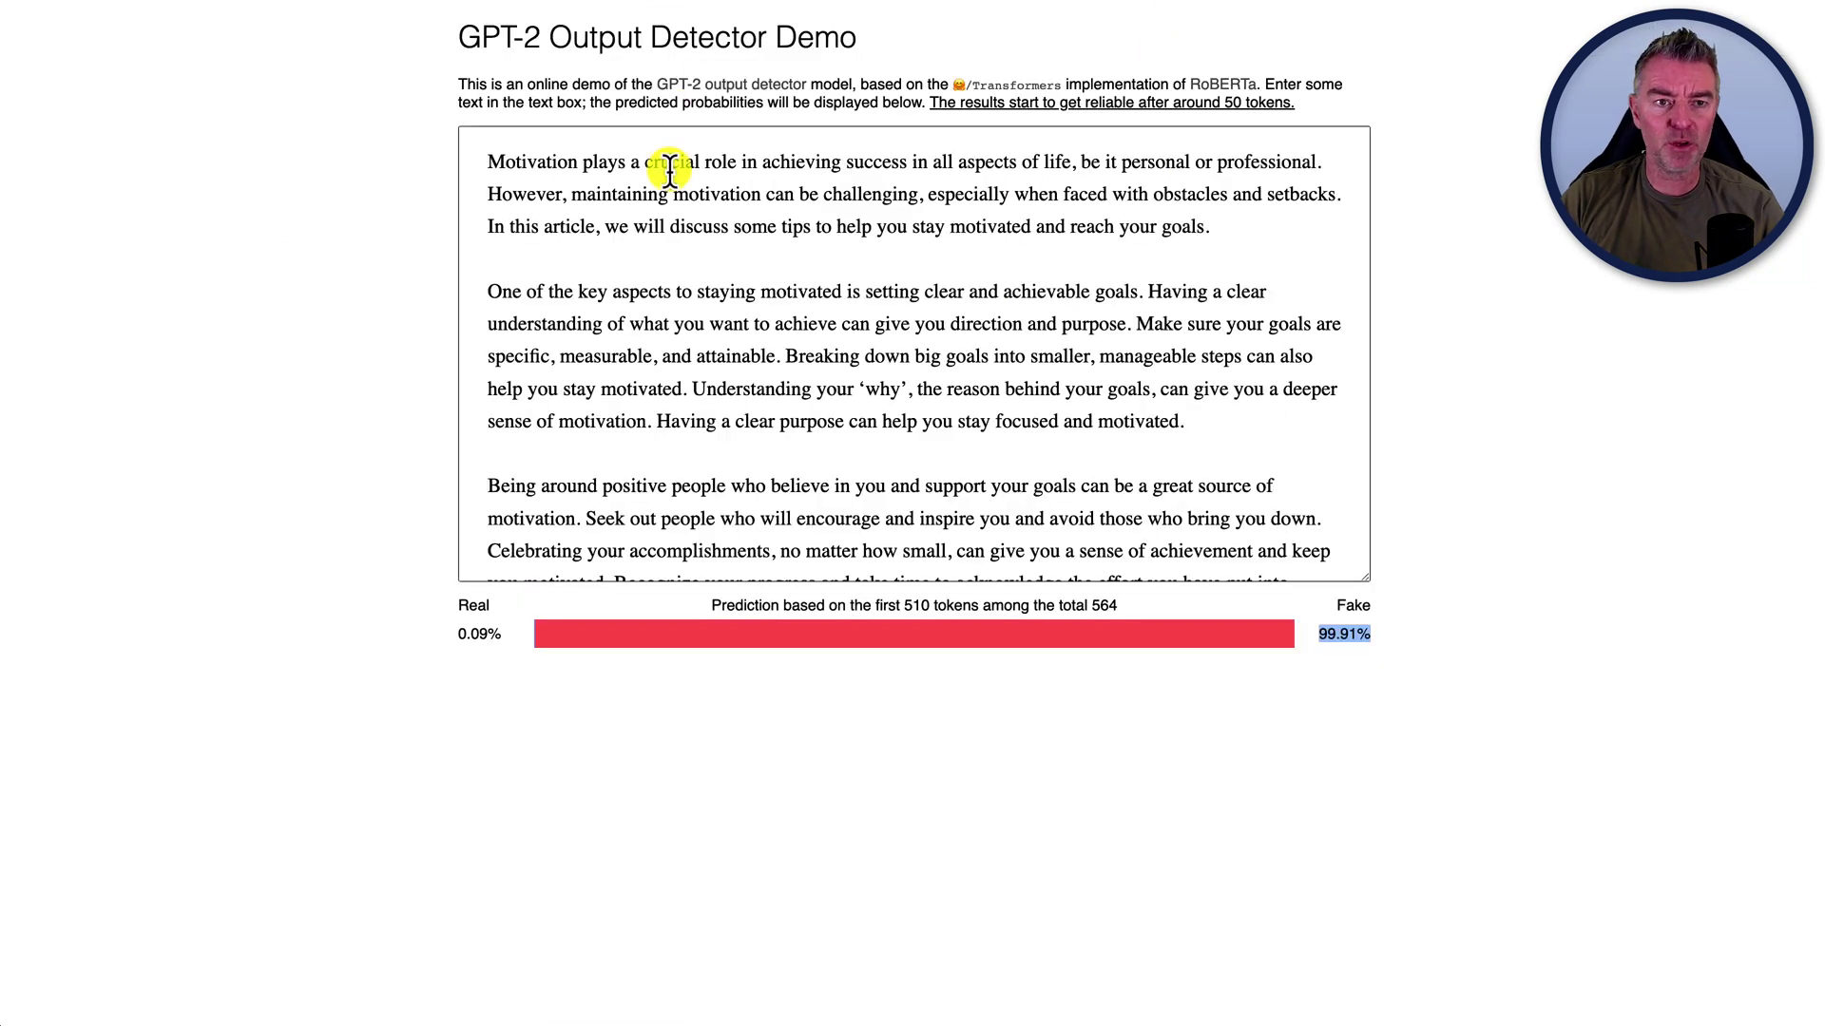
Clear the original article out of the GPT-2 Output Detector's text box.
{"action": "left_click", "coordinate": [725, 252]}
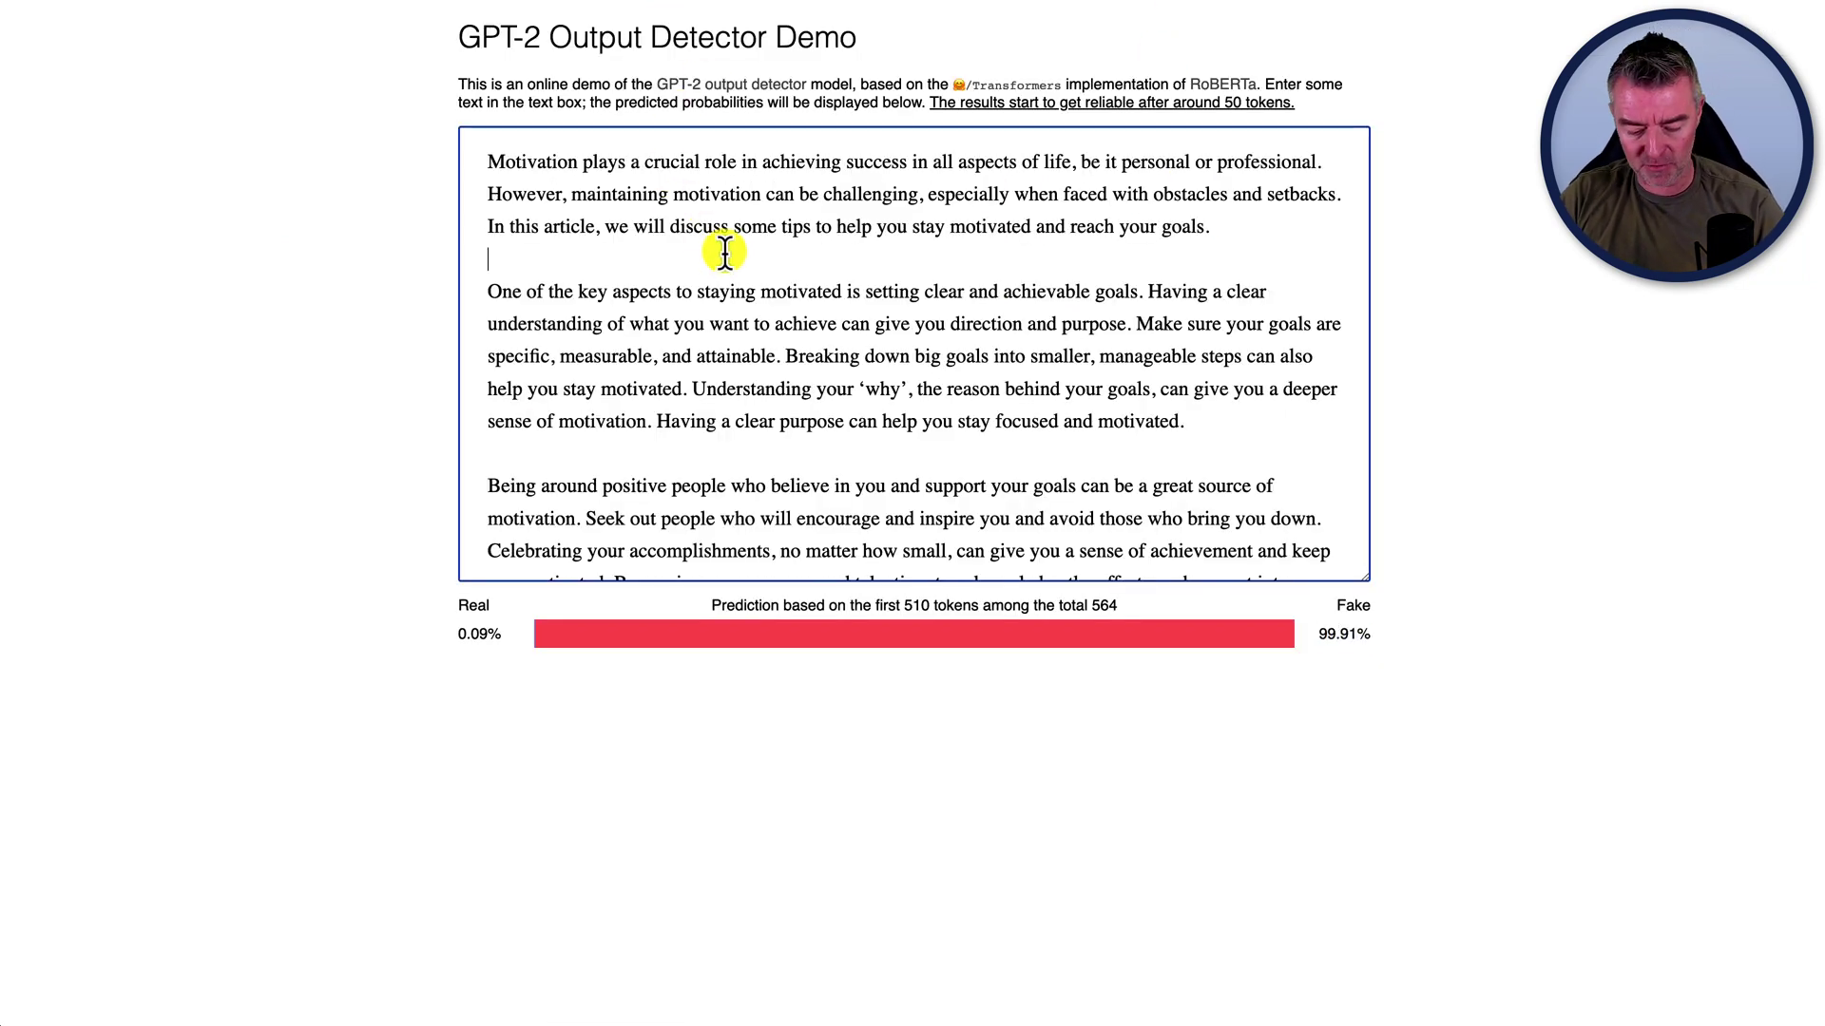
{"action": "key", "text": "ctrl+a"}
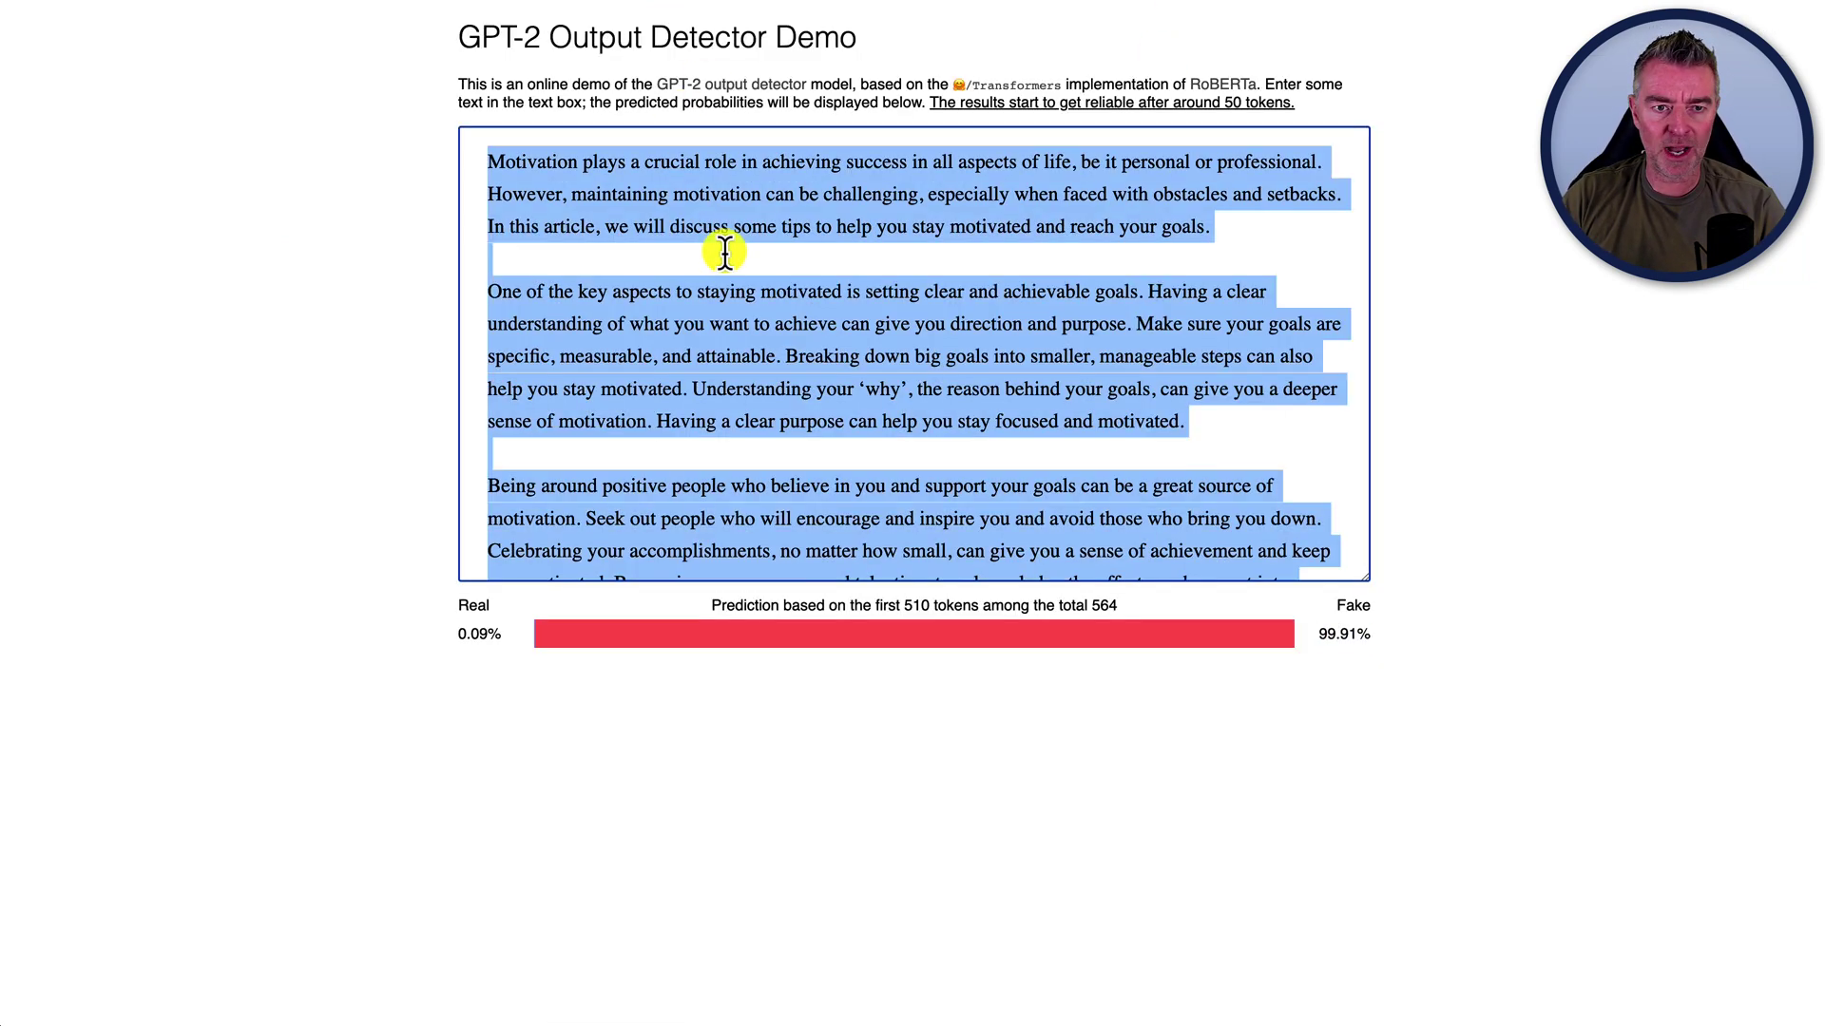
{"action": "key", "text": "BackSpace"}
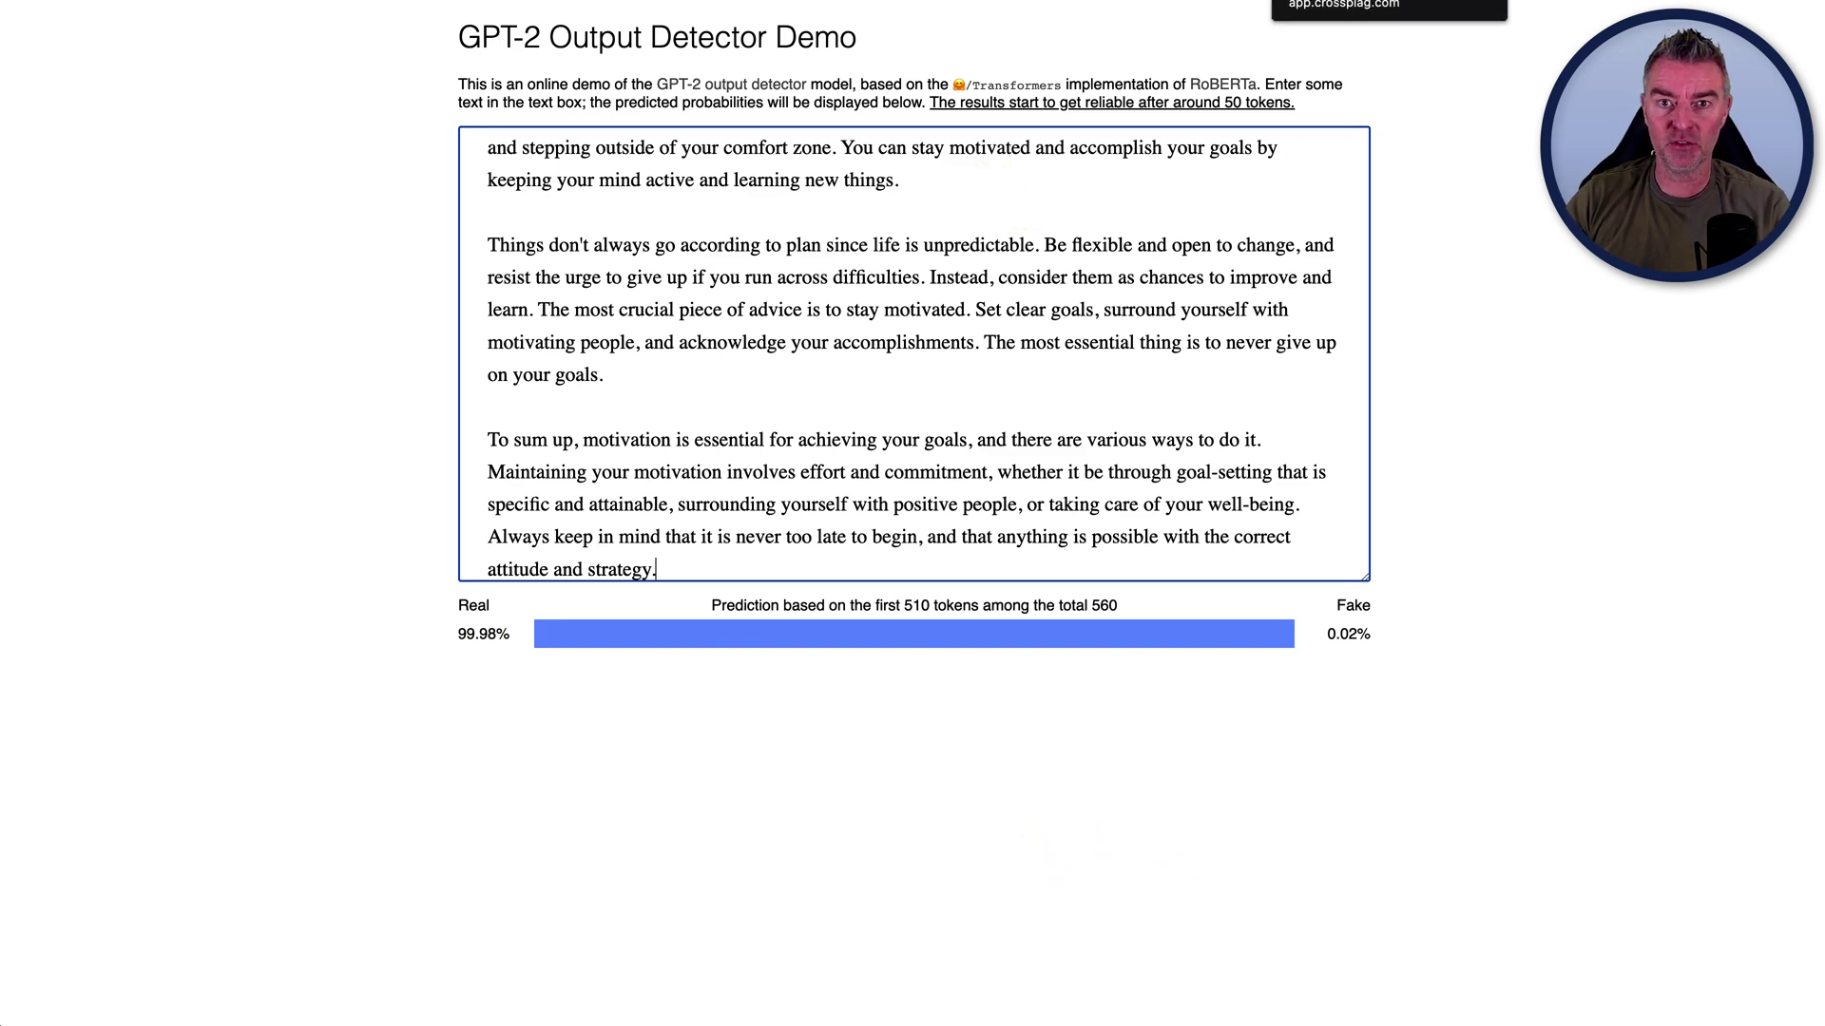
Replace Crossplag's text with the paraphrased article and highlight its 1% mainly-human verdict.
{"action": "left_click", "coordinate": [1331, 2]}
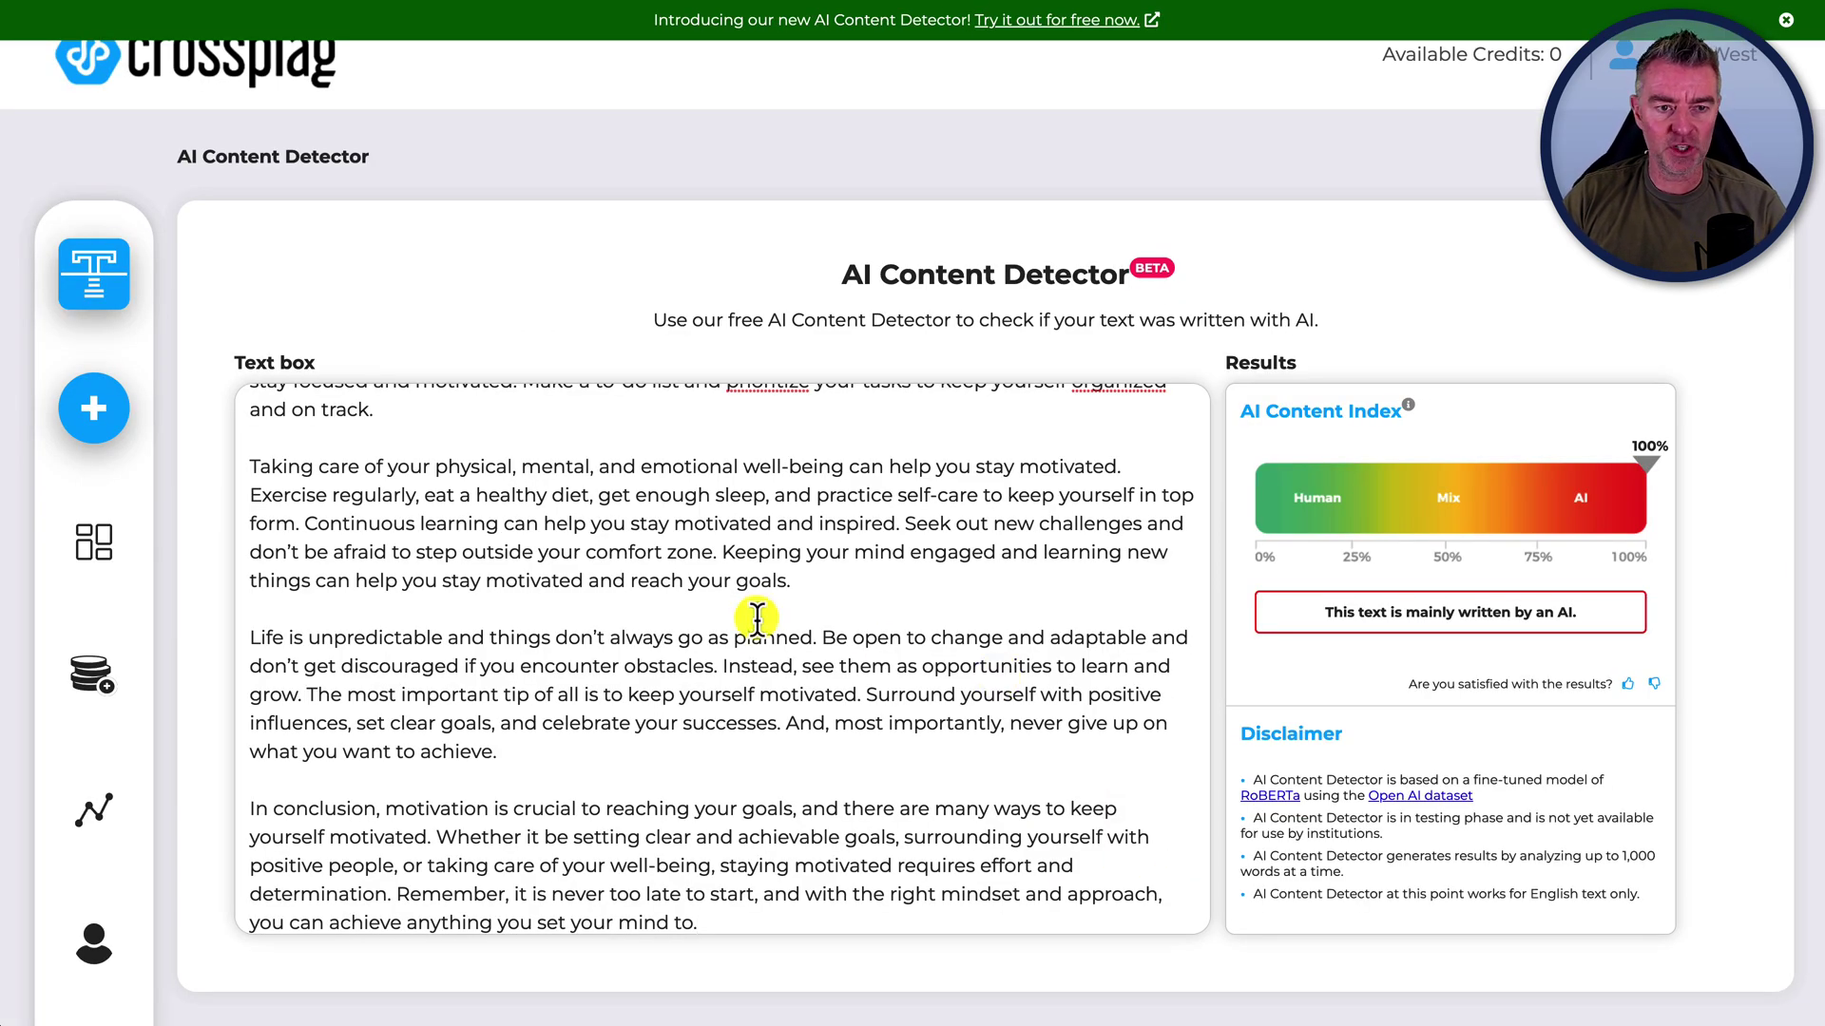
{"action": "key", "text": "ctrl+a"}
{"action": "key", "text": "BackSpace"}
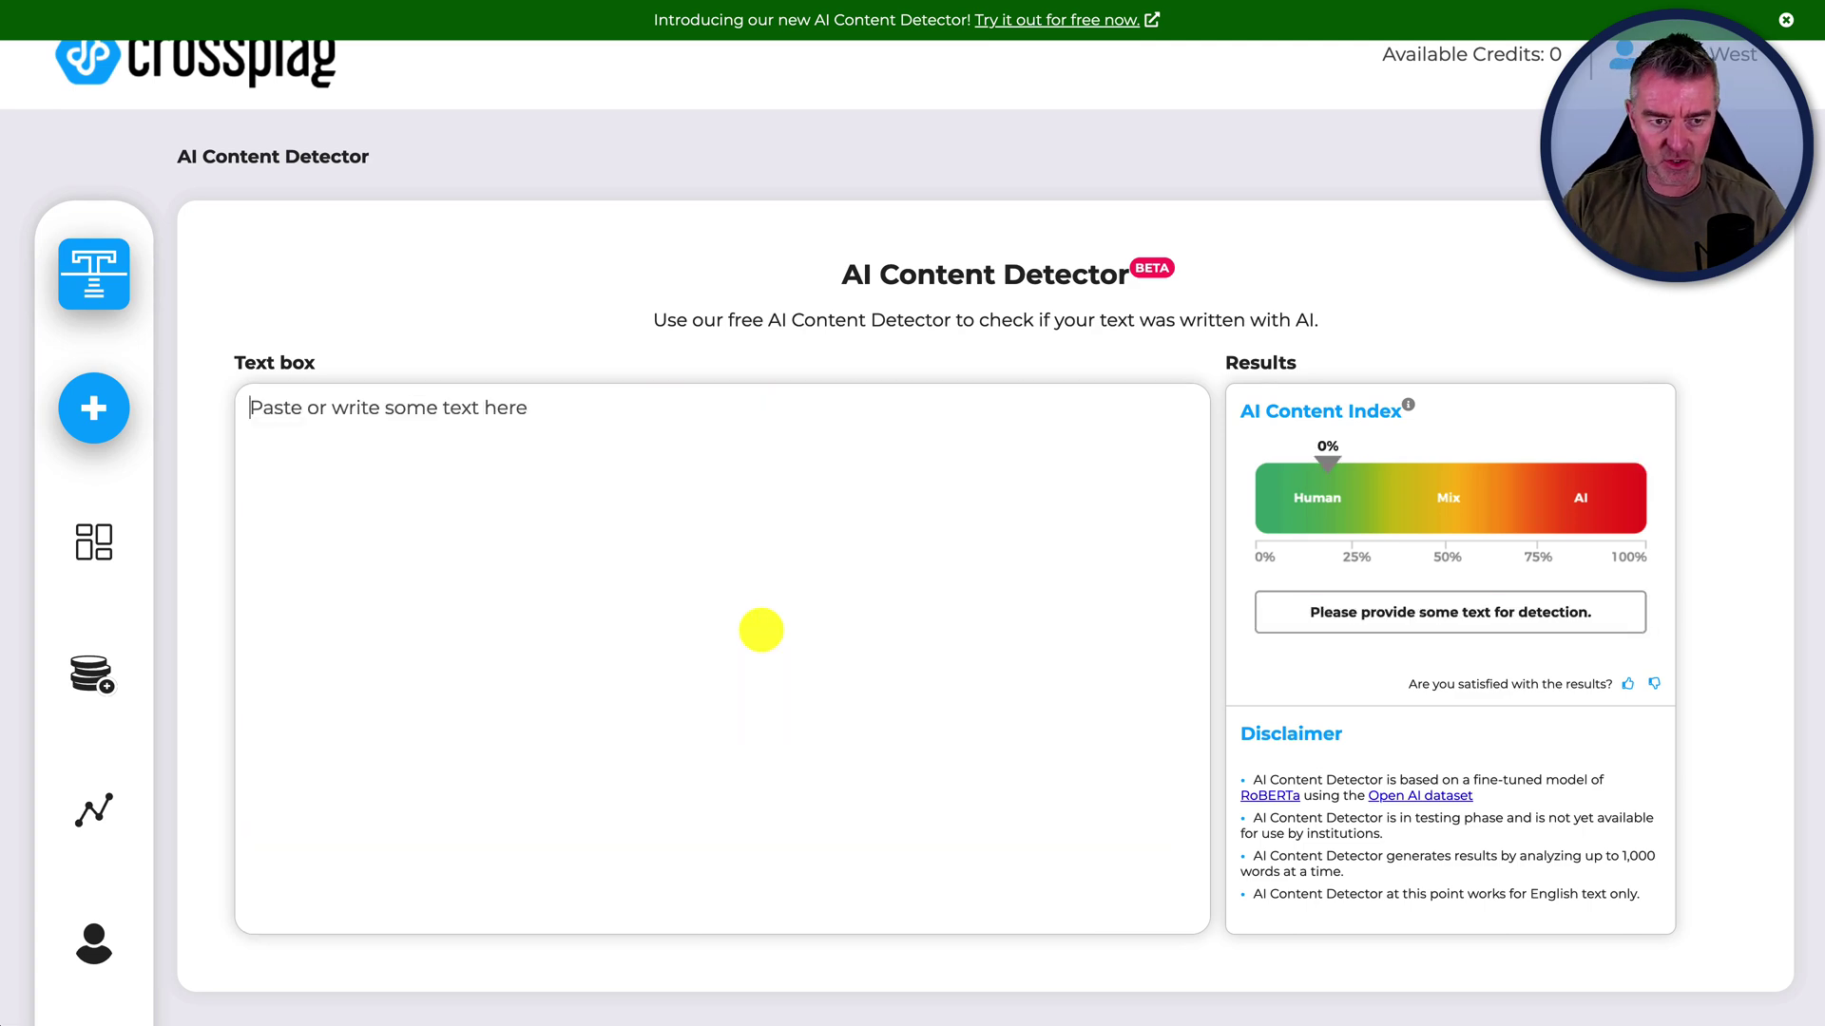
{"action": "key", "text": "ctrl+v"}
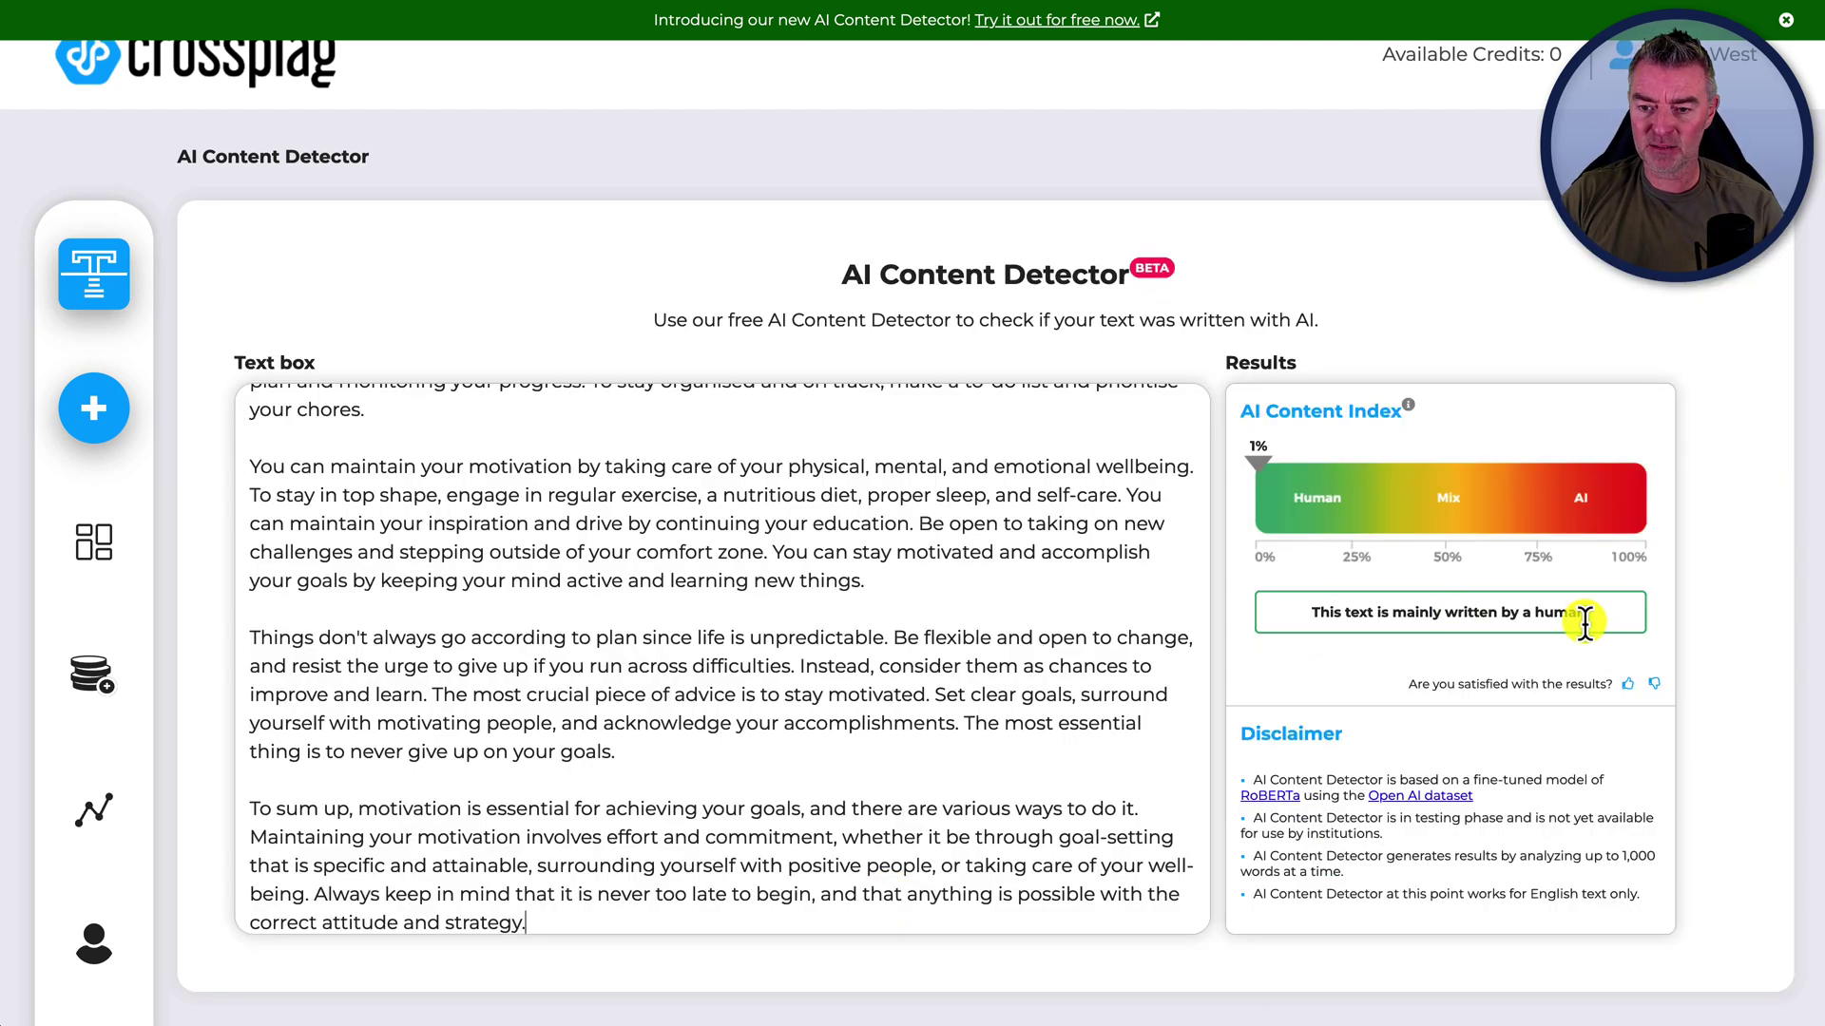
{"action": "left_click_drag", "start_coordinate": [1583, 619], "coordinate": [1280, 517]}
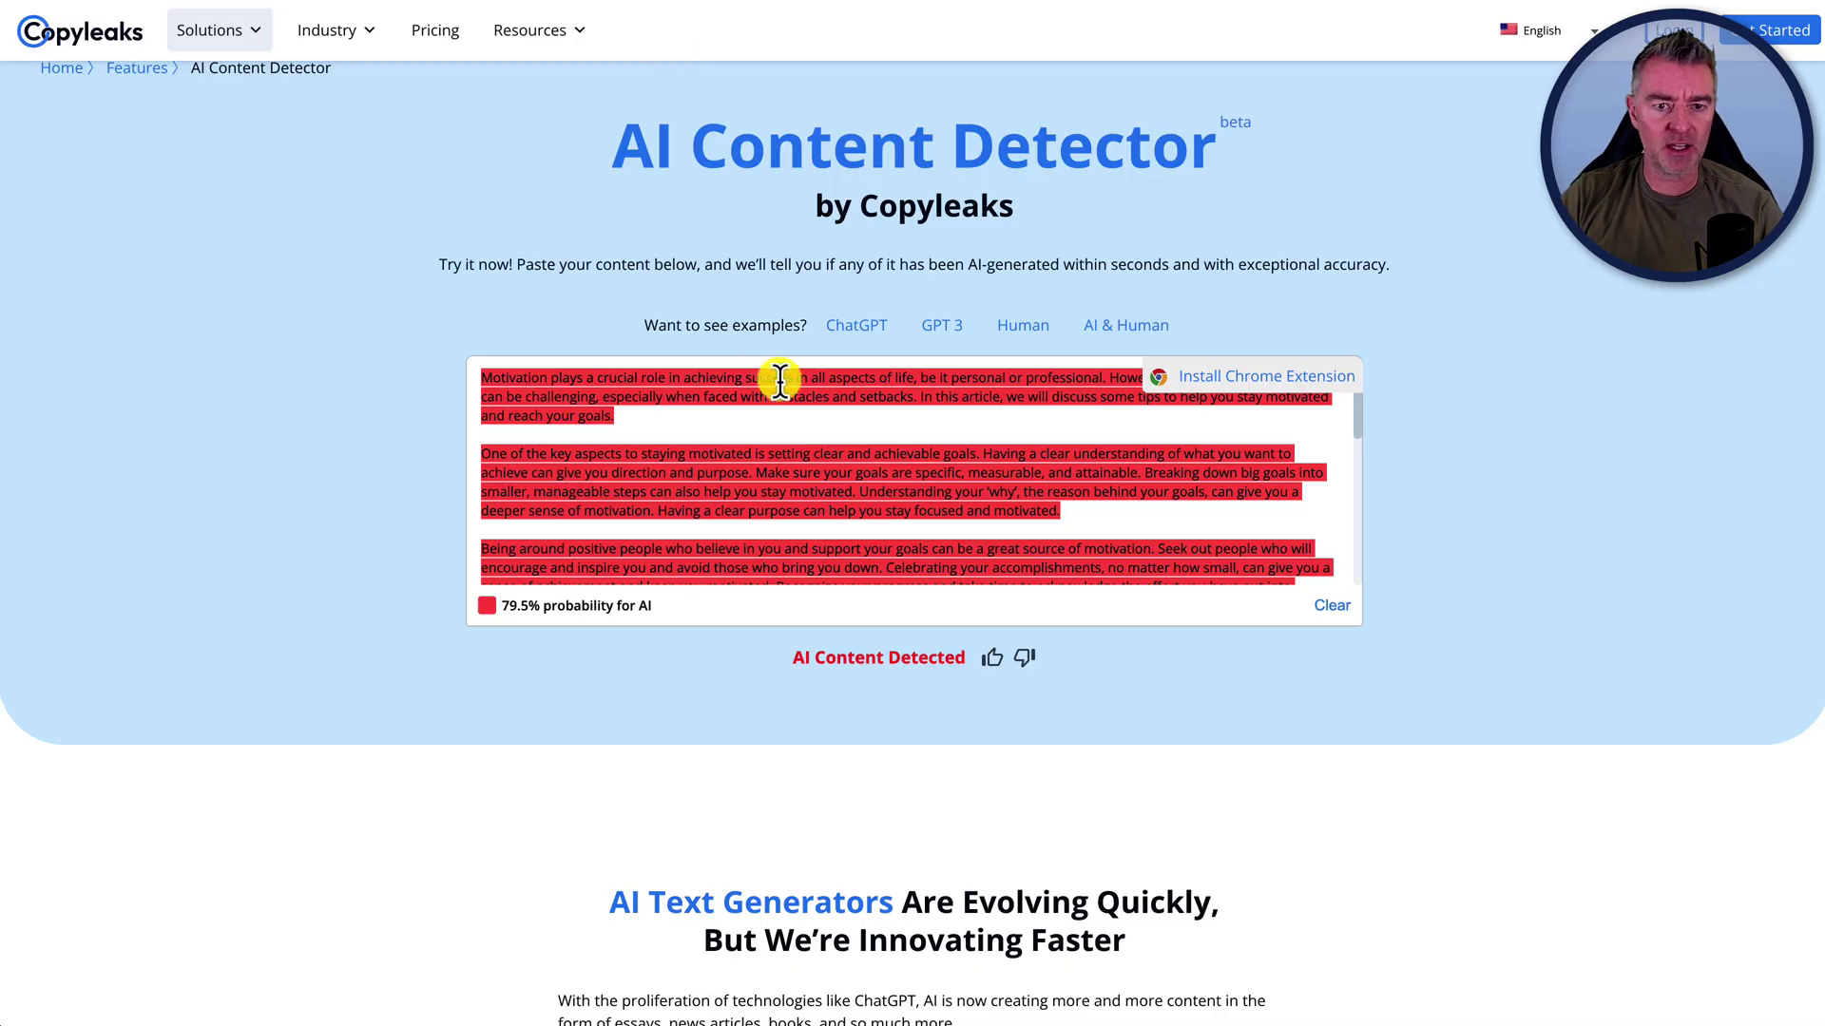
Clear Copyleaks, paste the paraphrased article, and check it for a 93.9% human-text verdict.
{"action": "mouse_move", "coordinate": [605, 513]}
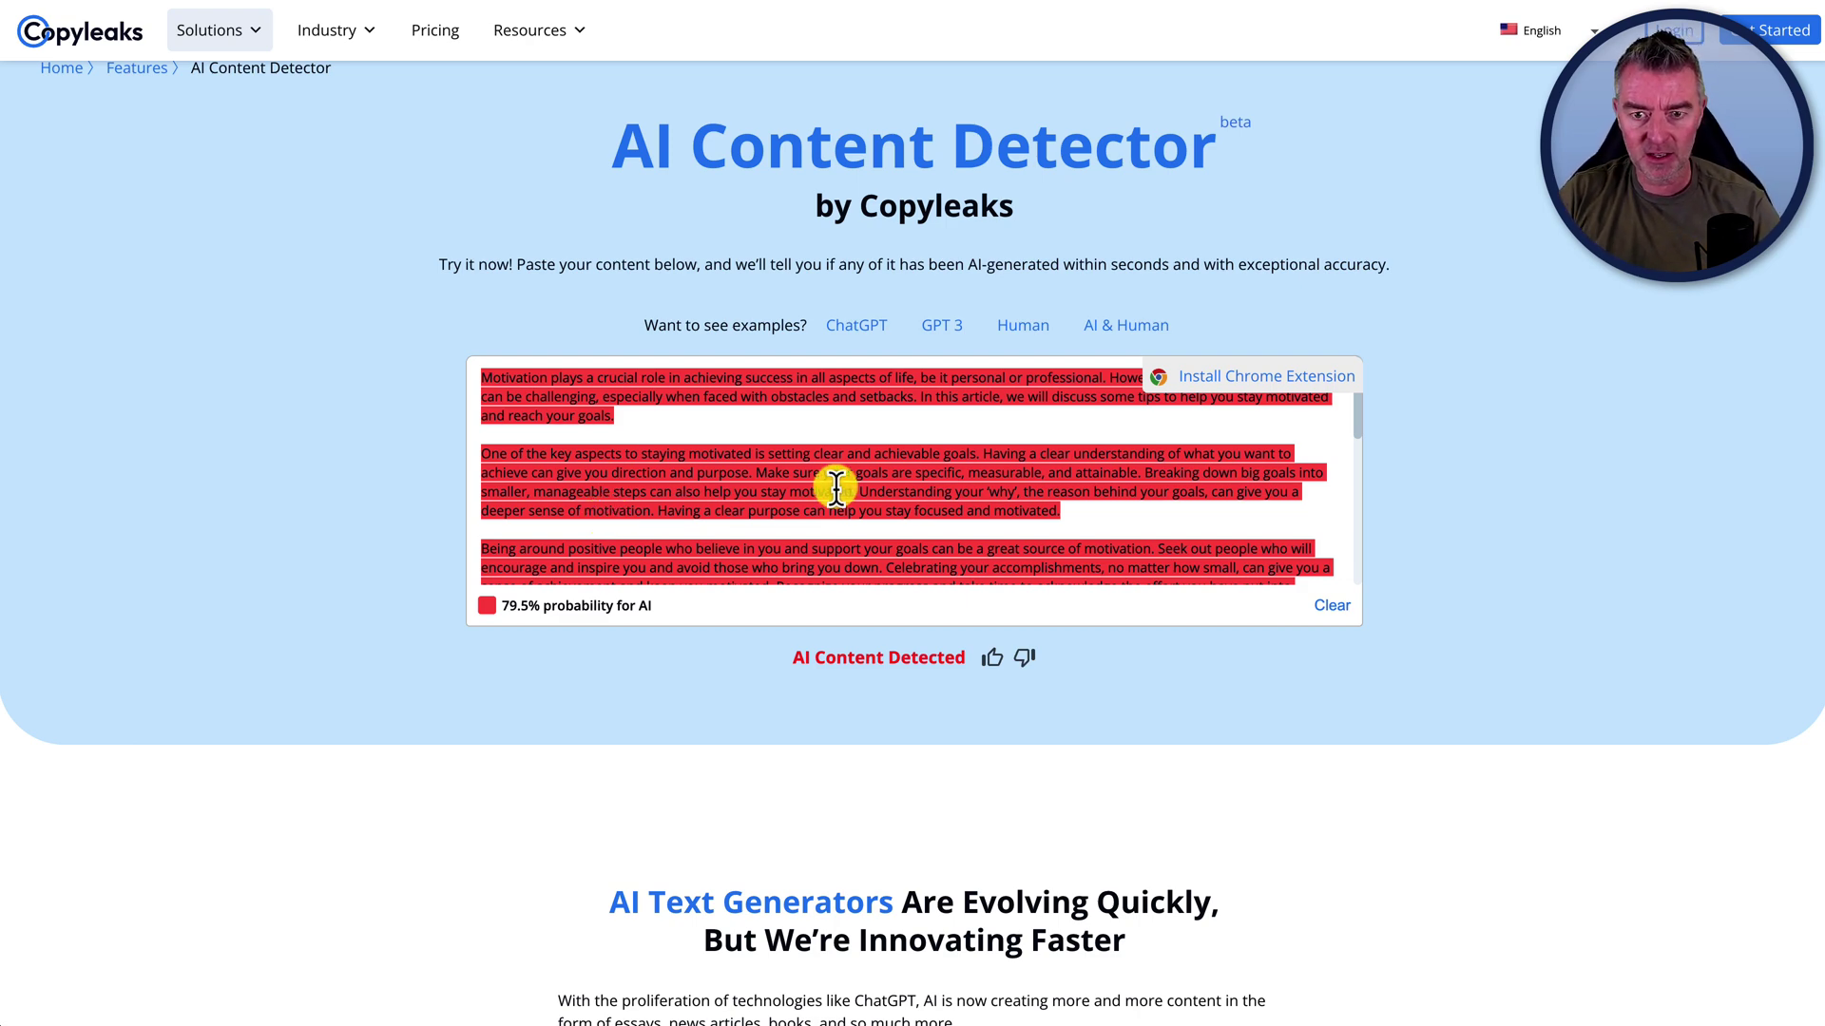
{"action": "left_click", "coordinate": [1332, 605]}
{"action": "left_click", "coordinate": [941, 412]}
{"action": "key", "text": "ctrl+v"}
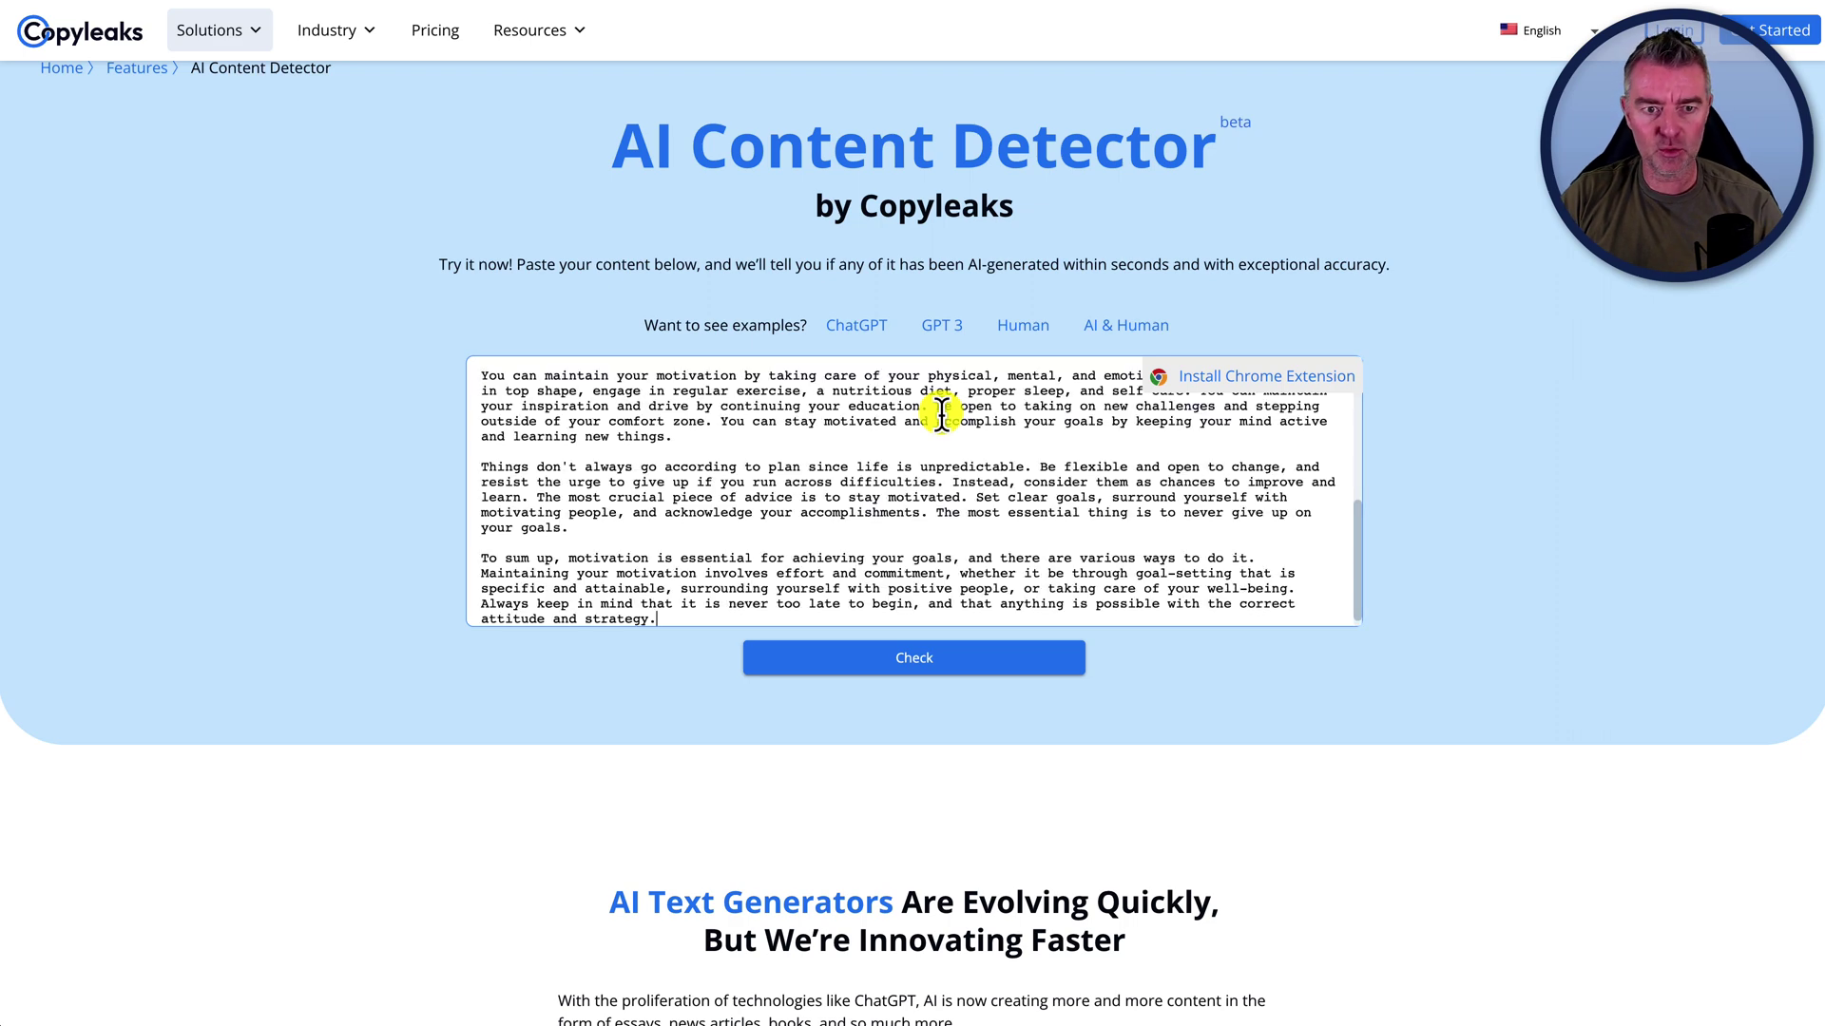
{"action": "left_click", "coordinate": [968, 669]}
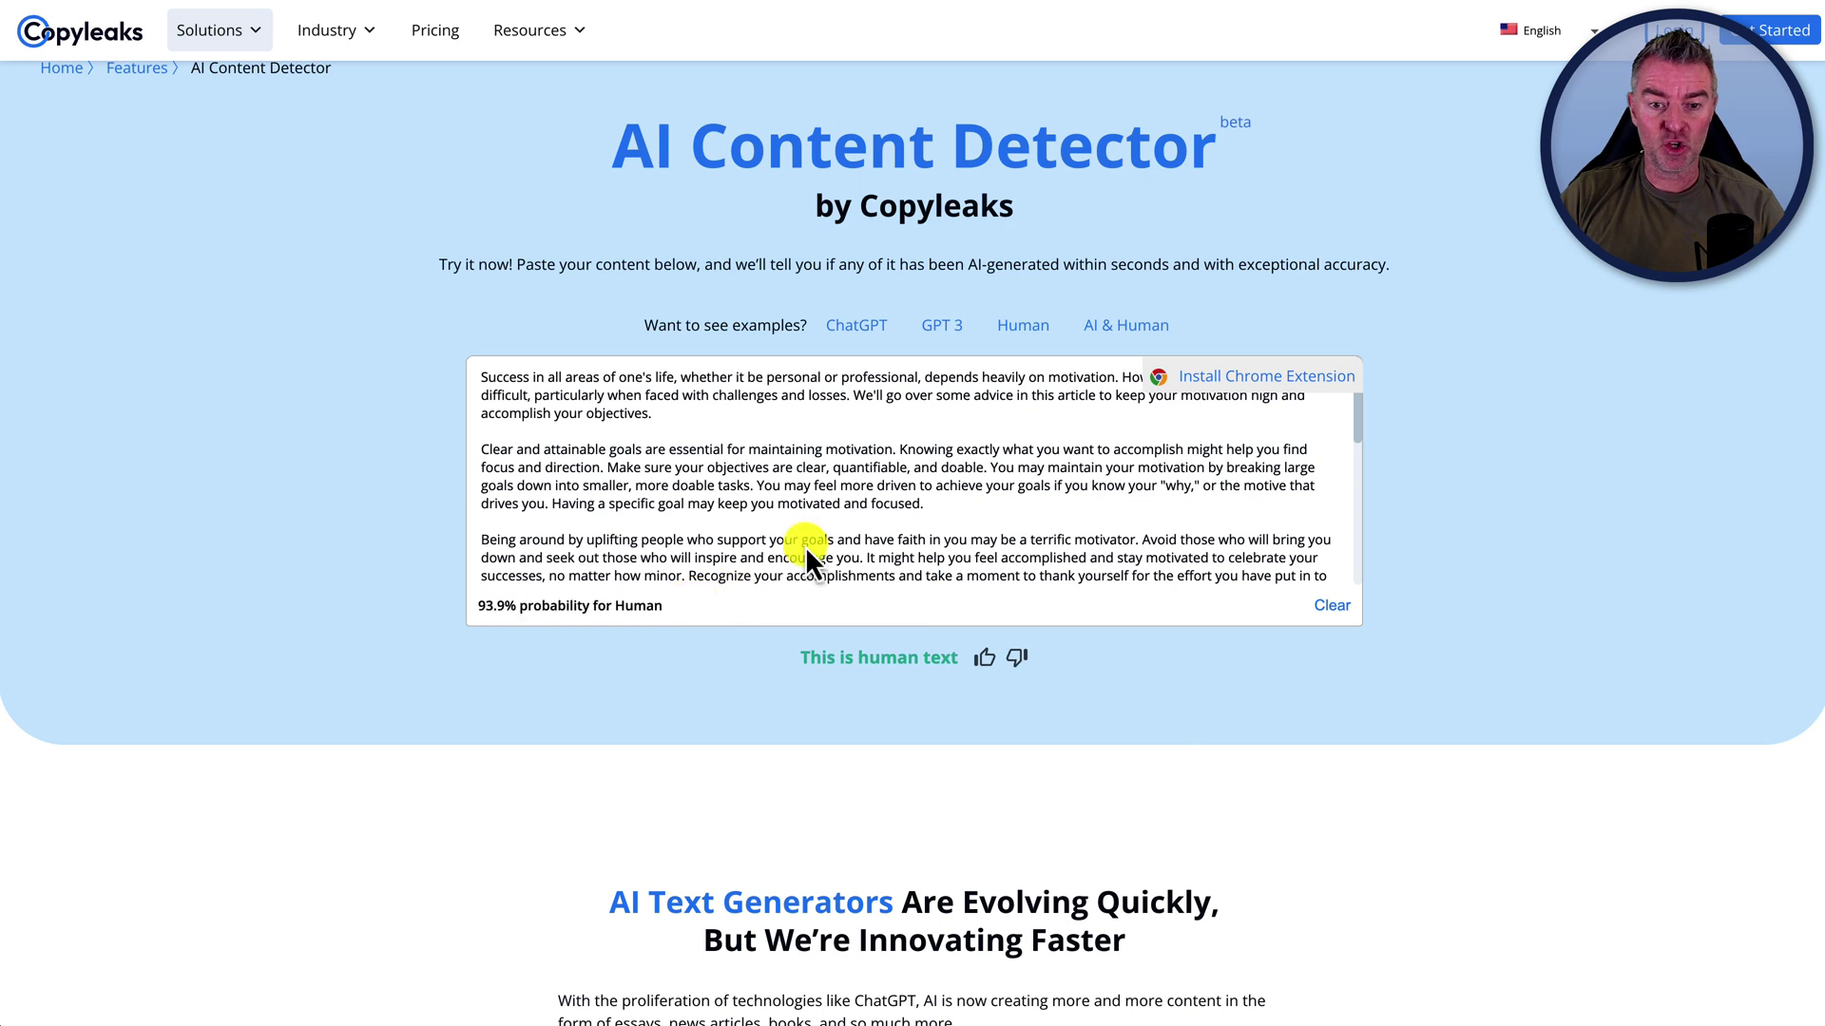
{"action": "mouse_move", "coordinate": [635, 561]}
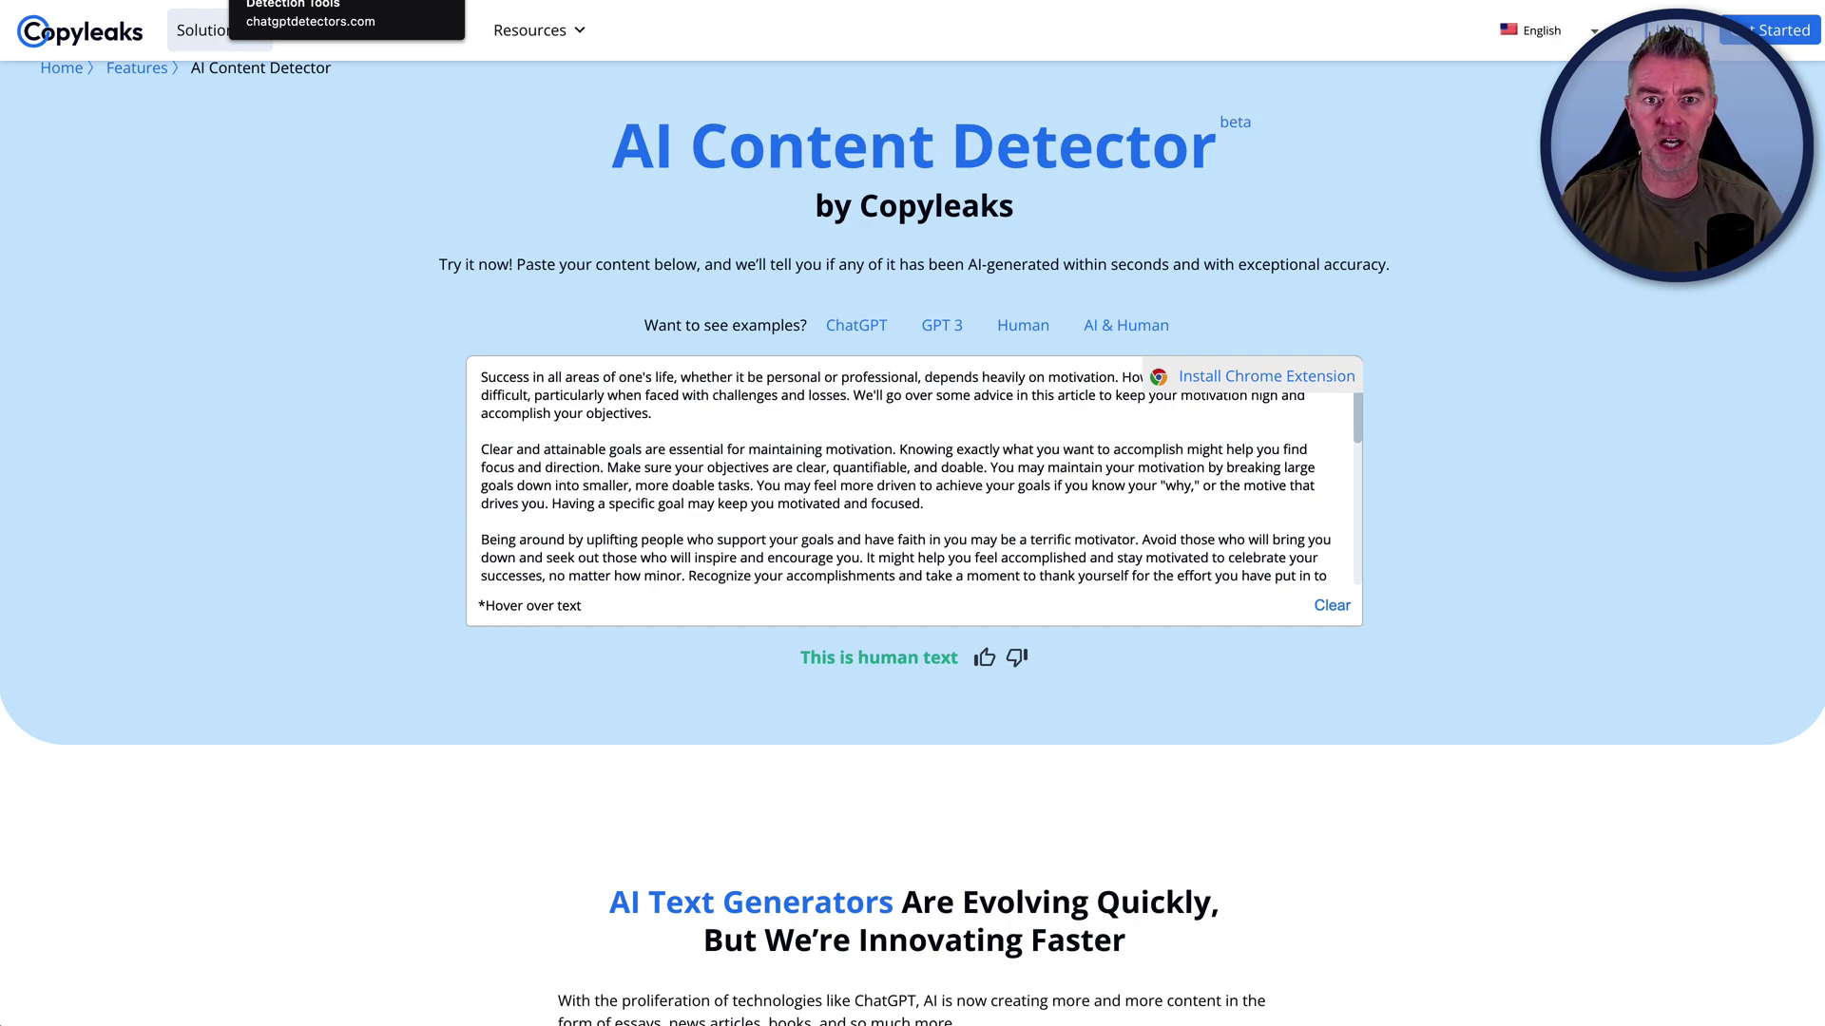
Move from the chatgptdetectors.com directory to the Content at Scale detector showing 35%.
{"action": "key", "text": "ctrl+Tab"}
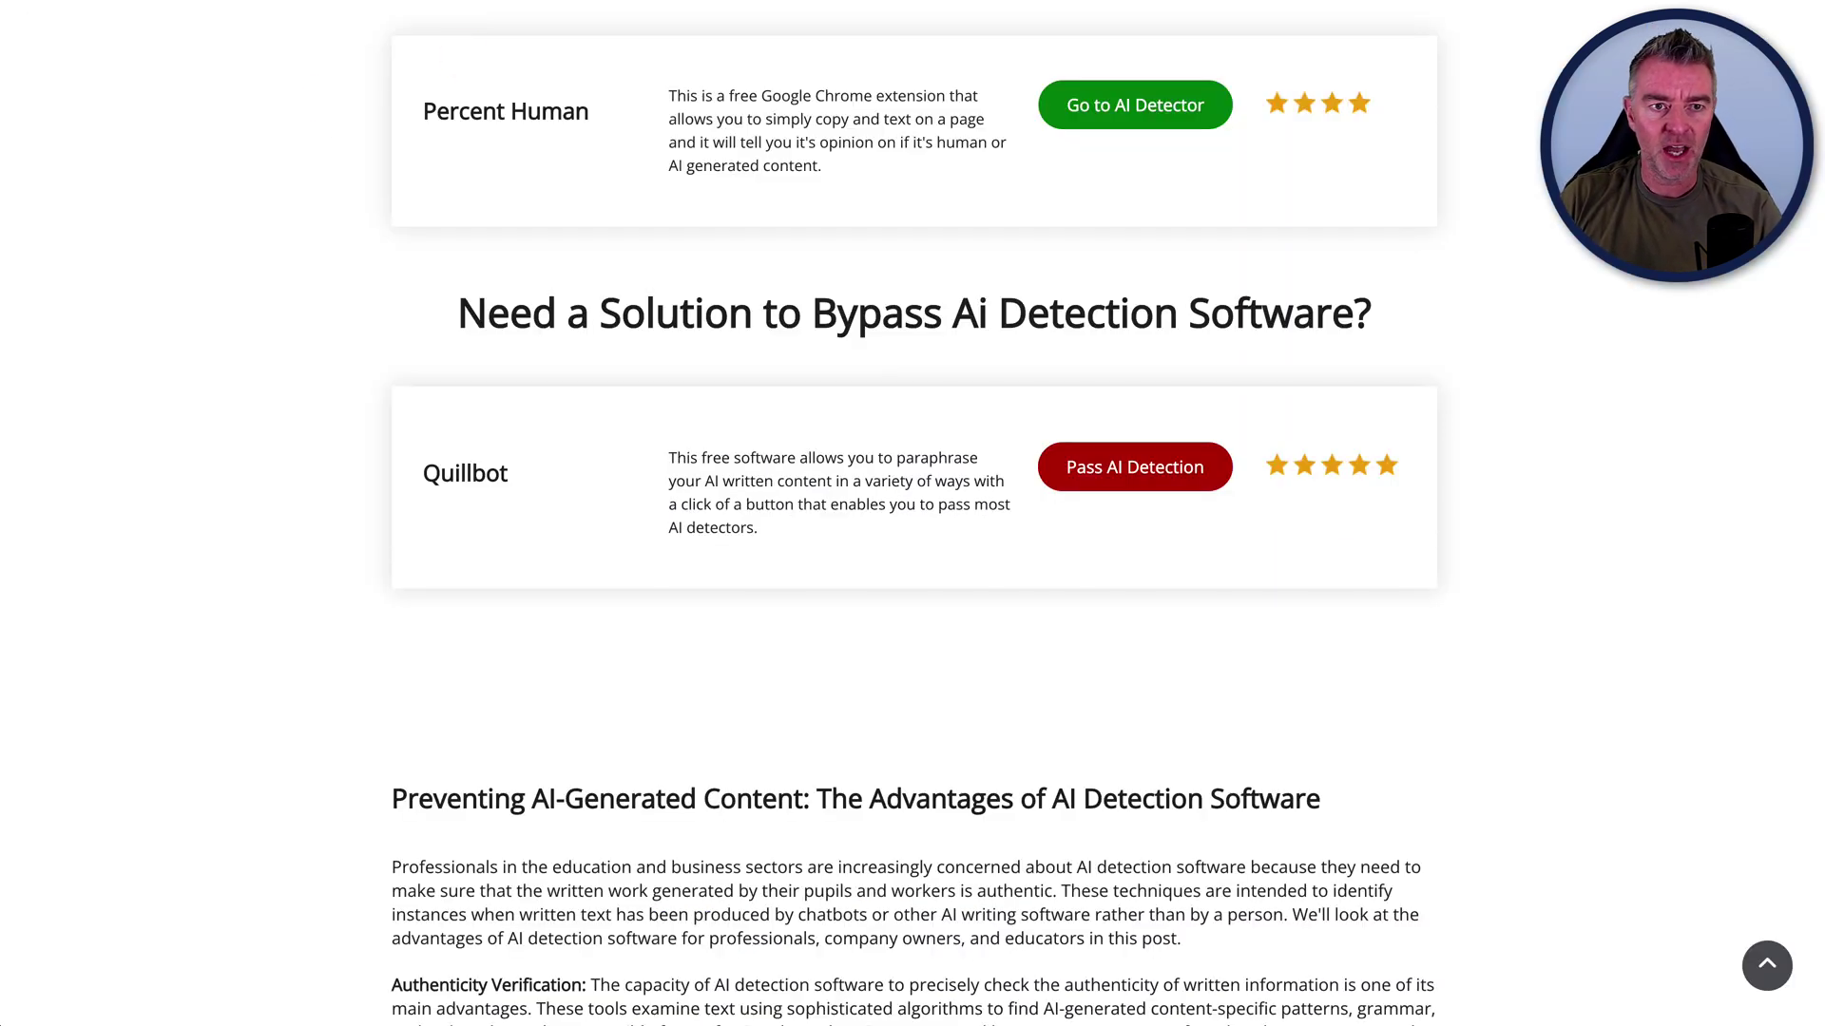
{"action": "key", "text": "ctrl+Tab"}
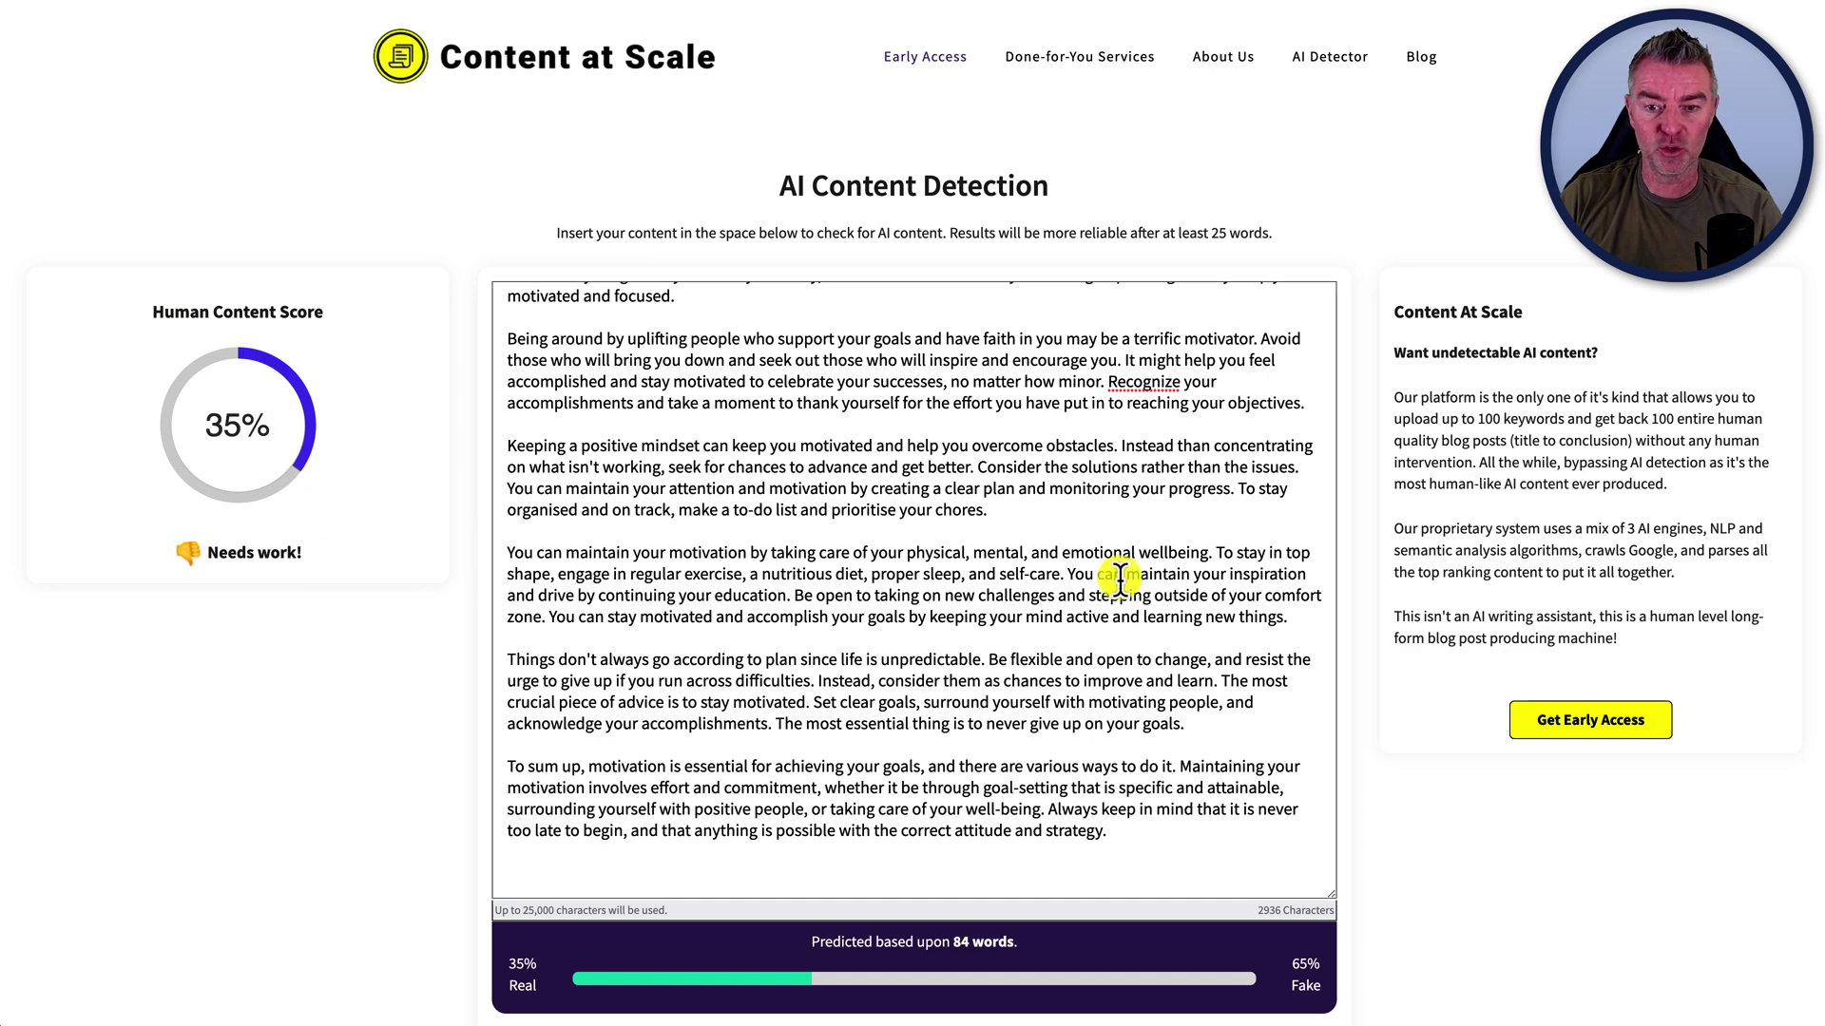
Review Content at Scale's 35% human score and focus its article text box.
{"action": "scroll", "coordinate": [1100, 670], "scroll_direction": "down", "scroll_amount": 1}
{"action": "scroll", "coordinate": [1010, 532], "scroll_direction": "up", "scroll_amount": 2}
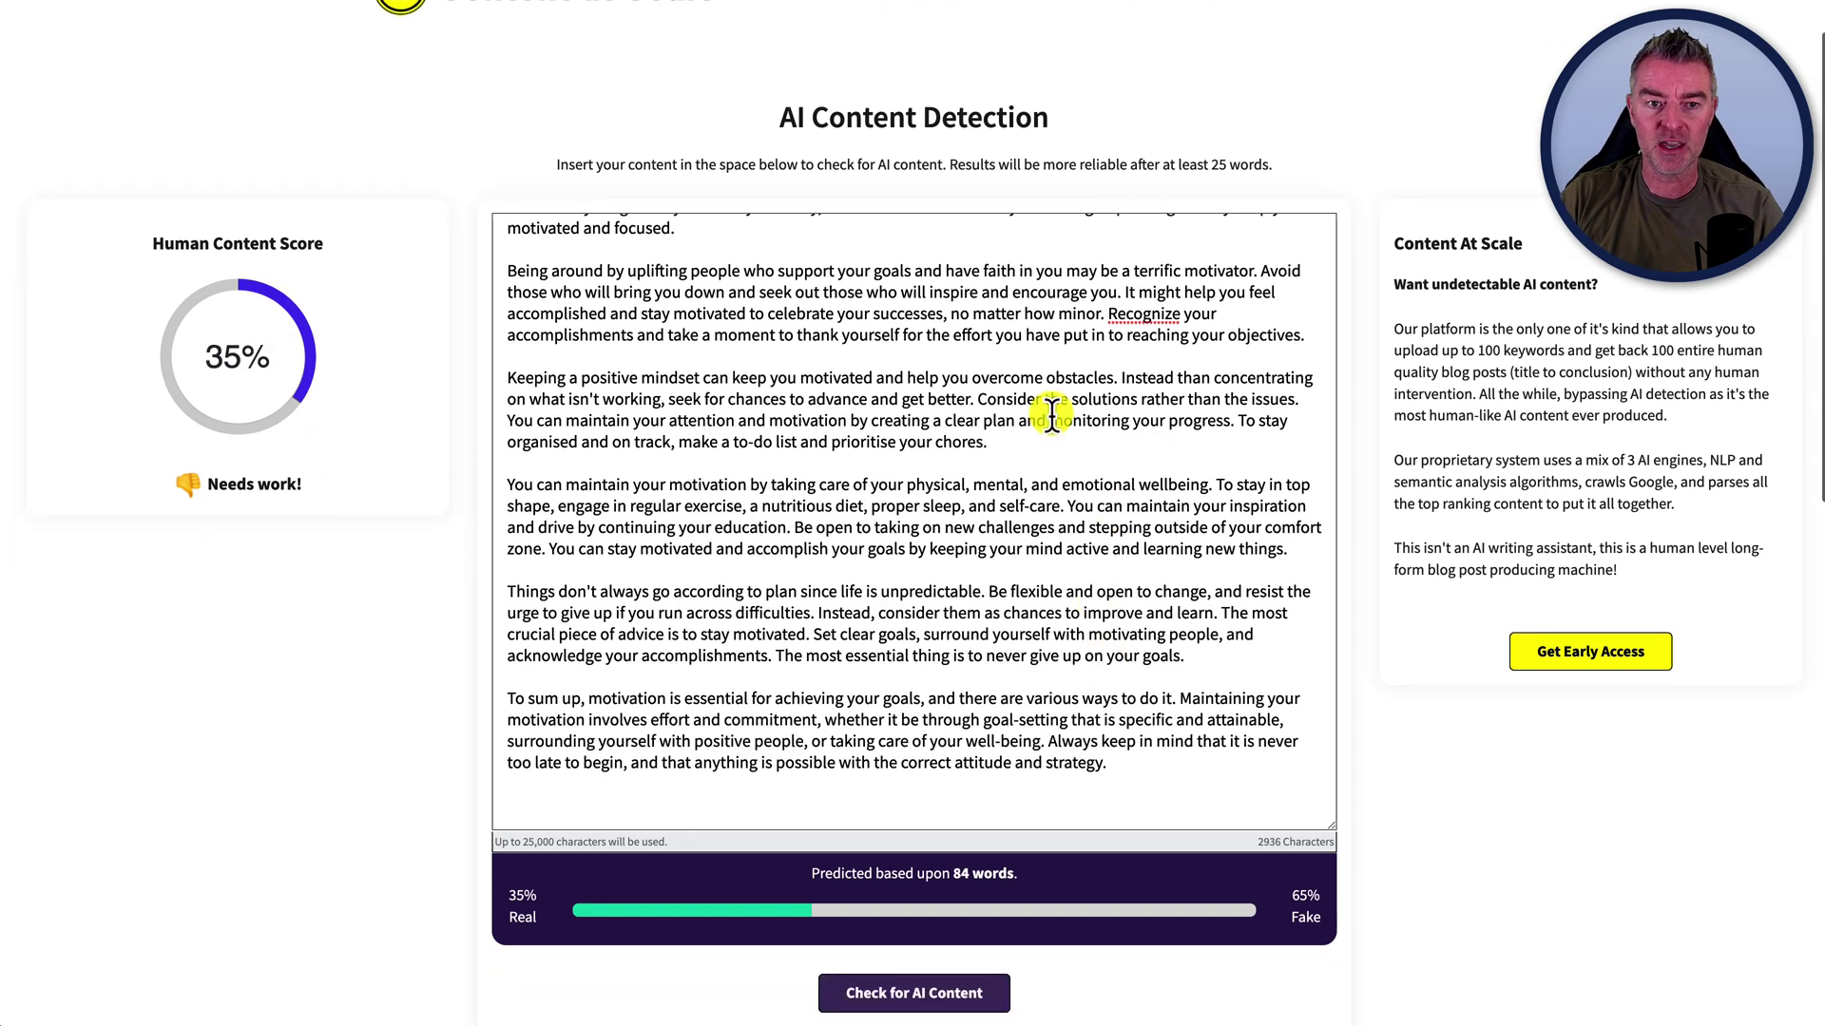
{"action": "scroll", "coordinate": [1027, 570], "scroll_direction": "down", "scroll_amount": 1}
{"action": "left_click", "coordinate": [1108, 680]}
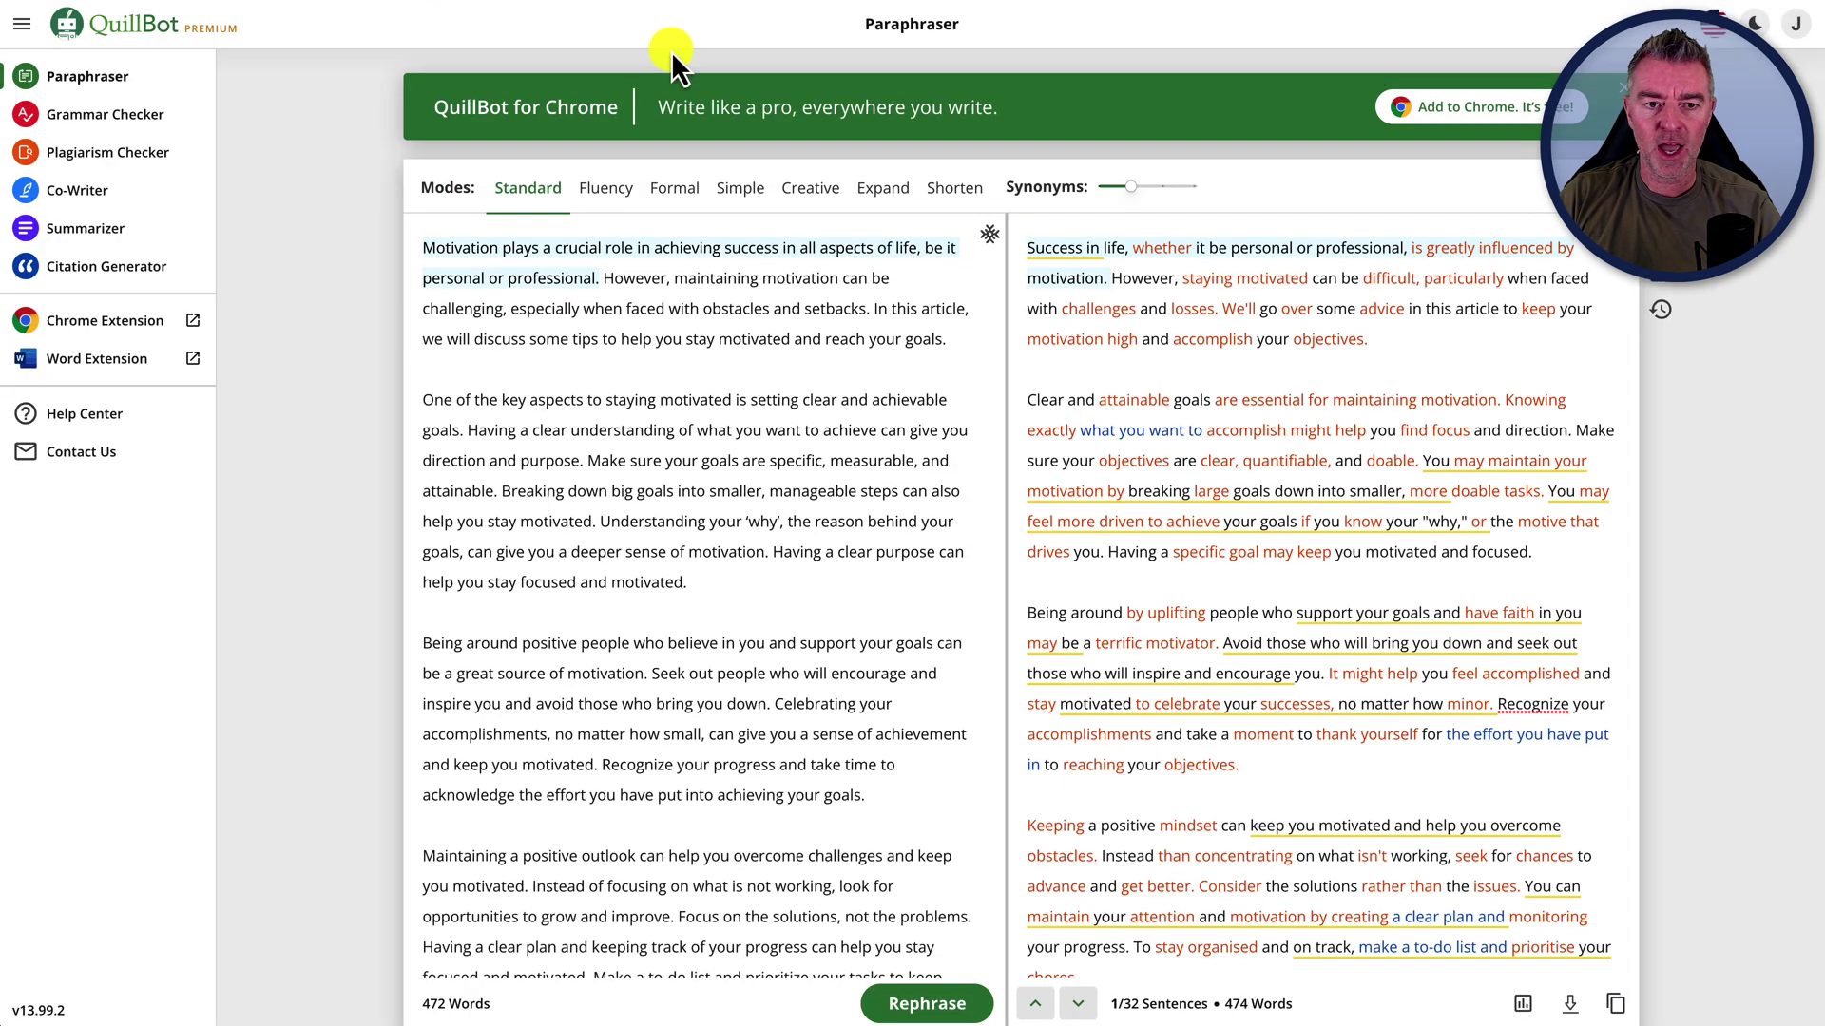
Rewrite the article in QuillBot's Fluency mode and copy the full 466-word output.
{"action": "left_click", "coordinate": [609, 195]}
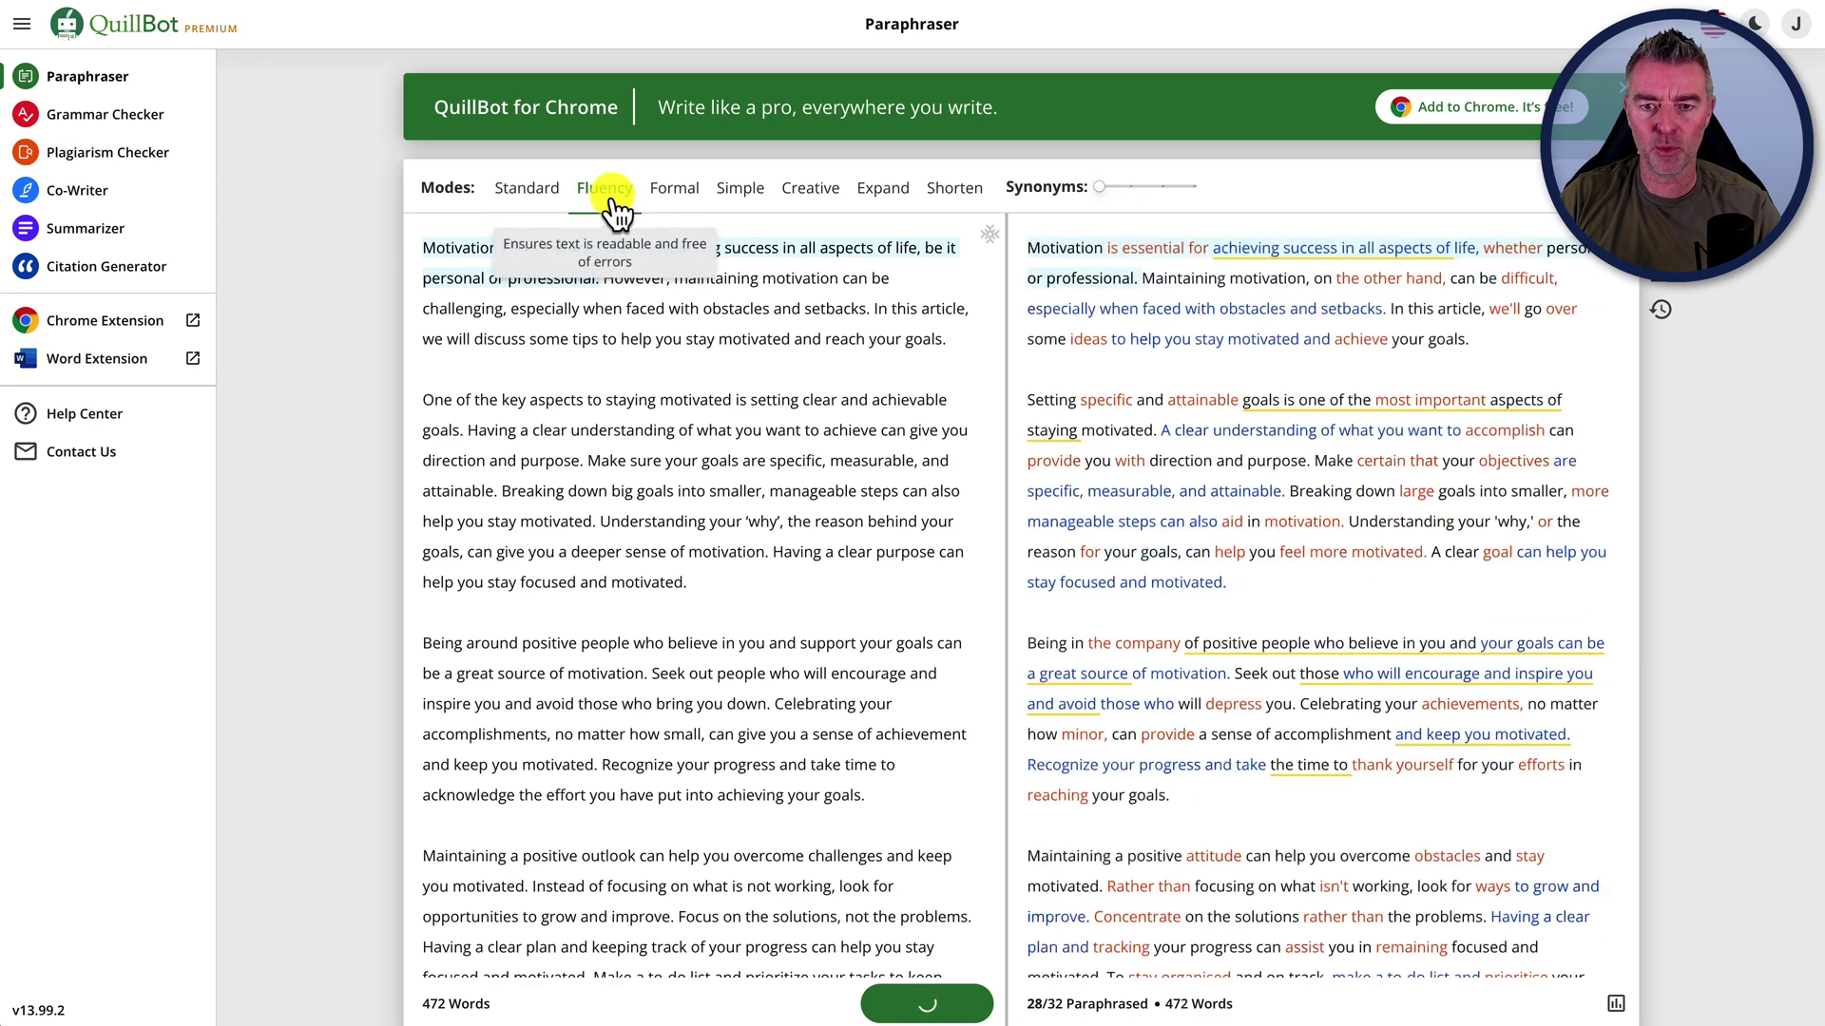
{"action": "left_click", "coordinate": [1195, 253]}
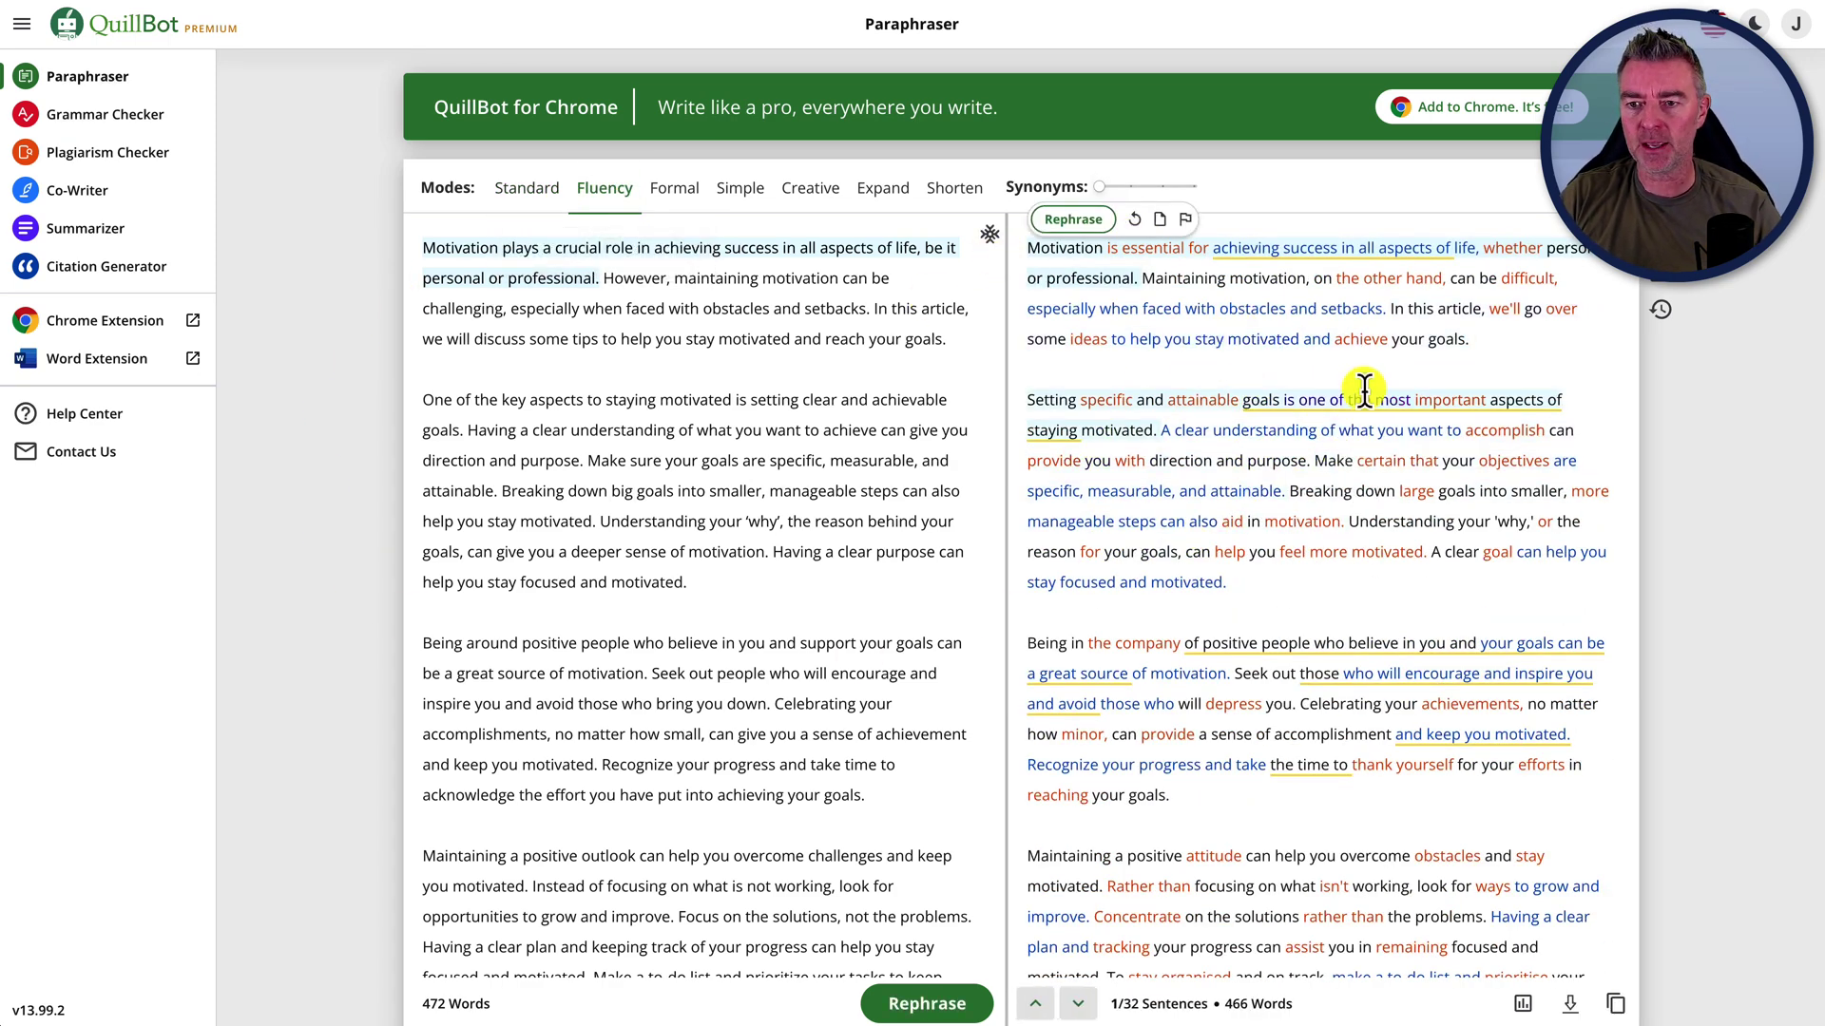
{"action": "left_click", "coordinate": [1615, 1005]}
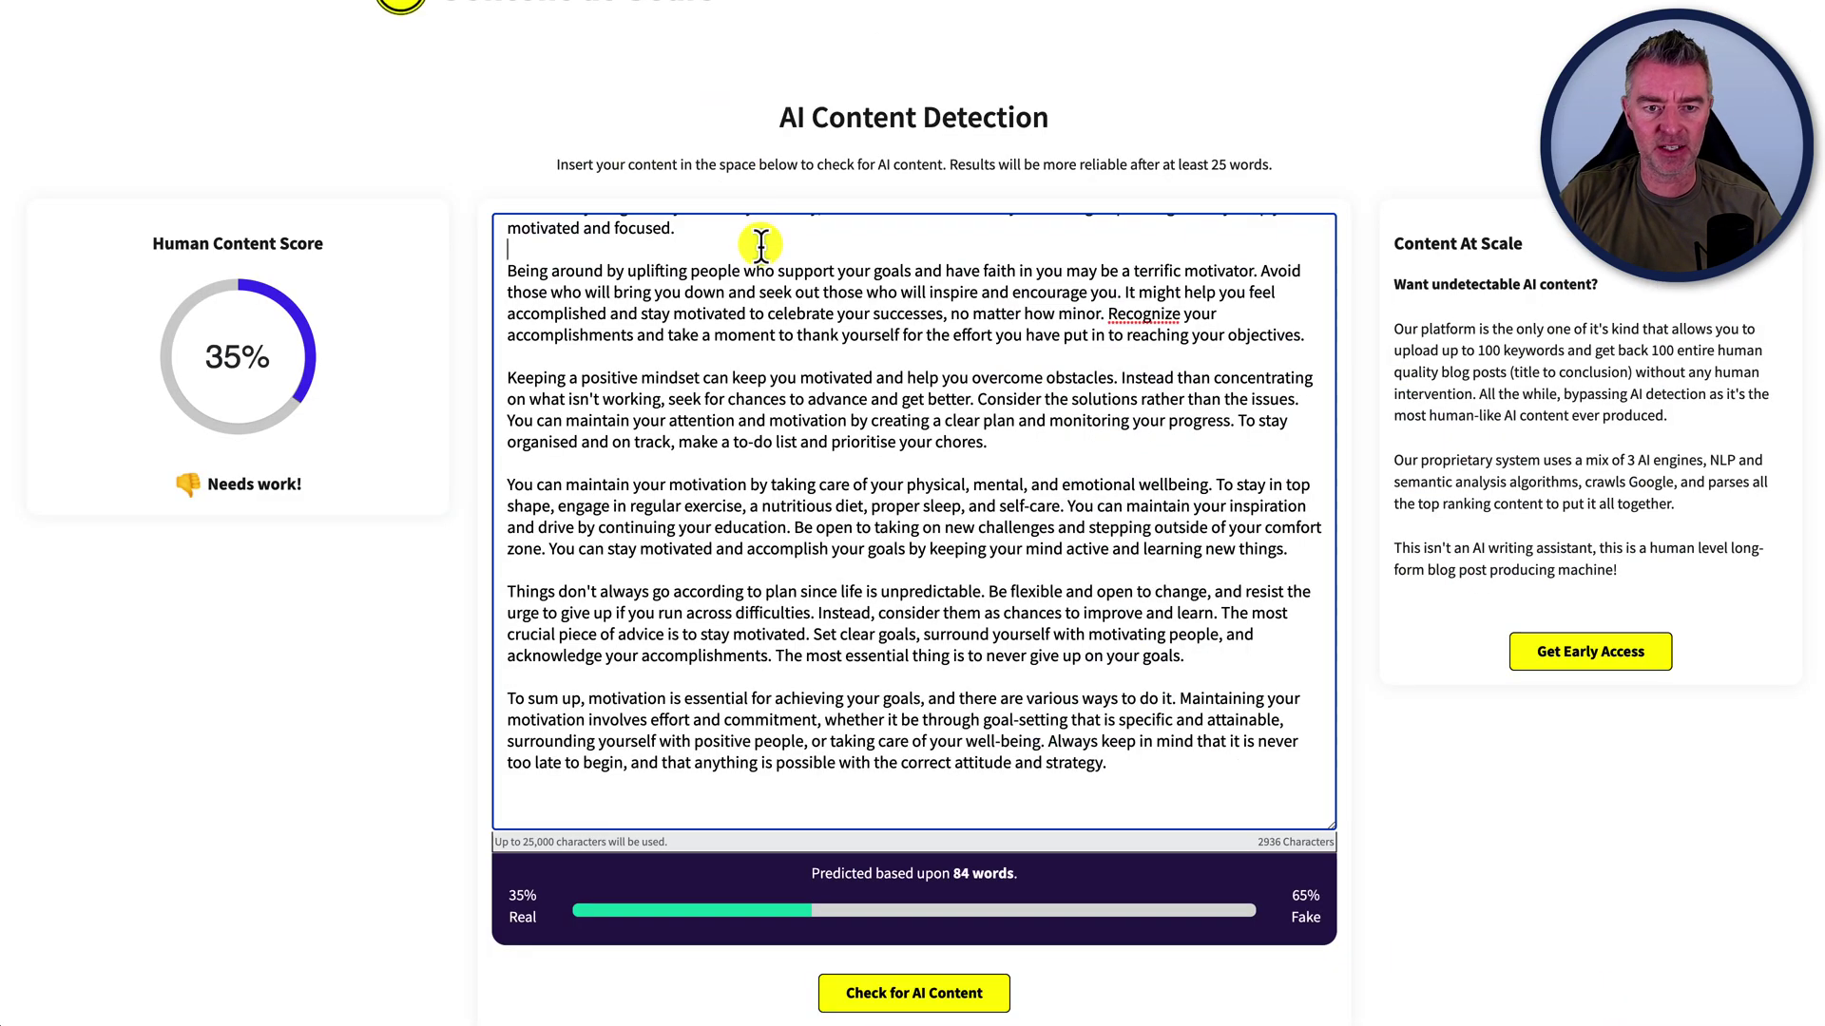
Paste the Fluency rewrite over Content at Scale's old text and run Check for AI Content.
{"action": "key", "text": "ctrl+a"}
{"action": "key", "text": "BackSpace"}
{"action": "key", "text": "ctrl+v"}
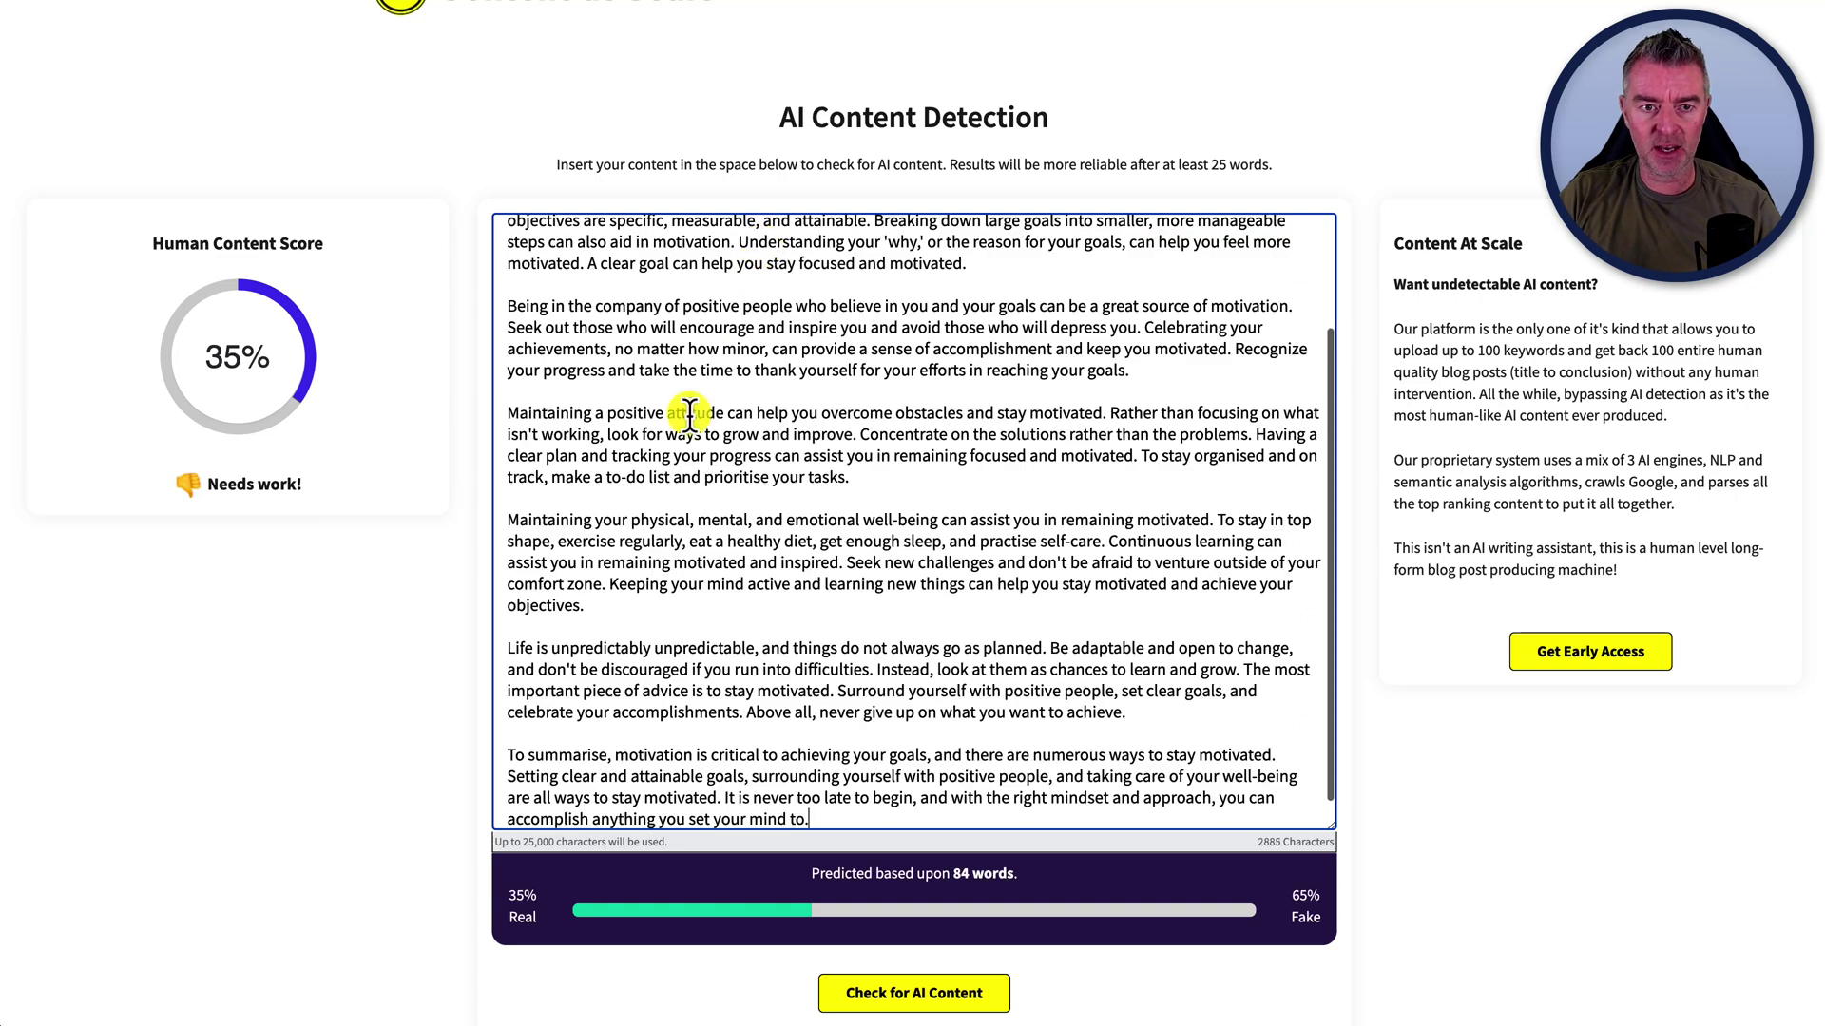
{"action": "left_click", "coordinate": [905, 988]}
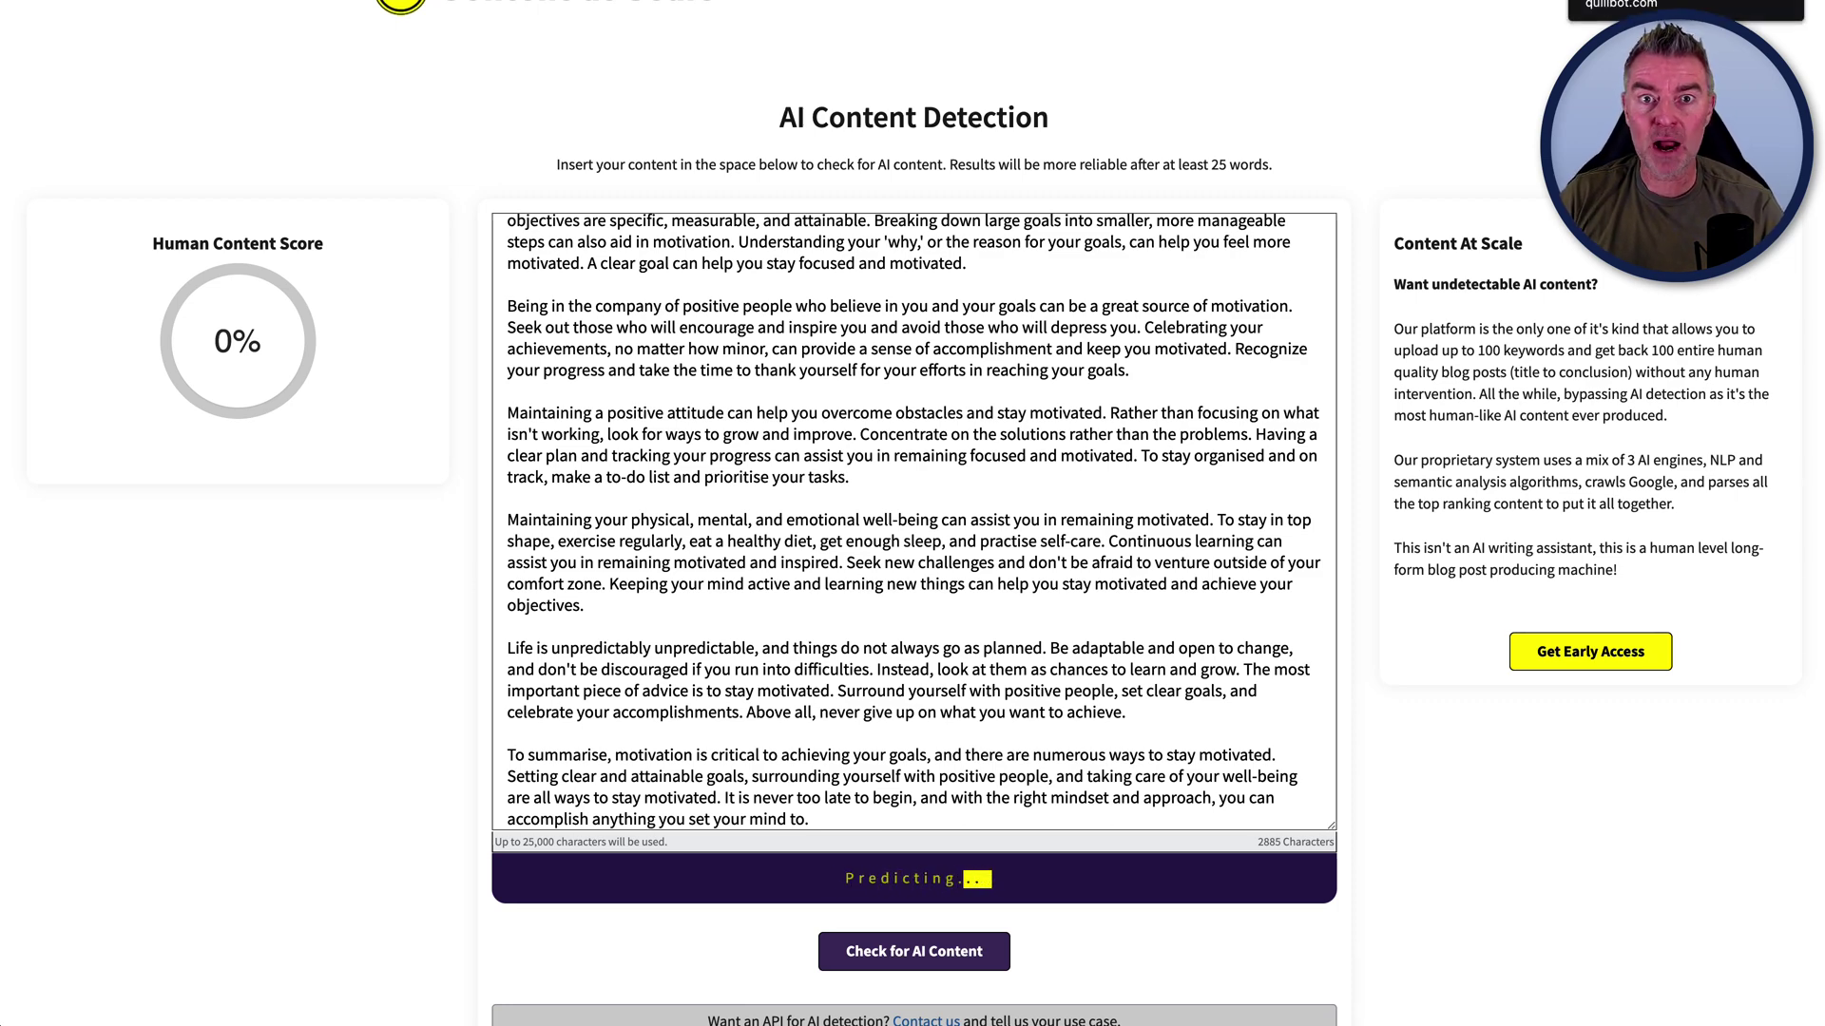
Return to QuillBot and open the Plagiarism Checker from the left sidebar.
{"action": "left_click", "coordinate": [1620, 2]}
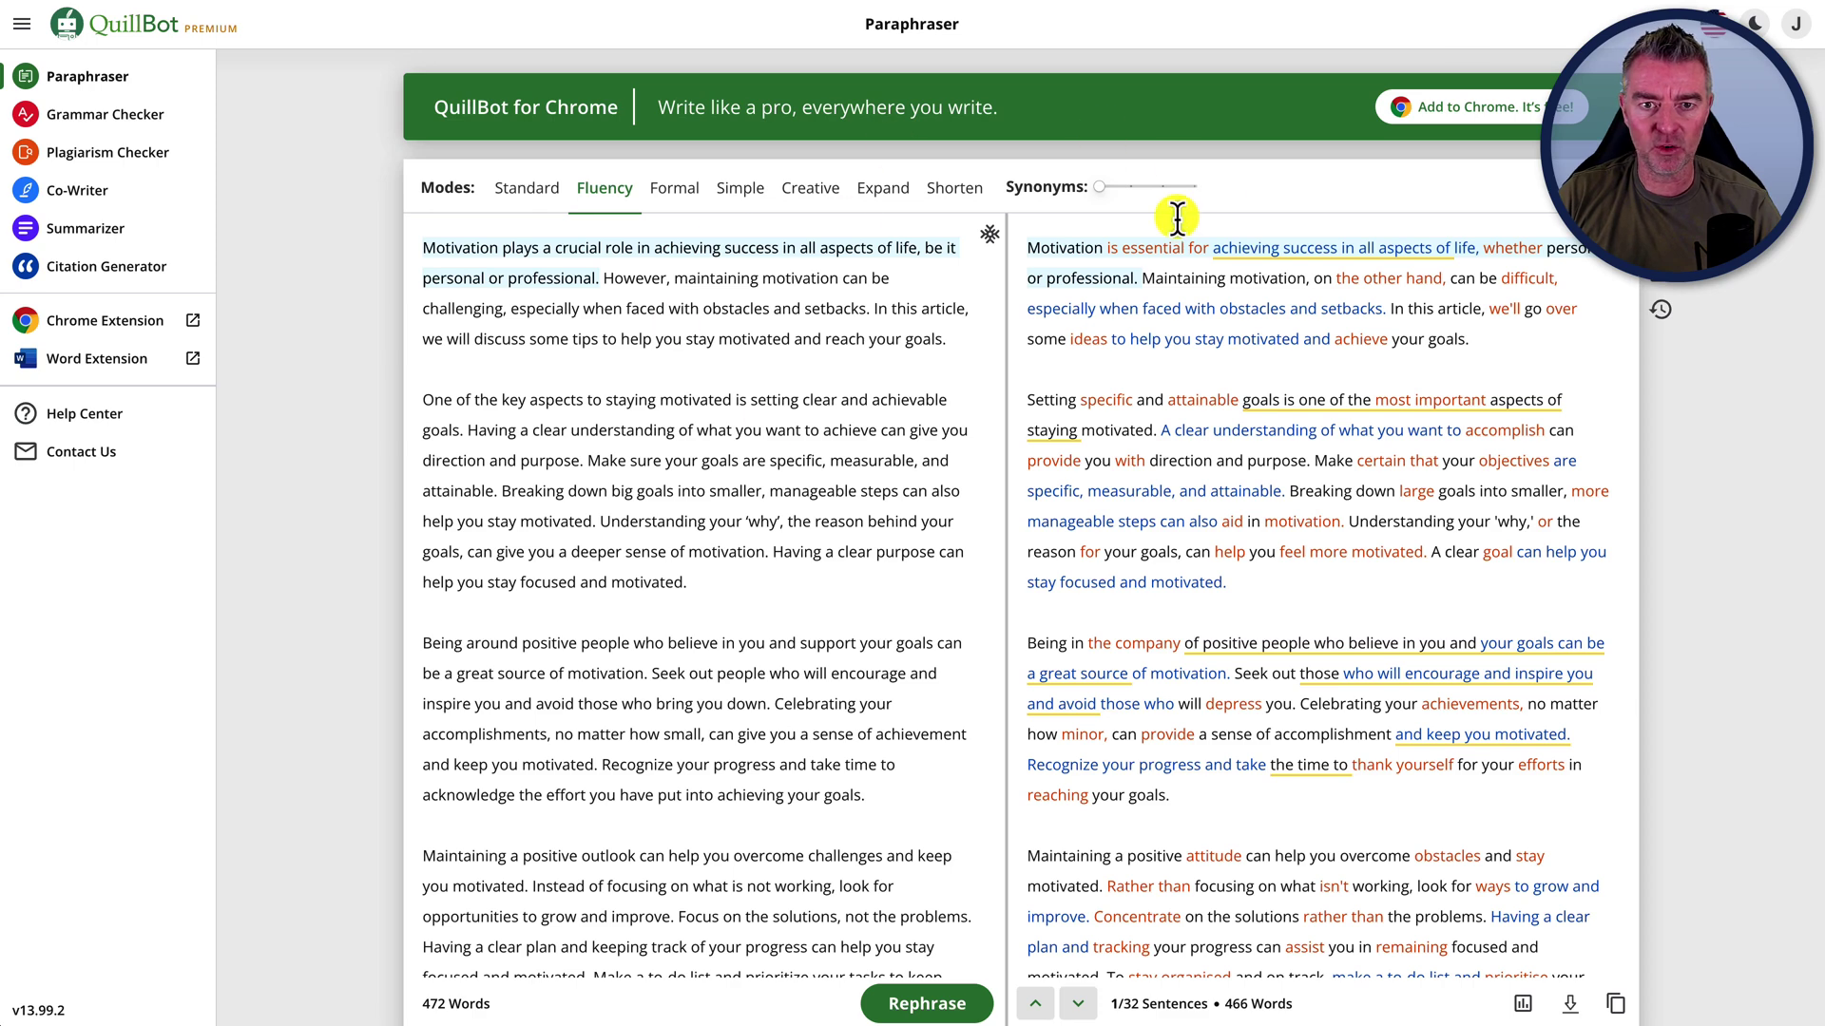
{"action": "scroll", "coordinate": [1111, 369], "scroll_direction": "down", "scroll_amount": 1}
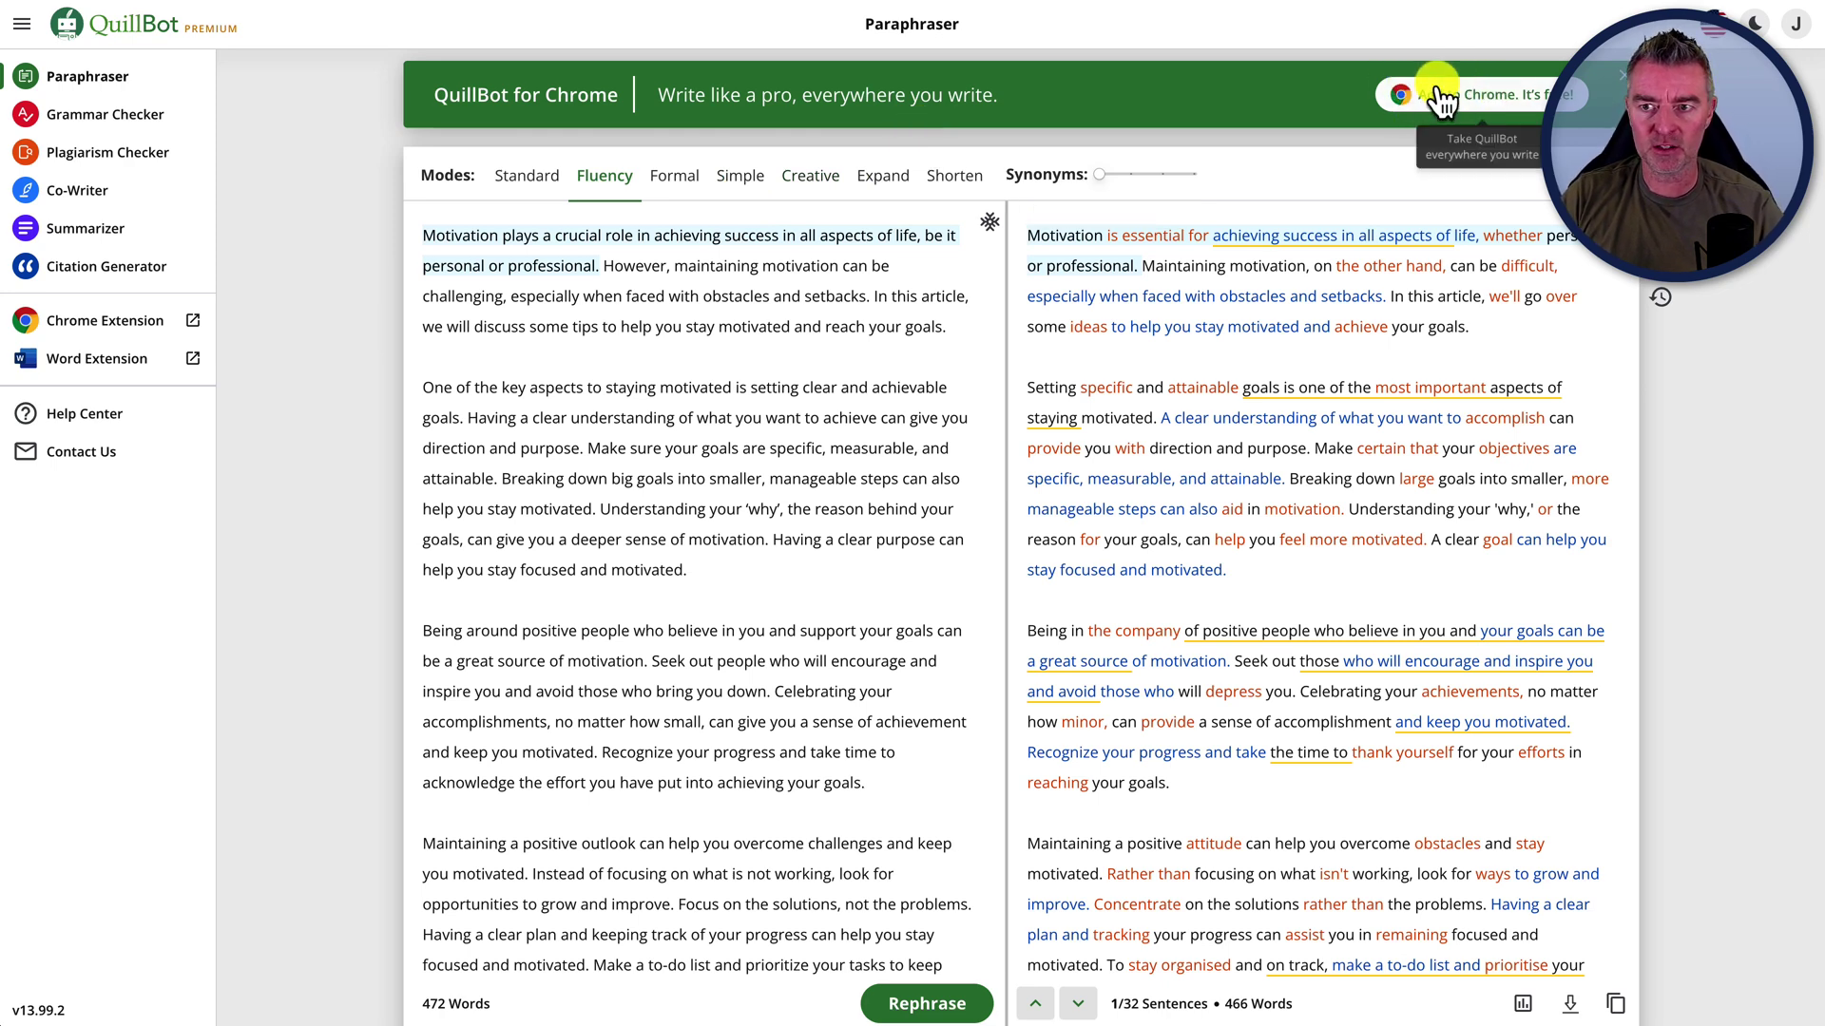
{"action": "left_click", "coordinate": [147, 172]}
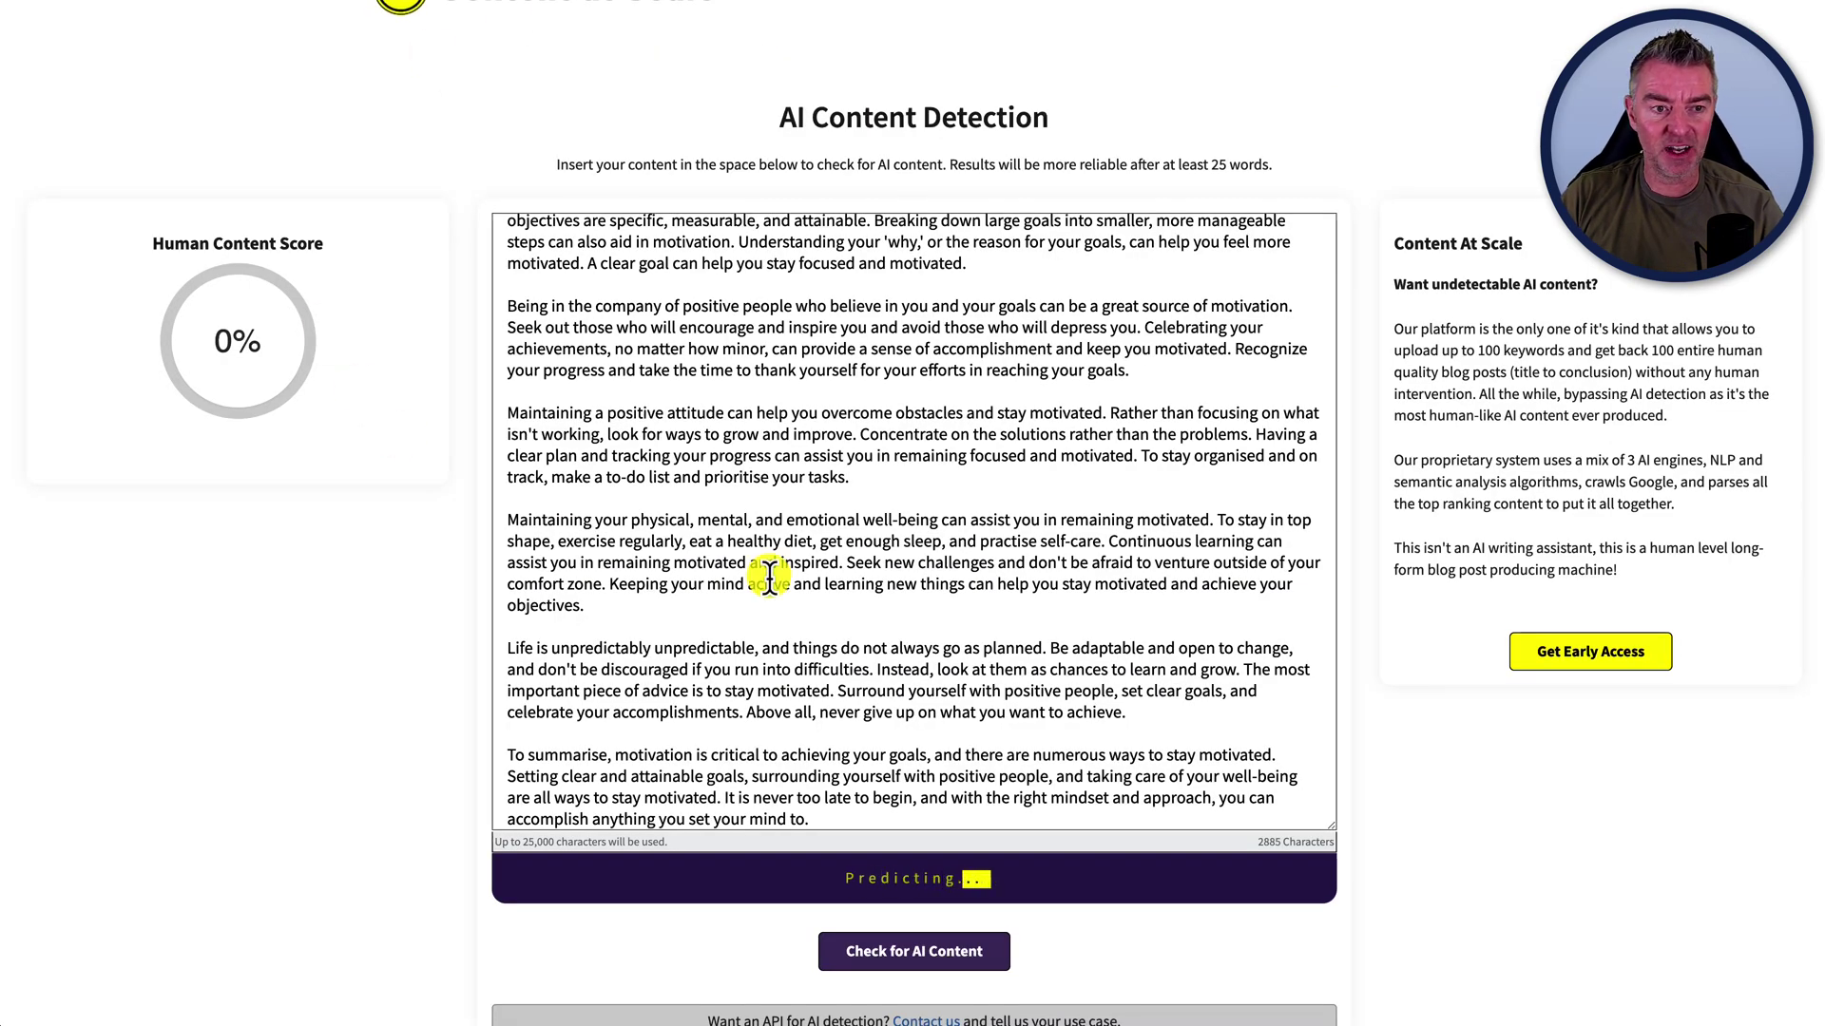
Scroll the pasted article back to the top, then browse the chatgptdetectors.com list of detectors.
{"action": "scroll", "coordinate": [1331, 342], "scroll_direction": "up", "scroll_amount": 3}
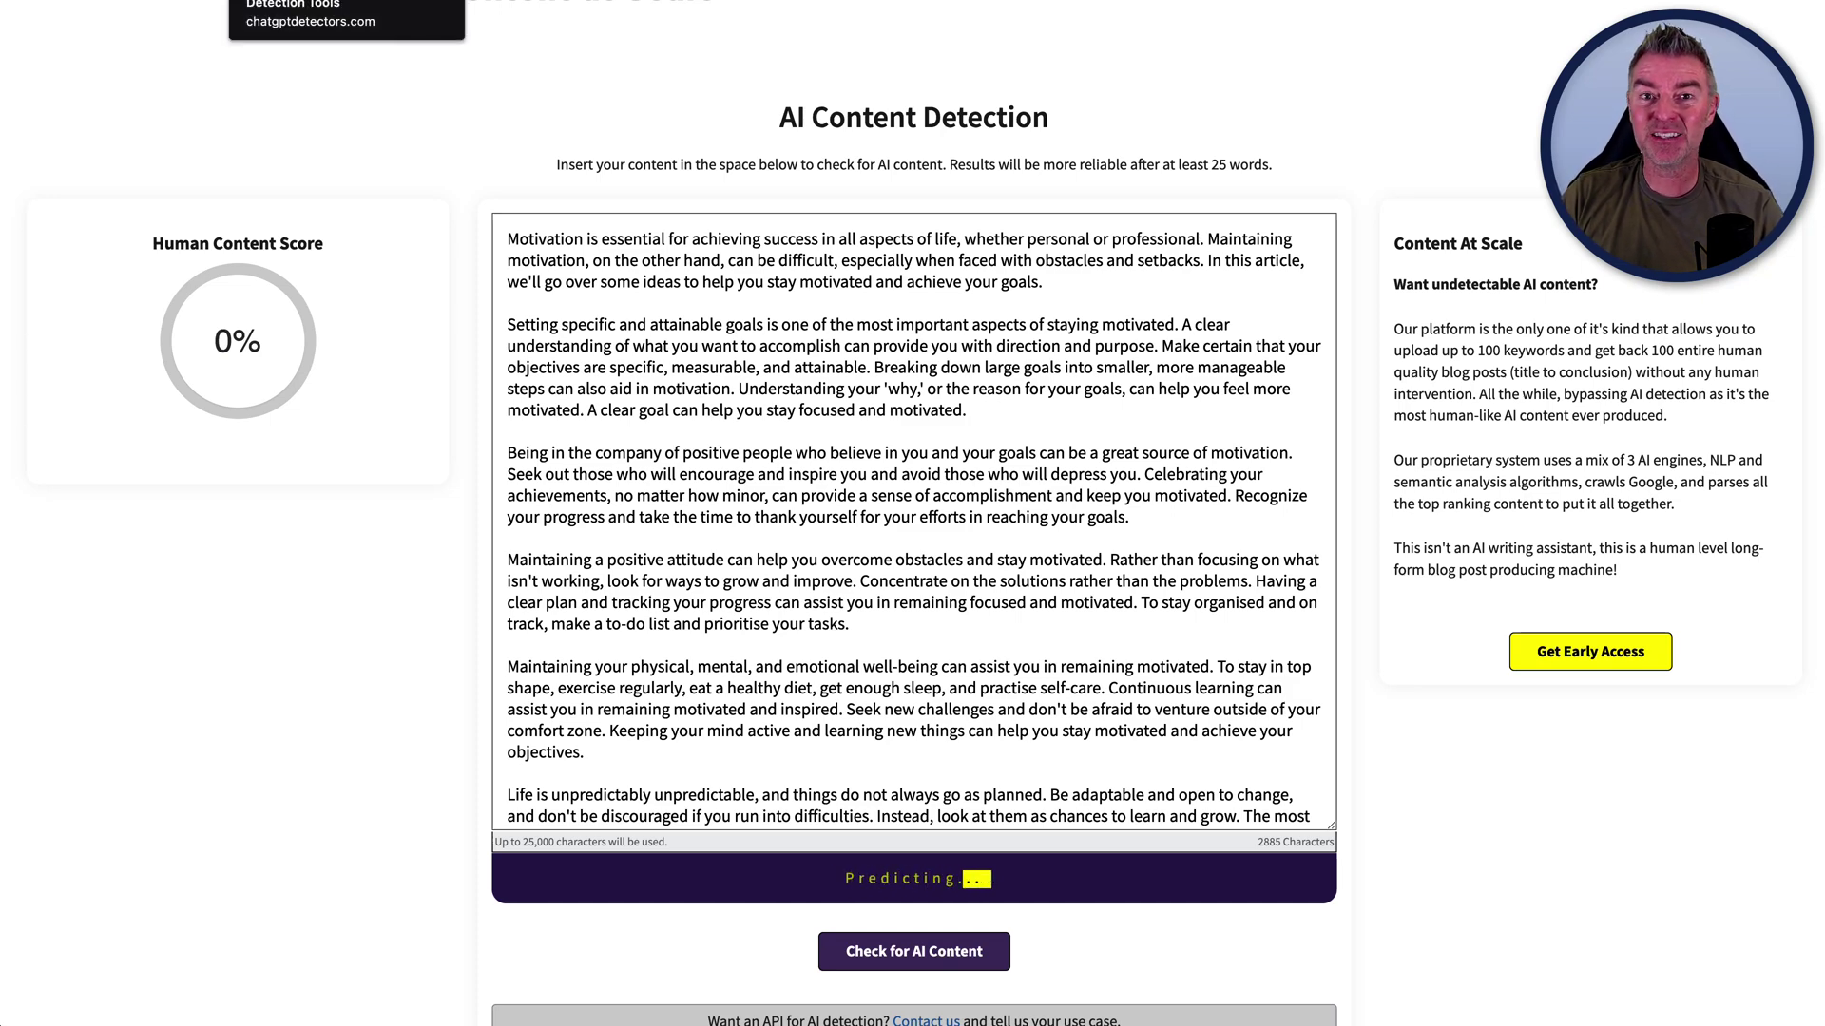
{"action": "scroll", "coordinate": [912, 513], "scroll_direction": "down", "scroll_amount": 15}
{"action": "scroll", "coordinate": [784, 255], "scroll_direction": "up", "scroll_amount": 10}
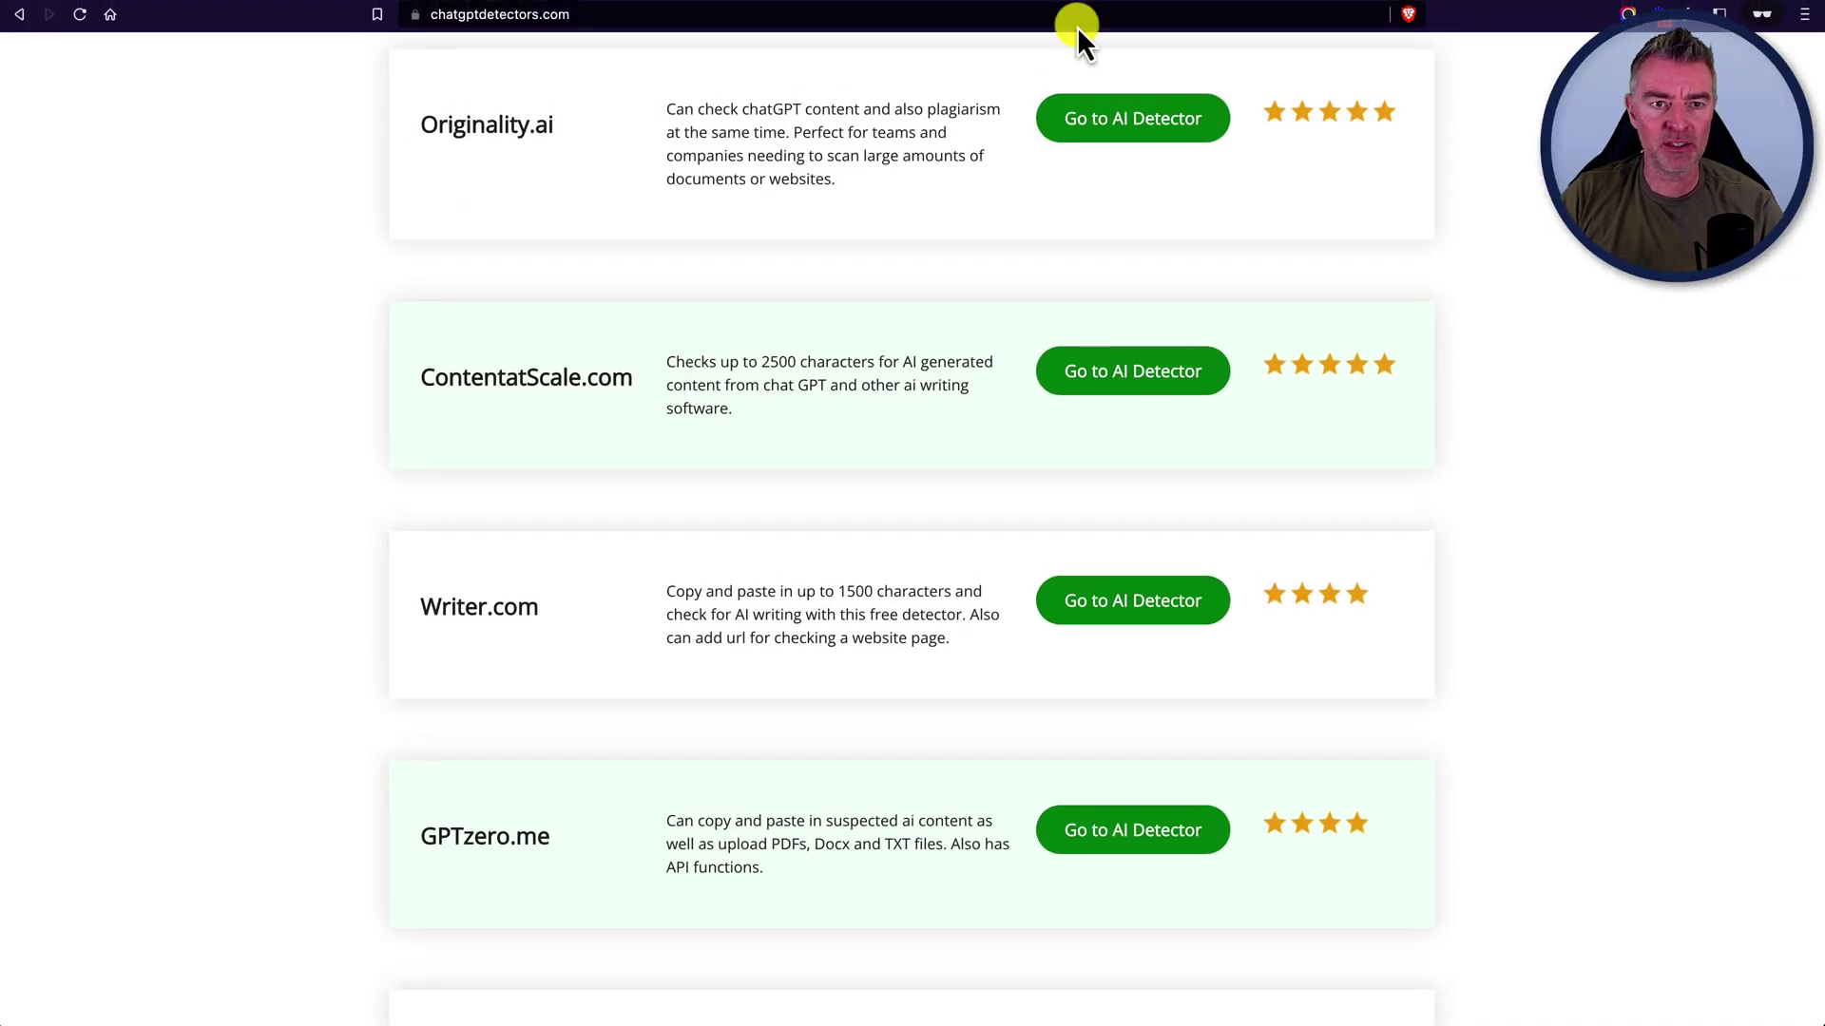
{"action": "left_click", "coordinate": [613, 15]}
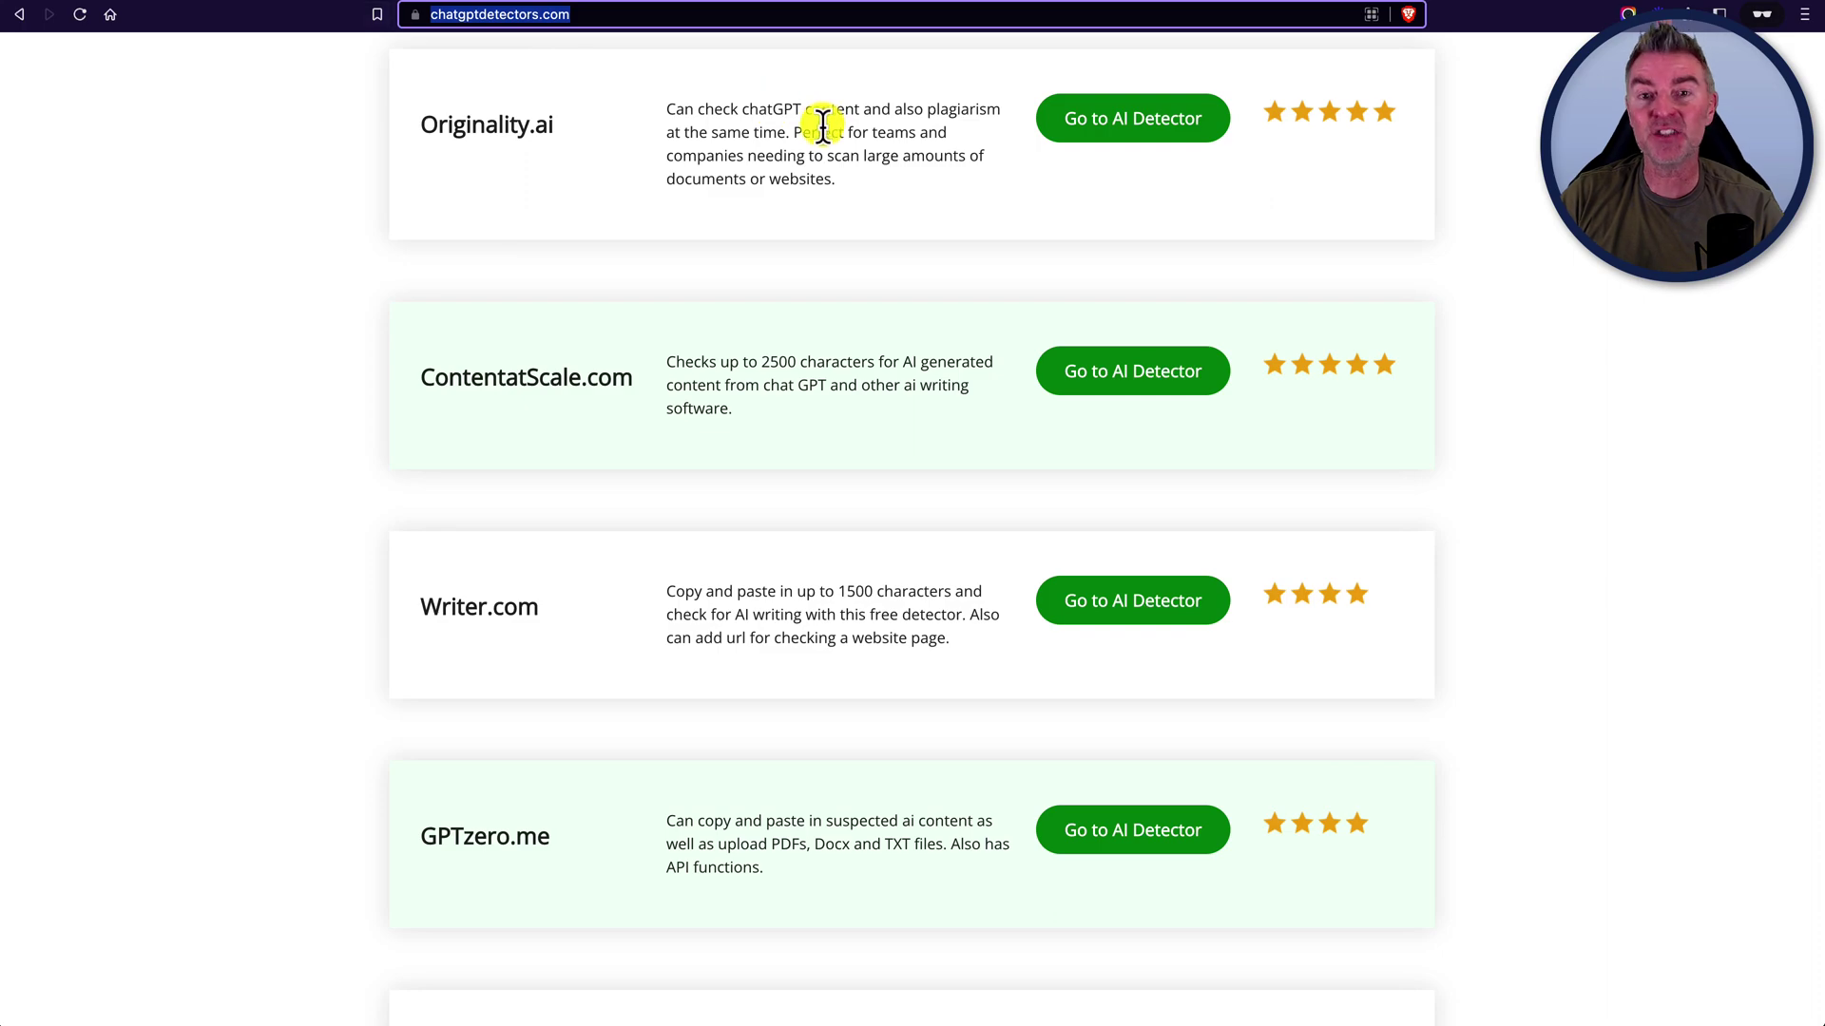
{"action": "left_click", "coordinate": [858, 472]}
{"action": "scroll", "coordinate": [858, 472], "scroll_direction": "down", "scroll_amount": 8}
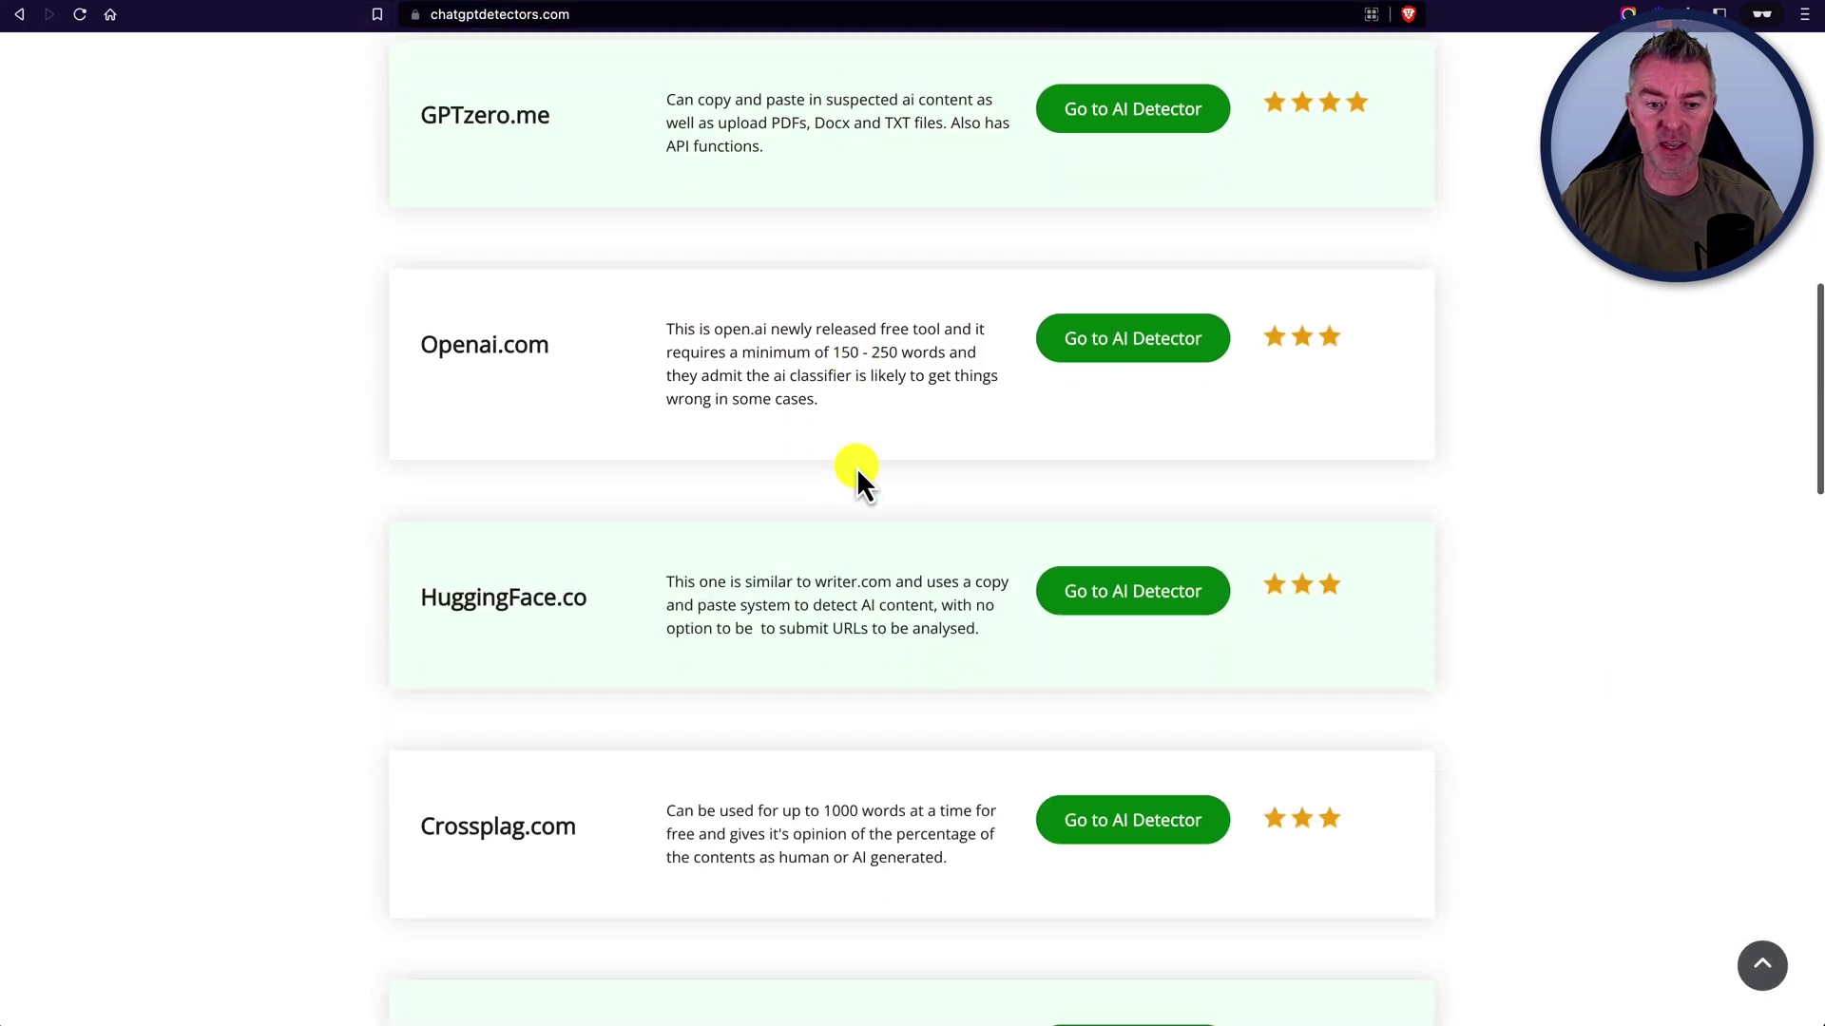
{"action": "scroll", "coordinate": [857, 466], "scroll_direction": "down", "scroll_amount": 9}
{"action": "scroll", "coordinate": [857, 465], "scroll_direction": "up", "scroll_amount": 17}
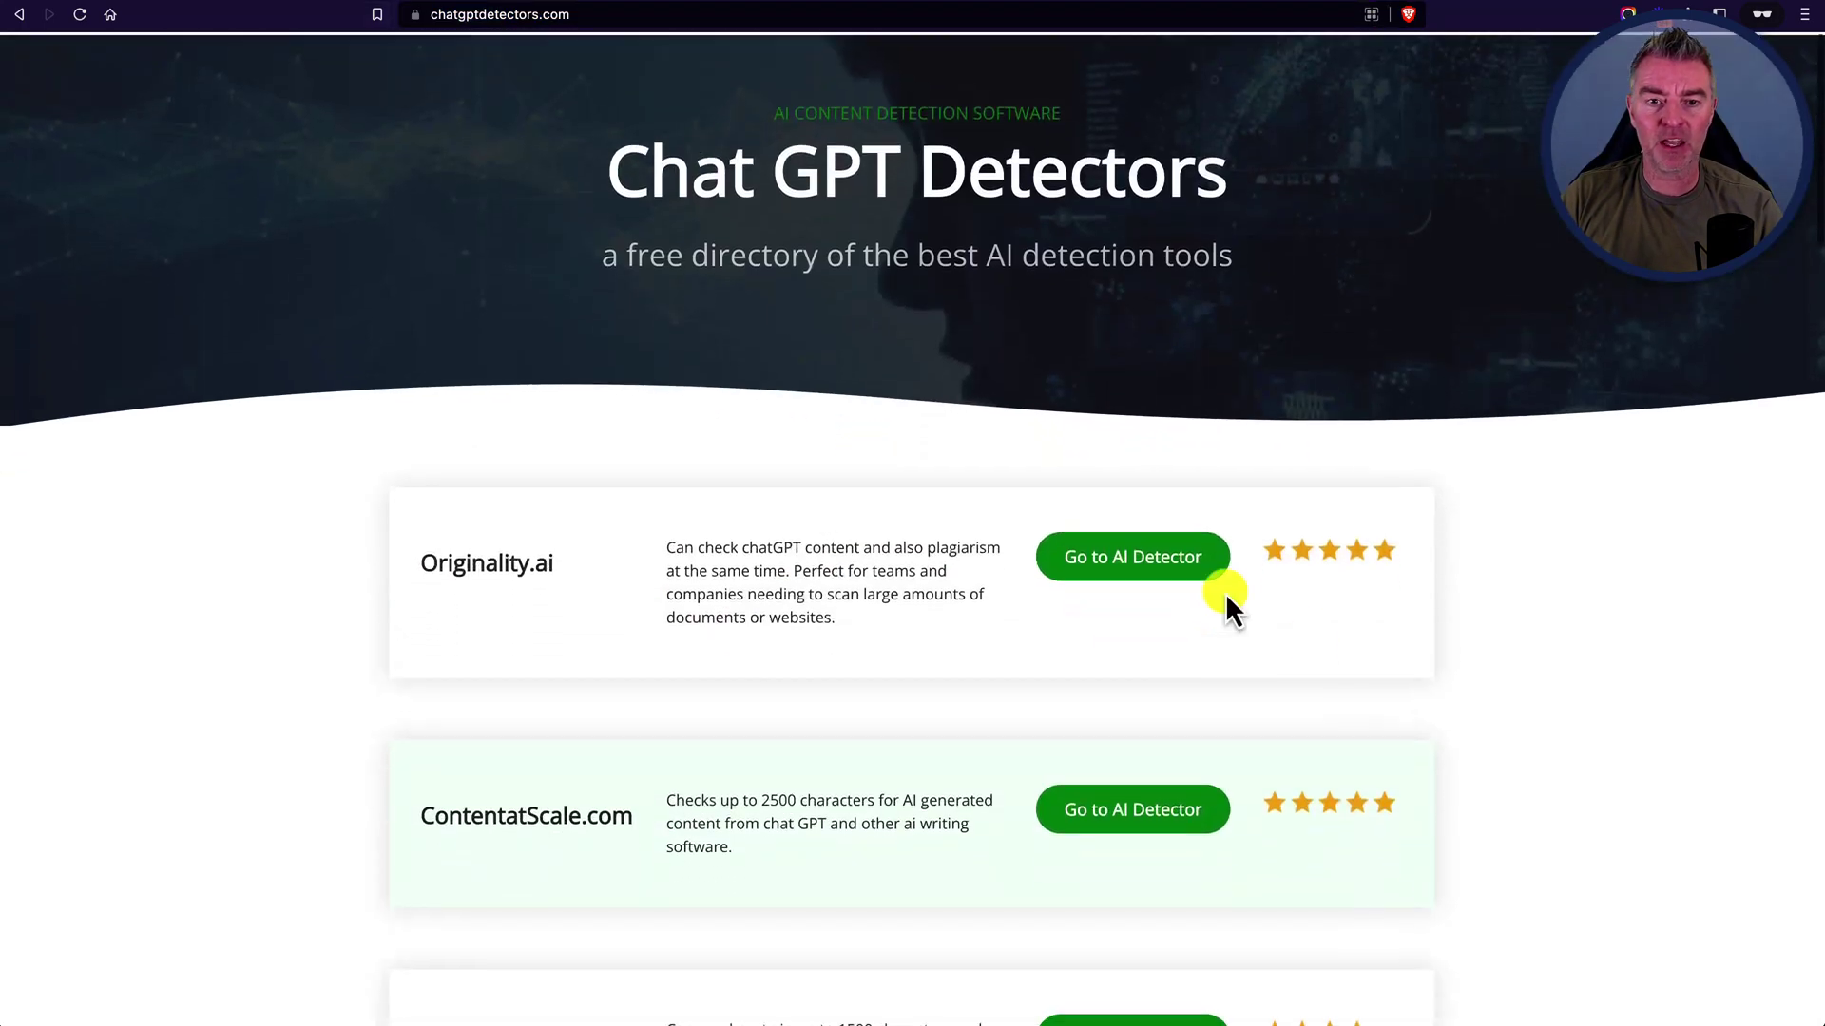